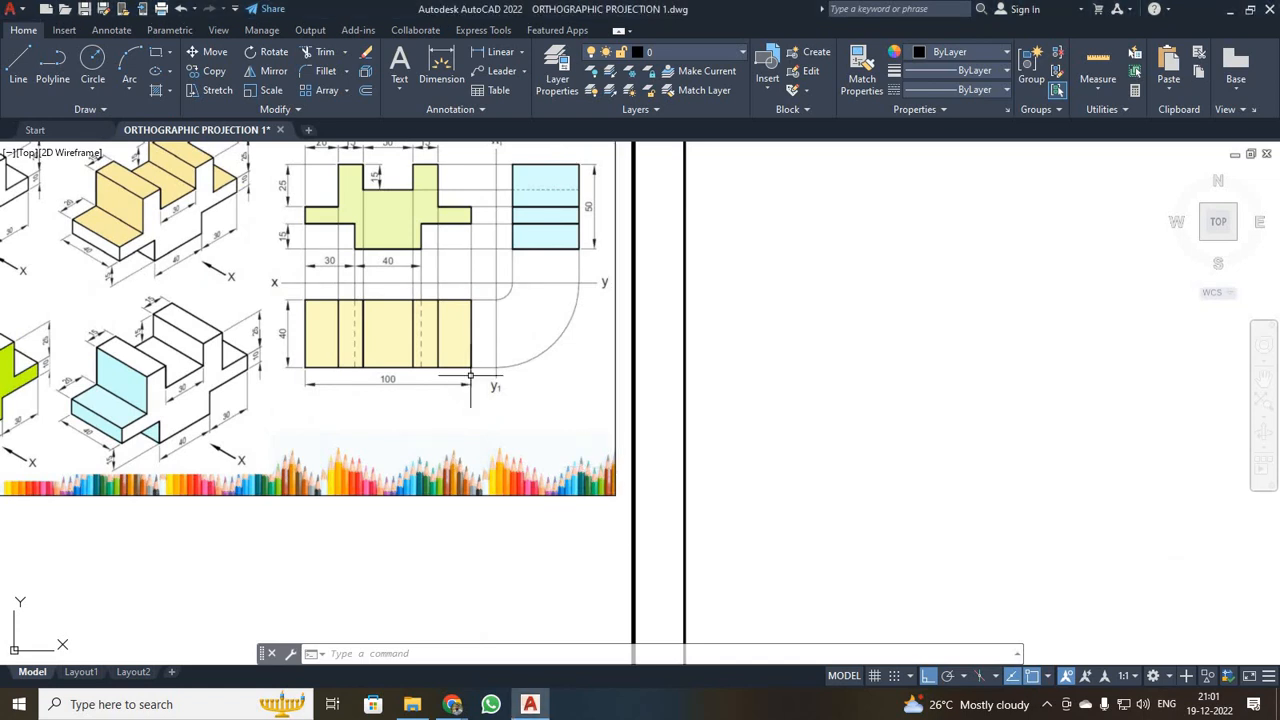
- Examine the isometric and orthographic views on the Problem 2 reference image up close, and return to the whole drawing
scroll(472, 390, "down", 2)
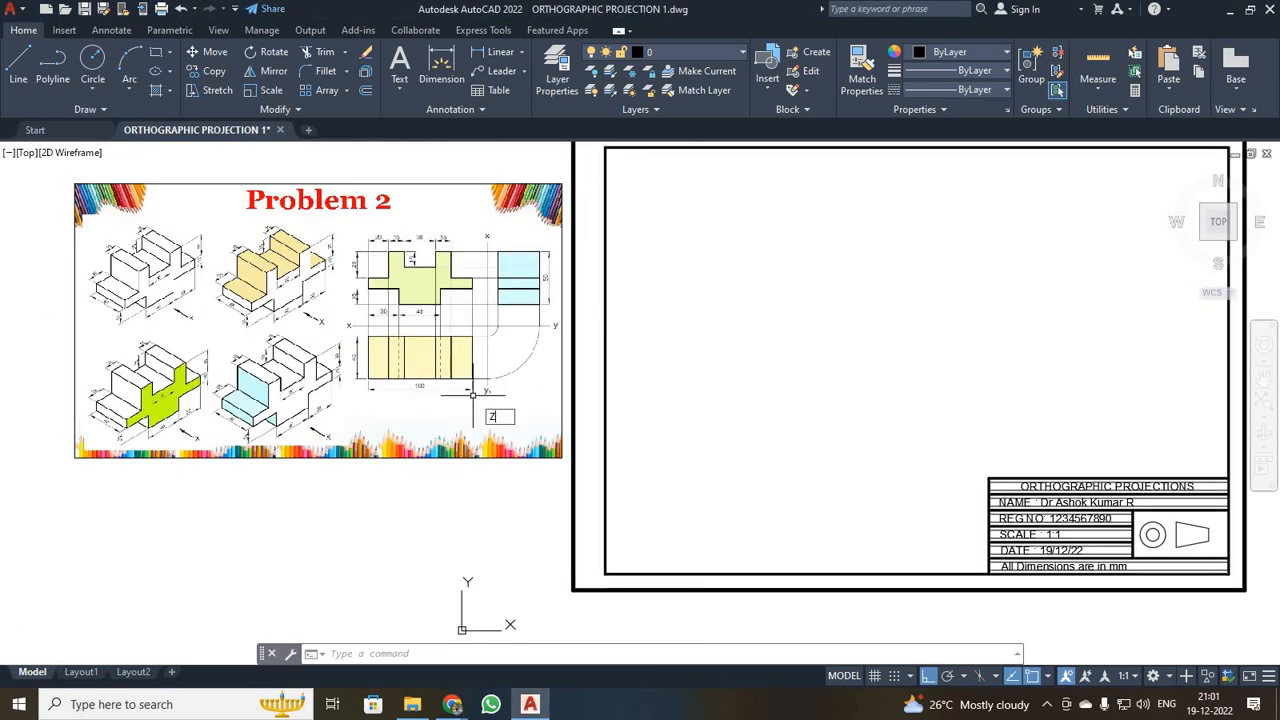
key("Return")
type("W")
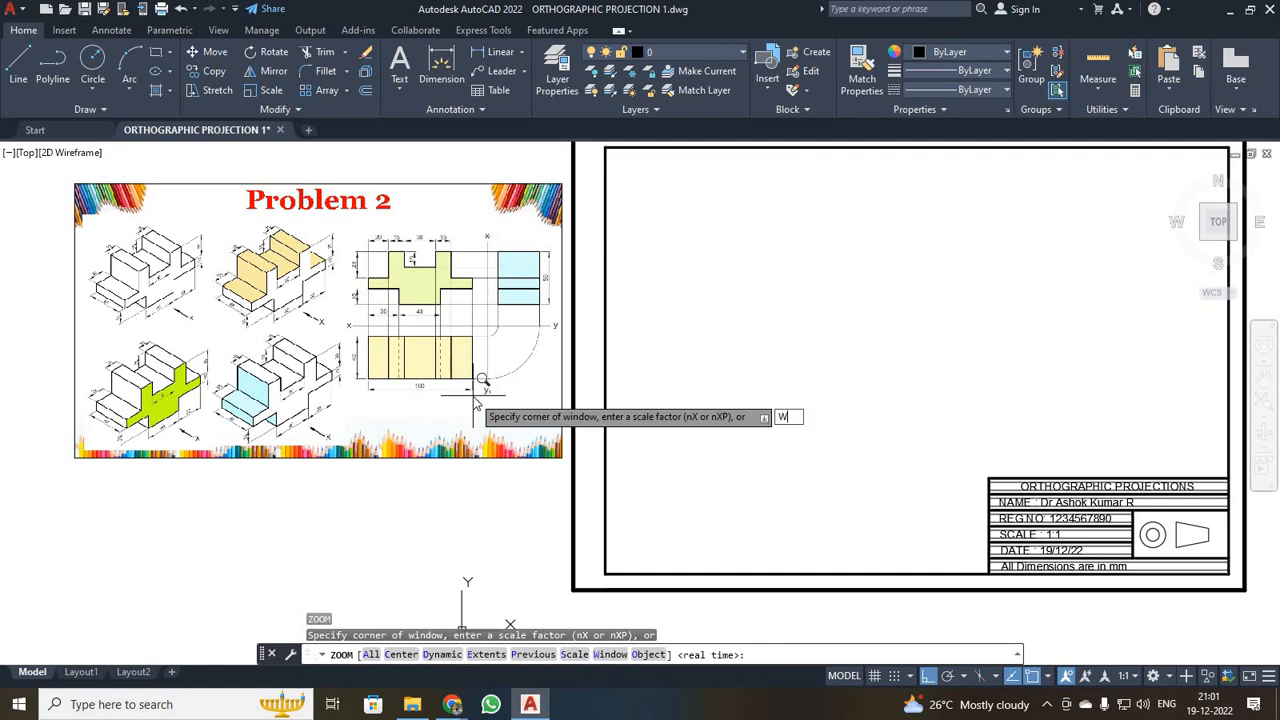
key("Return")
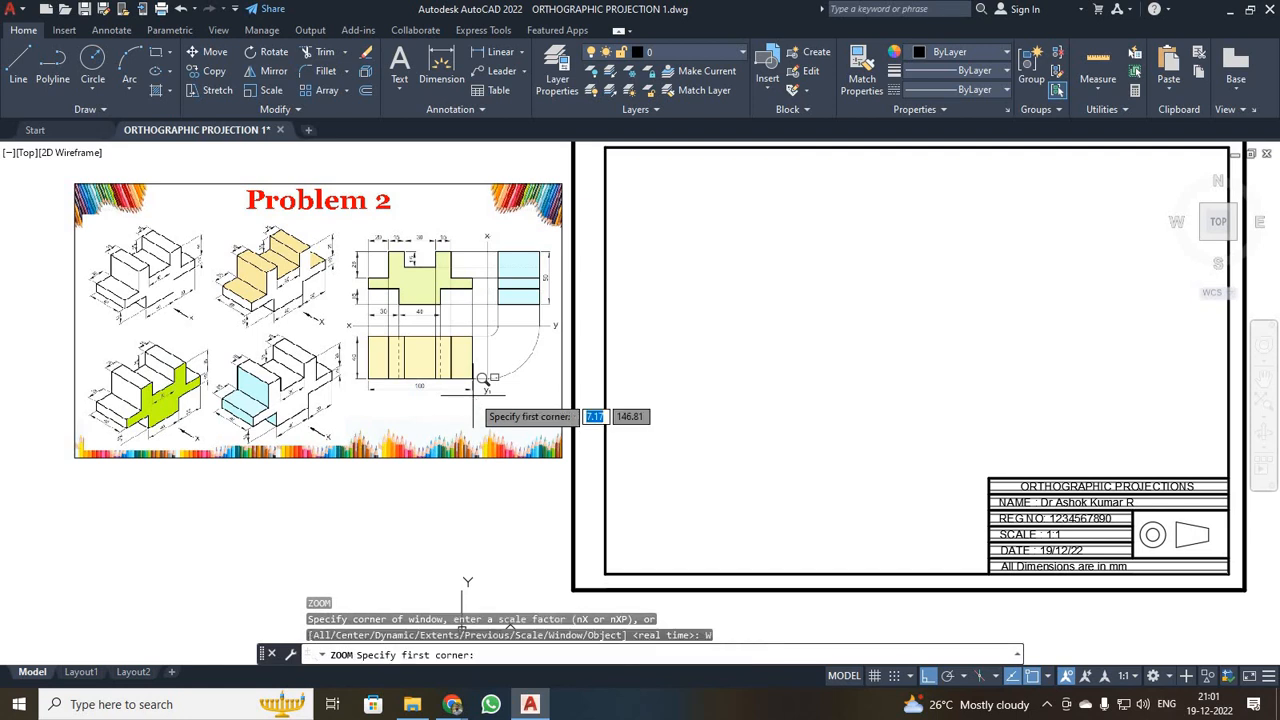
left_click(63, 167)
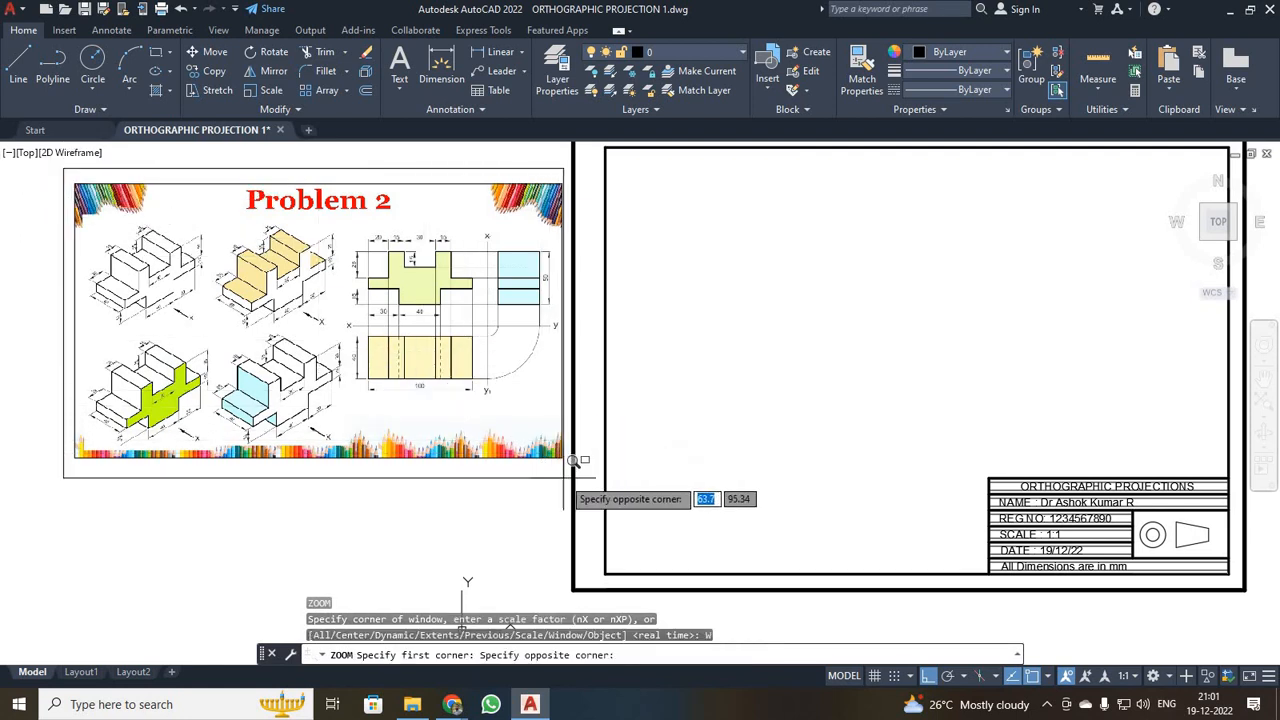
left_click(577, 456)
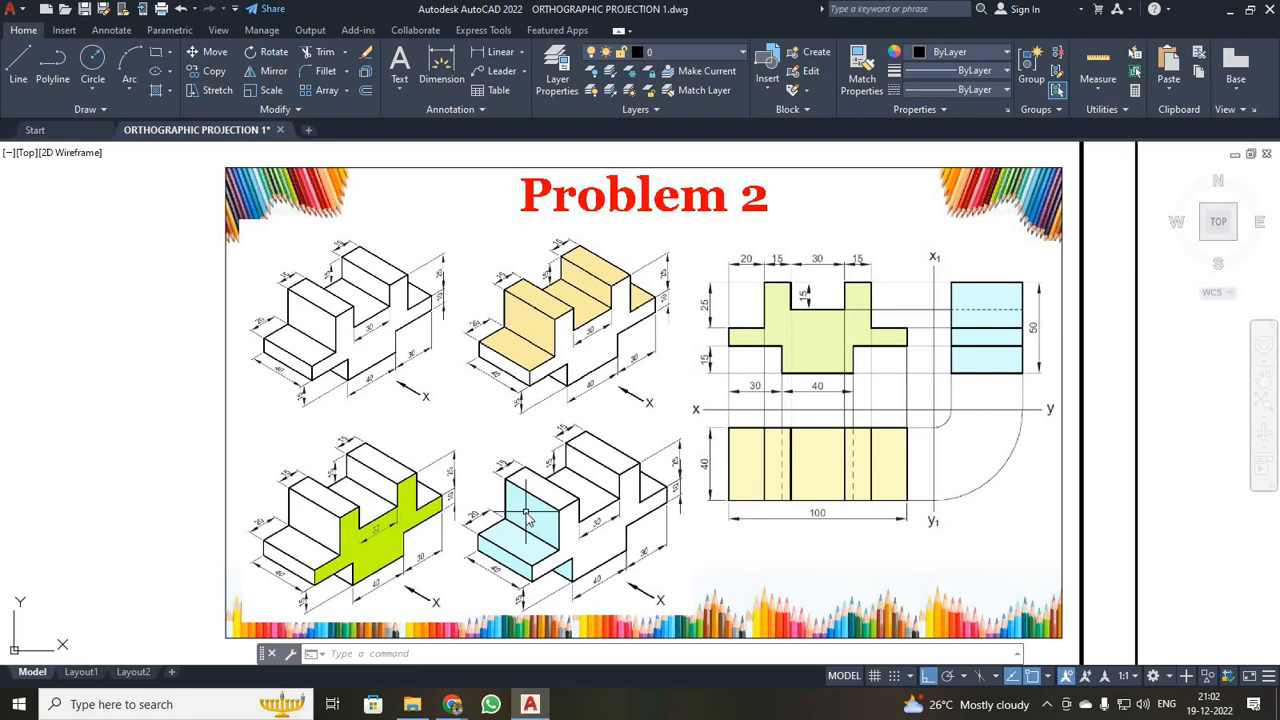
key("Return")
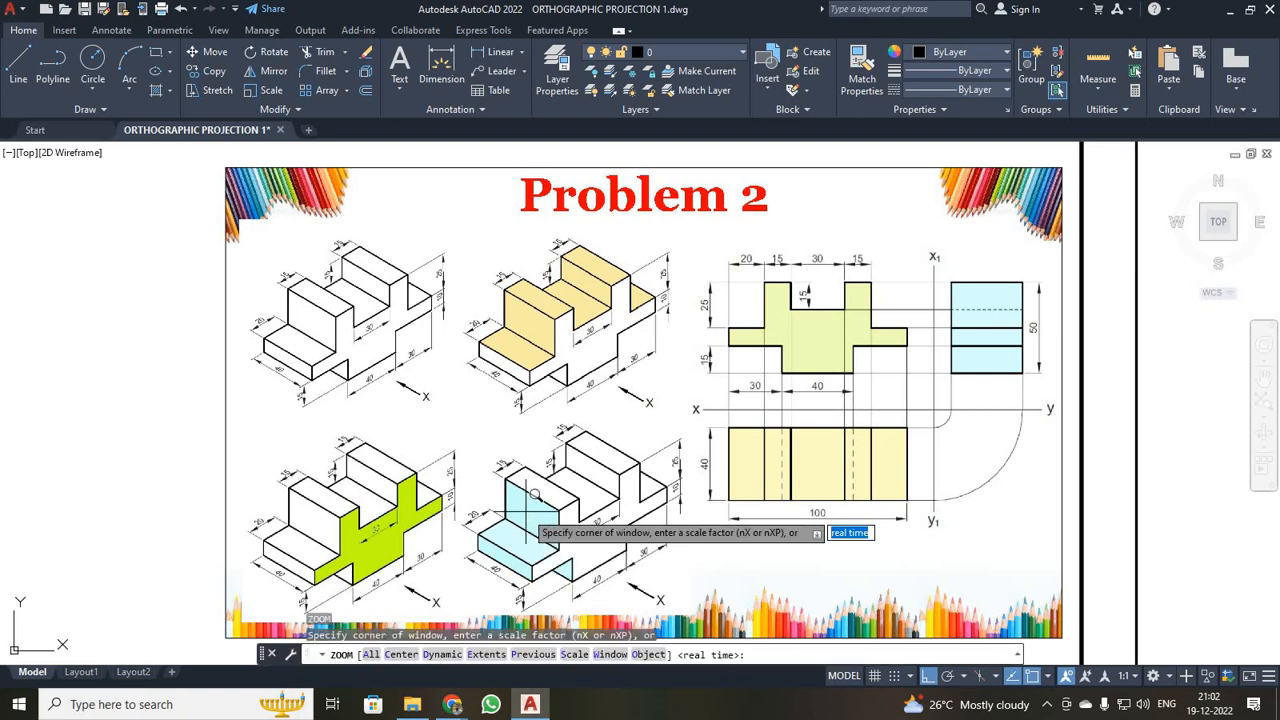
type("a")
key("Return")
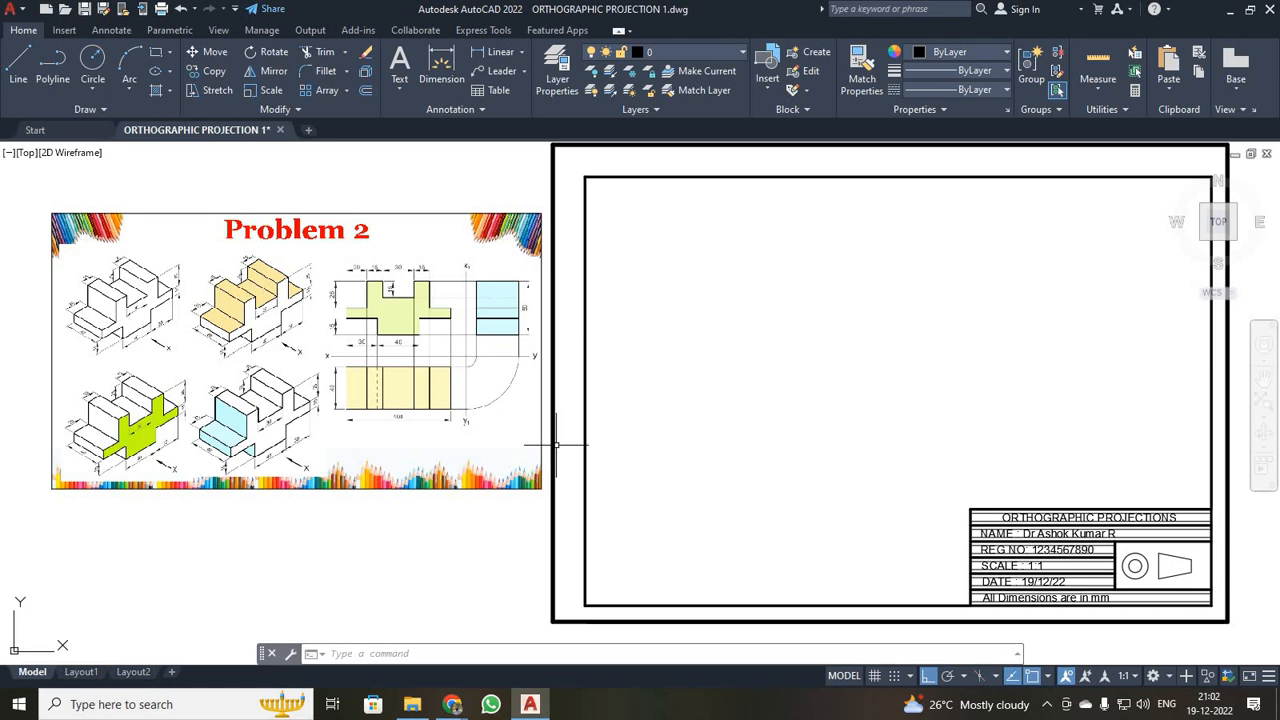
- Load the DASHED2 linetype from acadiso.lin into the drawing
left_click(1006, 89)
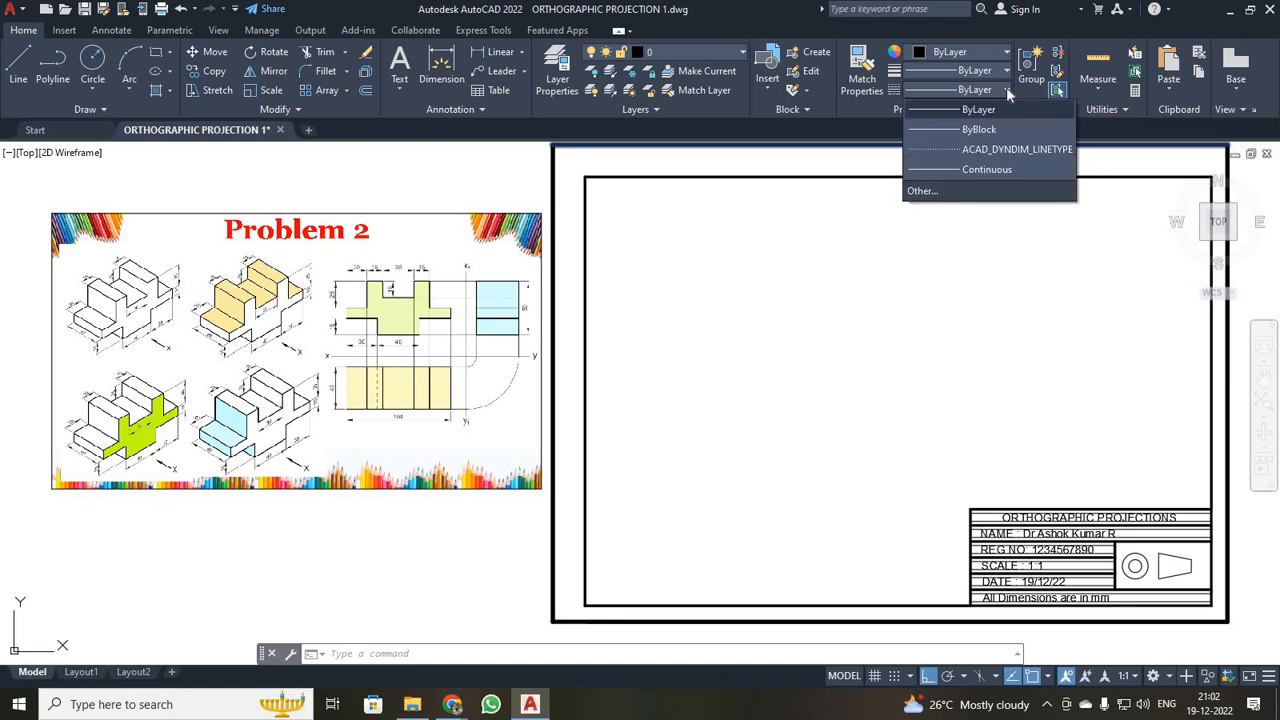
left_click(920, 191)
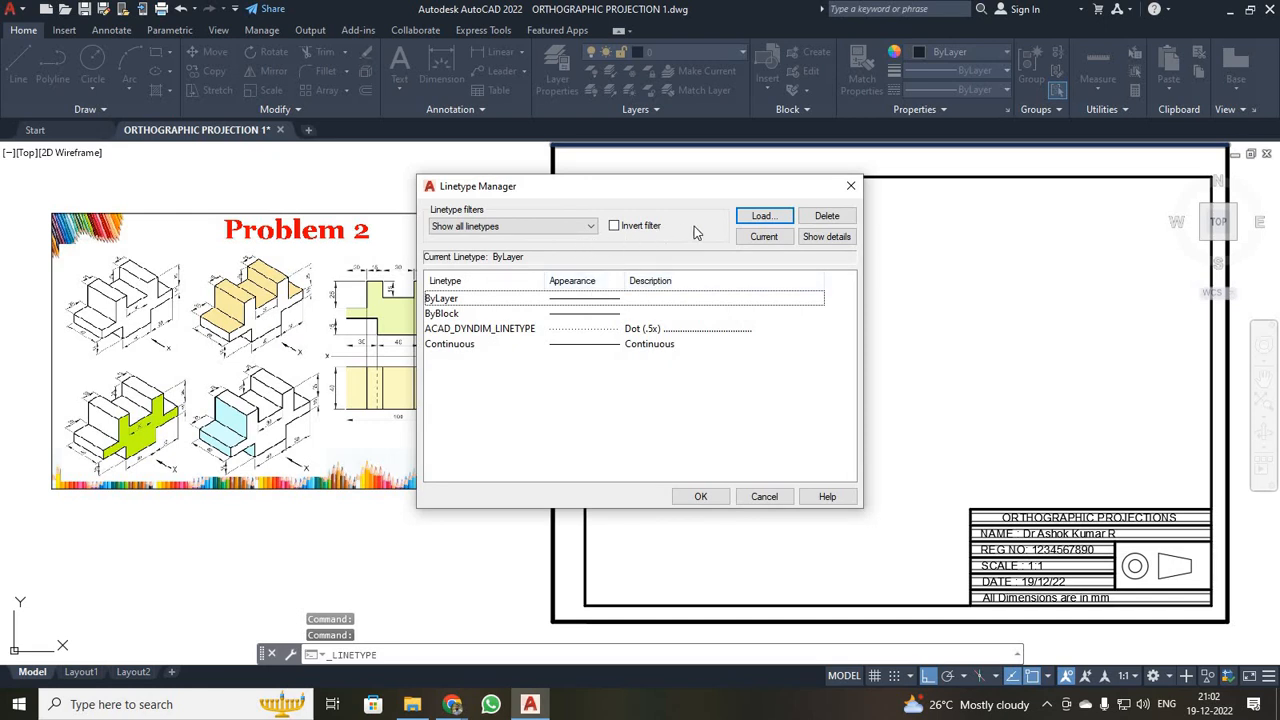
left_click(760, 217)
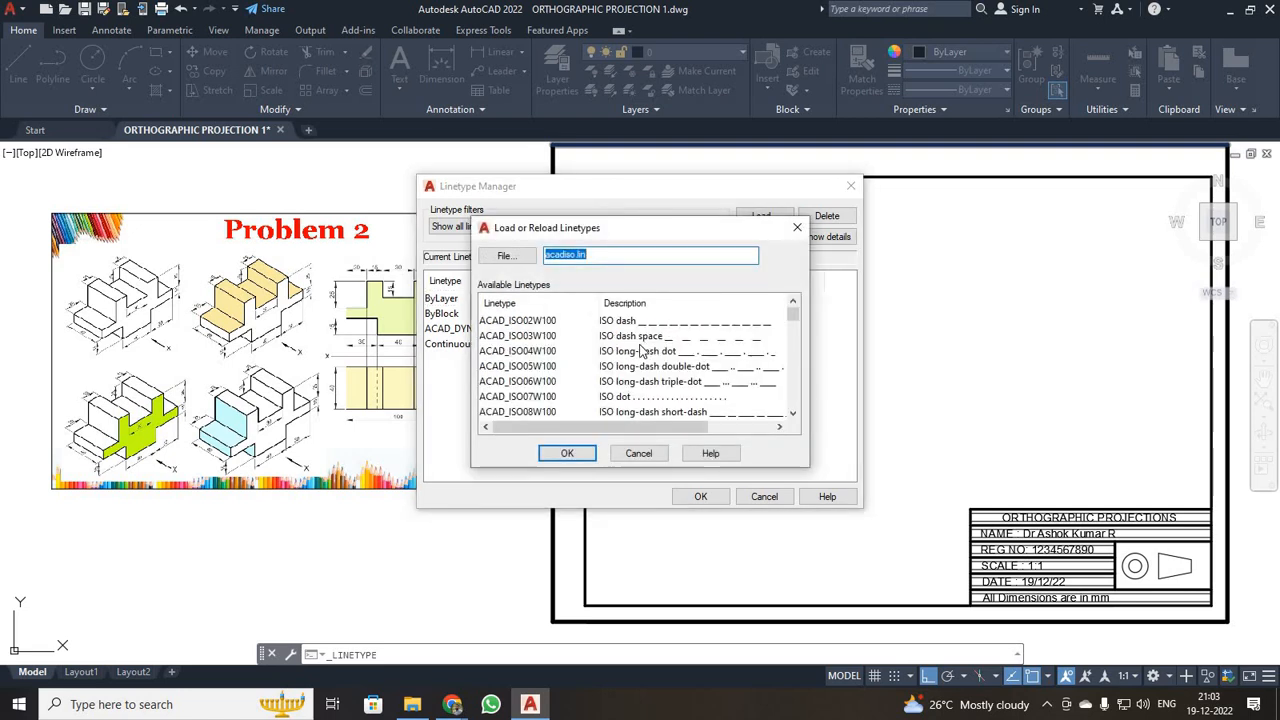
scroll(641, 350, "down", 3)
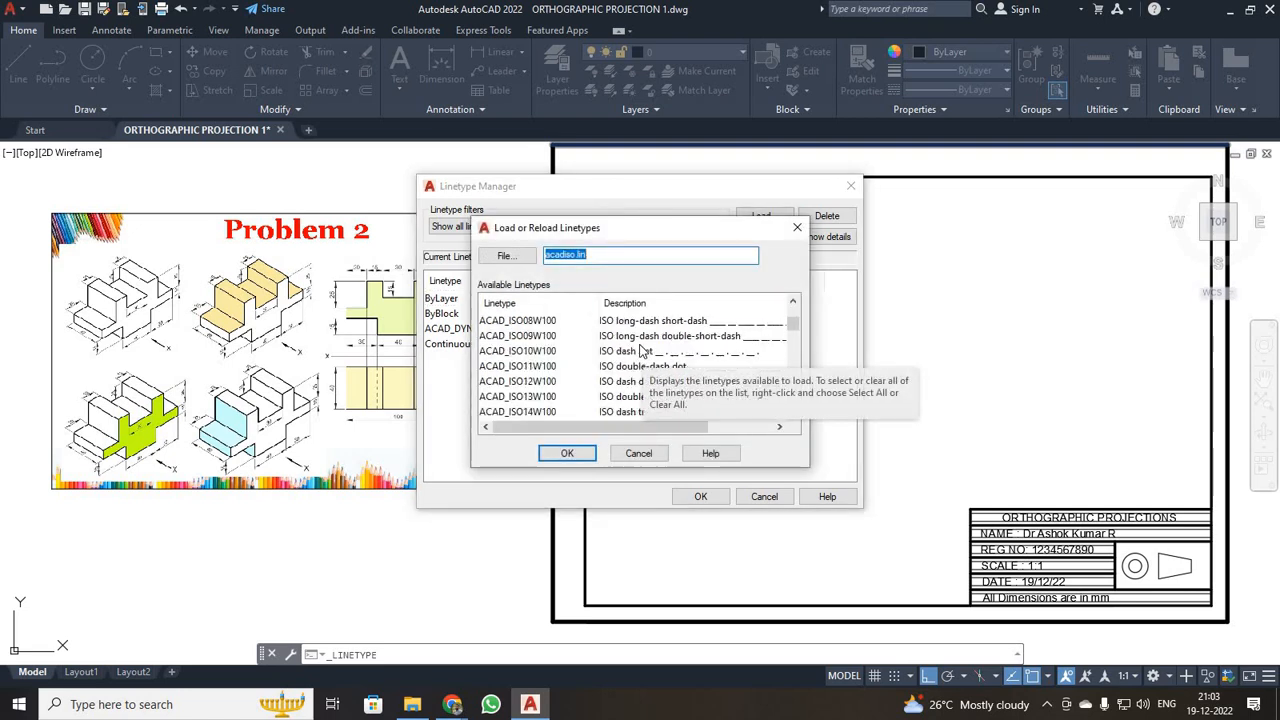
scroll(630, 358, "down", 2)
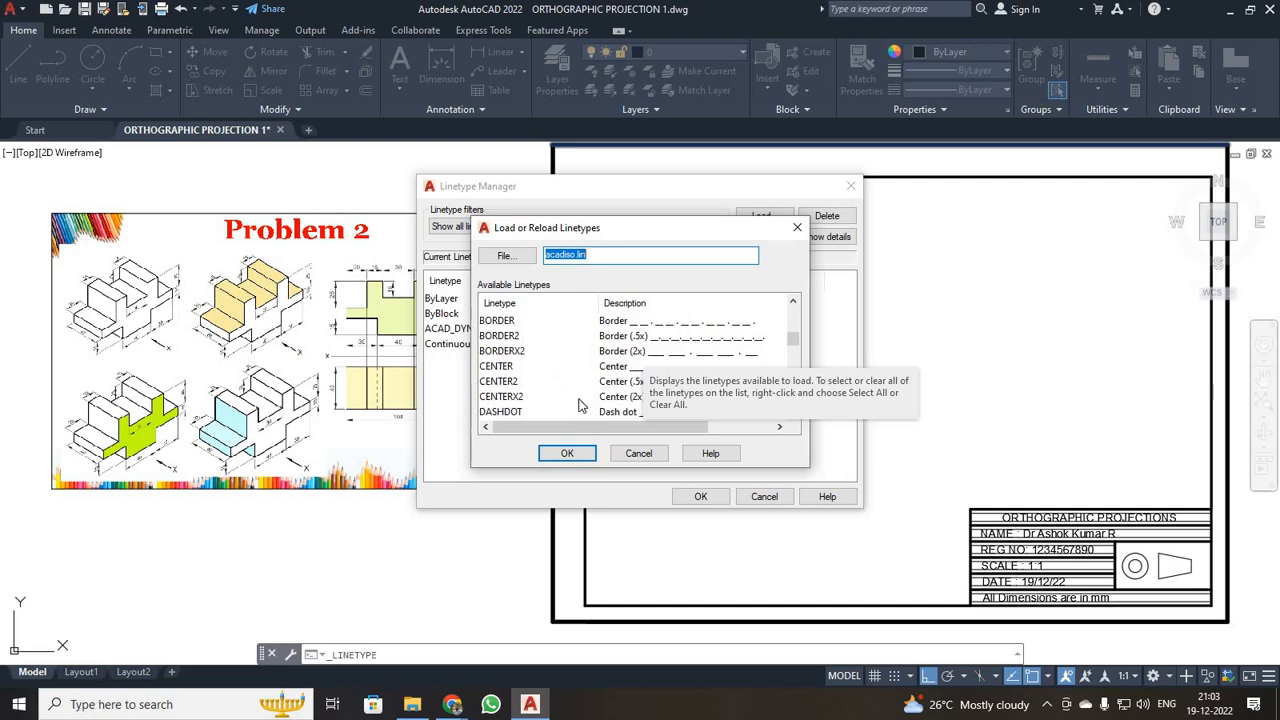
scroll(600, 394, "down", 2)
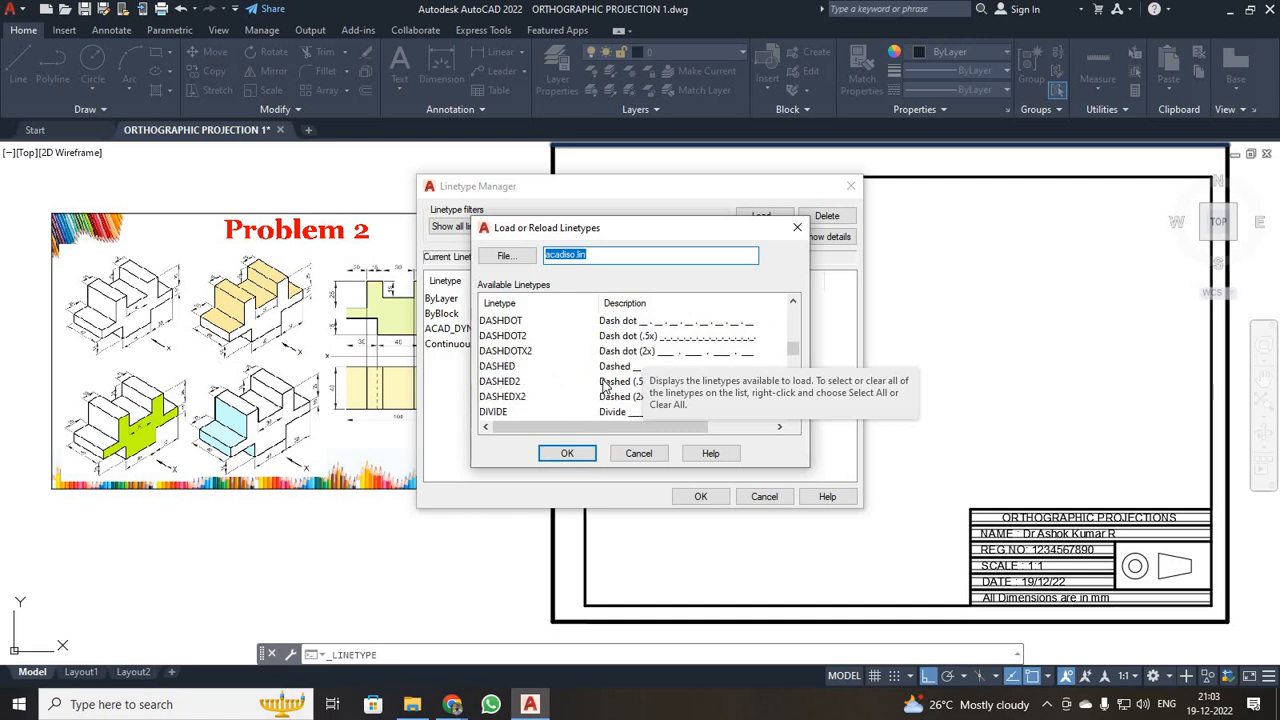
scroll(603, 386, "down", 2)
scroll(602, 395, "up", 4)
scroll(602, 397, "up", 3)
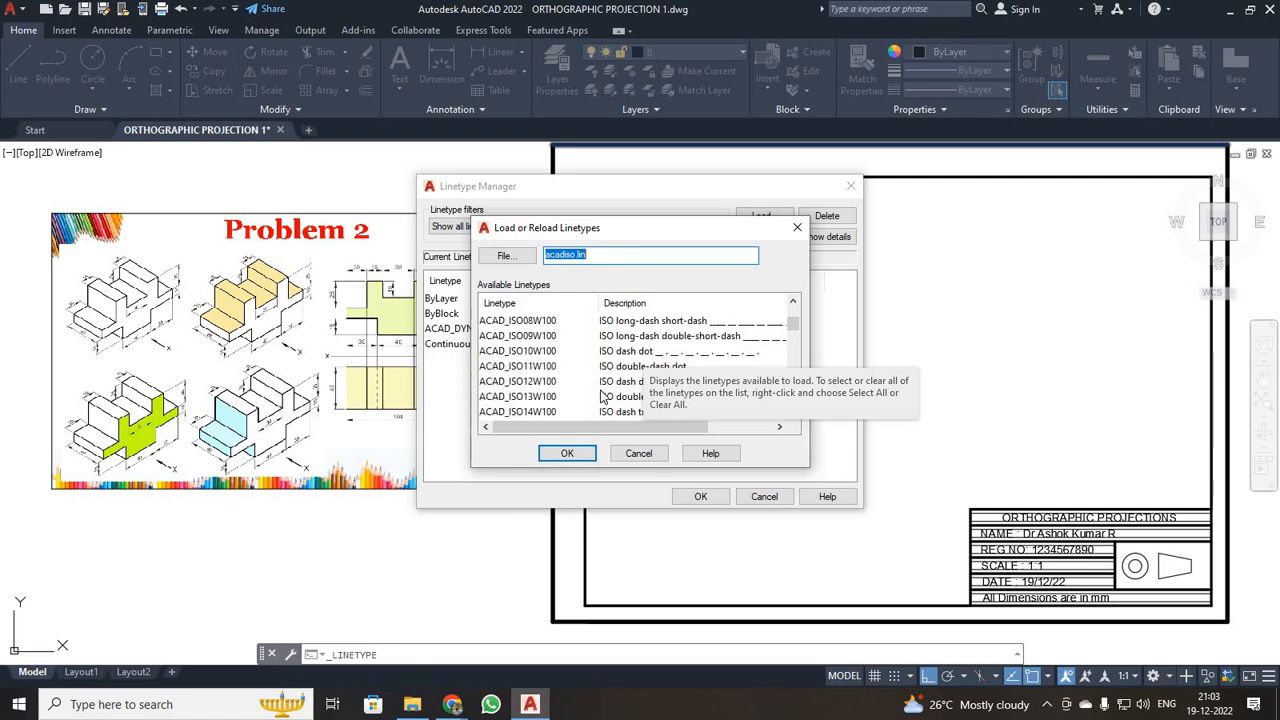
scroll(602, 397, "down", 2)
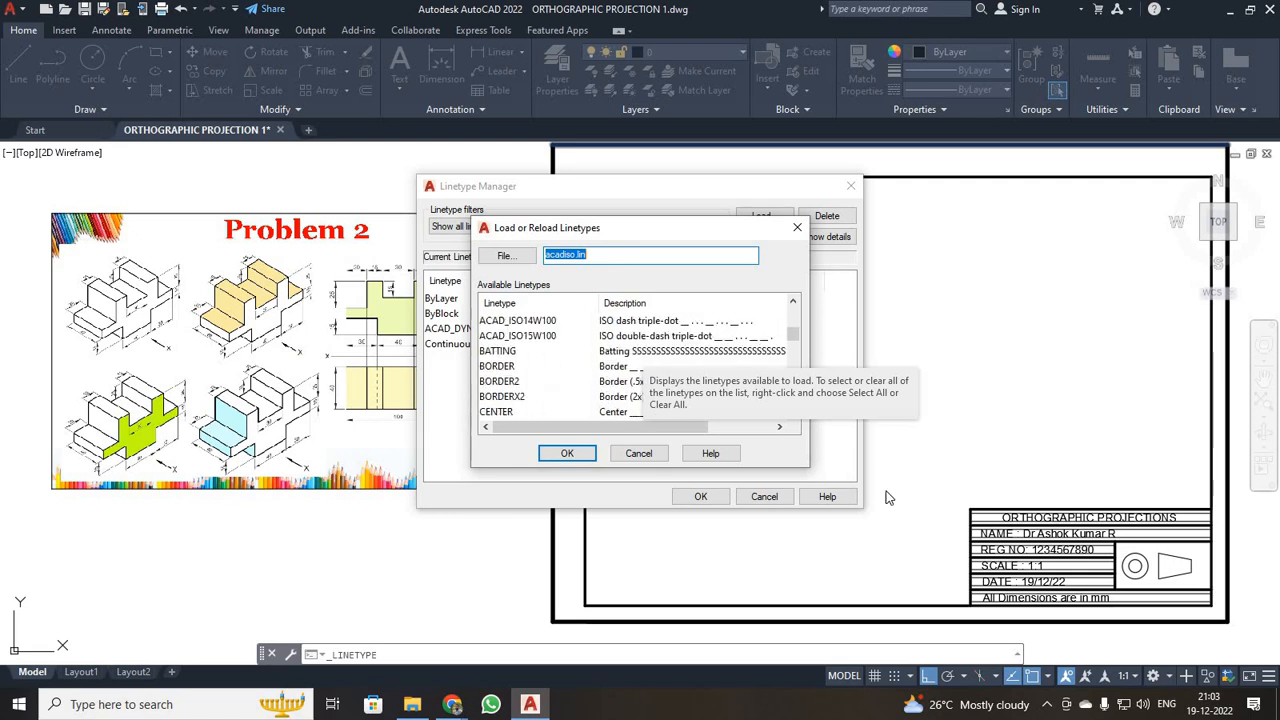
scroll(700, 400, "down", 2)
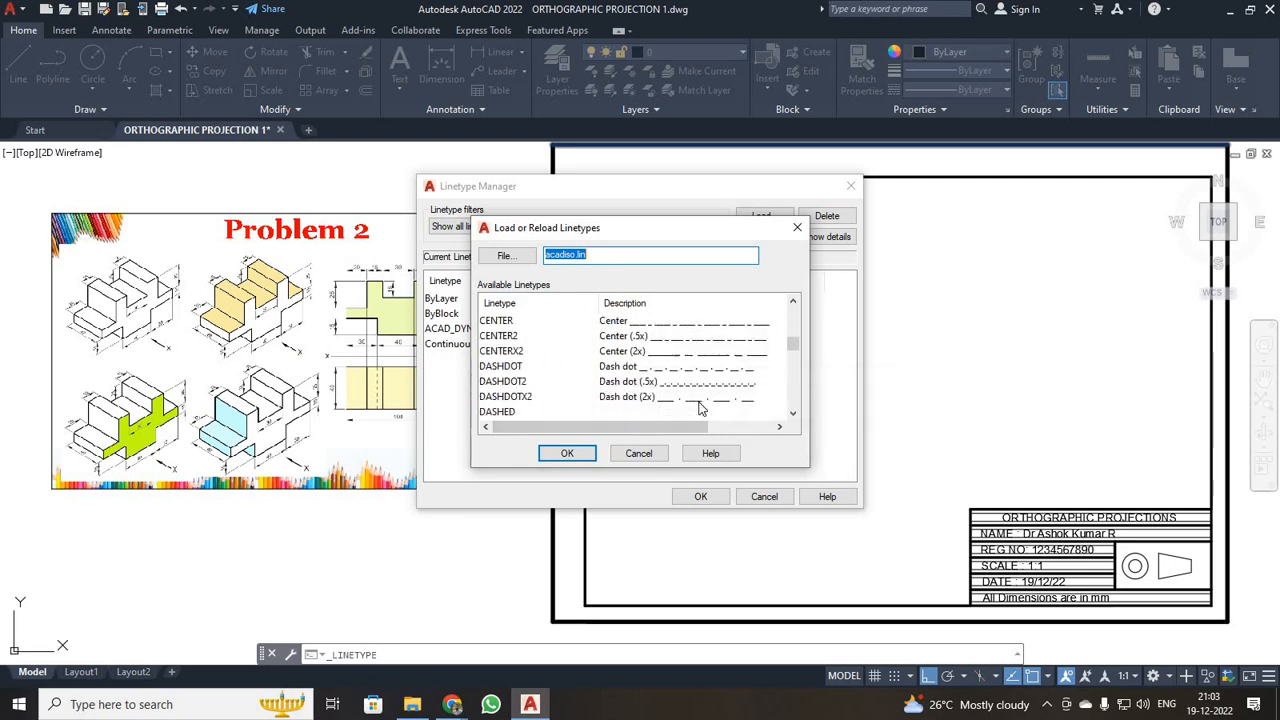
scroll(700, 405, "down", 1)
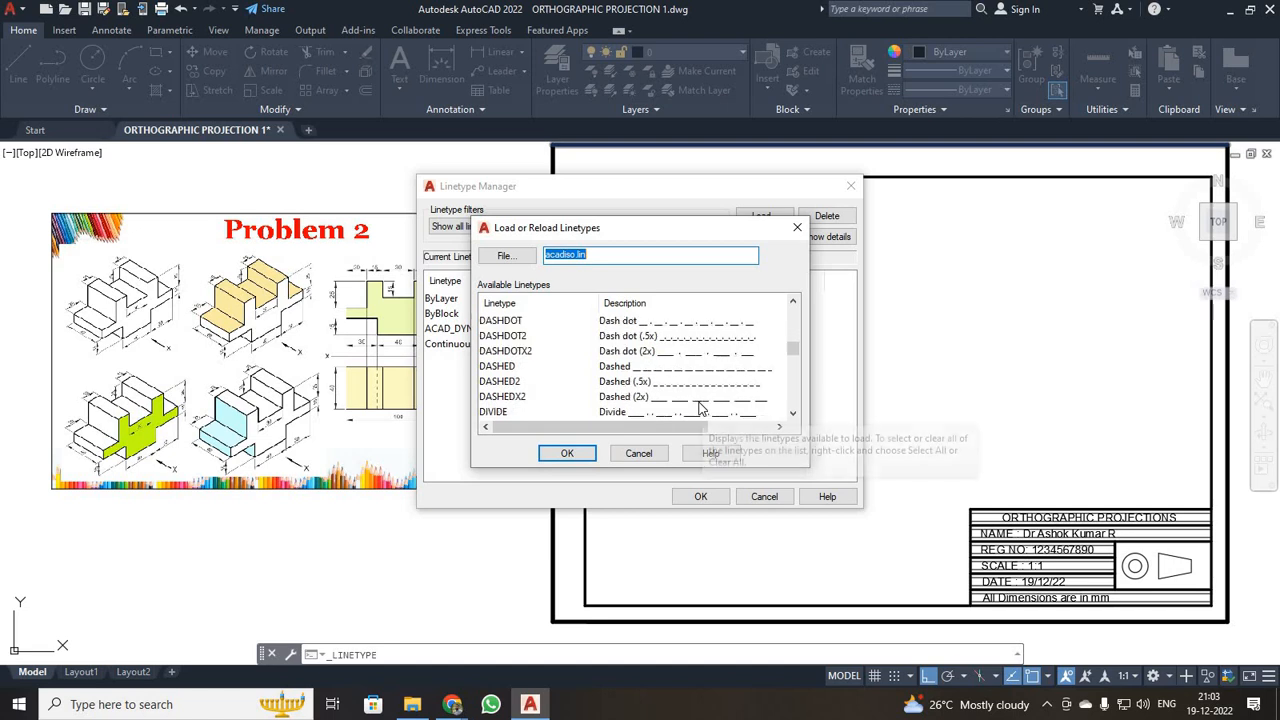
left_click(634, 388)
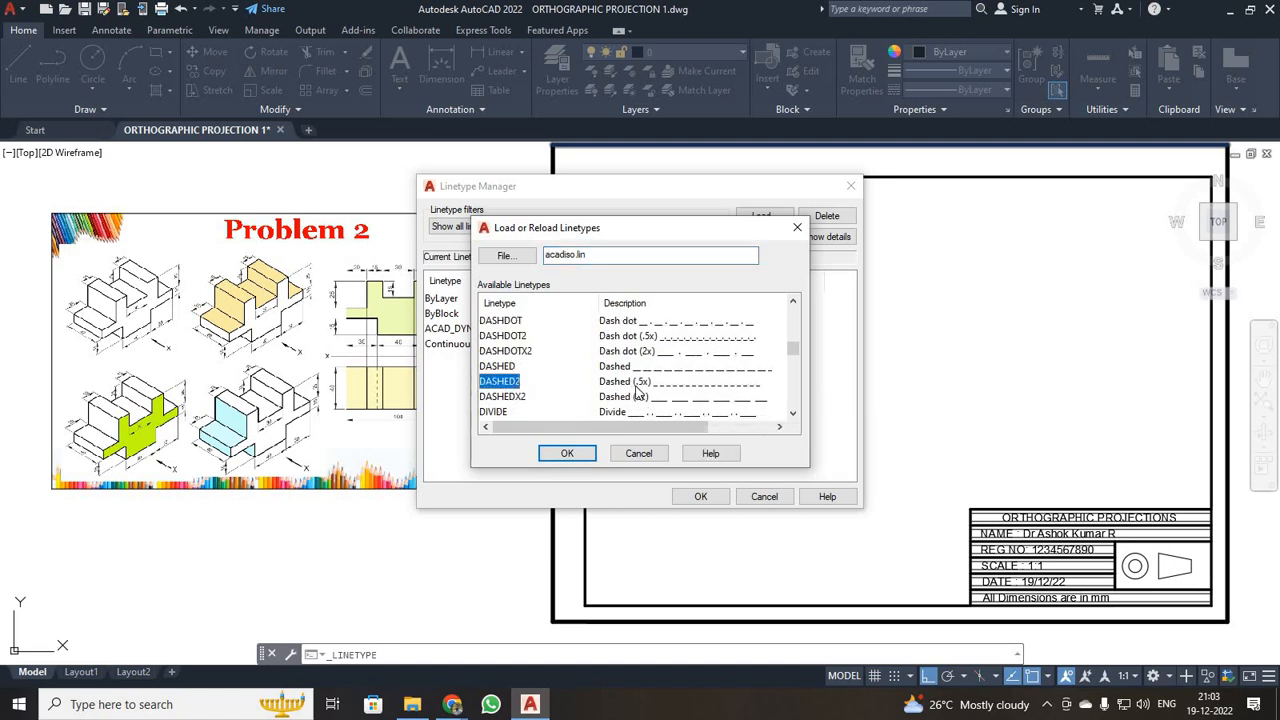
left_click(557, 454)
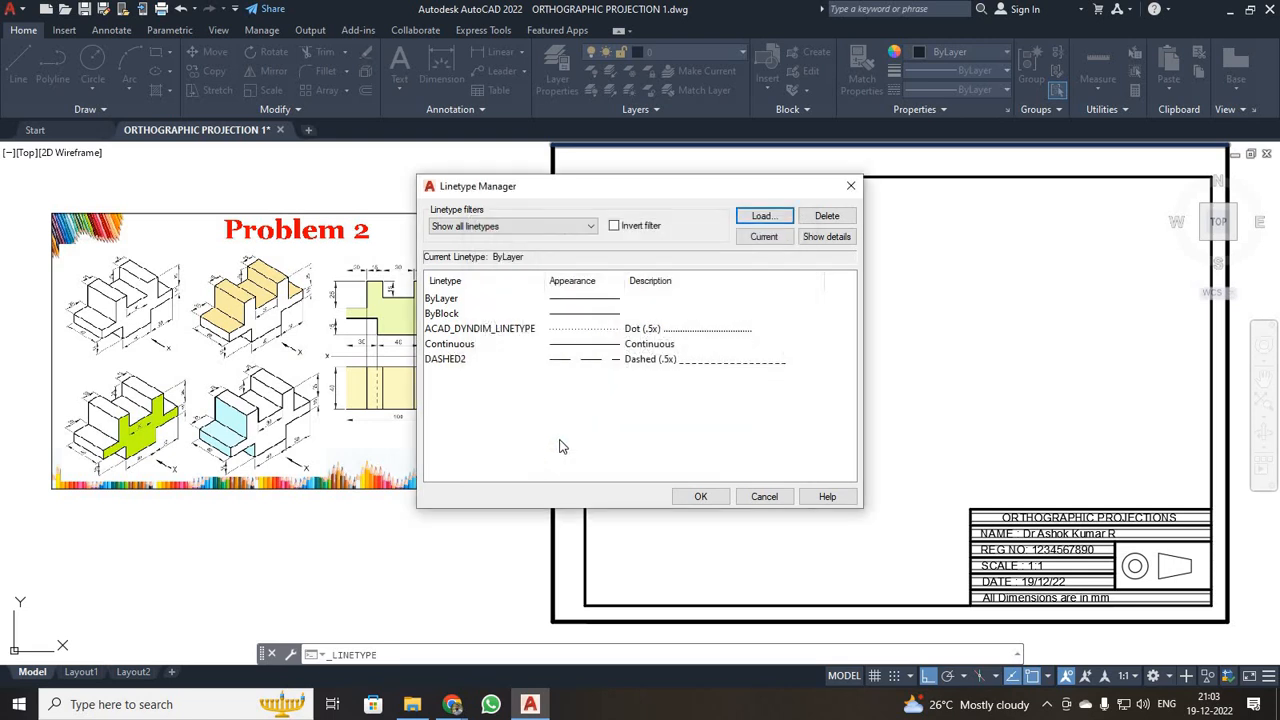
- Load the CENTER2 linetype from acadiso.lin as well and accept the linetype changes
left_click(760, 216)
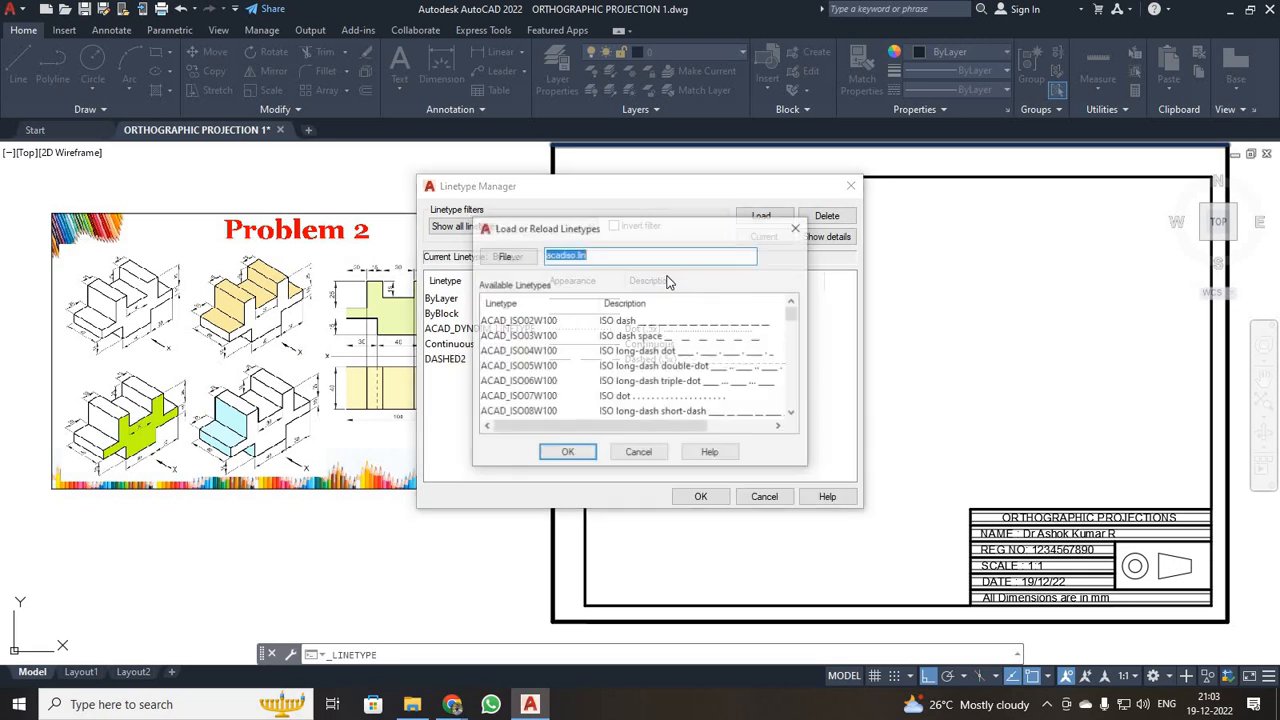
scroll(636, 348, "down", 4)
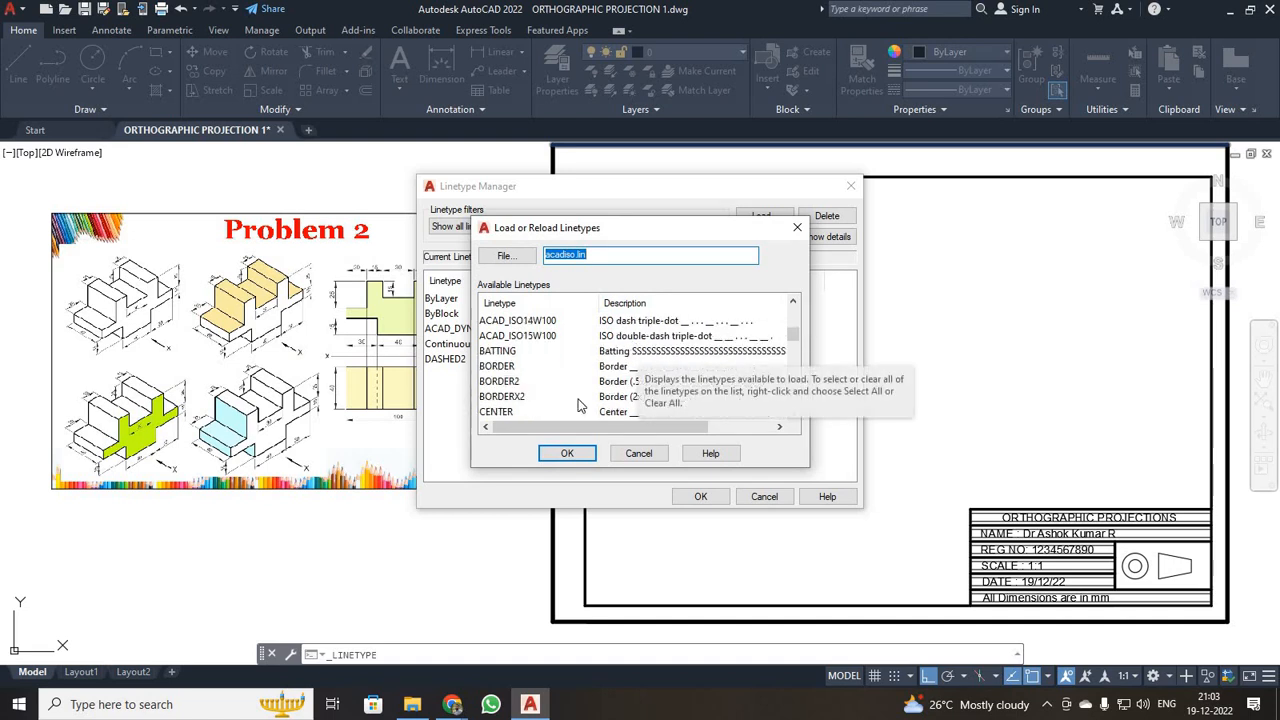
scroll(620, 375, "down", 1)
left_click(510, 382)
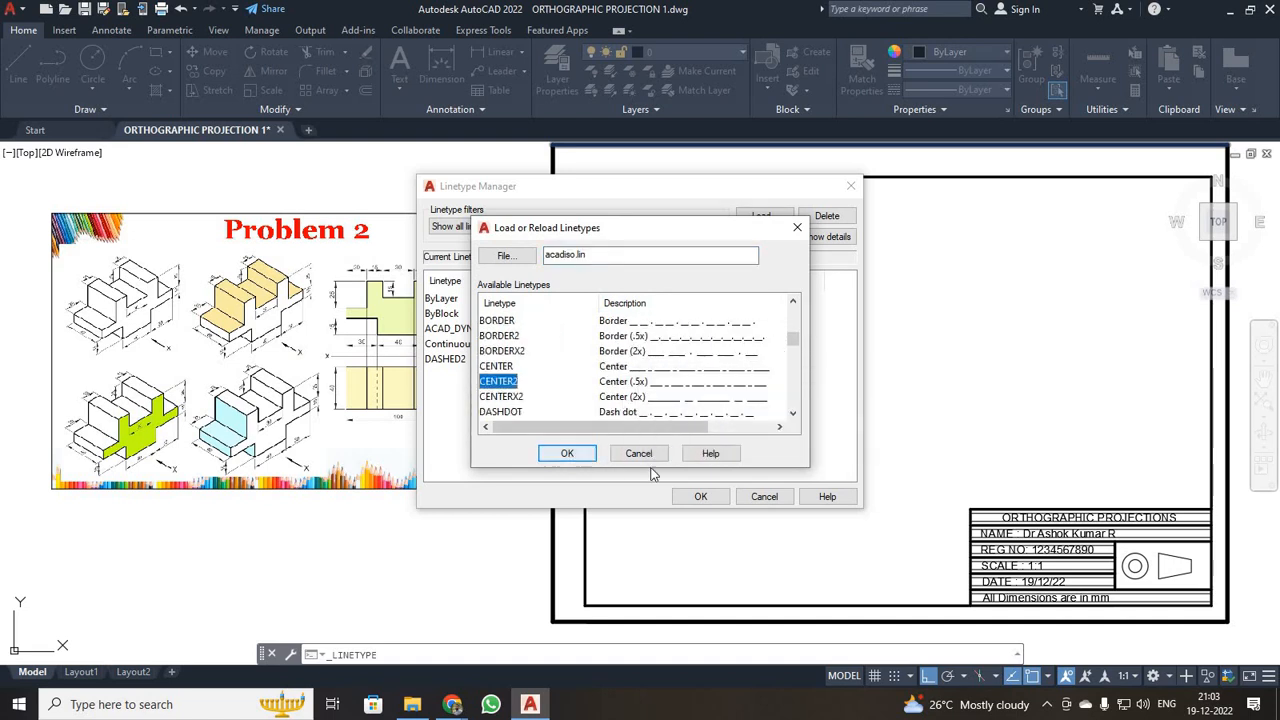
left_click(567, 453)
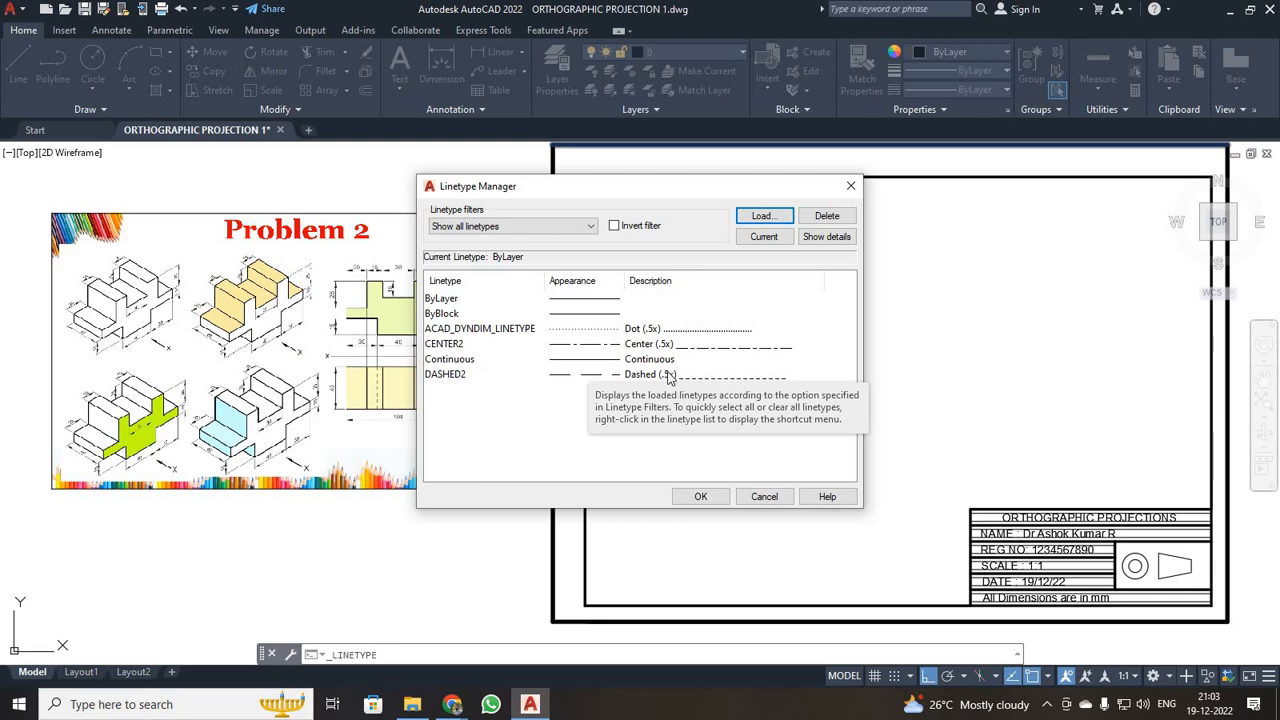
left_click(702, 496)
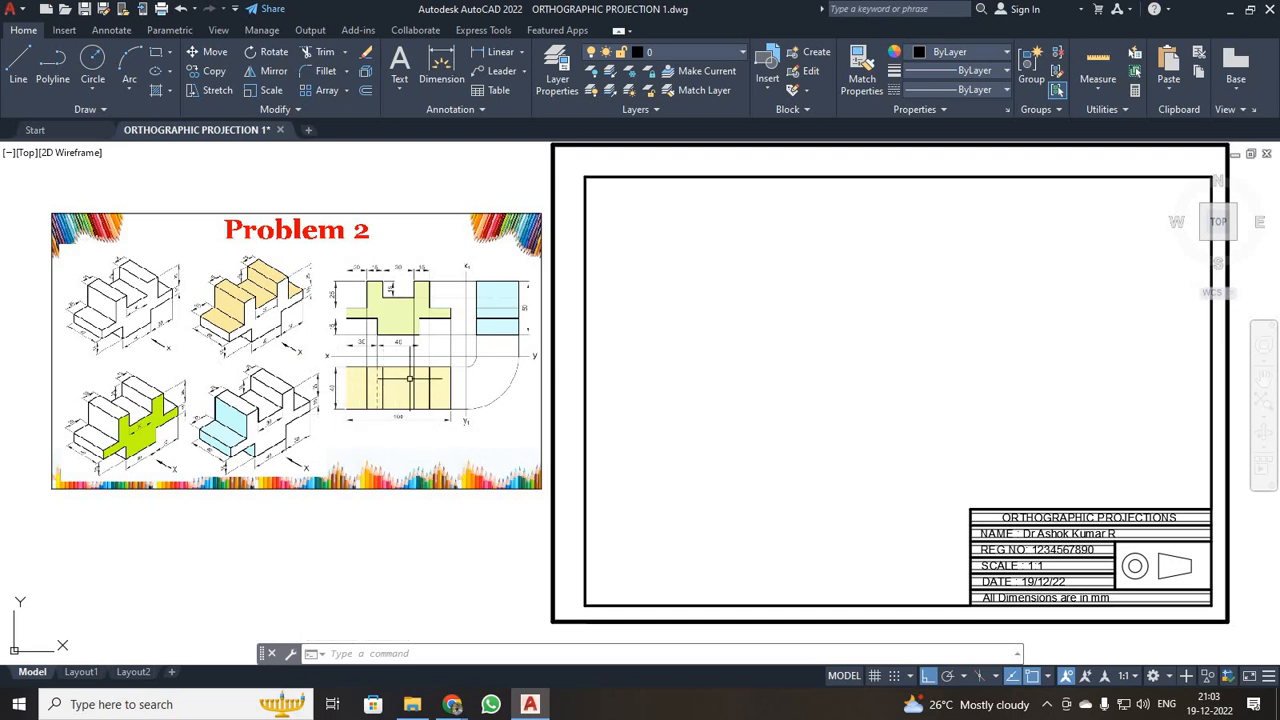
- Draw a horizontal x-y reference line across almost the full width of the title-block sheet, slightly above mid-height
left_click(17, 70)
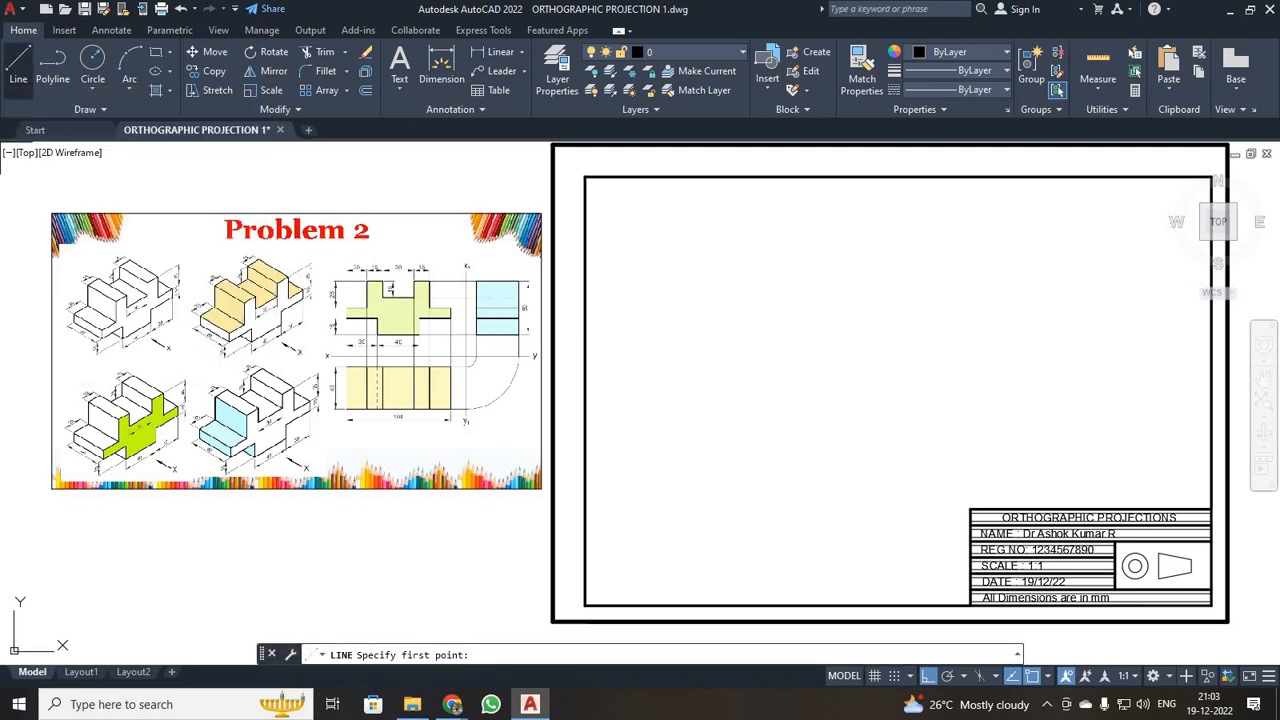
left_click(601, 360)
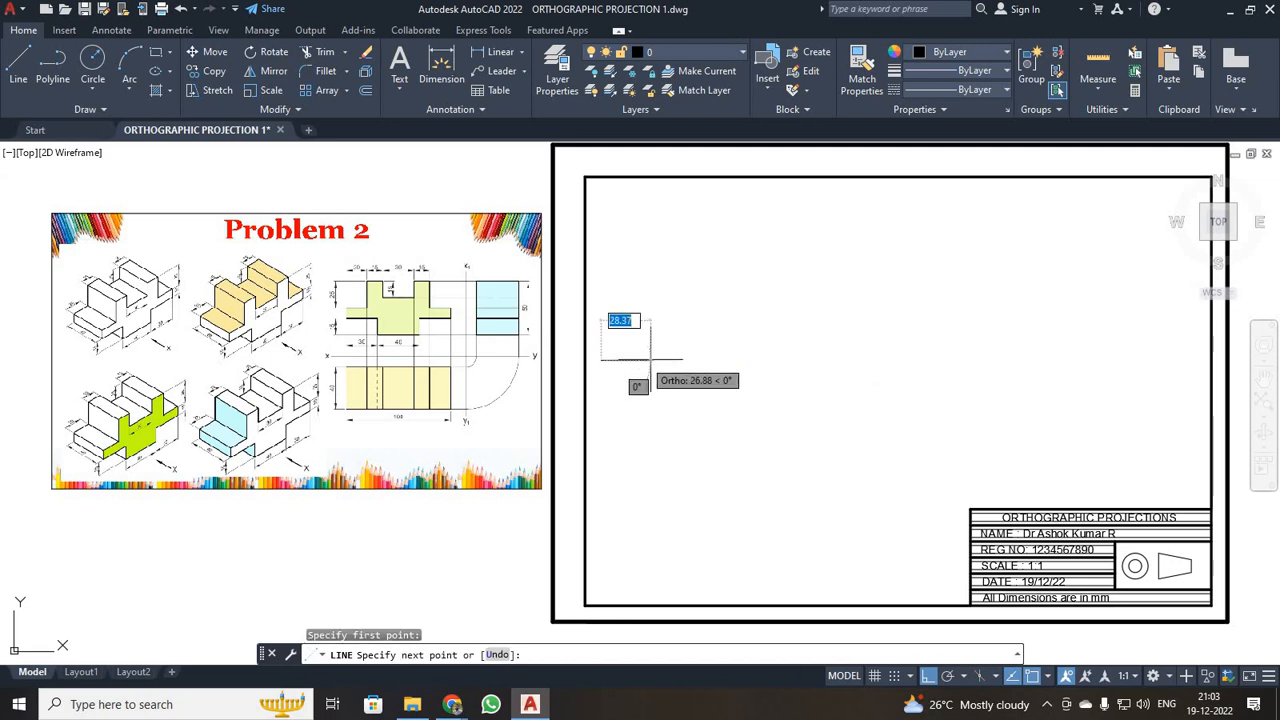
left_click(1190, 360)
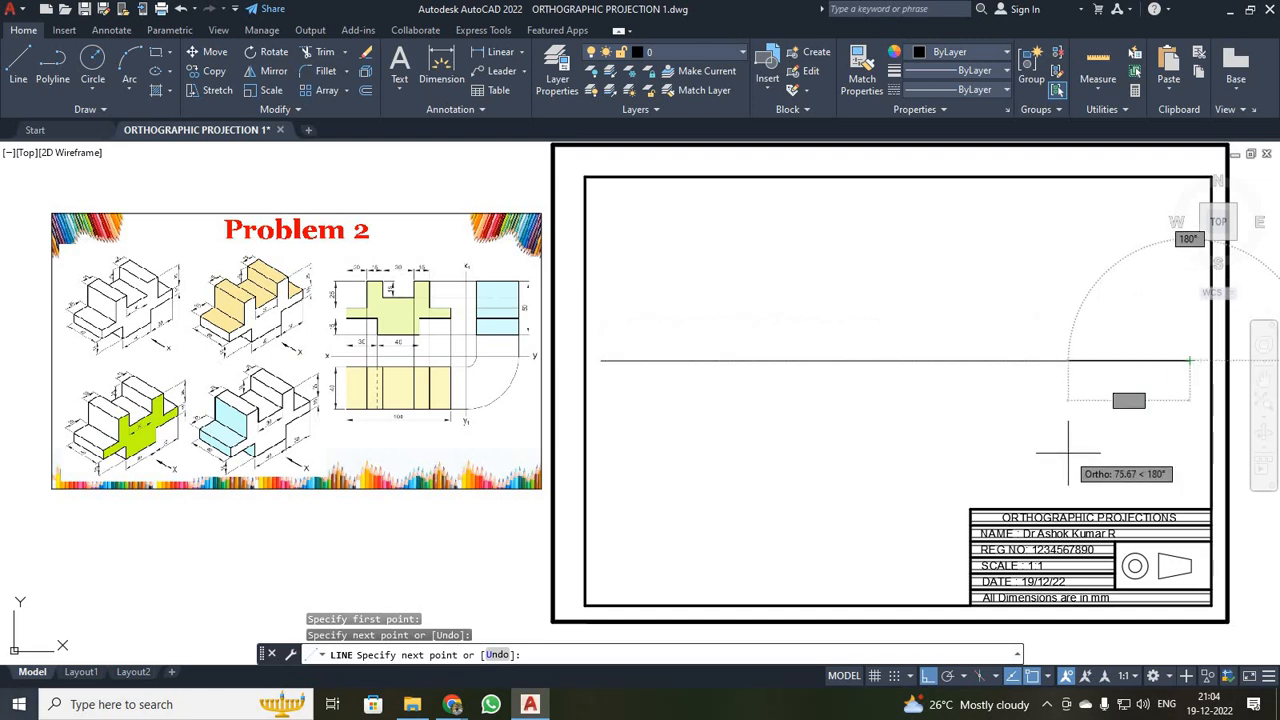
key("Escape")
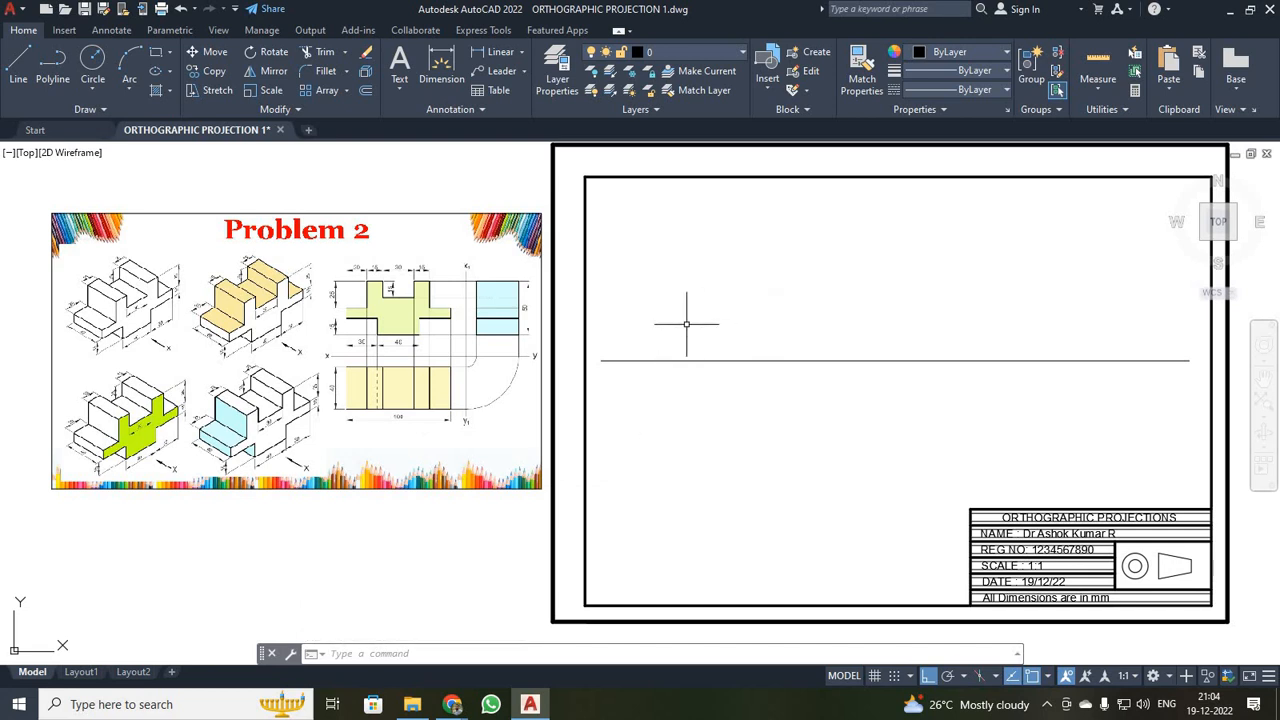
- Begin the front view's outline above the reference line with a 40 mm horizontal bottom edge drawn to the right
scroll(686, 323, "up", 2)
scroll(686, 323, "down", 2)
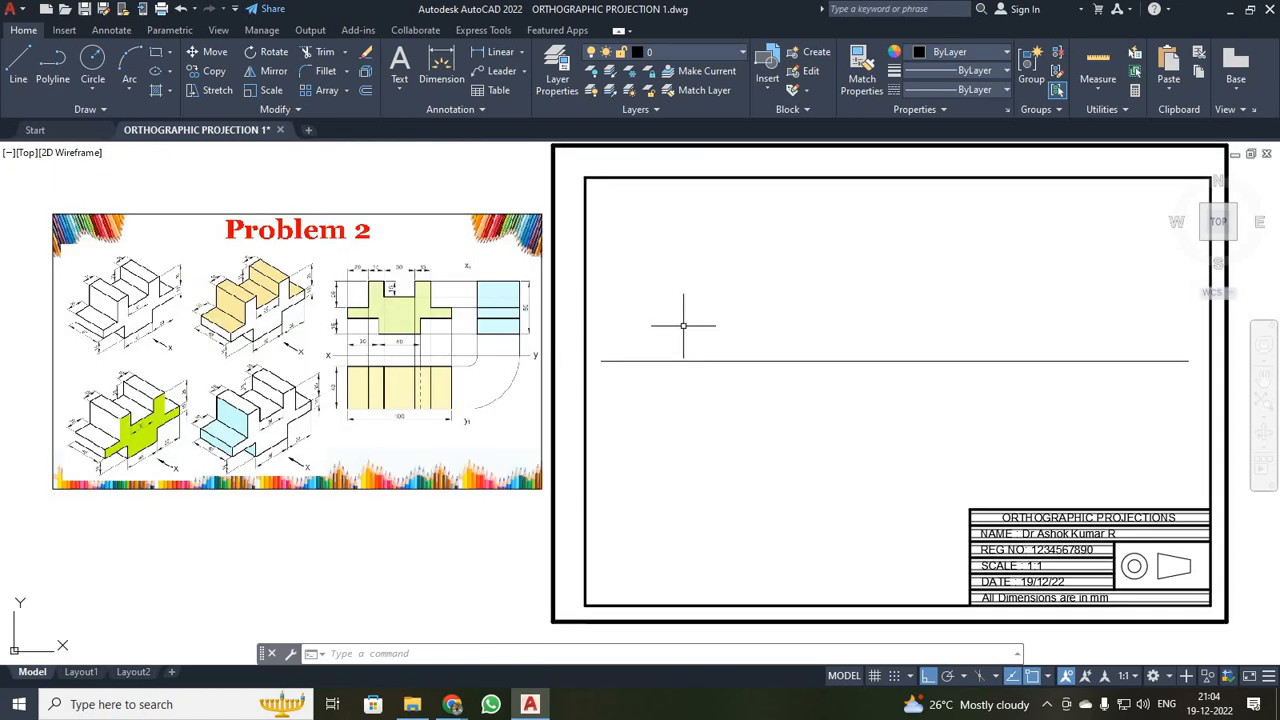
scroll(104, 435, "up", 2)
scroll(104, 435, "up", 2)
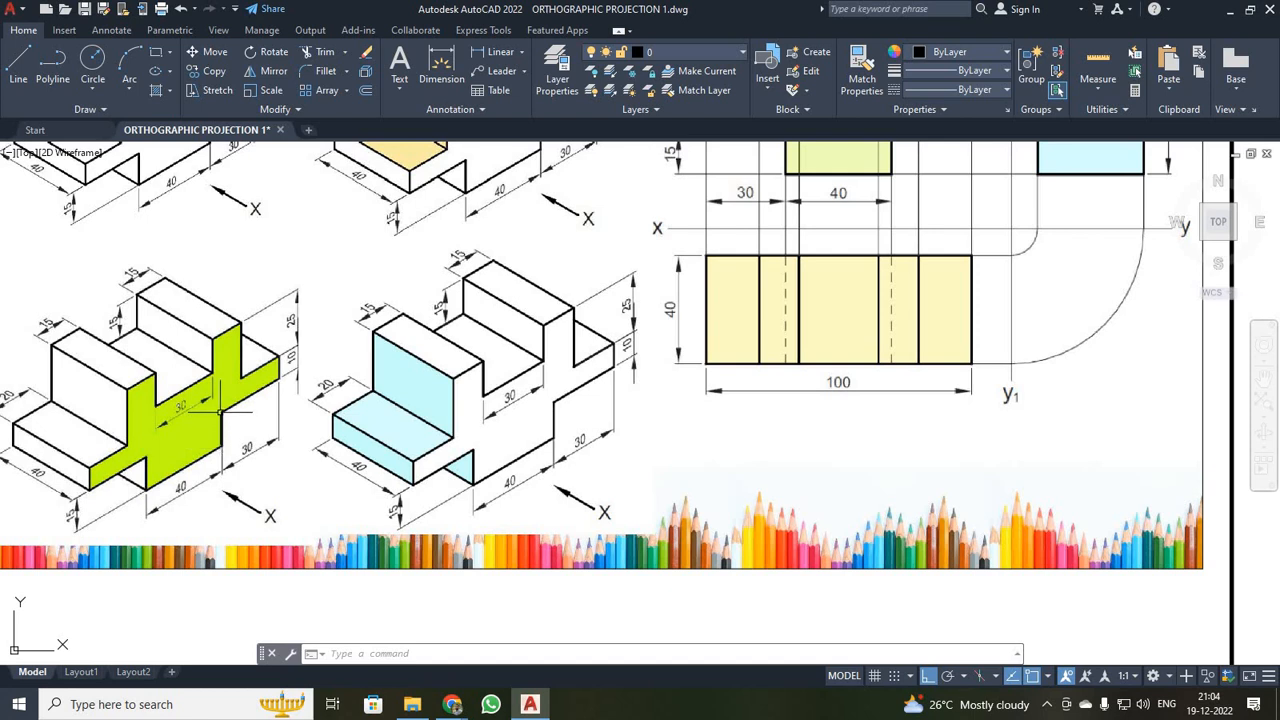
scroll(280, 385, "down", 4)
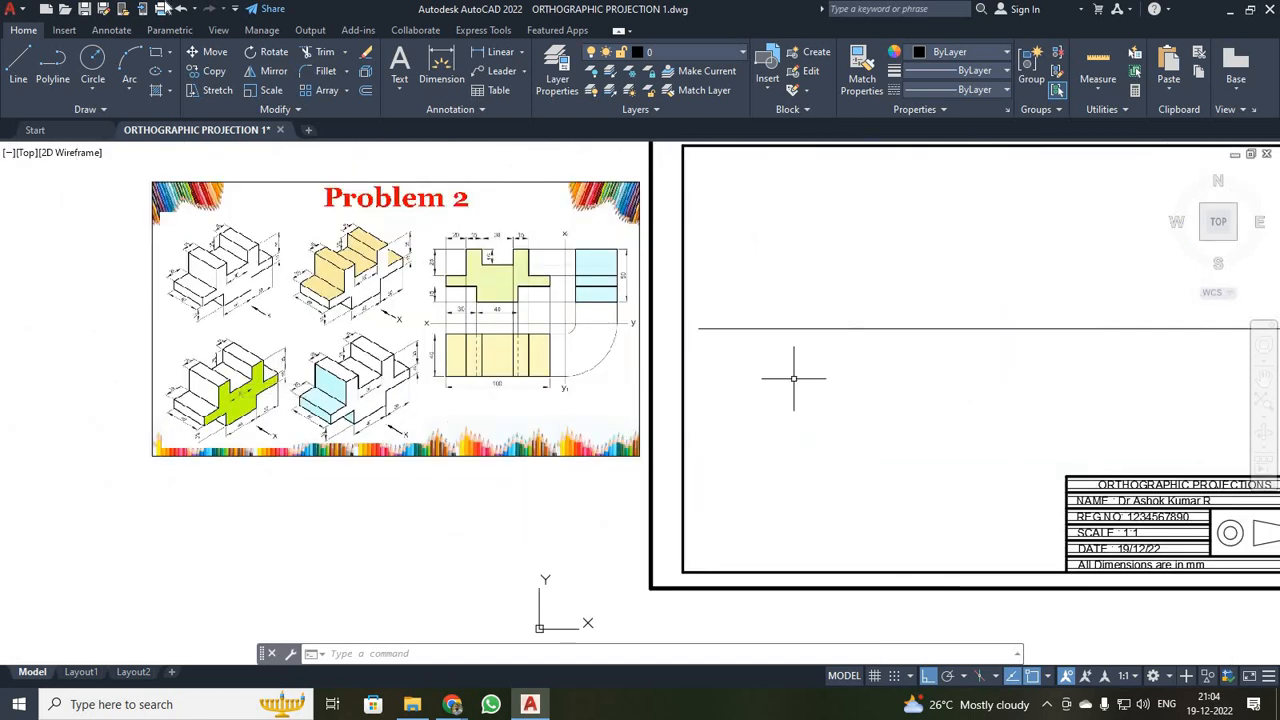
left_click(18, 68)
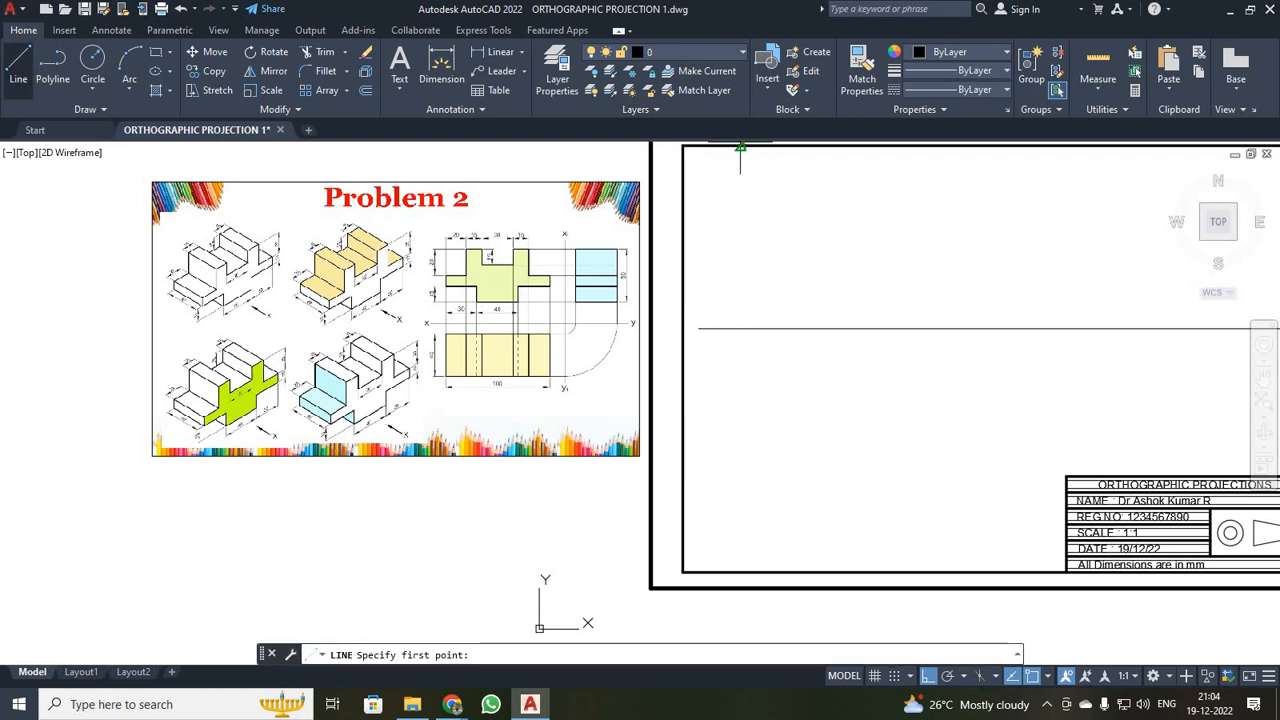
left_click(816, 299)
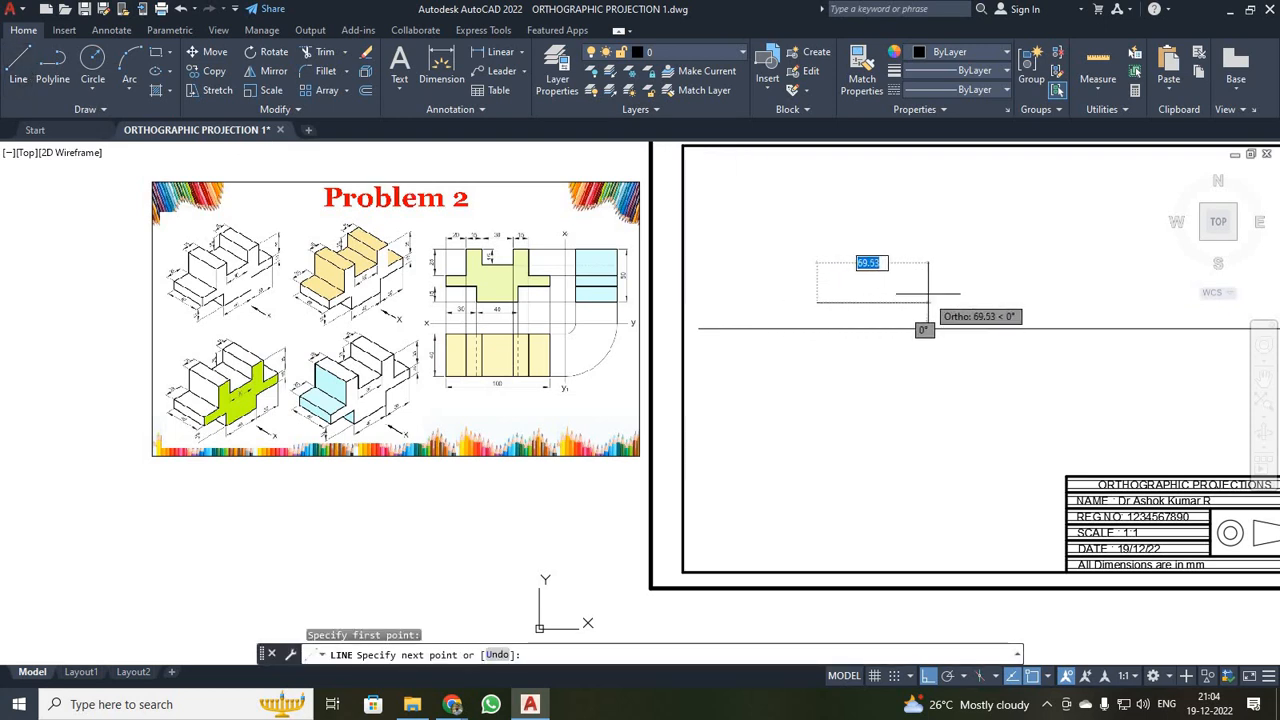
type("40")
key("Return")
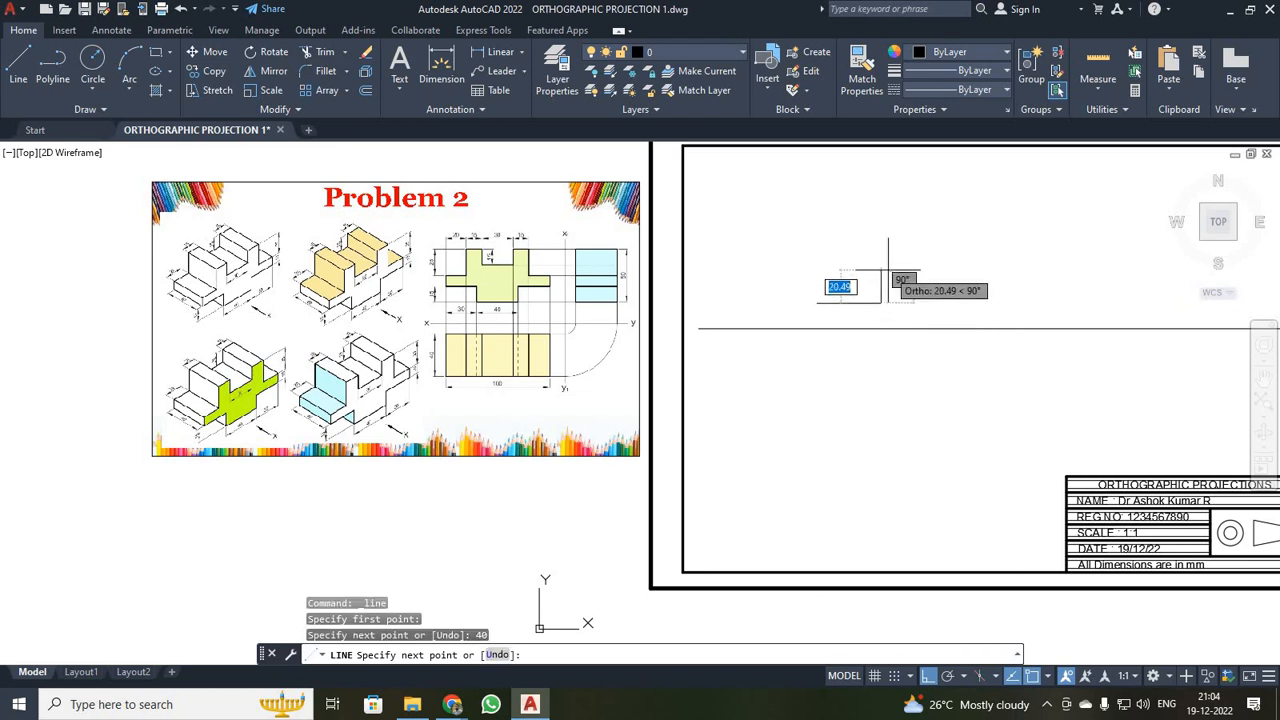
- Continue the front view outline from the base's right end 15 mm up and 30 mm to the right
scroll(887, 276, "up", 2)
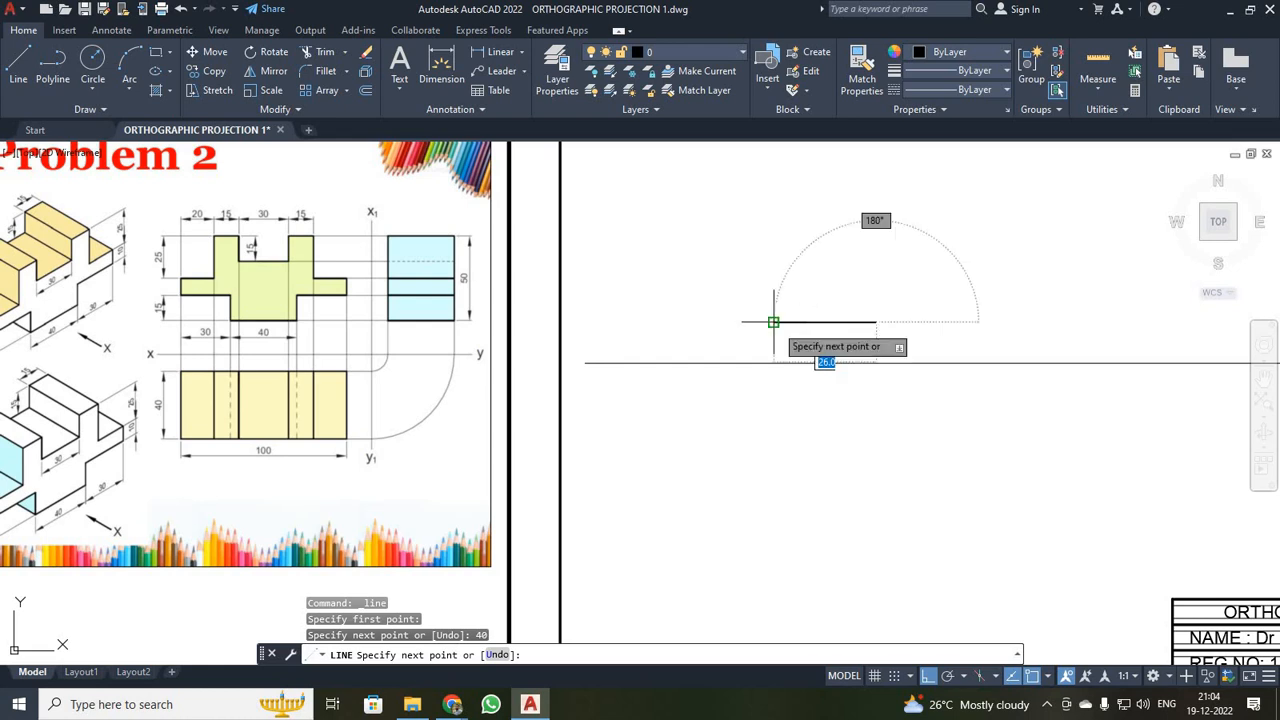
scroll(425, 375, "down", 2)
scroll(18, 400, "up", 4)
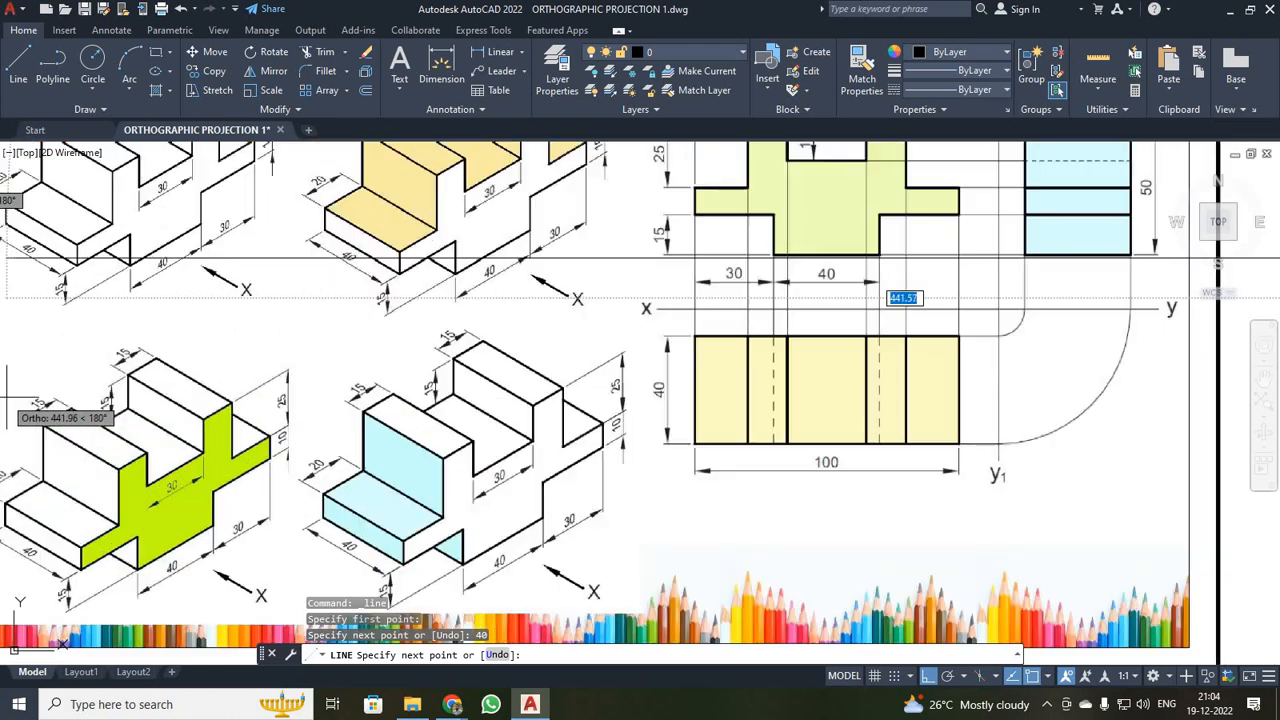
scroll(18, 410, "down", 5)
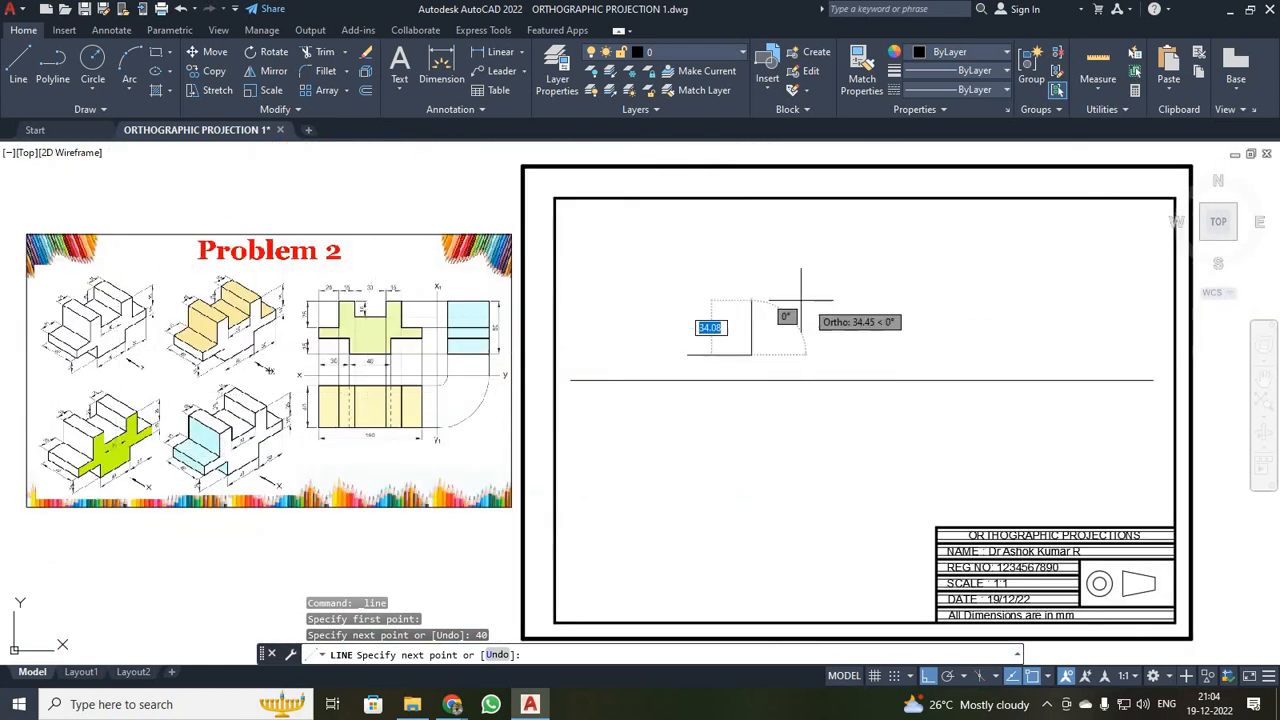
type("15")
key("Return")
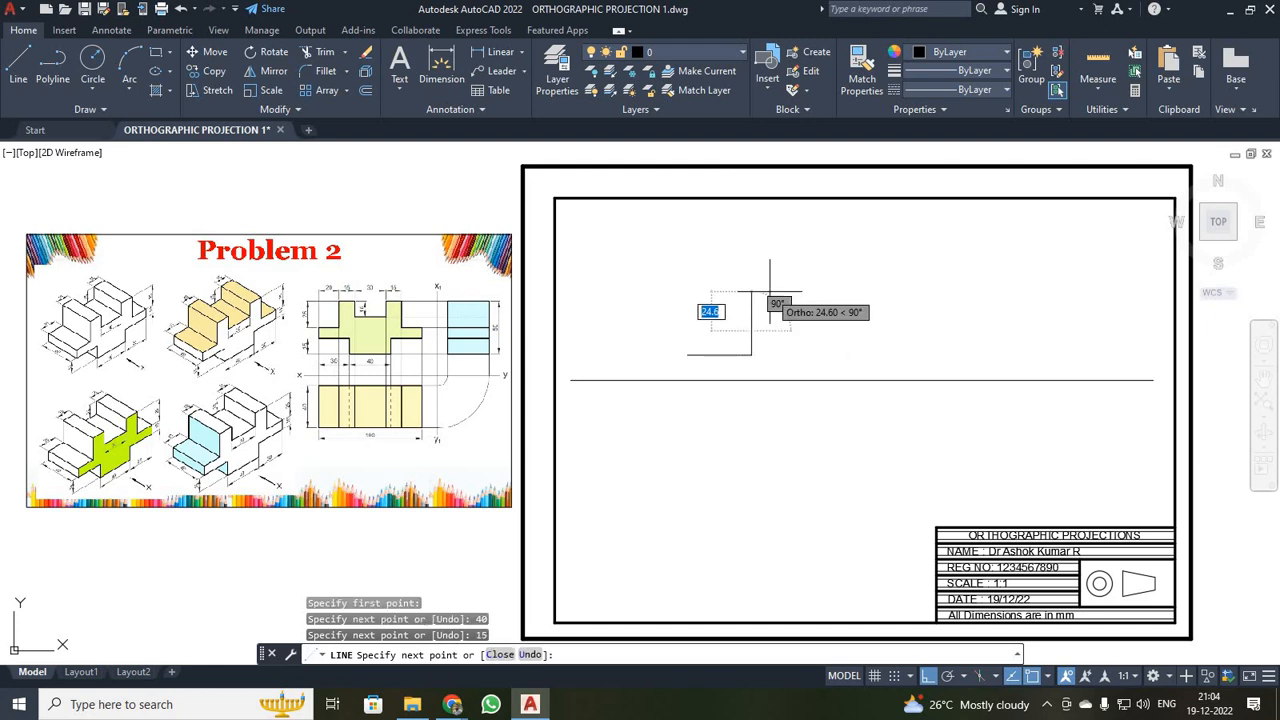
type("30")
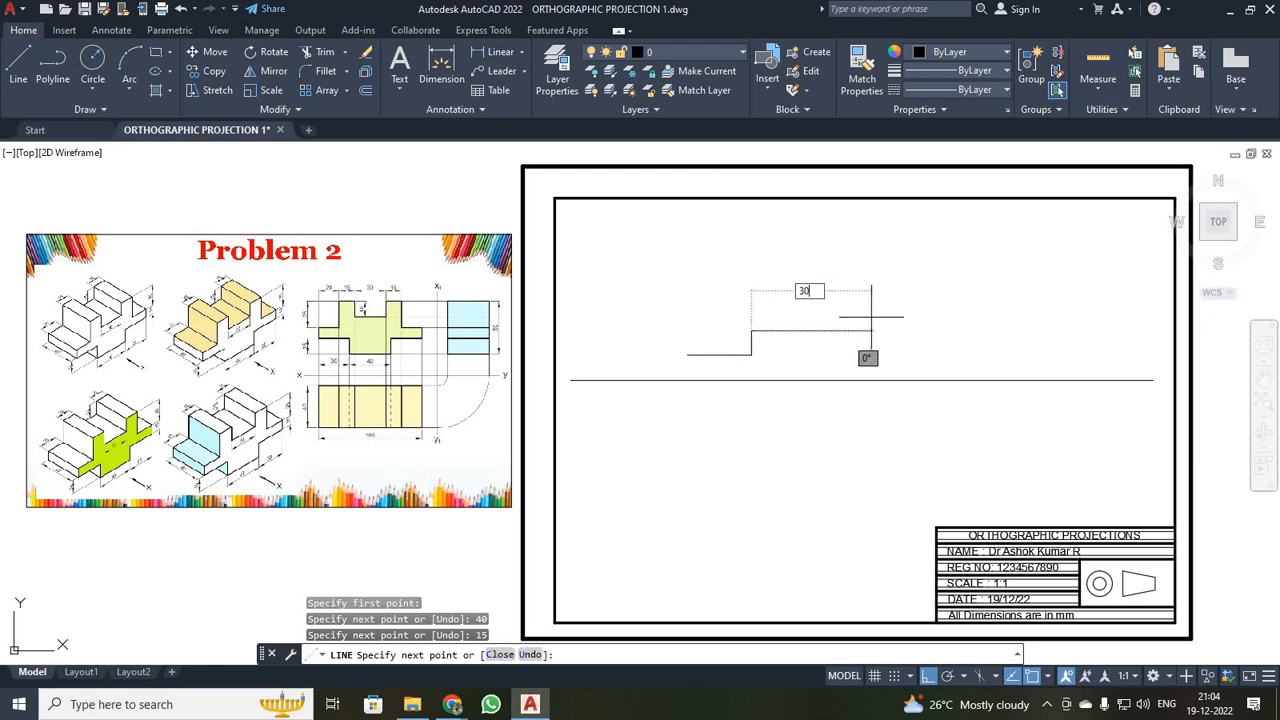
key("Return")
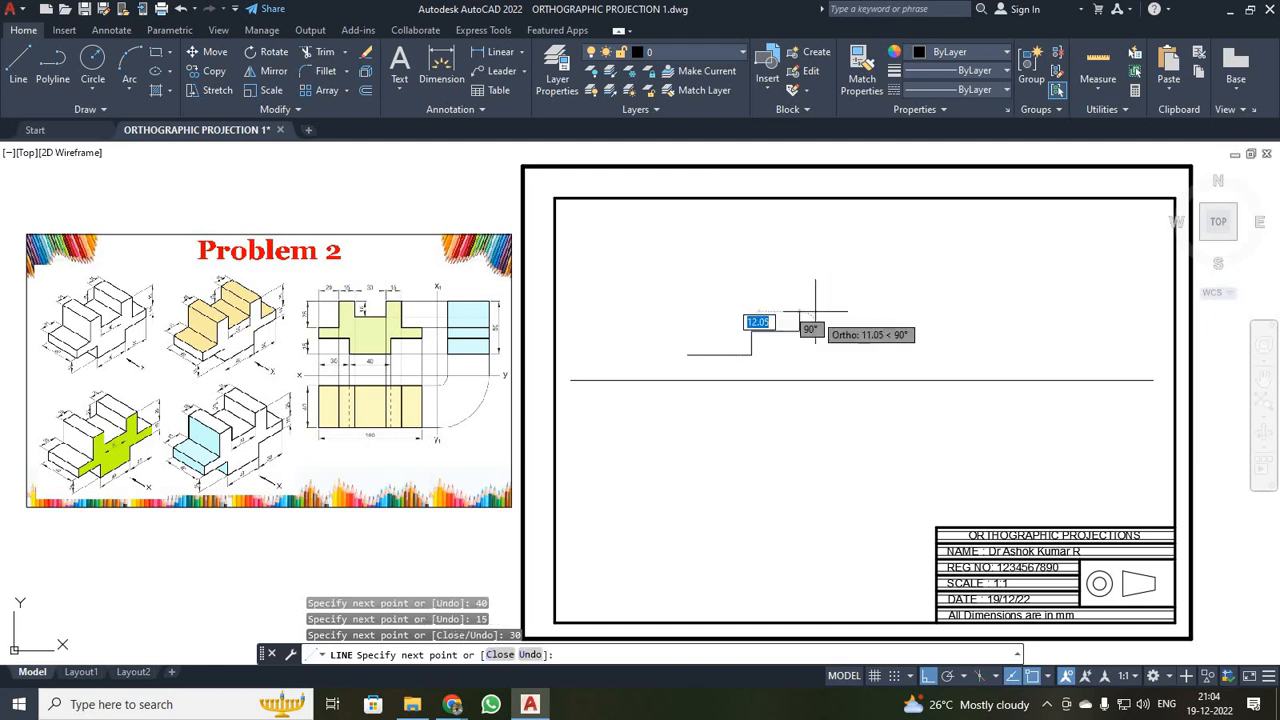
- Draw the right ledge of the front view, 10 mm up and 20 mm back to the left
type("1")
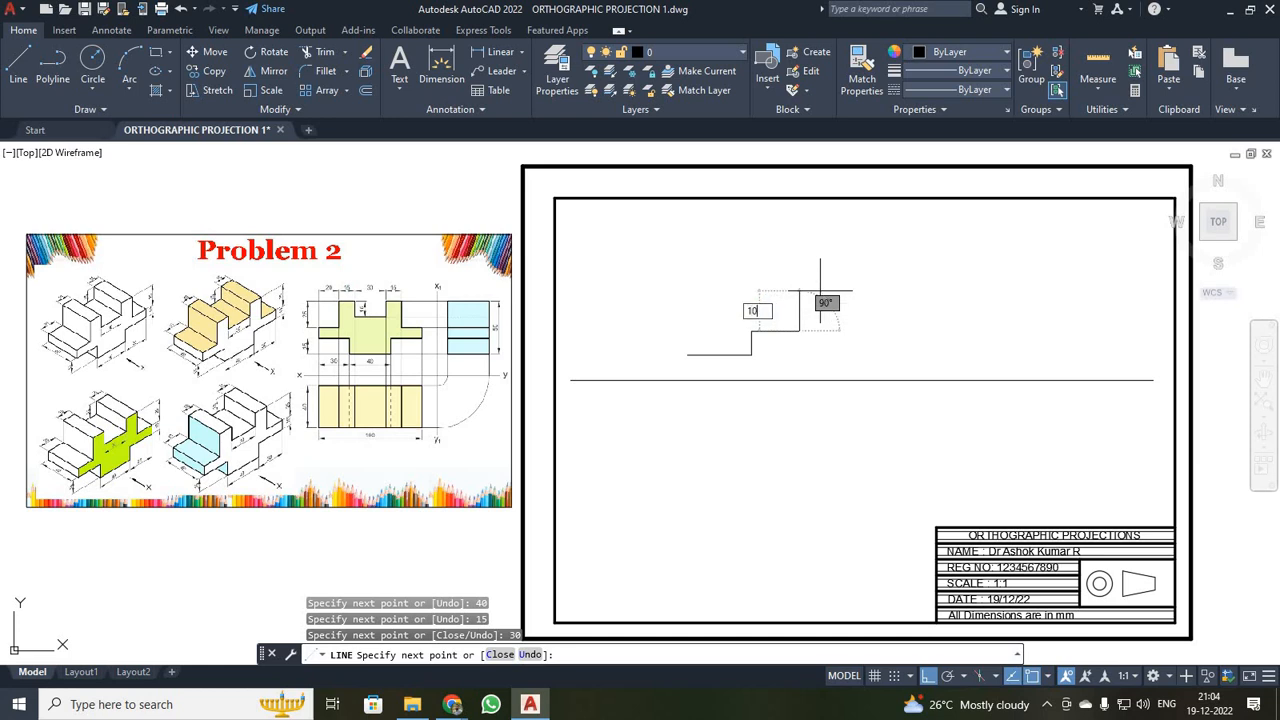
type("0")
key("Return")
scroll(80, 450, "up", 6)
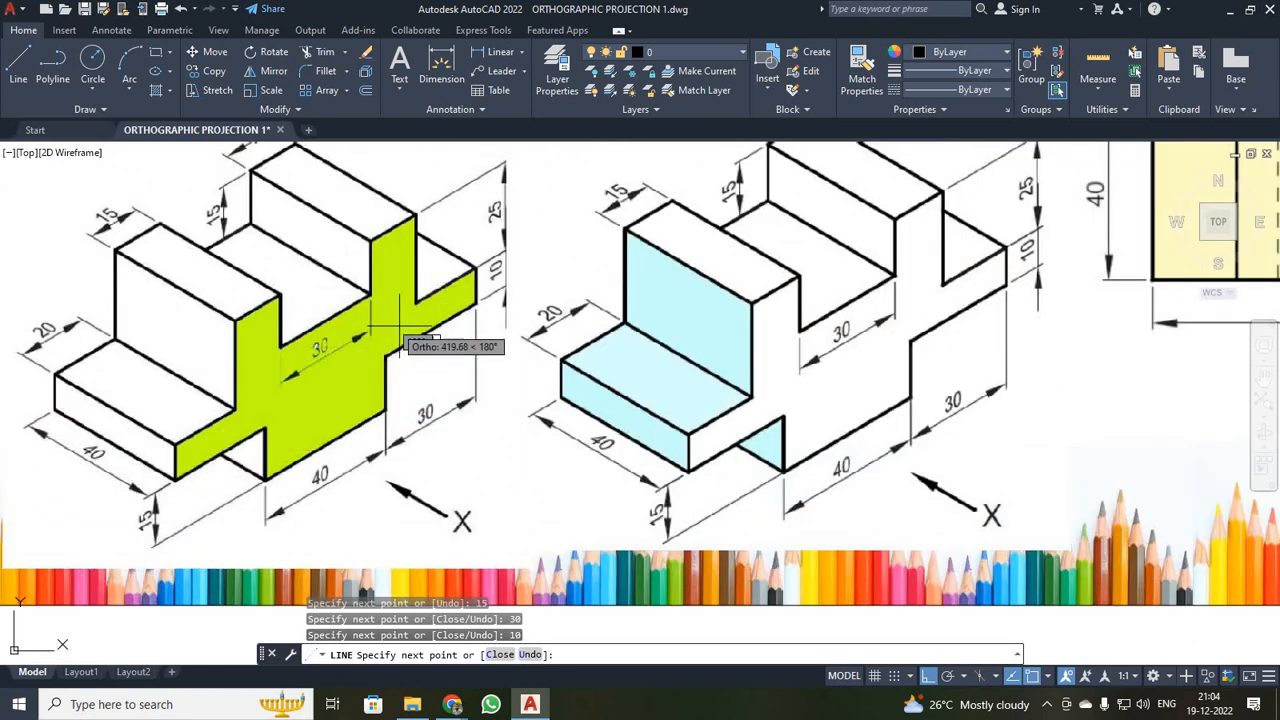
scroll(445, 287, "down", 2)
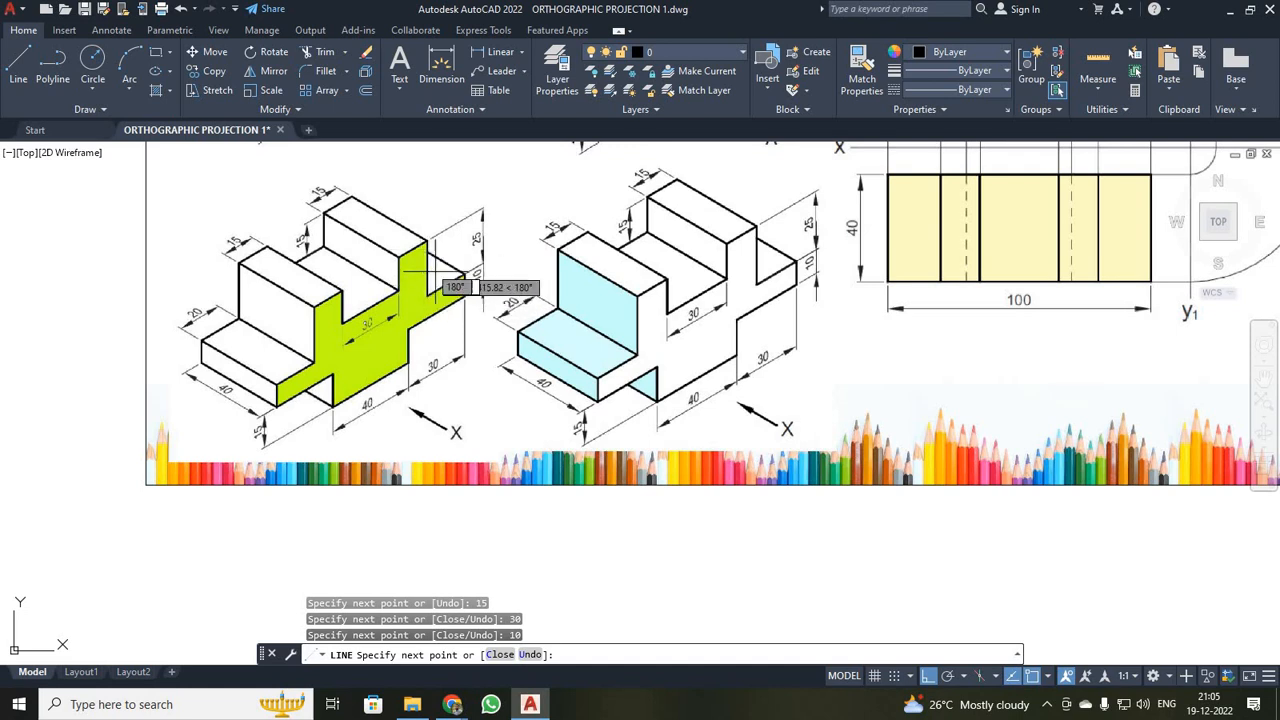
scroll(569, 304, "down", 4)
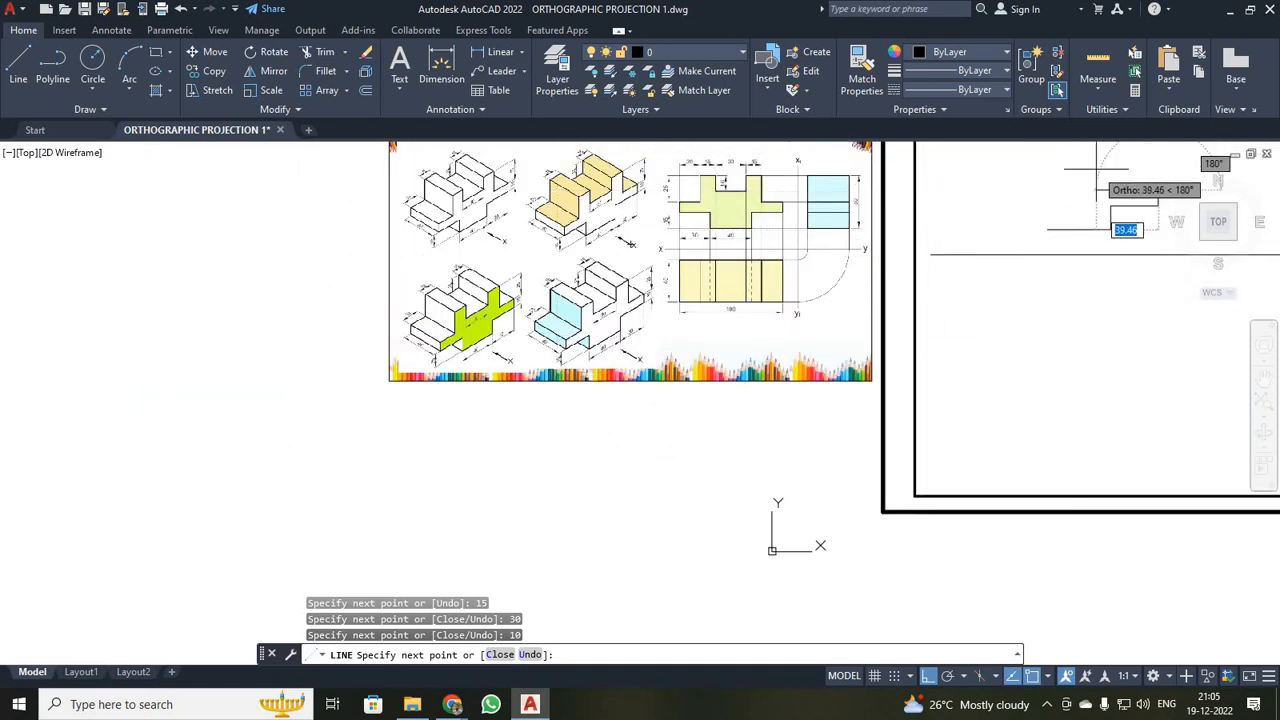
type("20")
key("Return")
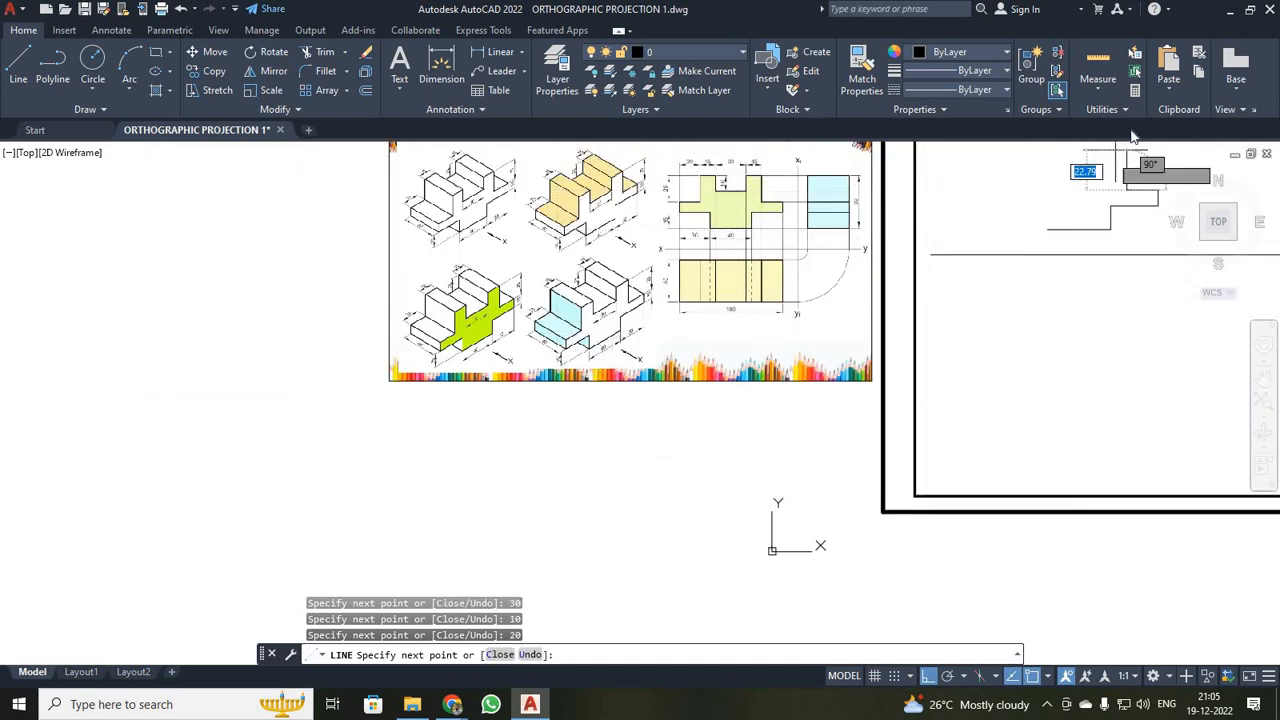
- Draw the right upright's outer side 25 mm up and its top edge 15 mm to the left
key("Return")
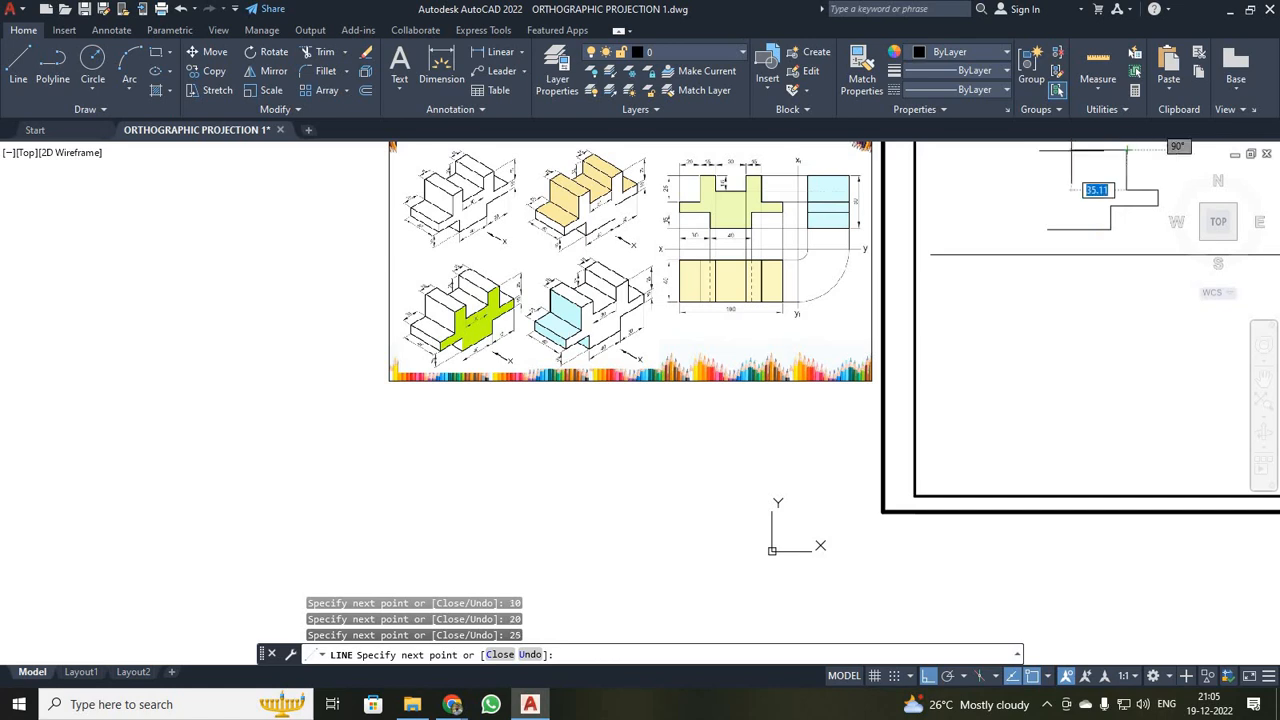
scroll(686, 371, "up", 3)
scroll(514, 366, "down", 2)
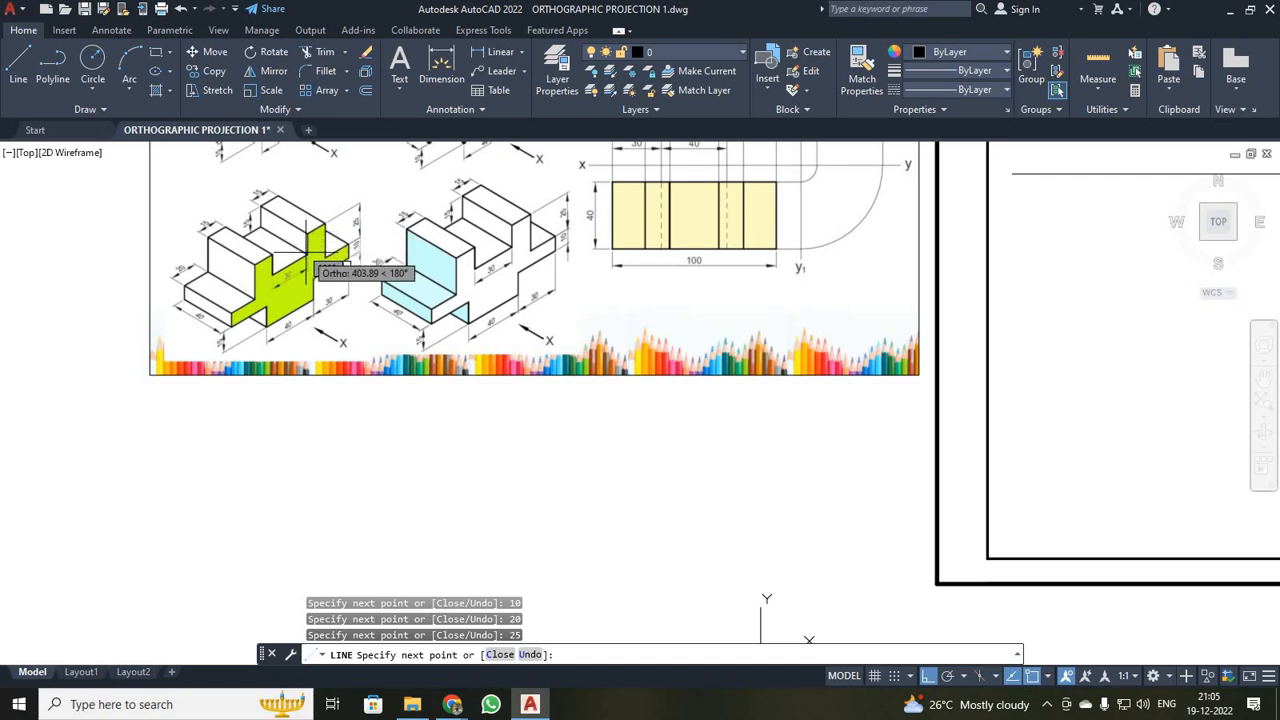
scroll(516, 302, "down", 5)
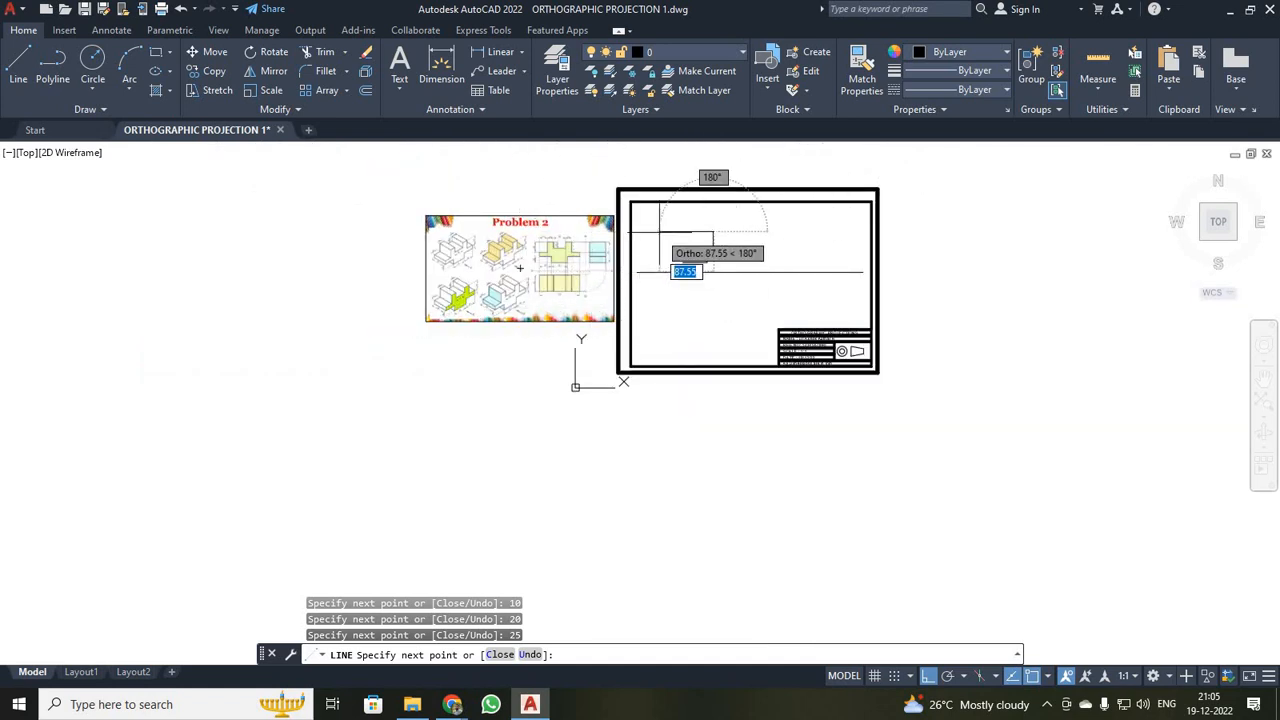
scroll(820, 342, "up", 6)
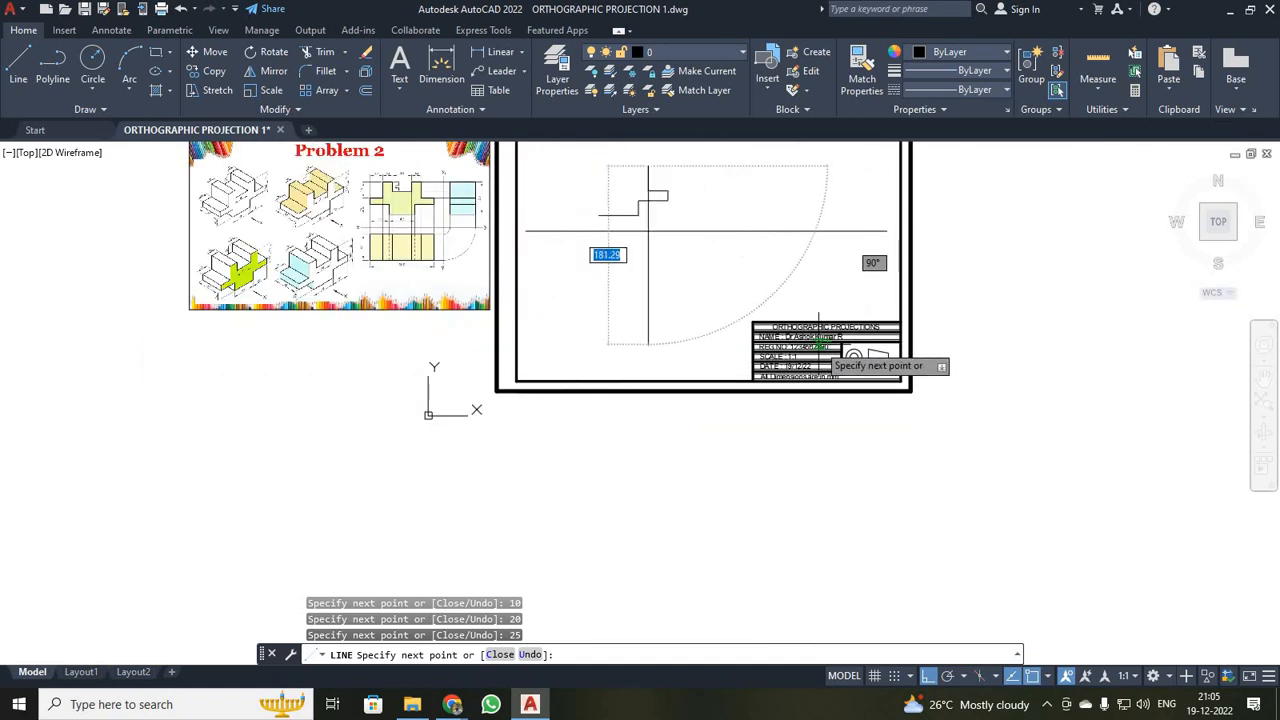
scroll(770, 420, "down", 6)
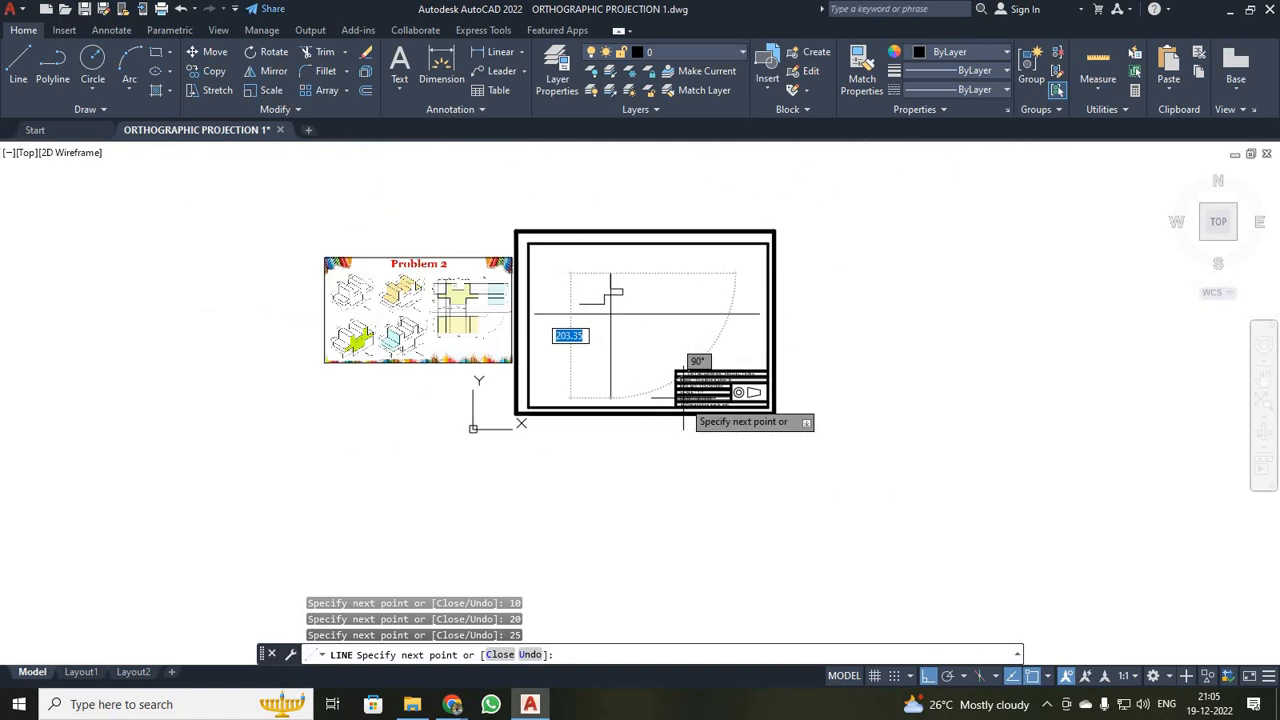
scroll(560, 312, "up", 2)
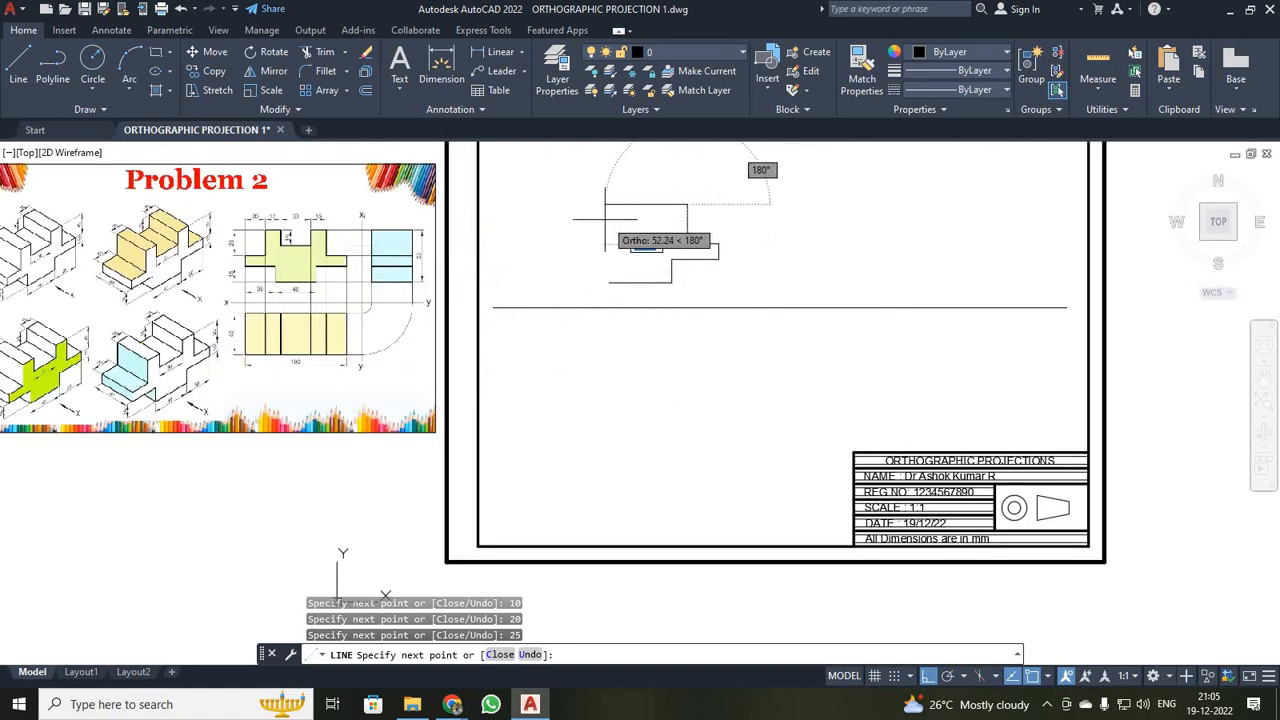
type("15")
key("Return")
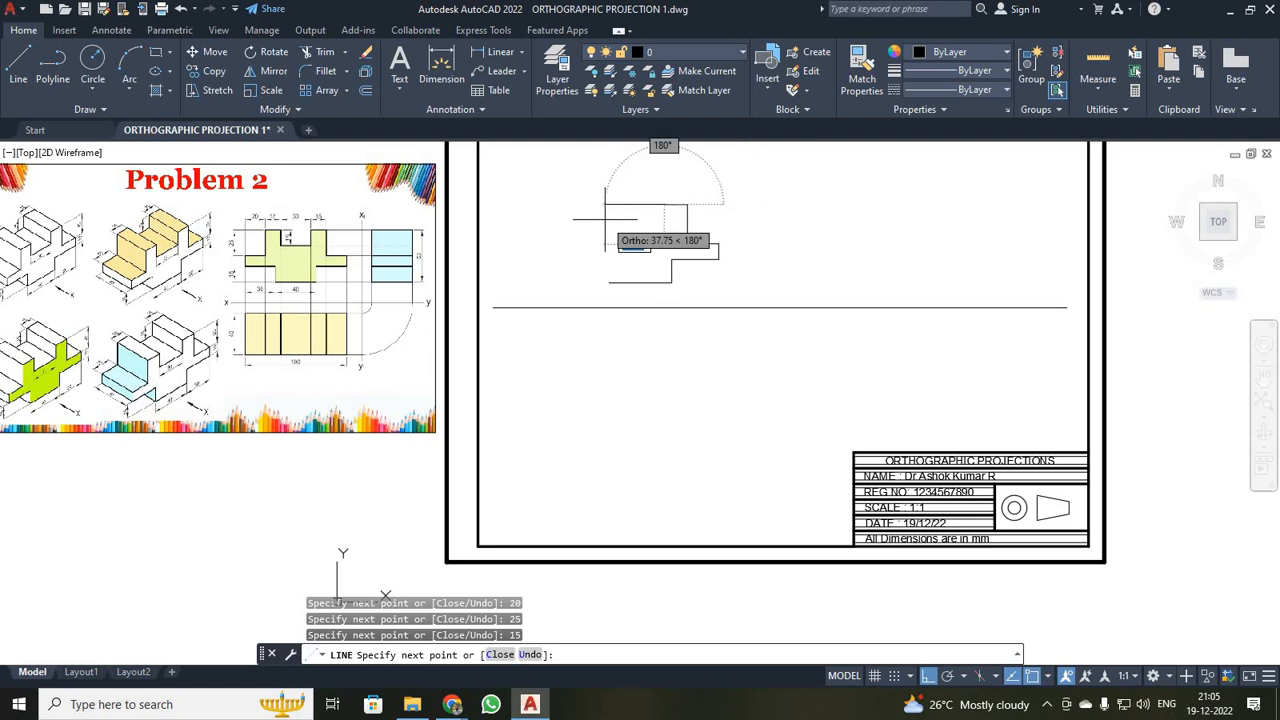
- Draw the central slot's right wall 15 mm down and its floor 30 mm to the left
type("15")
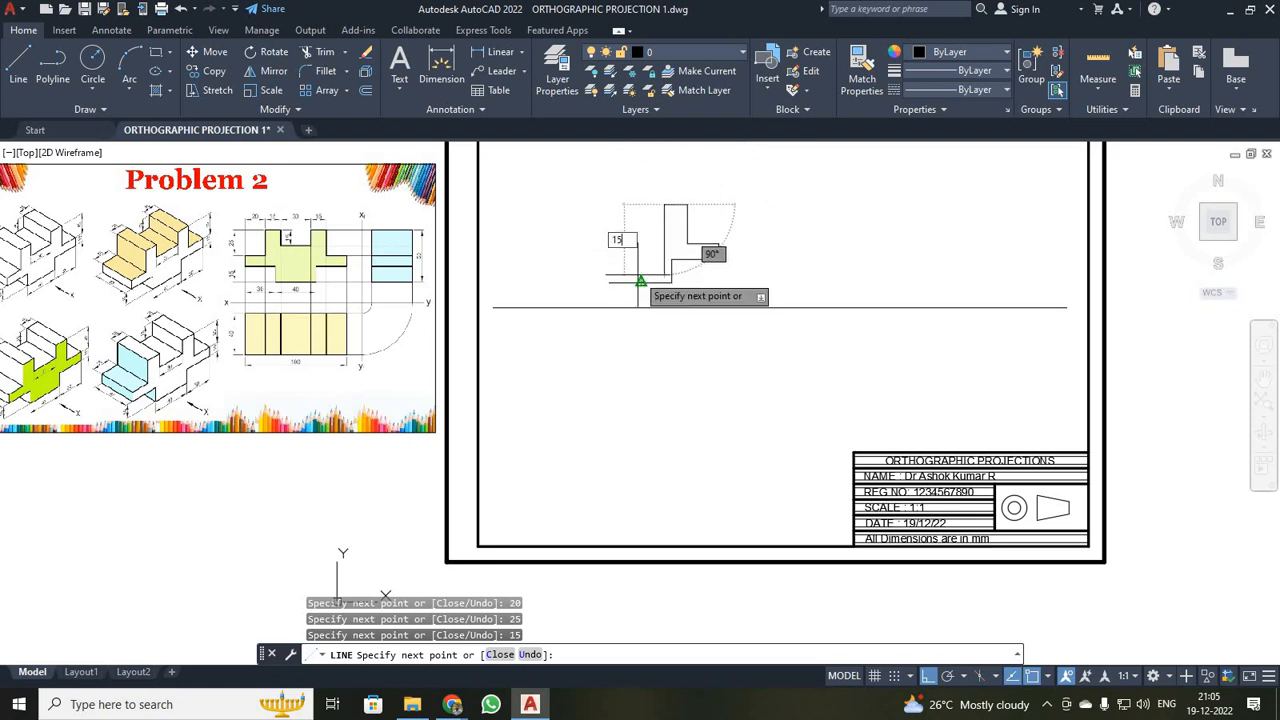
key("Return")
type("30")
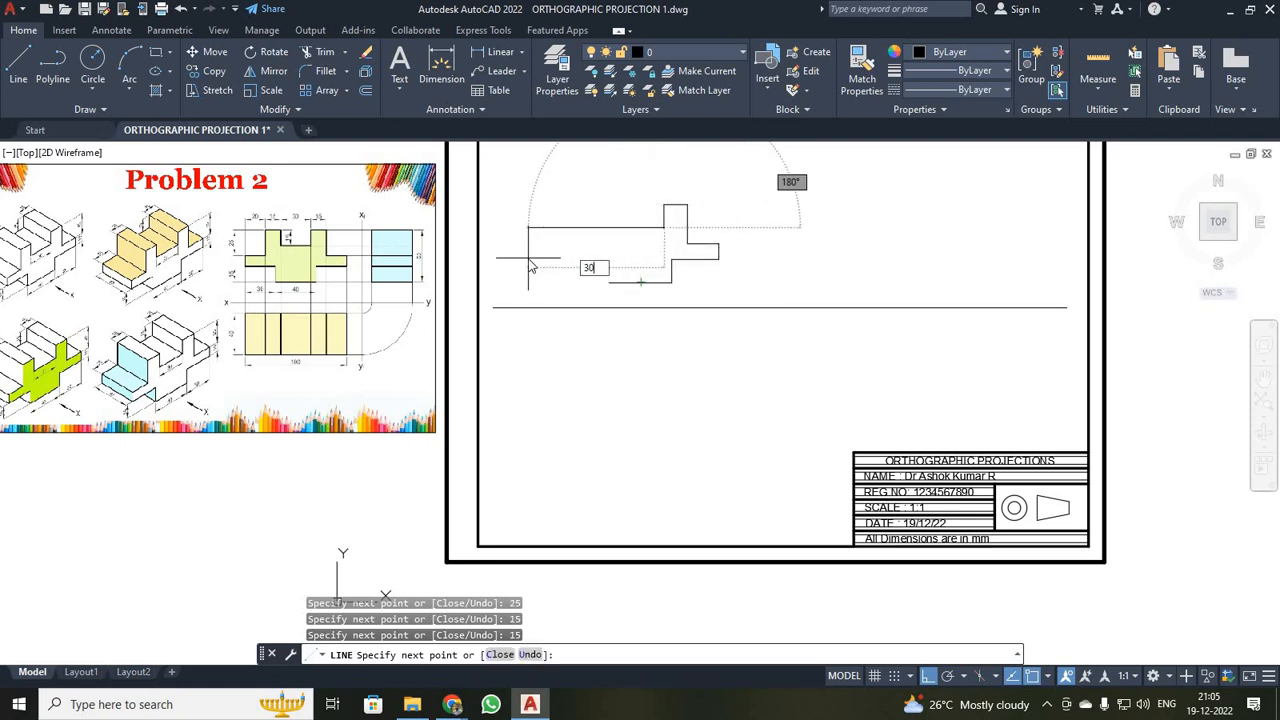
key("Return")
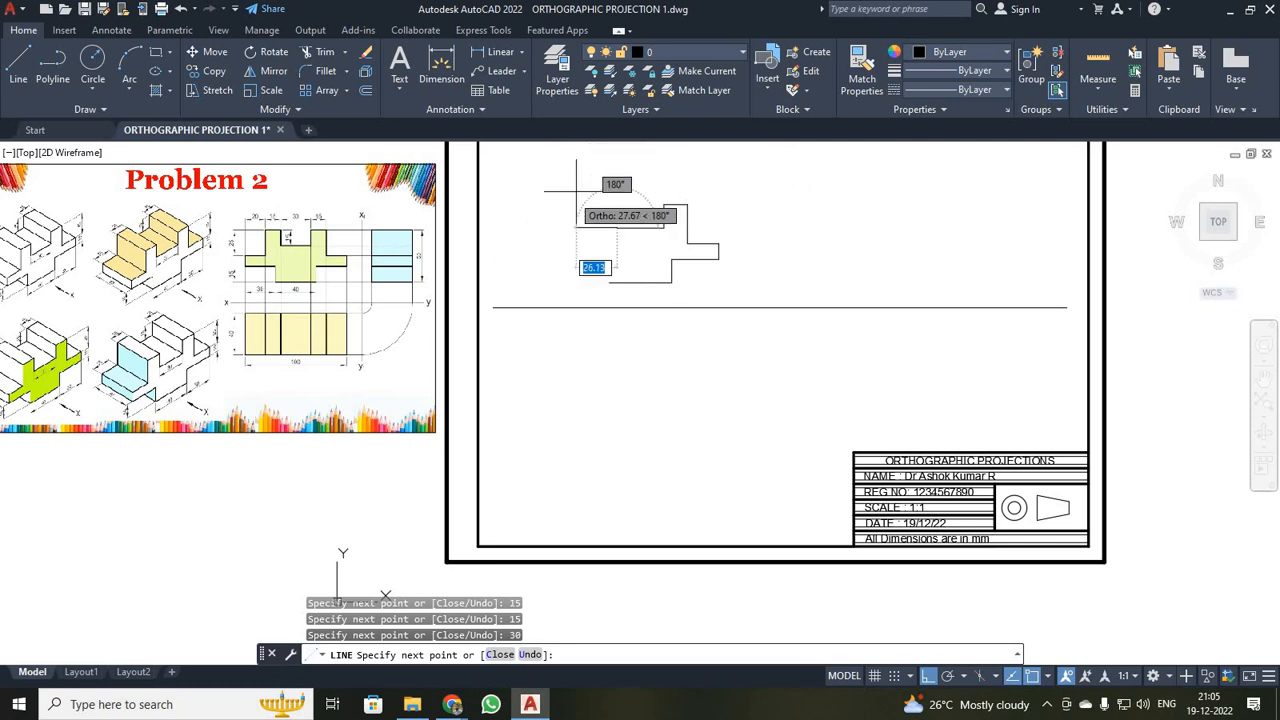
- Draw the slot's left wall 15 mm up and the left upright's top edge 15 mm to the left
type("15")
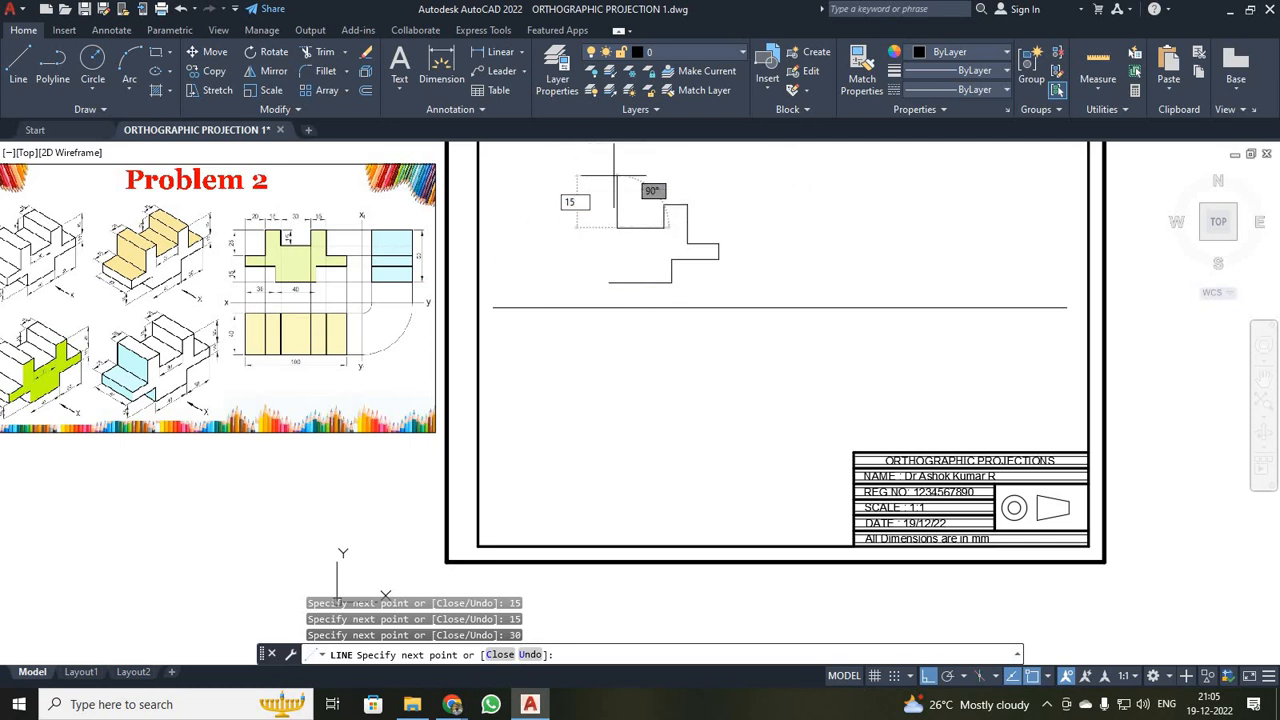
key("Return")
type("15")
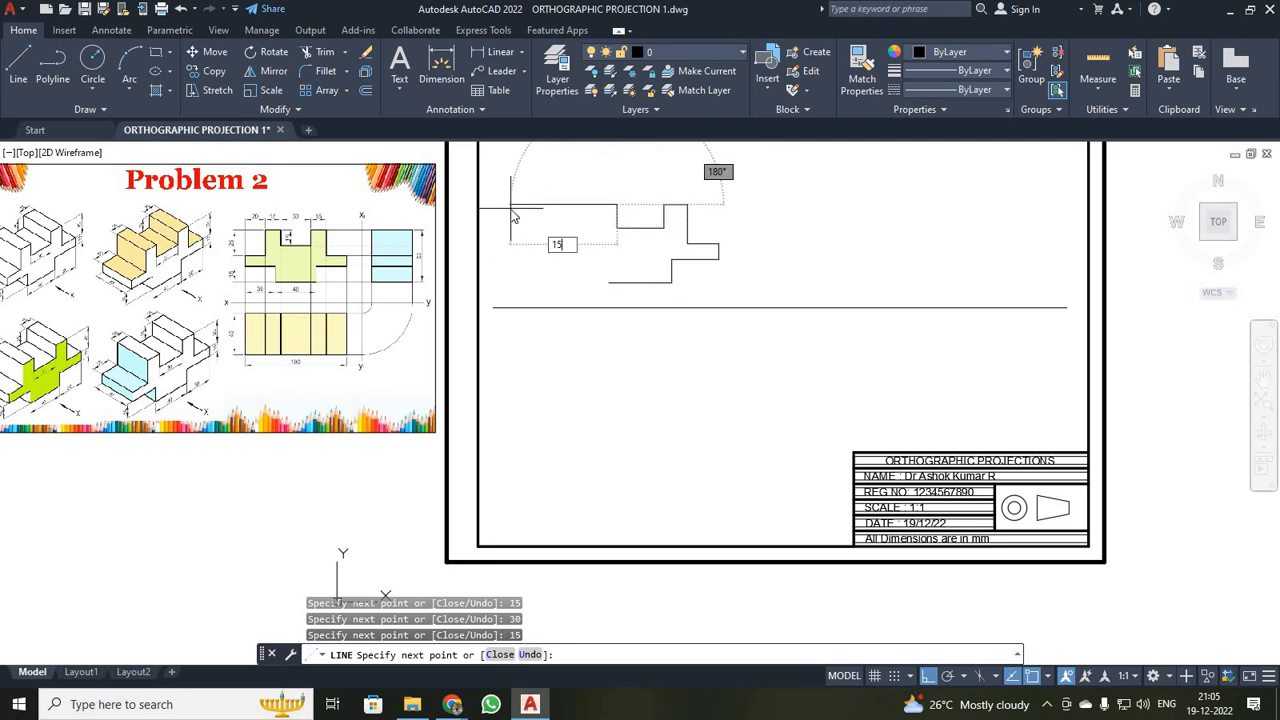
key("Return")
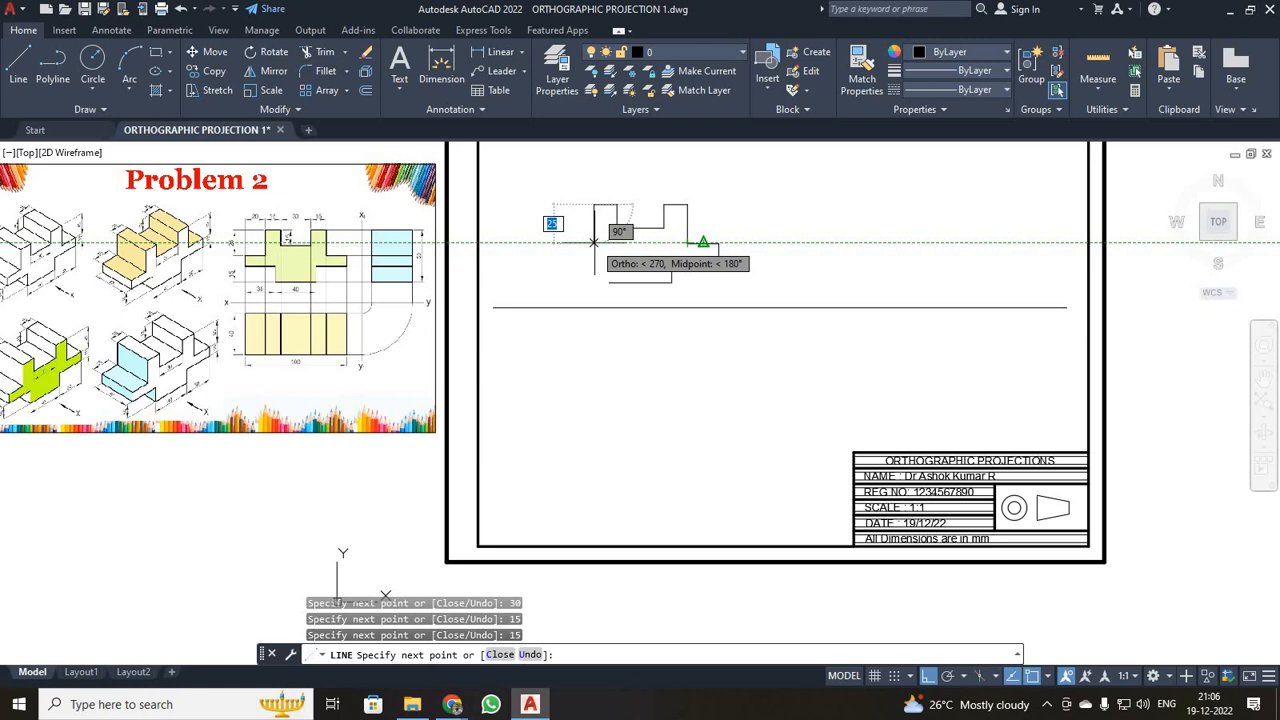
- Draw the left upright's outer side 25 mm down and the left ledge's top edge 20 mm to the left
type("15")
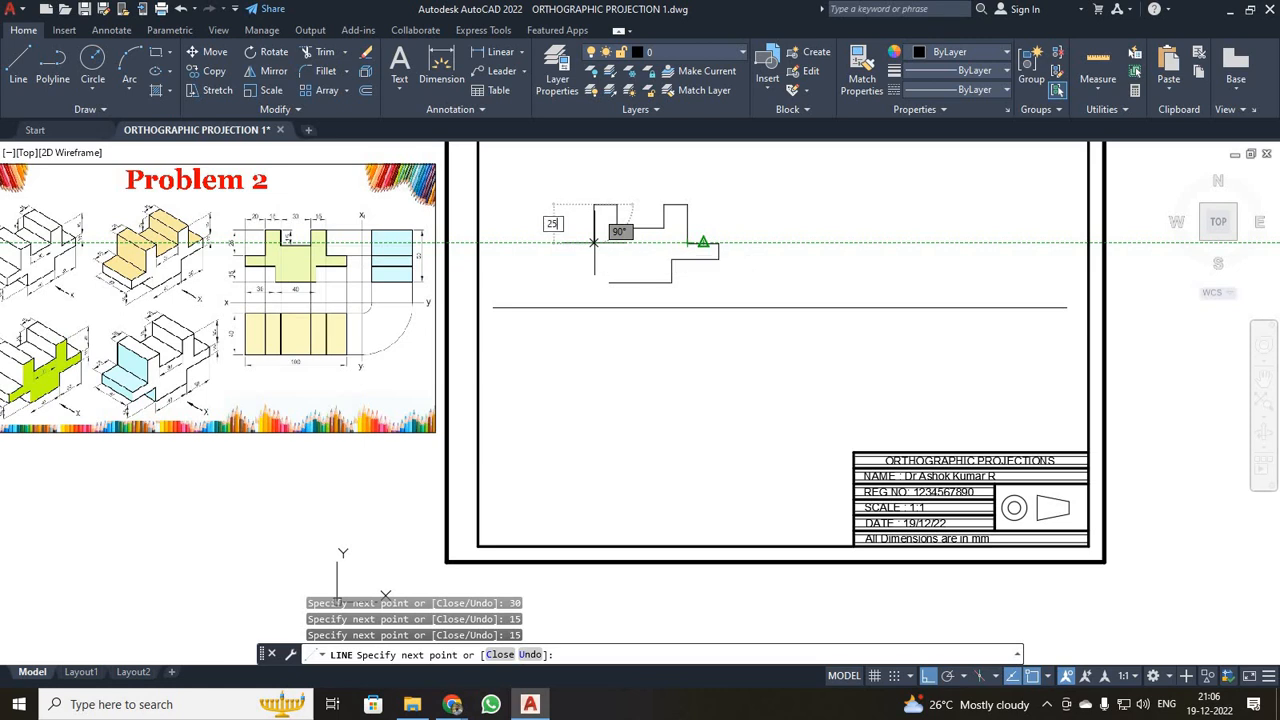
key("Return")
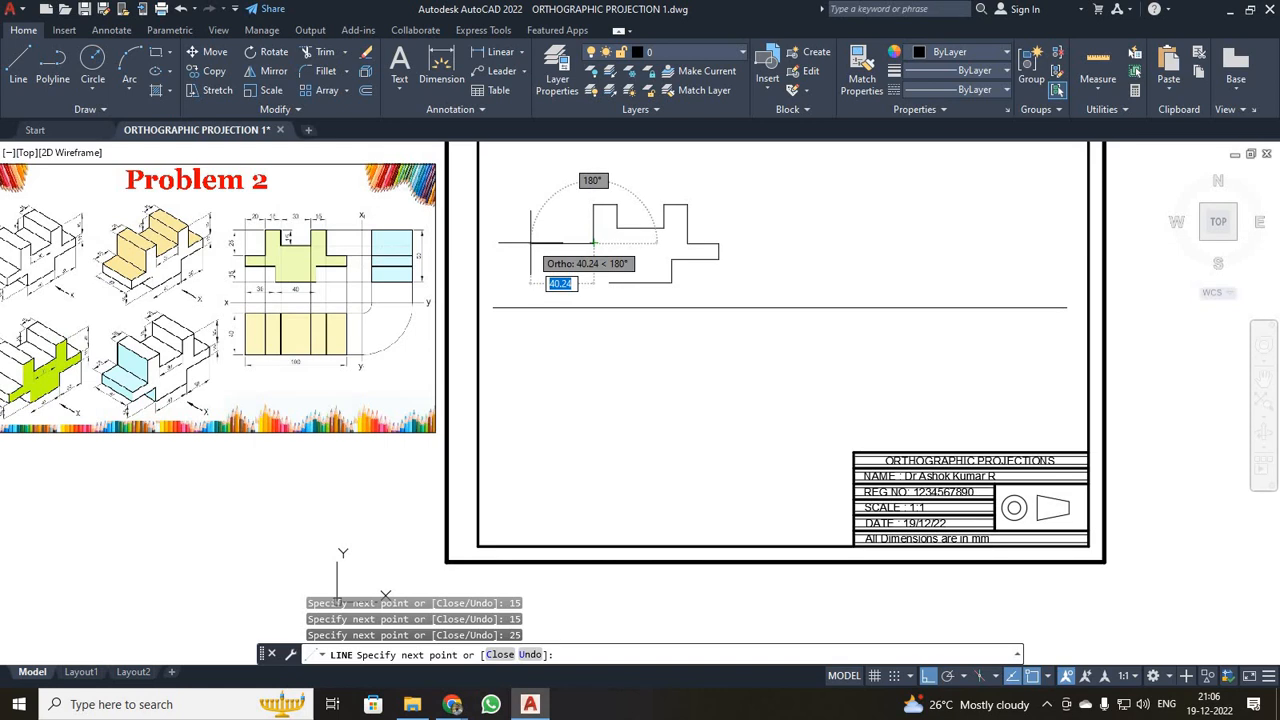
scroll(116, 330, "up", 3)
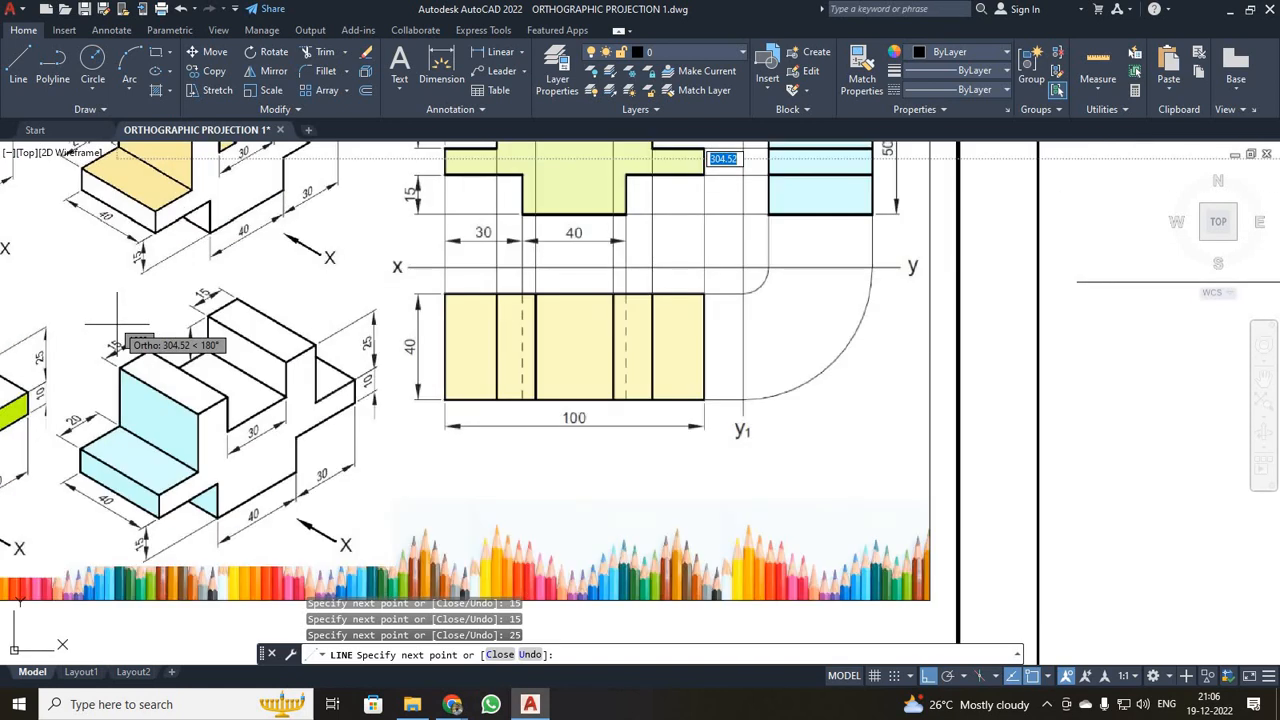
scroll(116, 323, "down", 2)
scroll(116, 323, "down", 2)
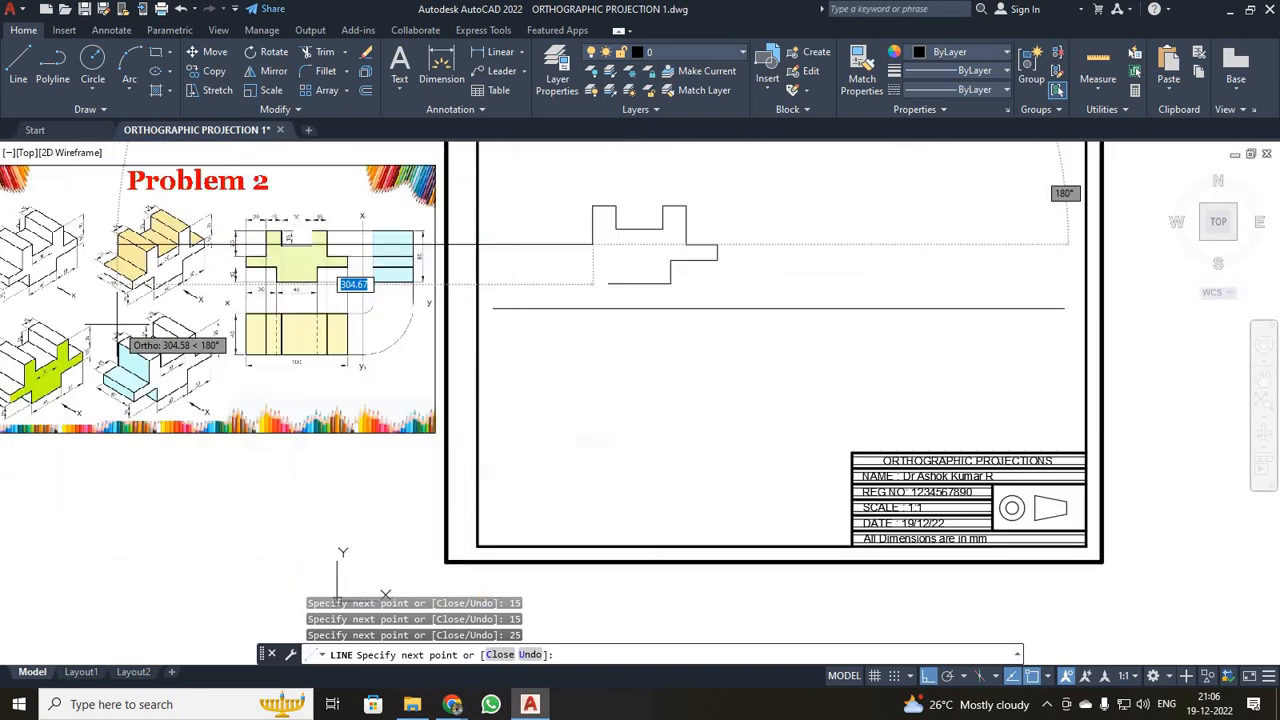
type("28")
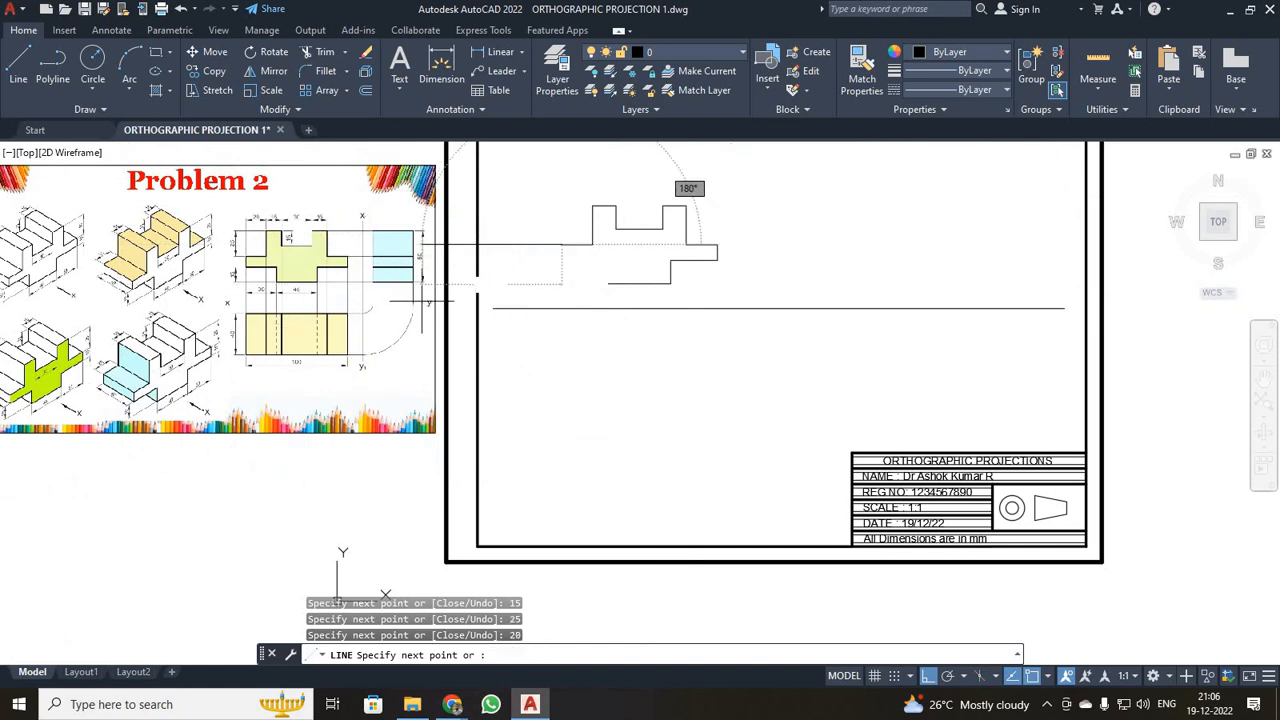
- Draw the left ledge's vertical end edge 10 mm down
key("Return")
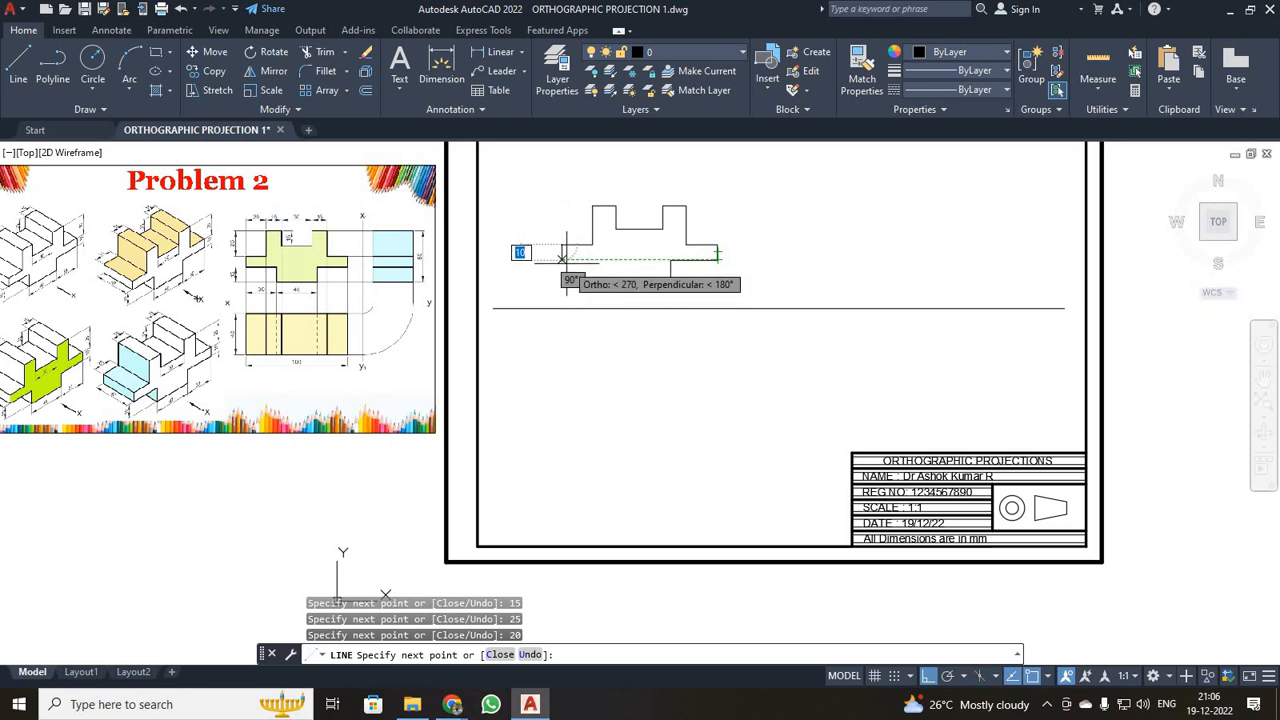
type("10")
key("Return")
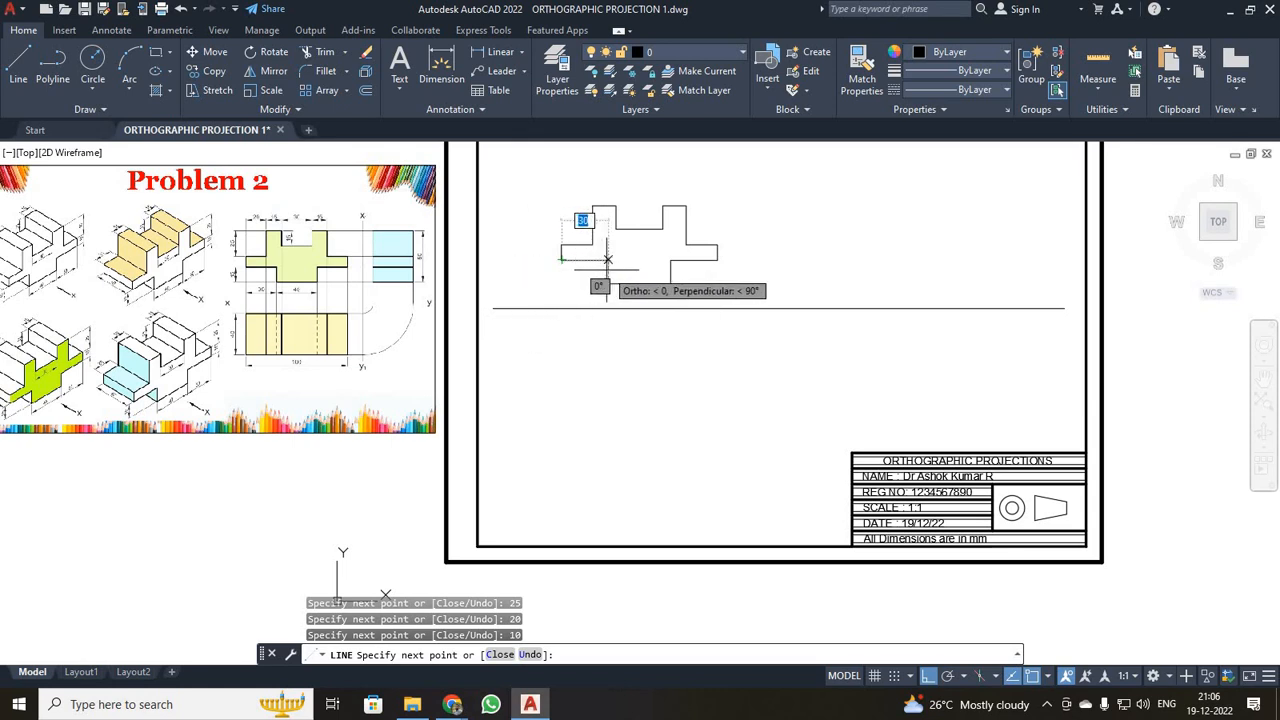
- Draw the left ledge's underside 30 mm to the right and close the front view outline down to the bottom edge's left end
scroll(607, 260, "up", 2)
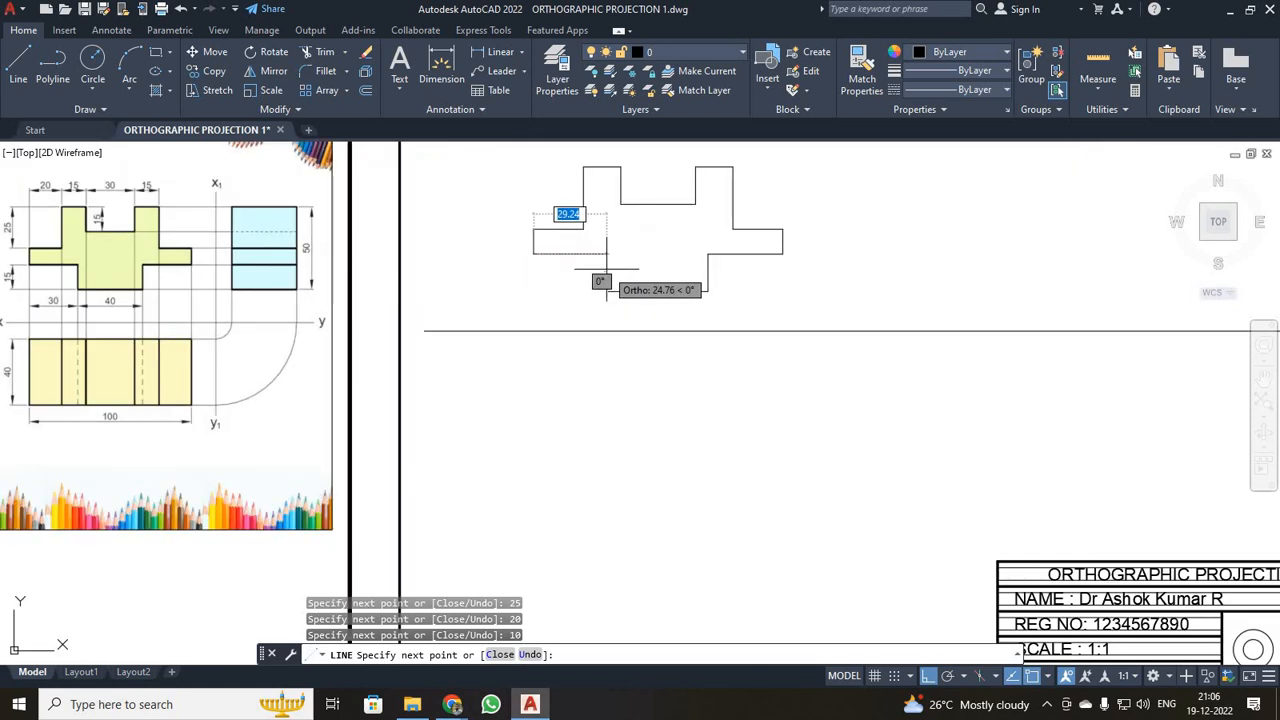
scroll(565, 300, "down", 2)
middle_click_drag(173, 365, 288, 367)
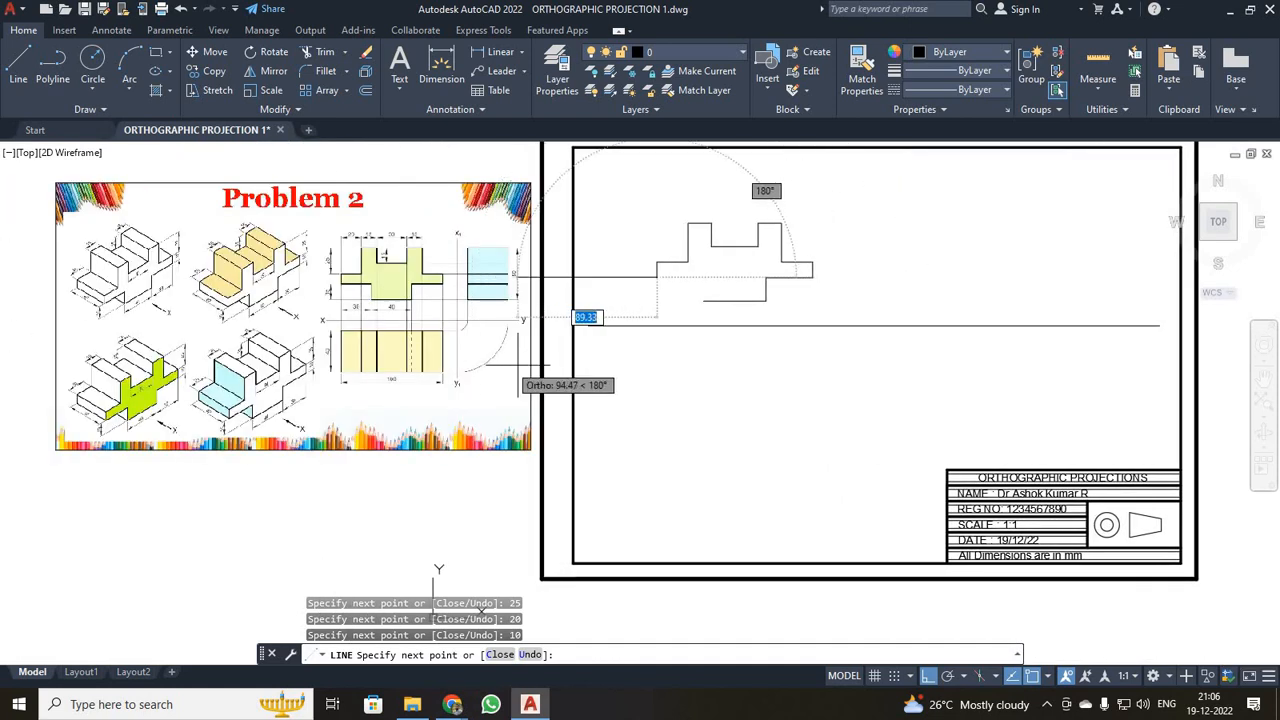
middle_click_drag(500, 363, 623, 374)
scroll(334, 390, "up", 4)
middle_click(665, 355)
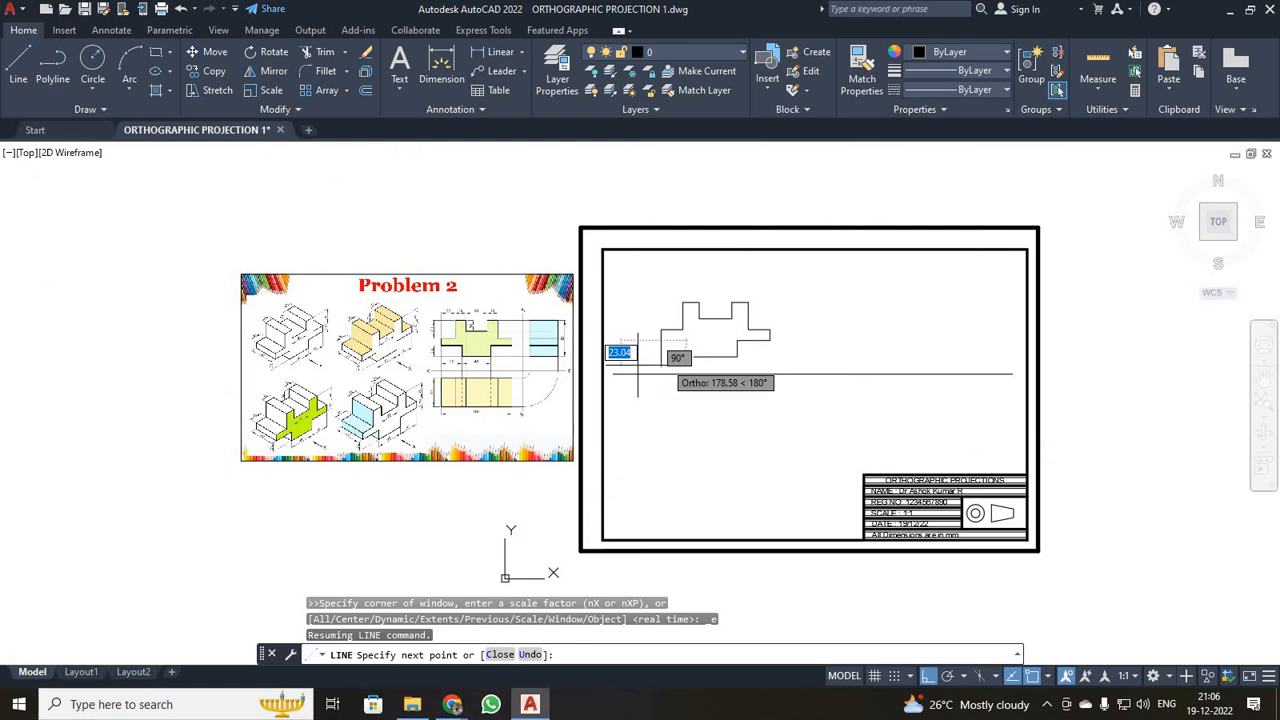
scroll(637, 373, "up", 2)
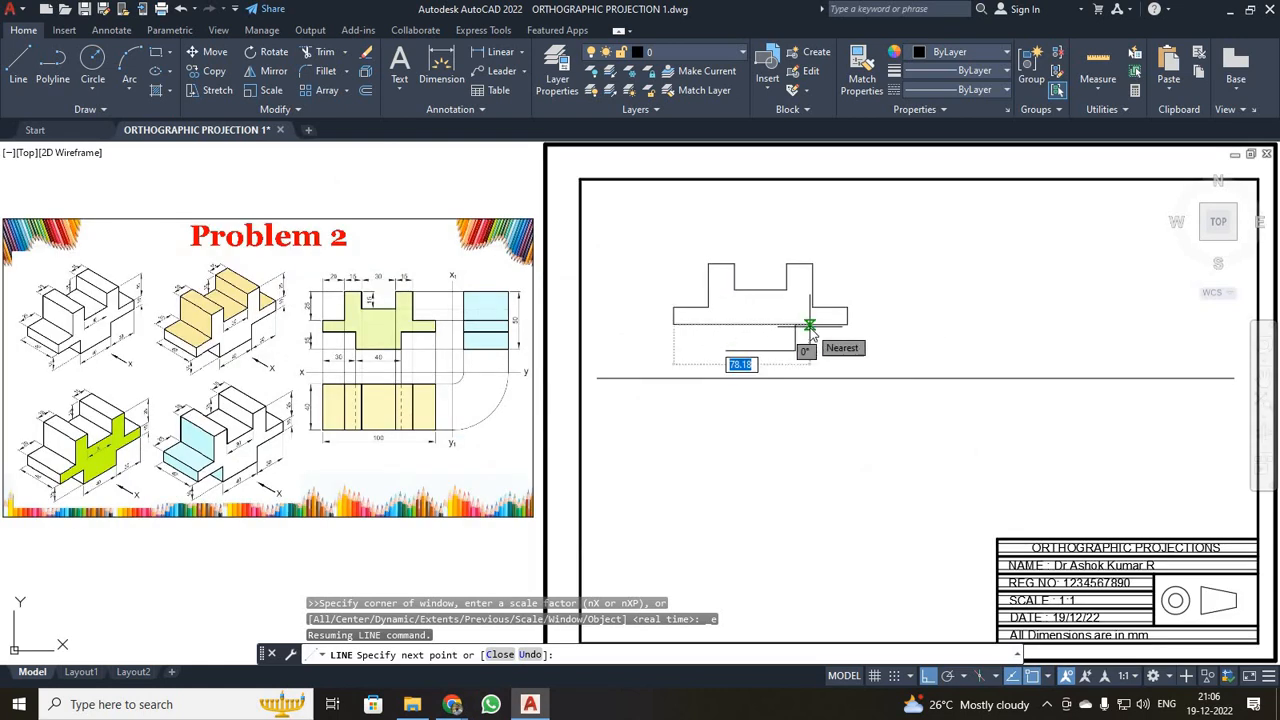
type("0")
key("Return")
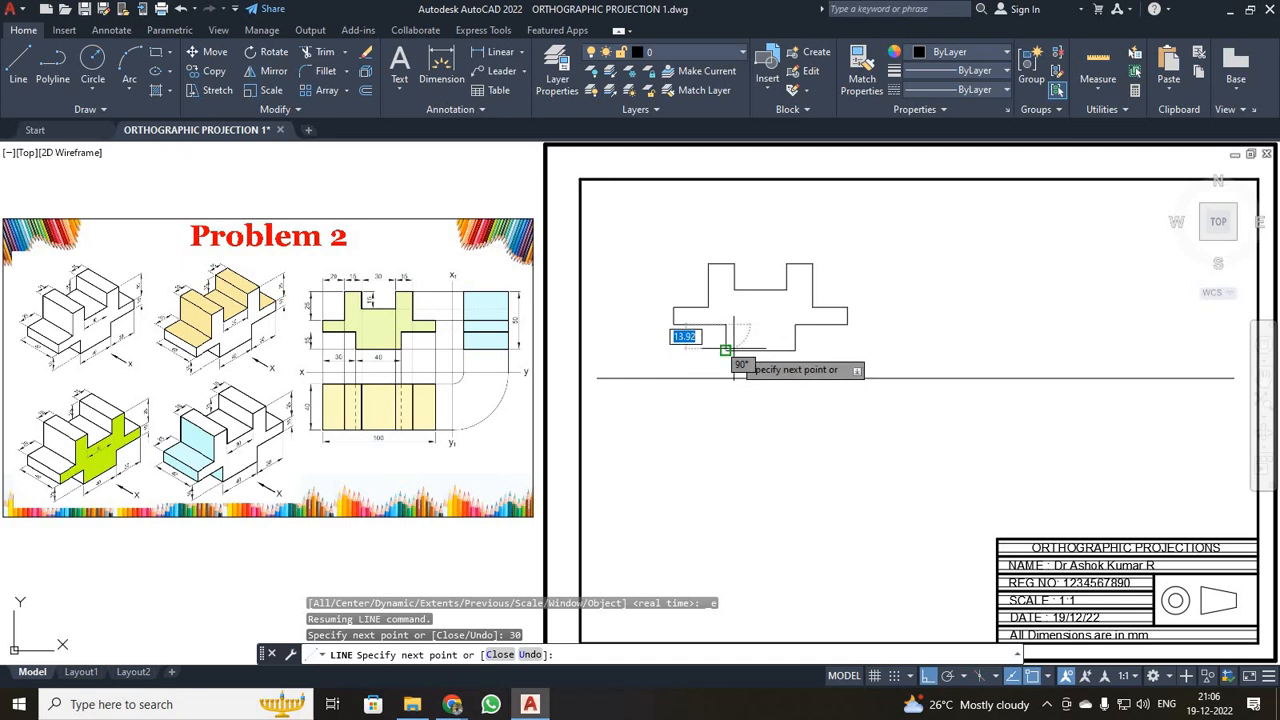
key("Escape")
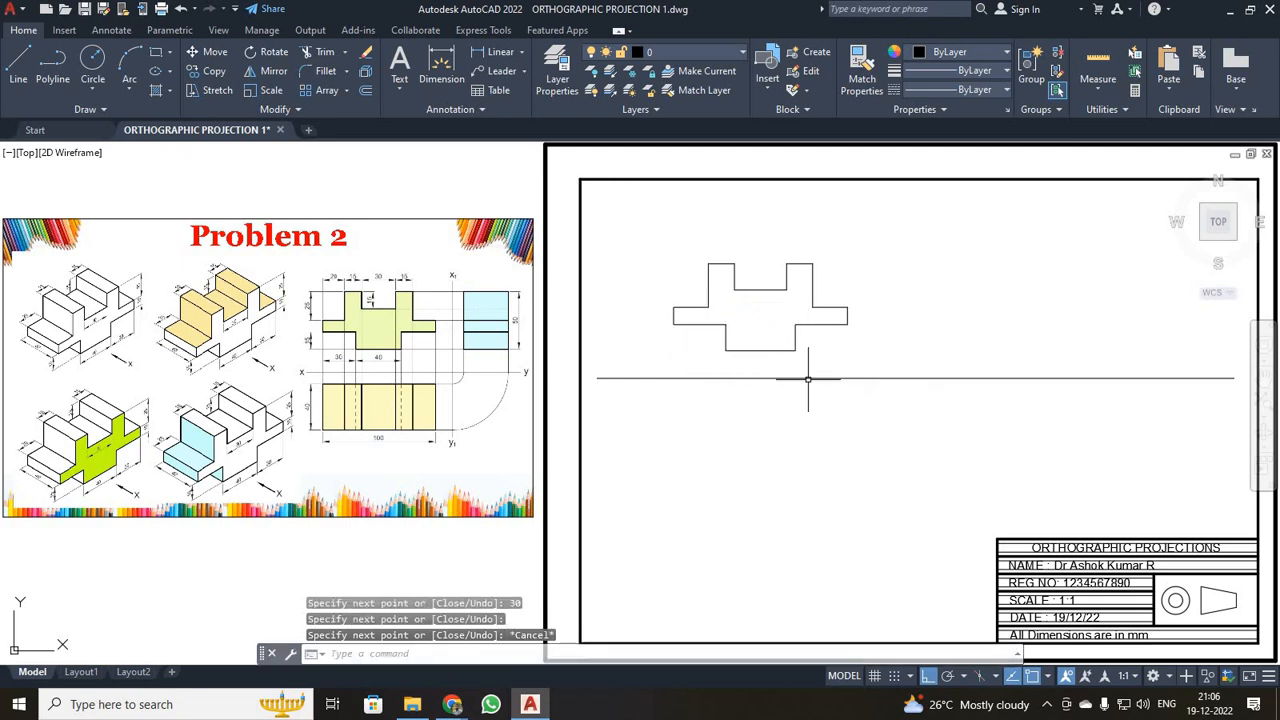
- Set the lineweight of the whole front view outline to 0.35 mm
scroll(808, 379, "up", 2)
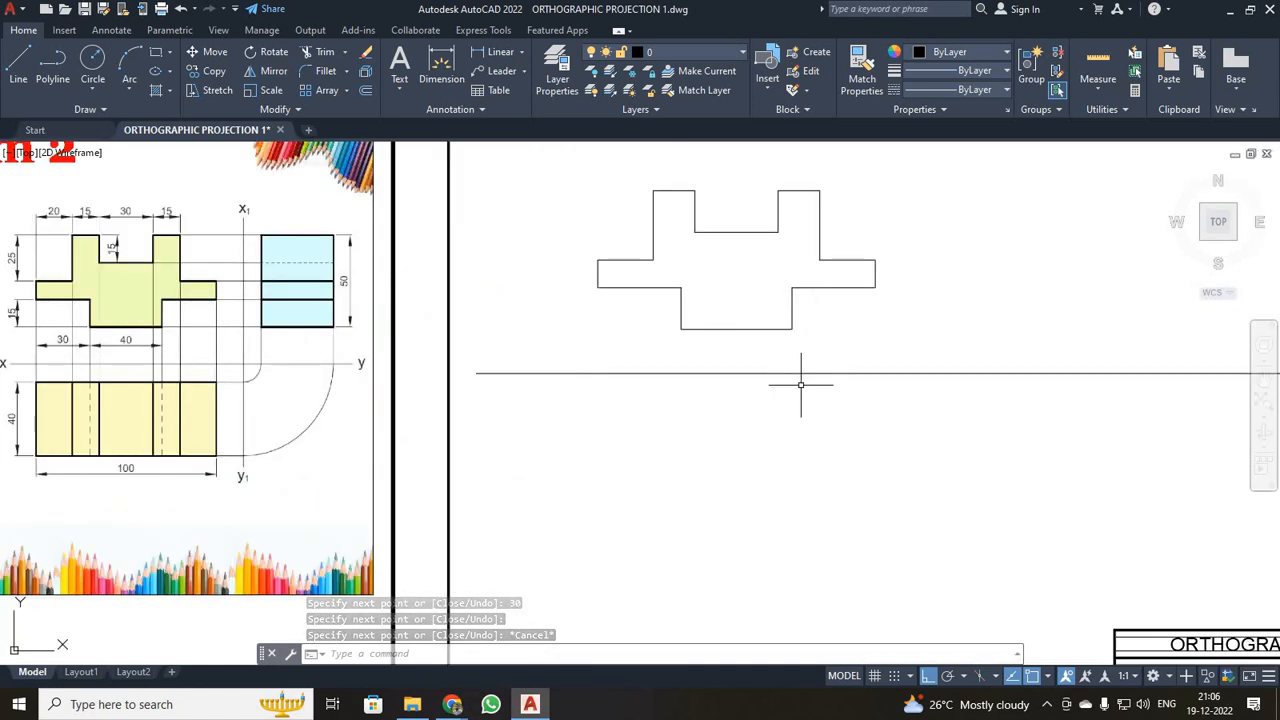
left_click(575, 159)
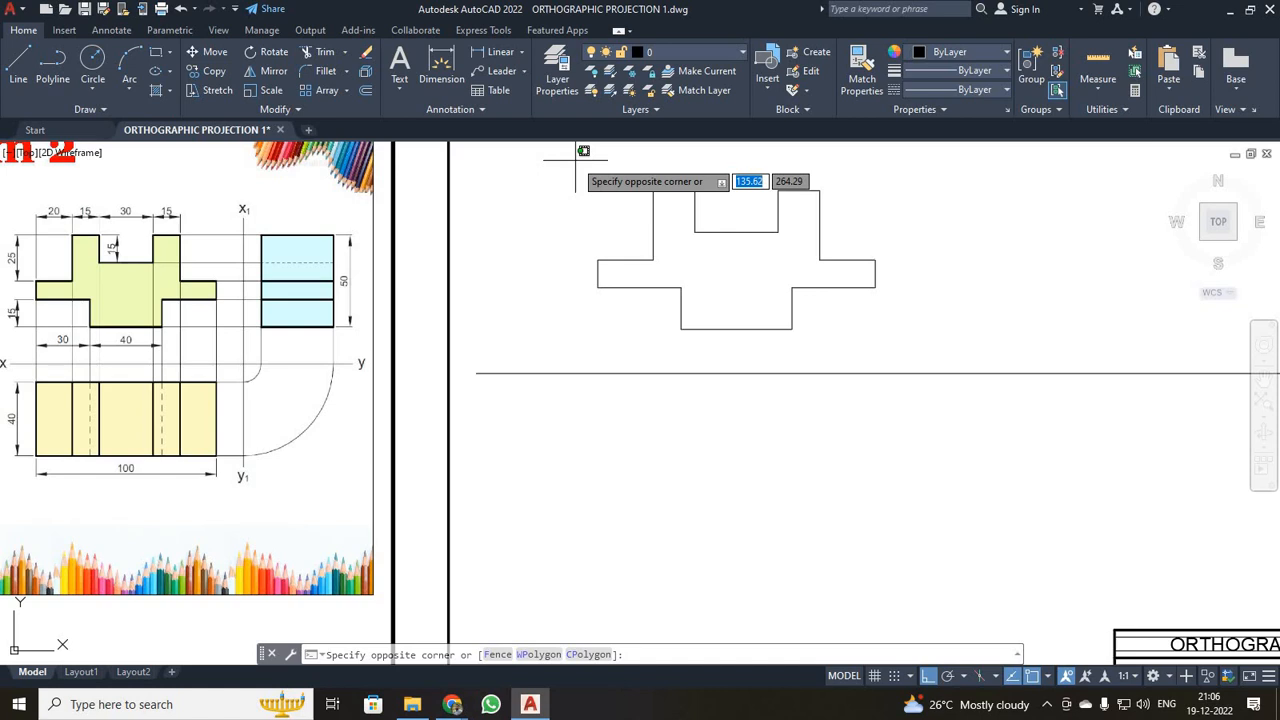
left_click(900, 348)
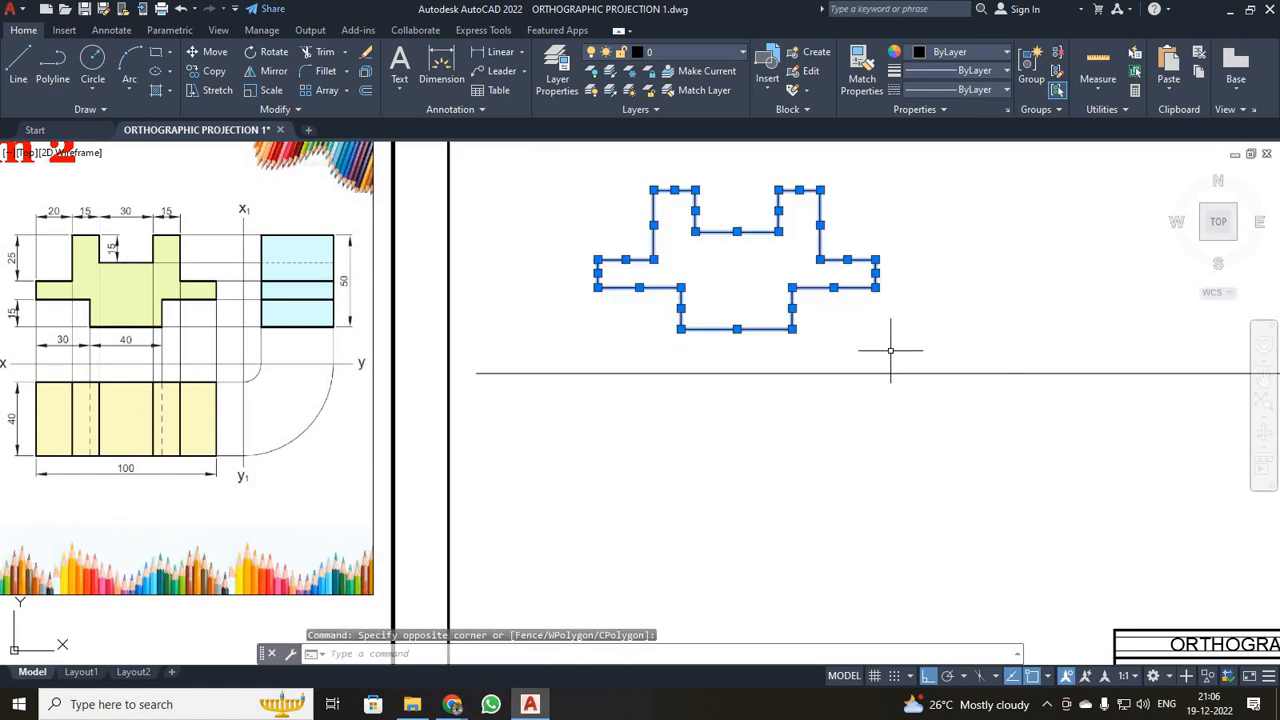
left_click(1006, 71)
scroll(995, 180, "down", 1)
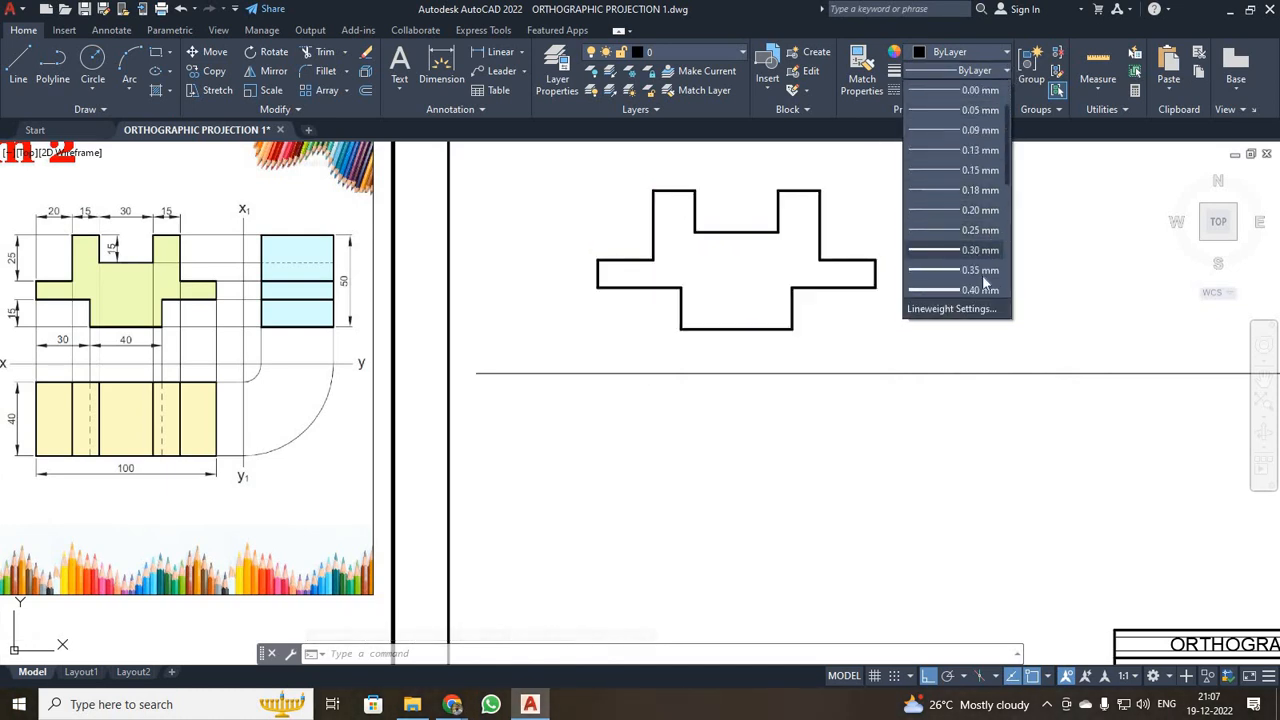
left_click(978, 270)
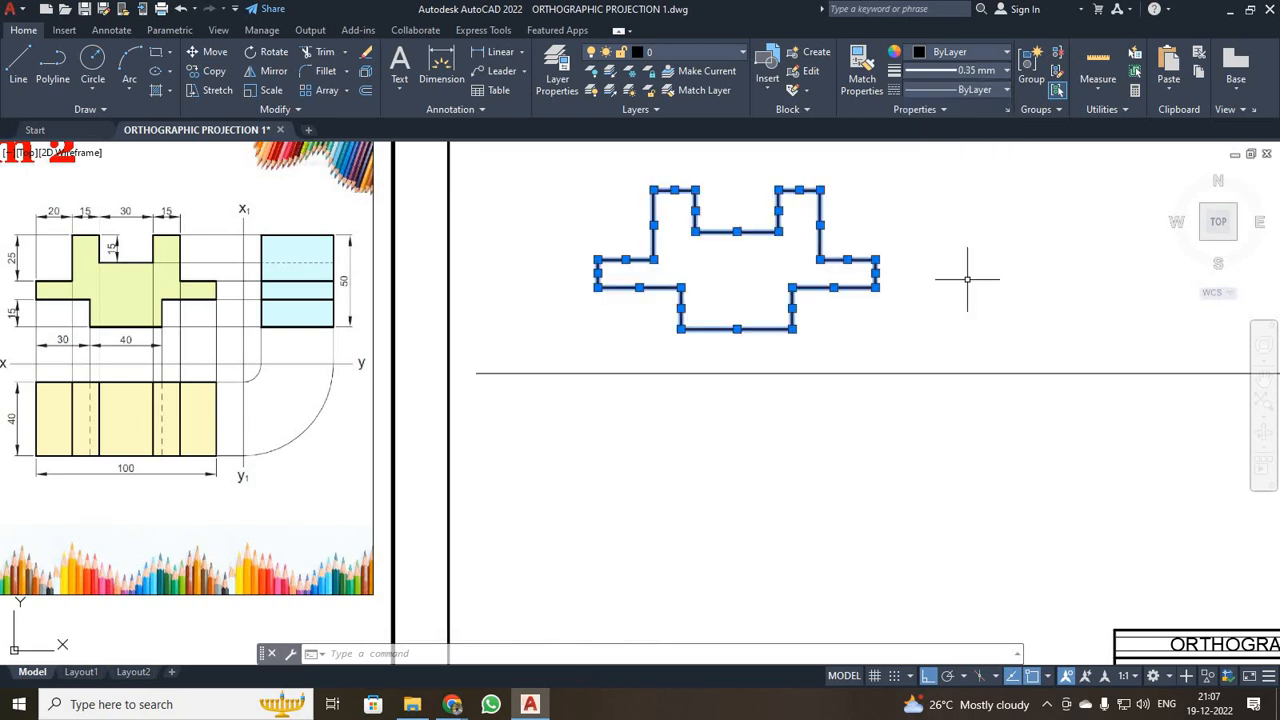
scroll(968, 276, "down", 1)
scroll(965, 280, "up", 2)
left_click(965, 280)
key("Escape")
key("Escape")
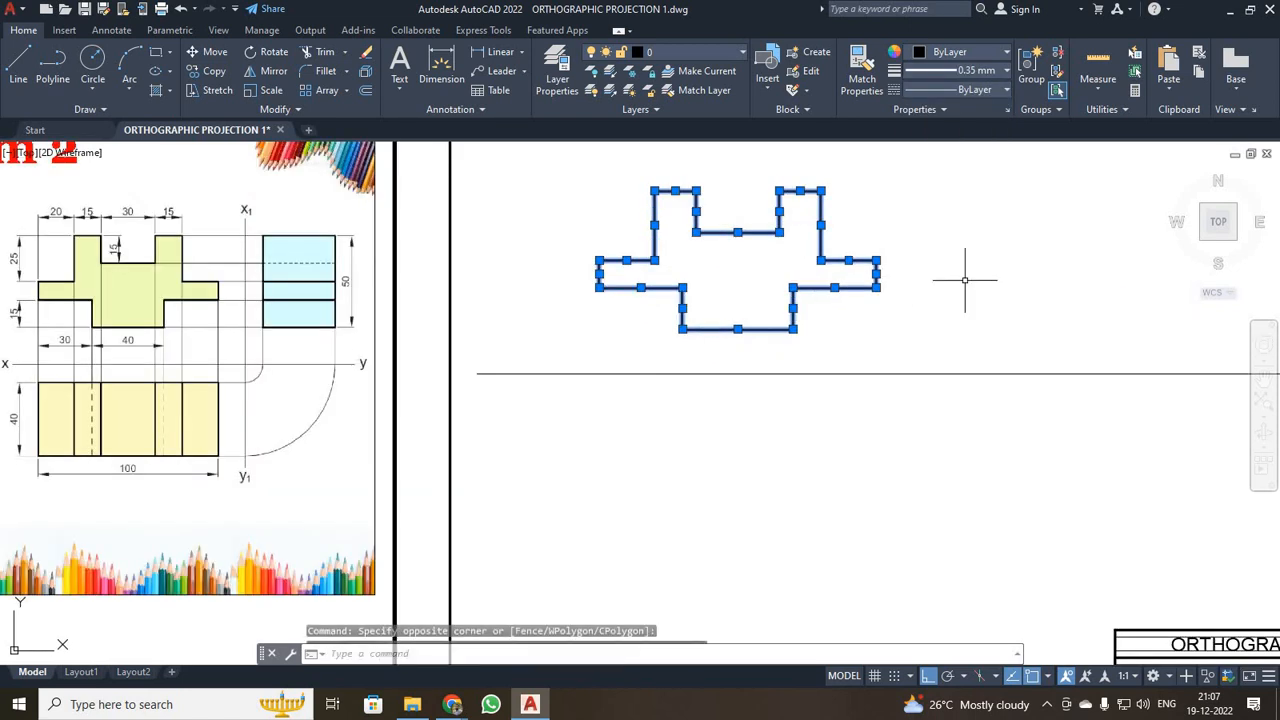
- Draw the top view's 100 by 40 mm rectangle below the reference line, aligned with the front view's outer ends
scroll(965, 280, "down", 2)
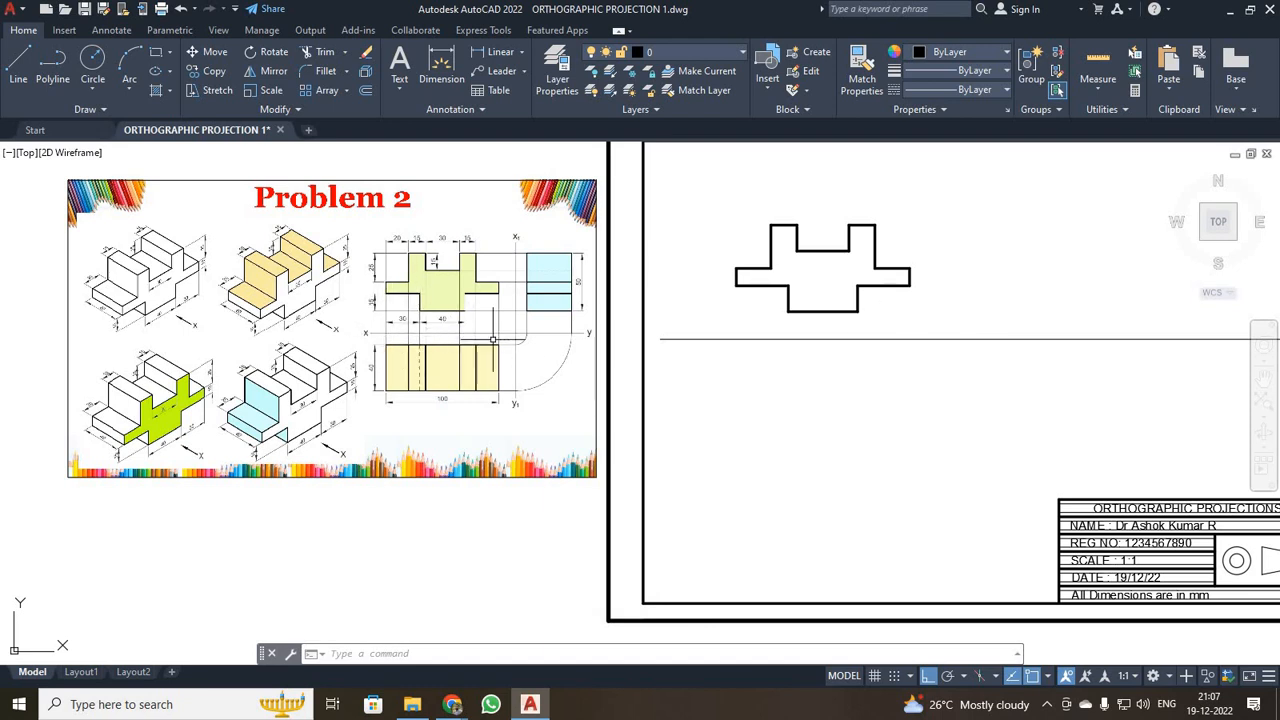
scroll(493, 340, "up", 2)
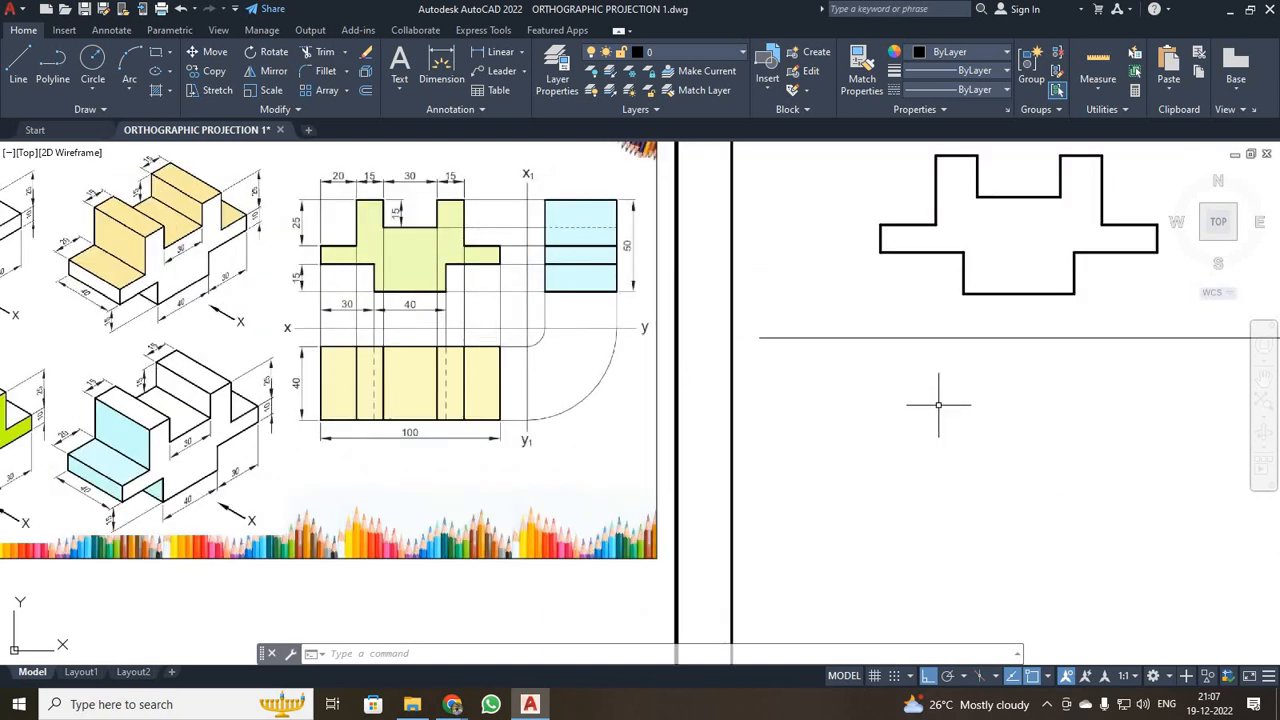
left_click(17, 66)
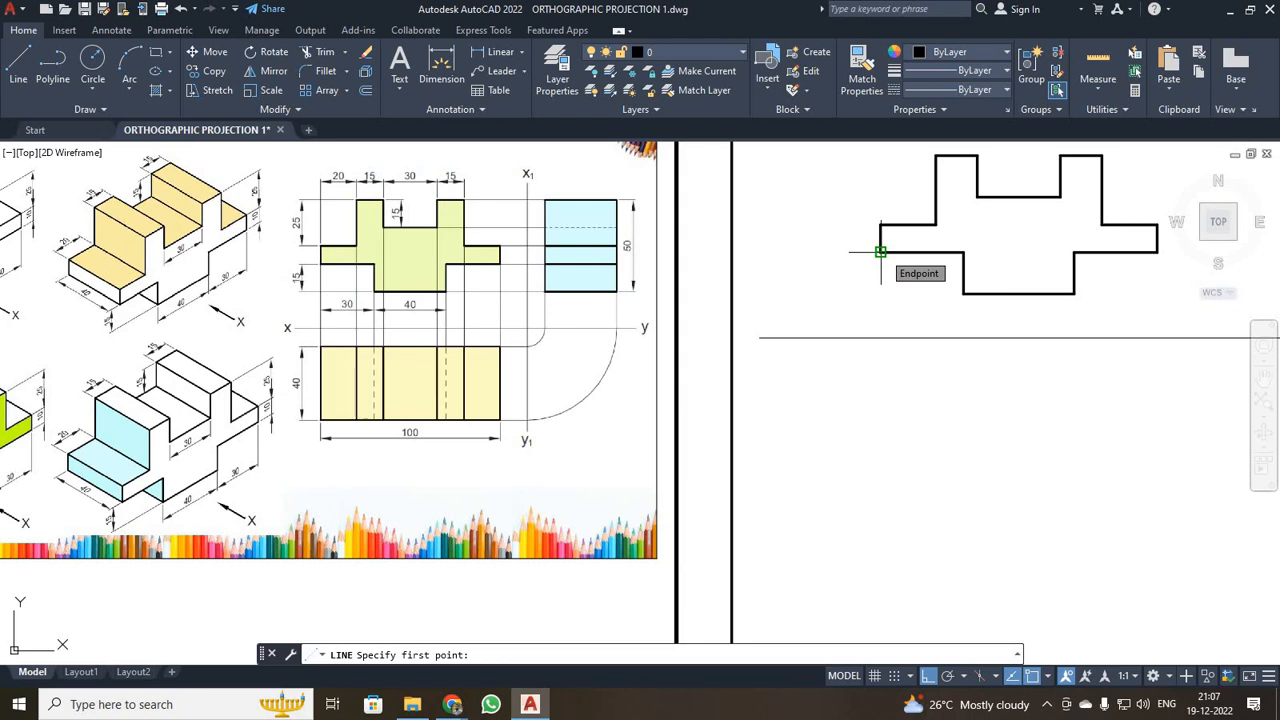
left_click(881, 394)
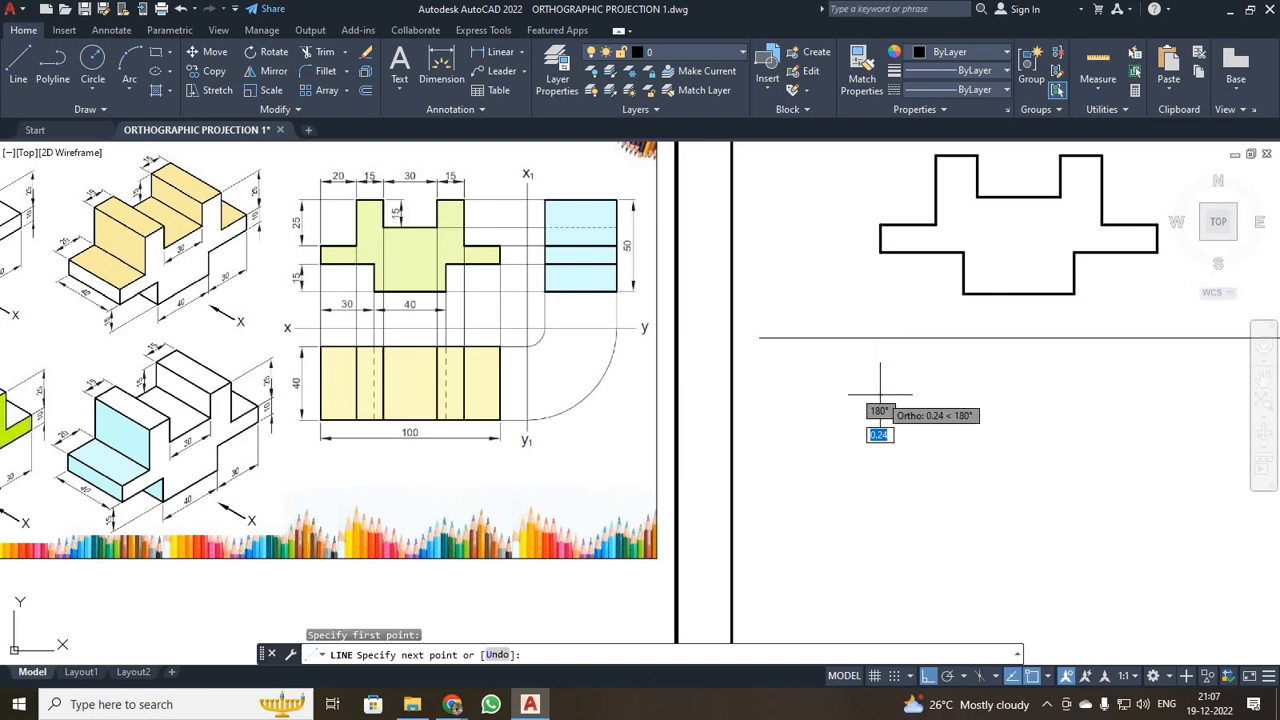
left_click(1157, 395)
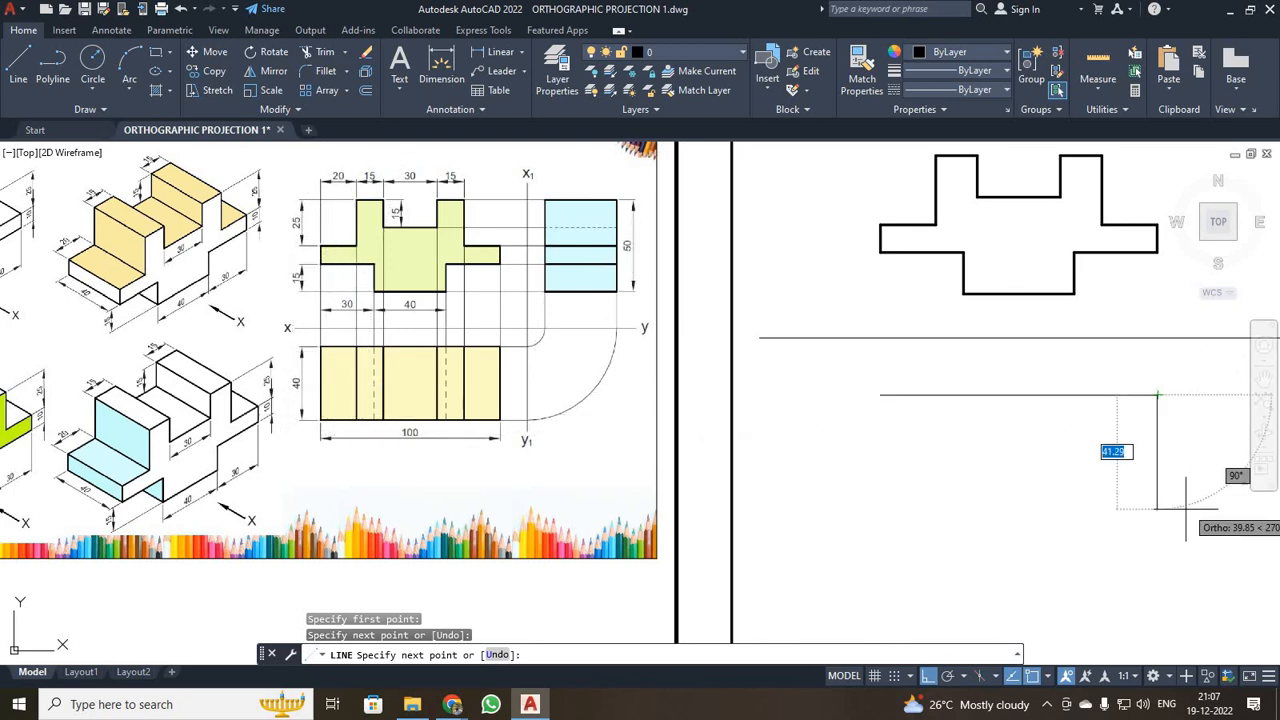
type("0")
key("Return")
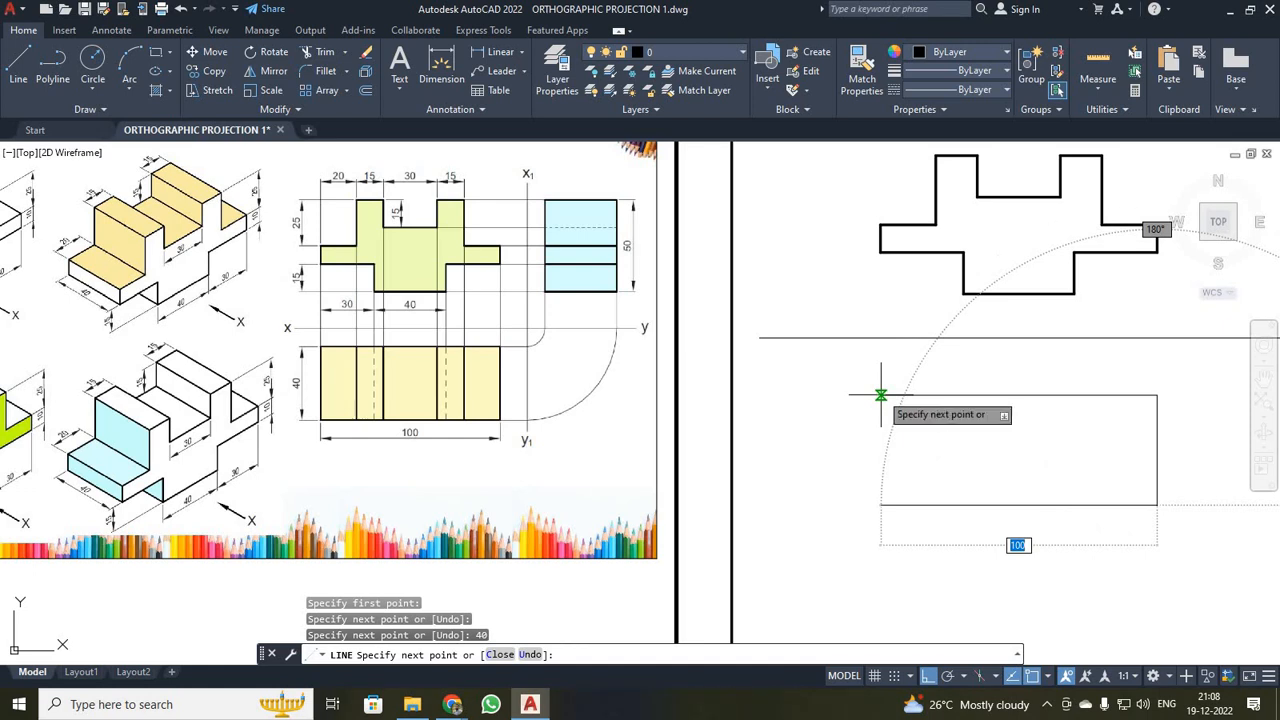
left_click(880, 505)
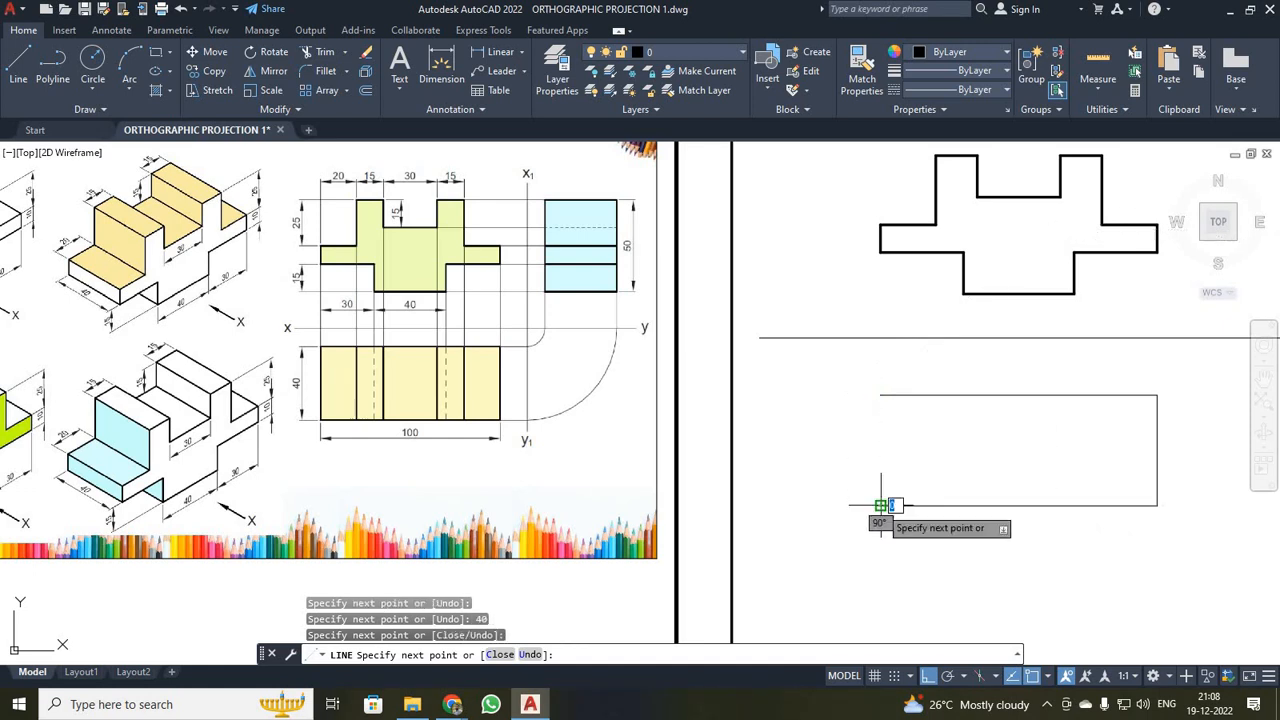
left_click(880, 395)
key("Escape")
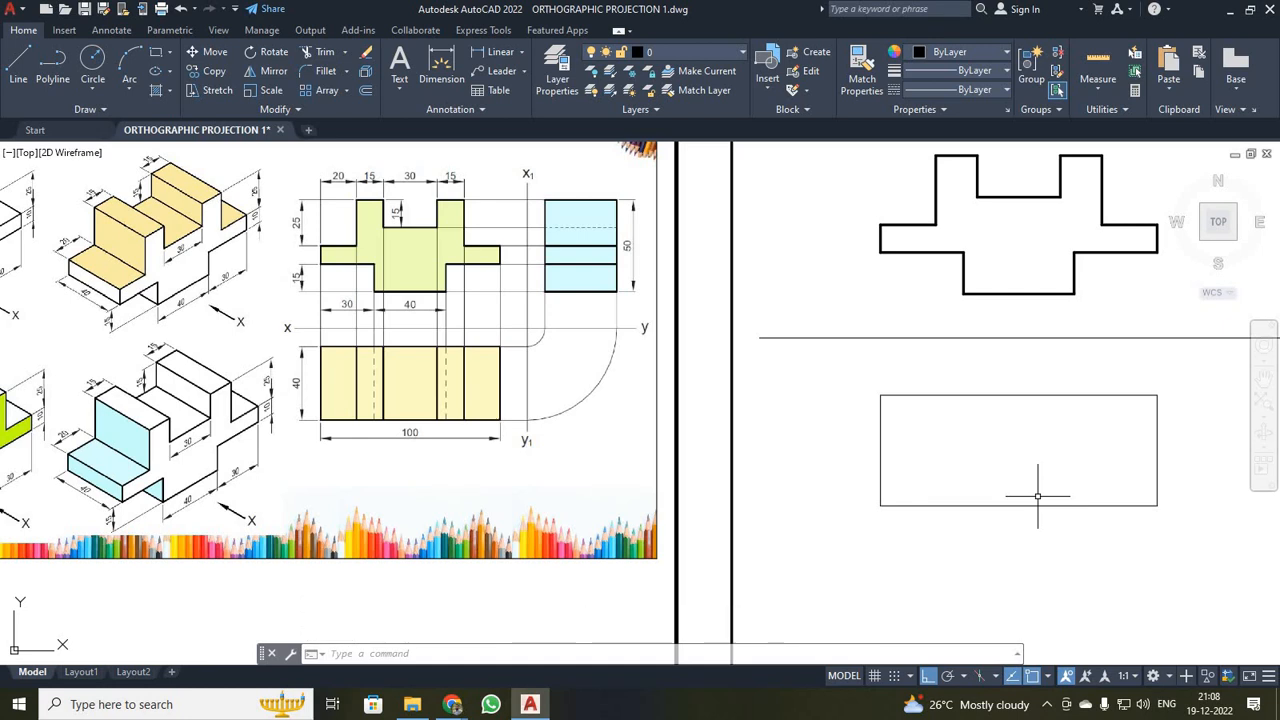
- Project the left upright's outer and inner sides into the top view as vertical lines from just above the rectangle to its bottom edge
left_click(18, 66)
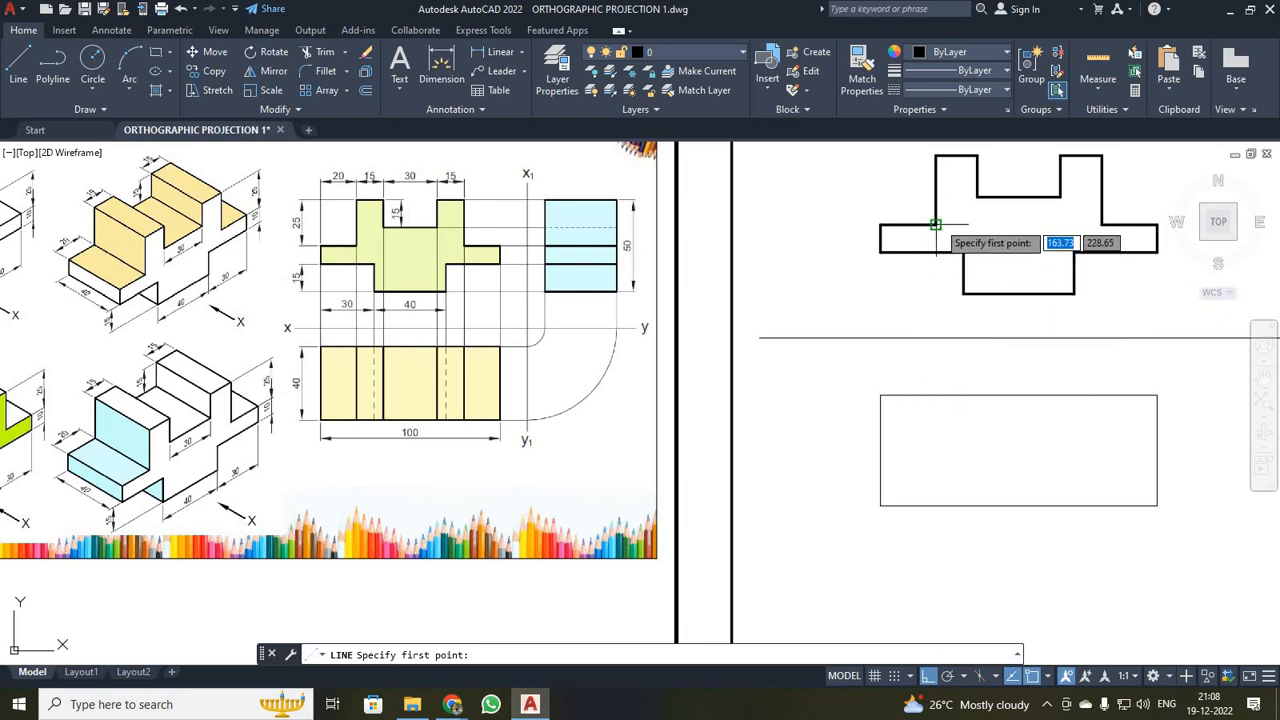
left_click(936, 384)
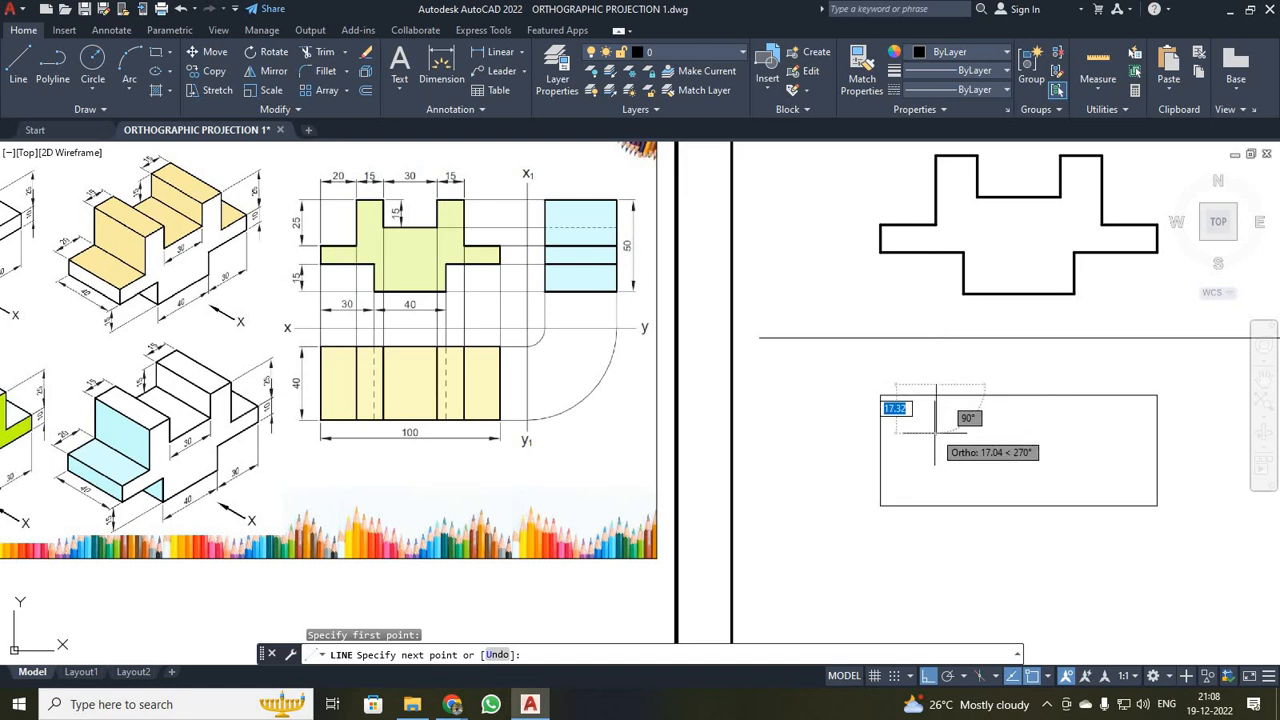
left_click(936, 506)
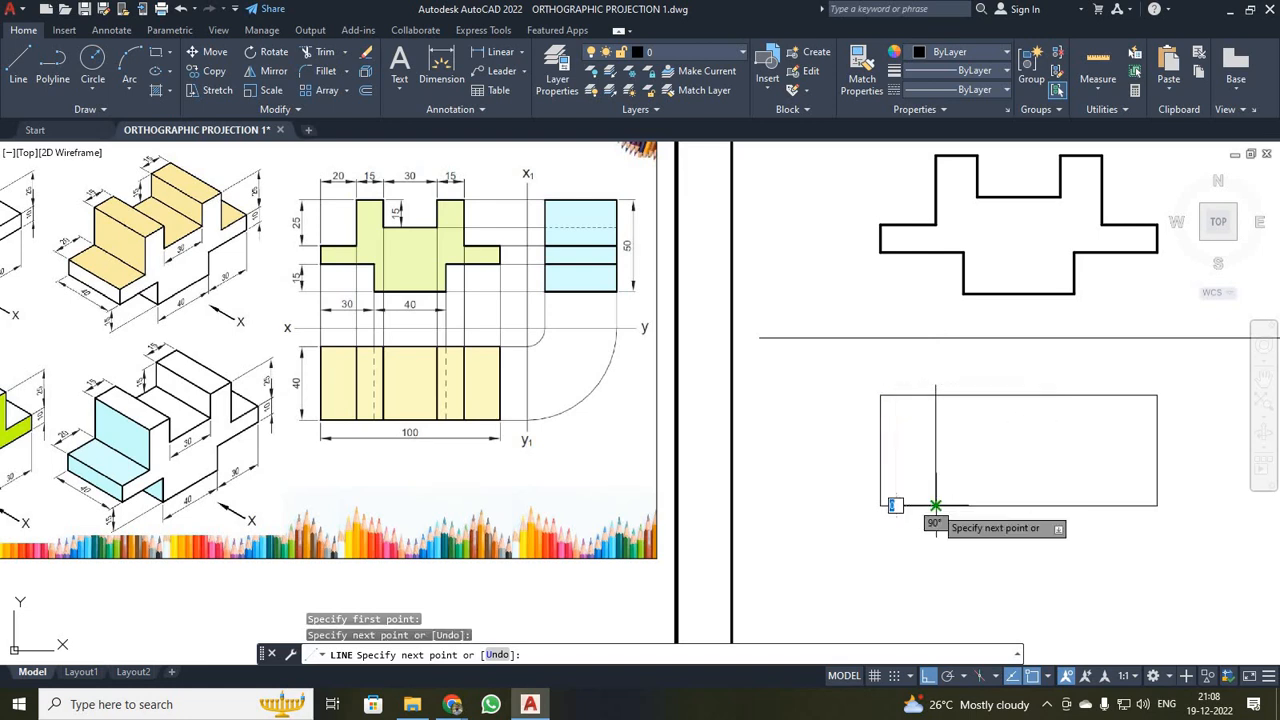
key("Escape")
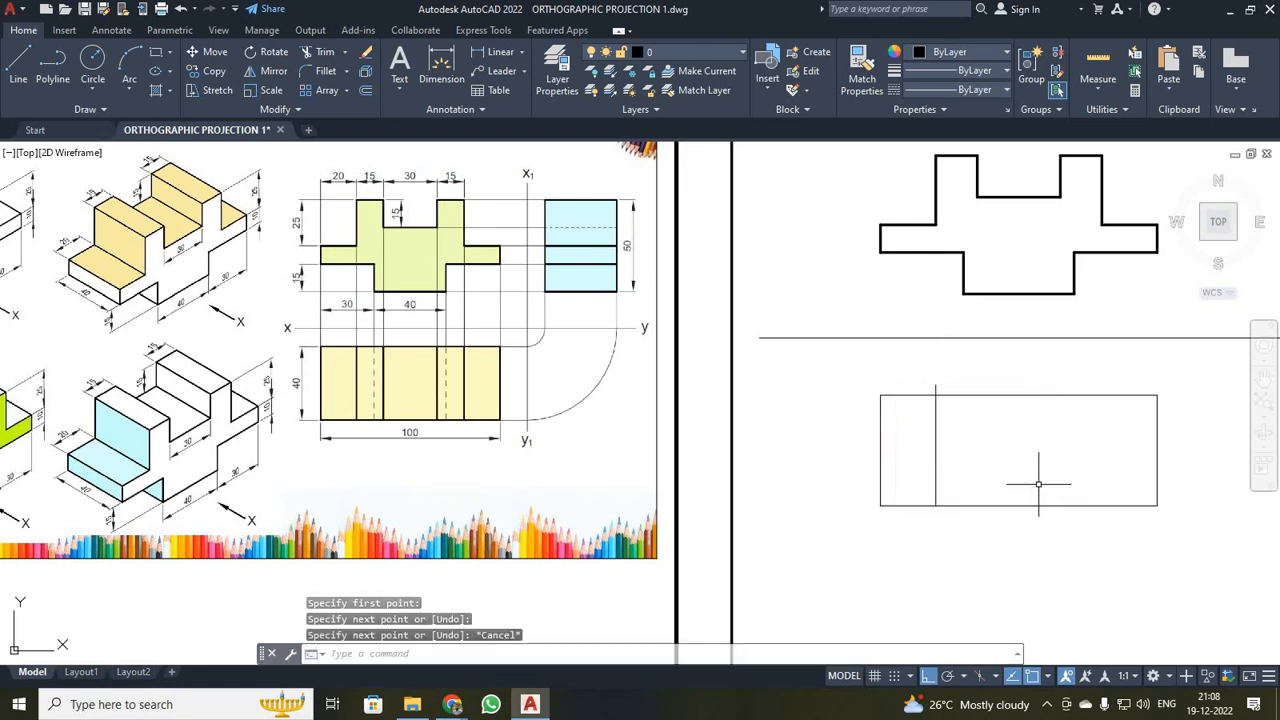
left_click(18, 66)
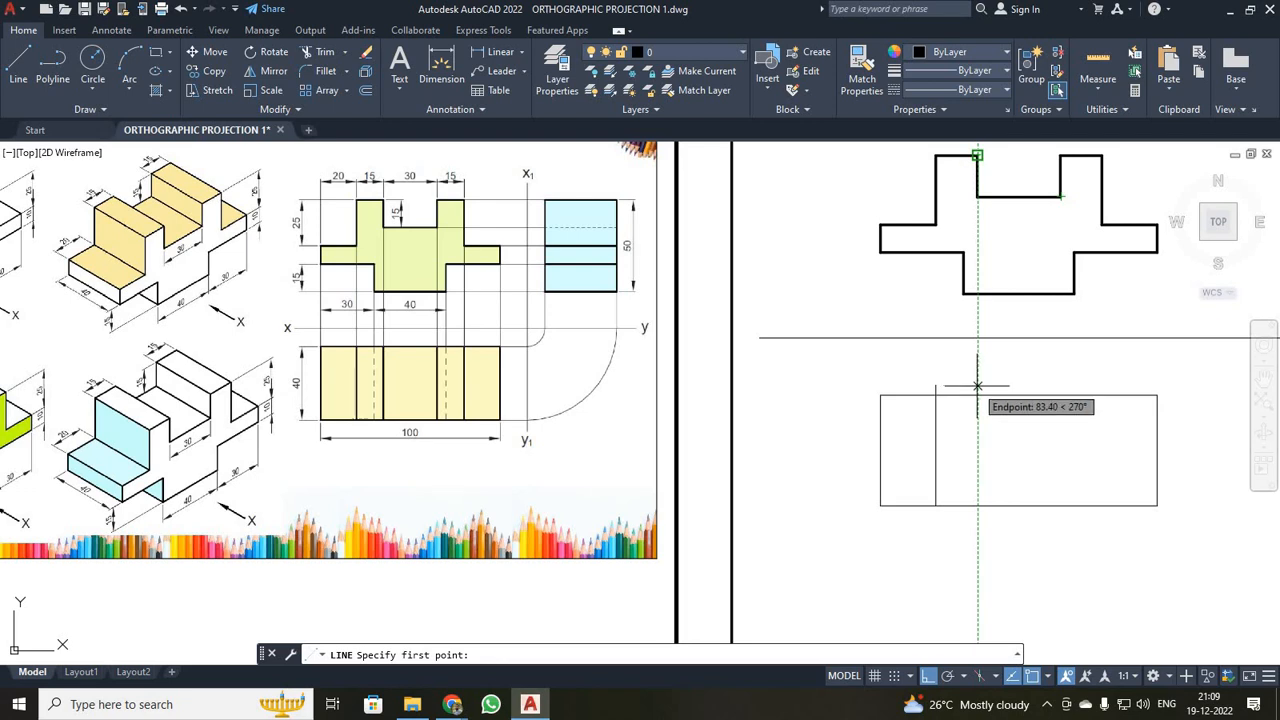
left_click(977, 385)
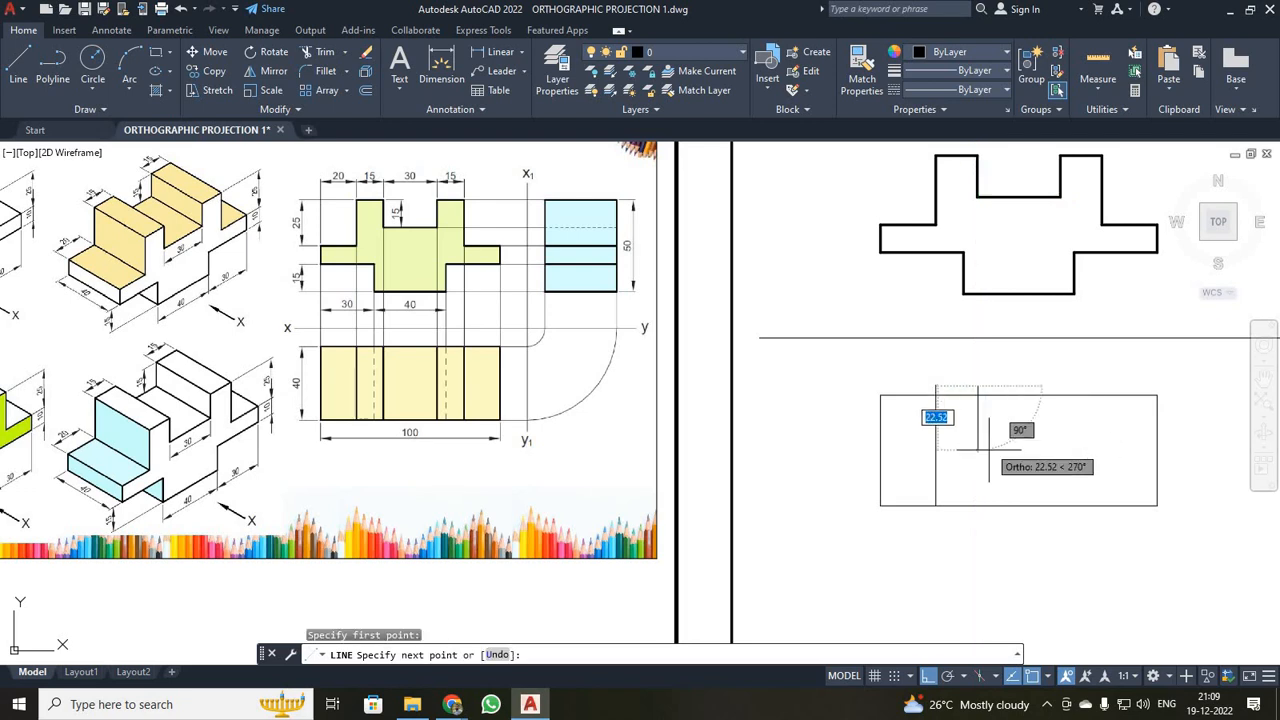
left_click(977, 505)
key("Escape")
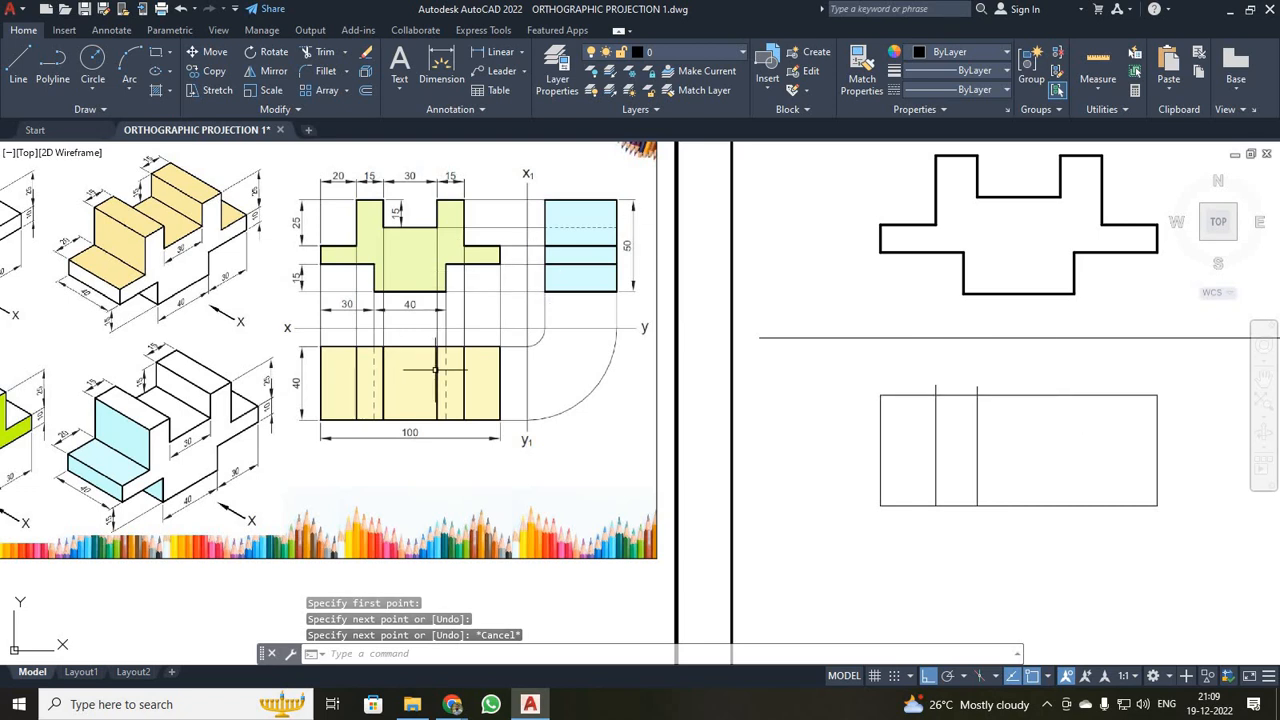
- Project the right upright's inner and outer sides into the top view as vertical lines ending on the rectangle's bottom edge
left_click(22, 58)
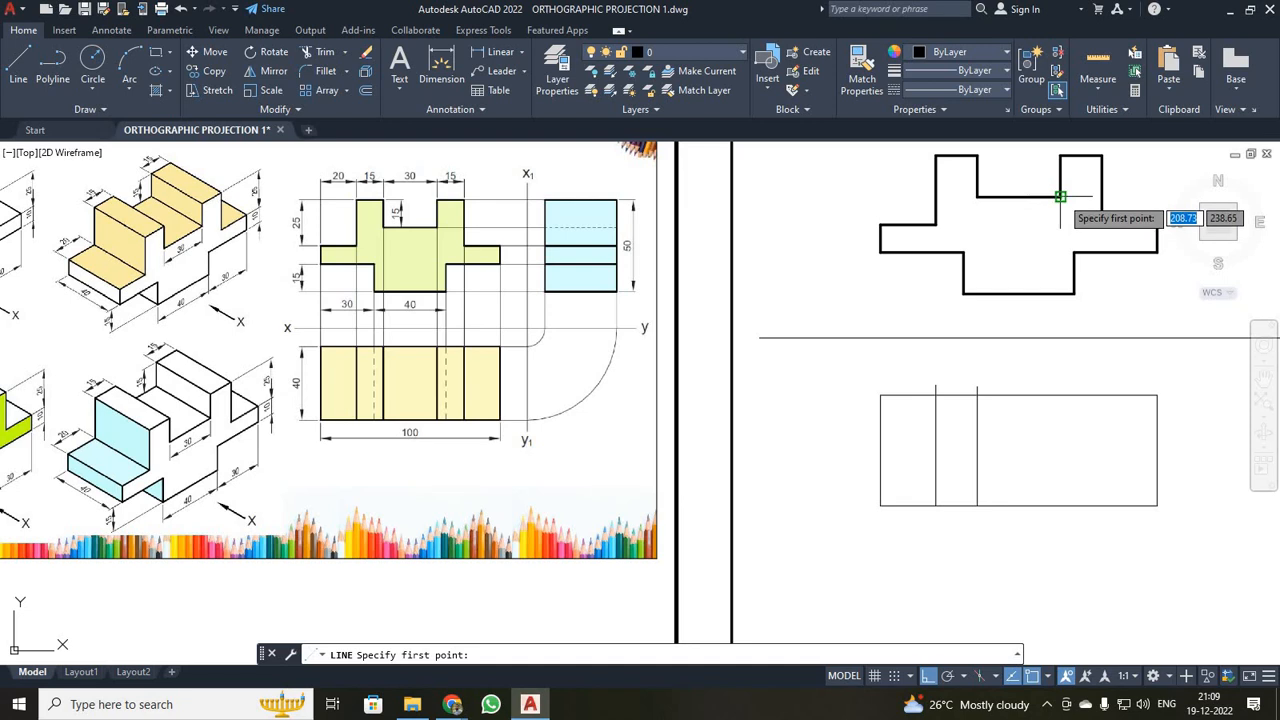
left_click(1060, 341)
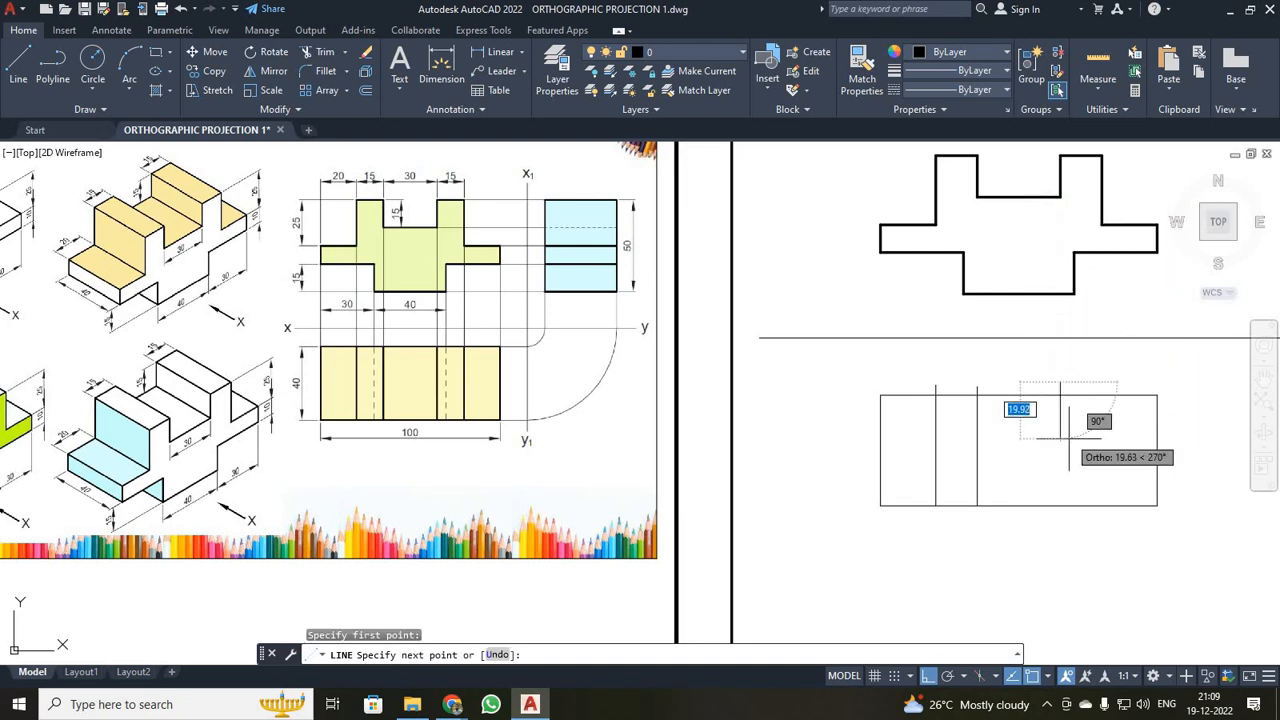
left_click(1060, 505)
key("Escape")
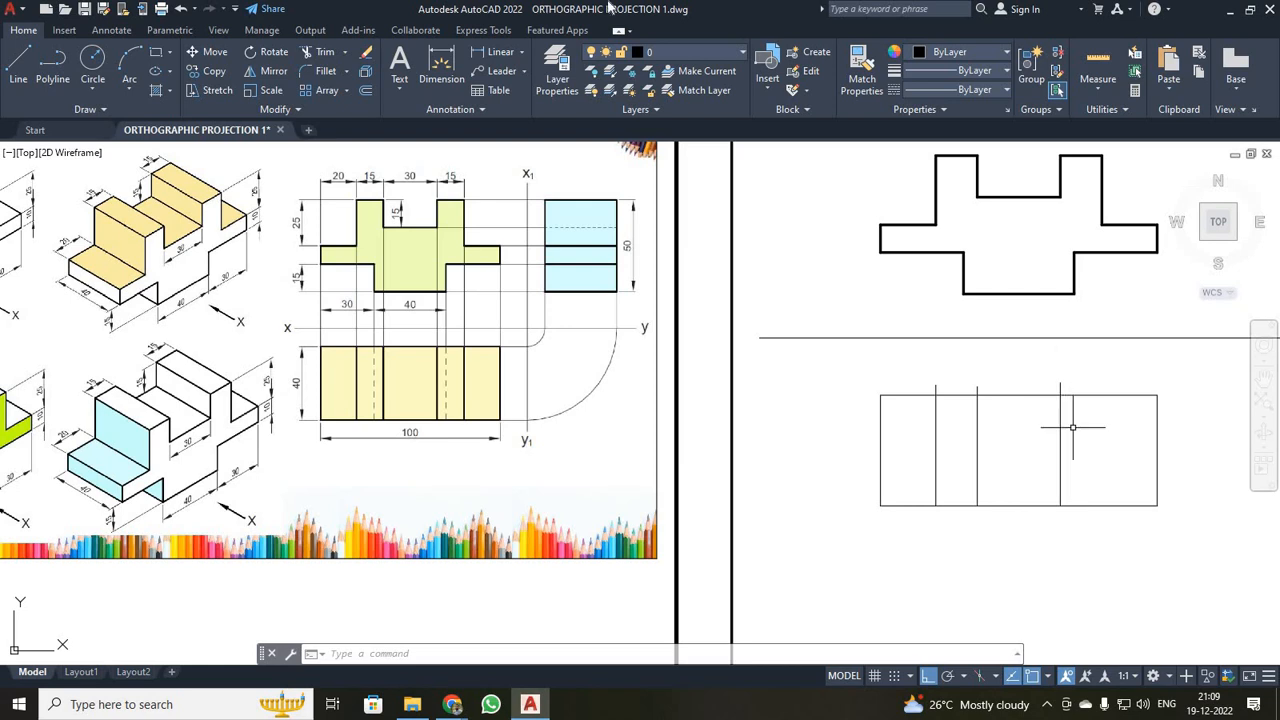
left_click(17, 68)
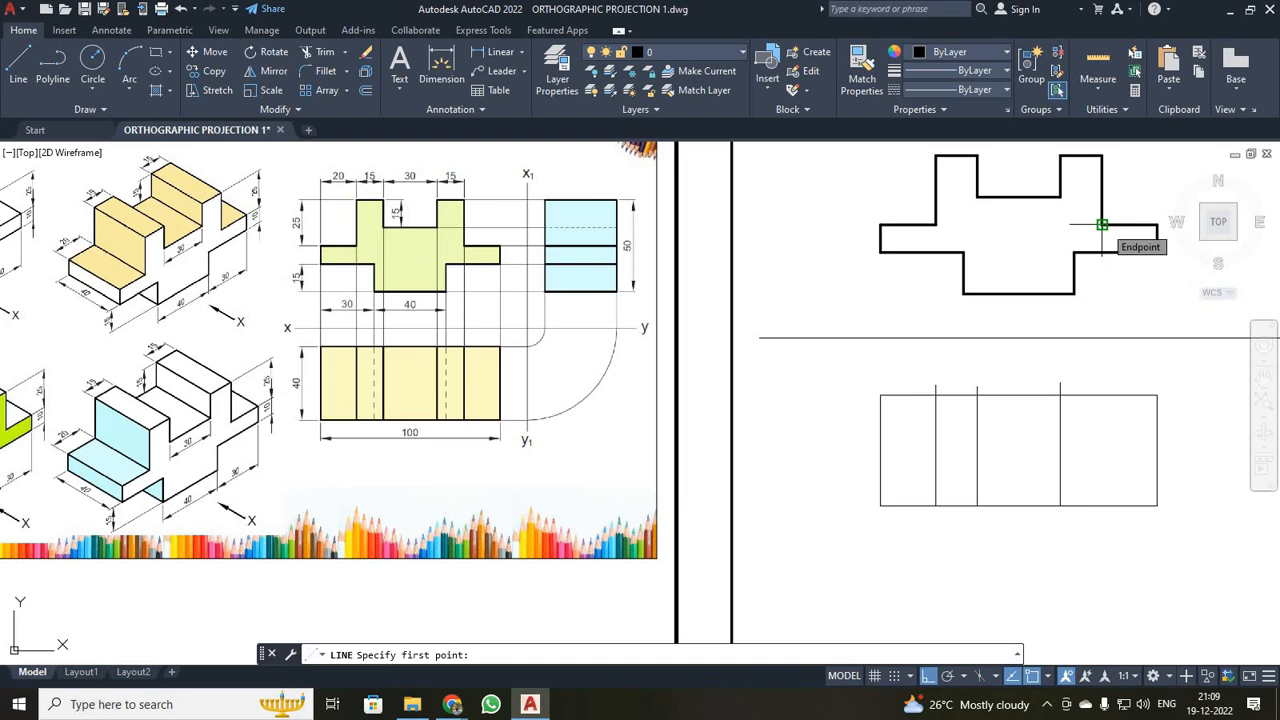
left_click(1101, 395)
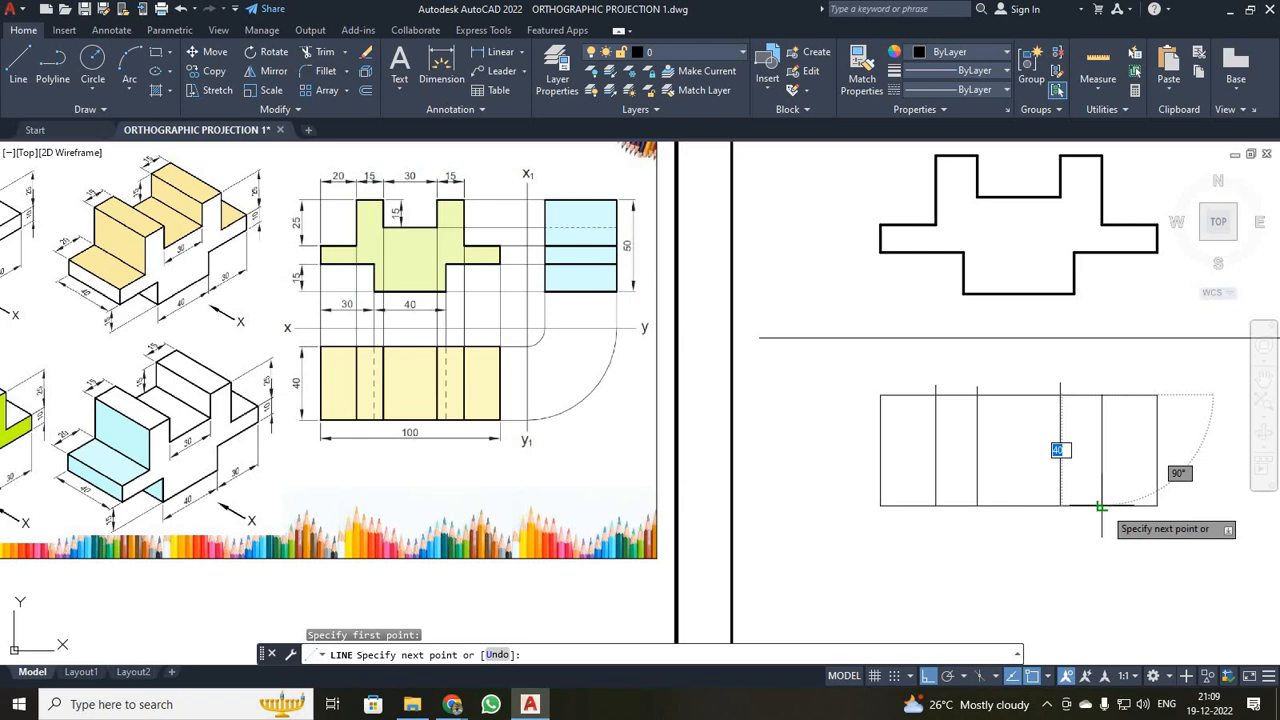
left_click(1101, 507)
key("Escape")
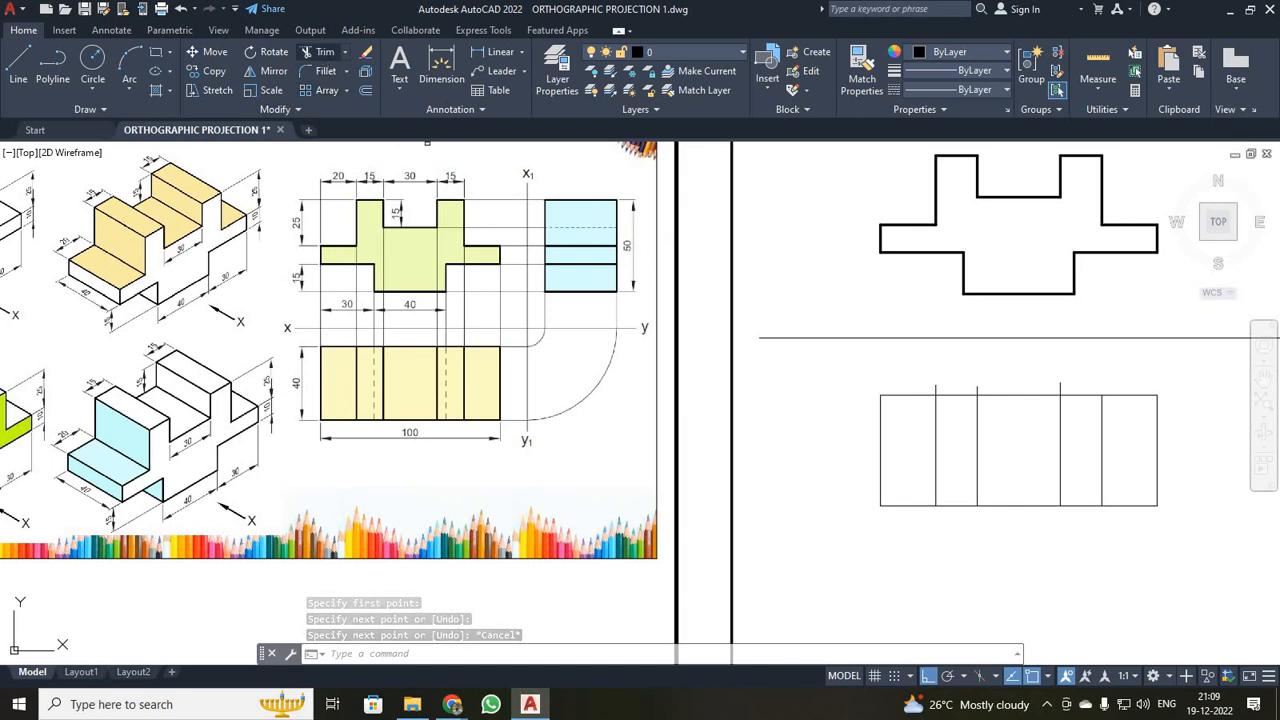
- Trim the ends of the uprights' projection lines that extend above the top view's rectangle
left_click(322, 52)
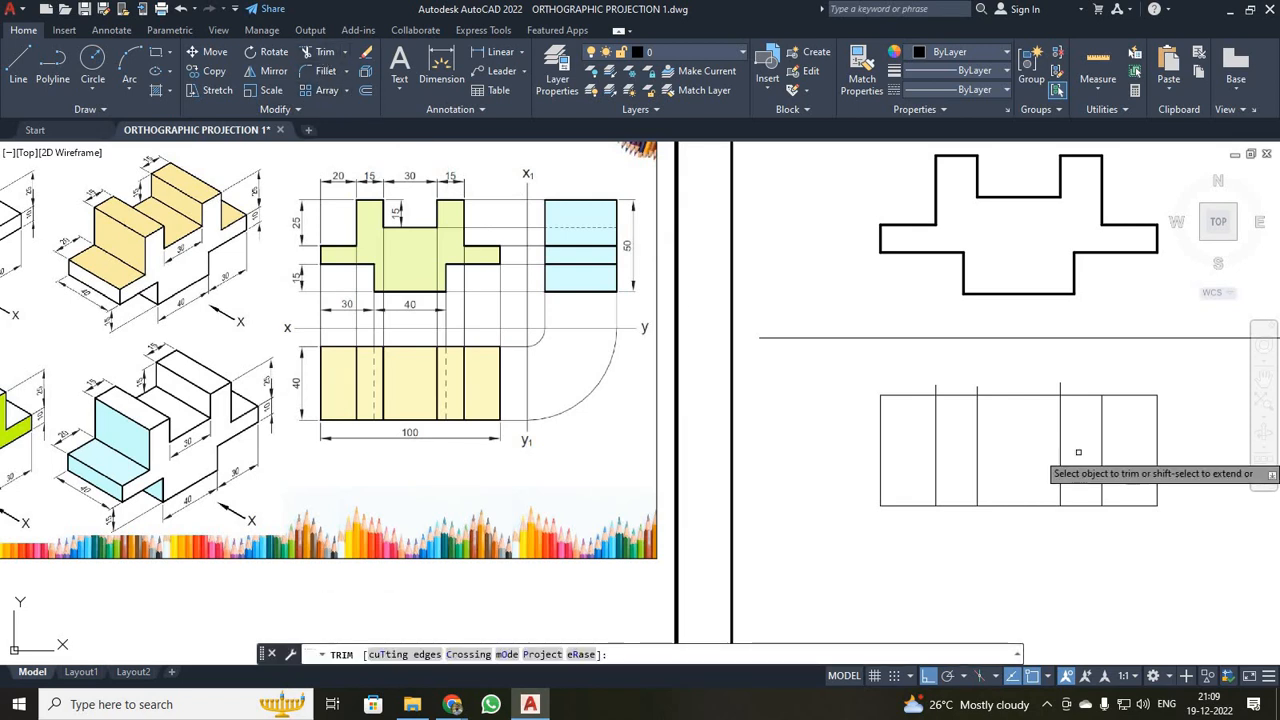
left_click(937, 389)
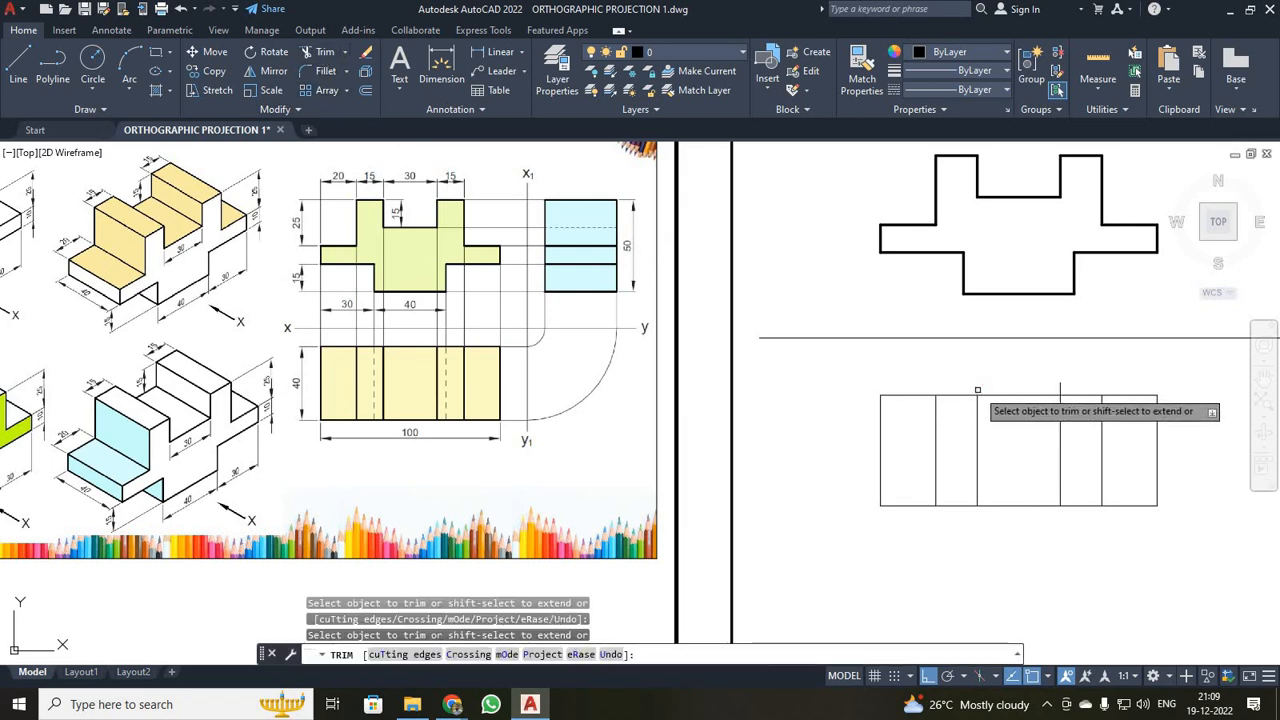
left_click(1057, 387)
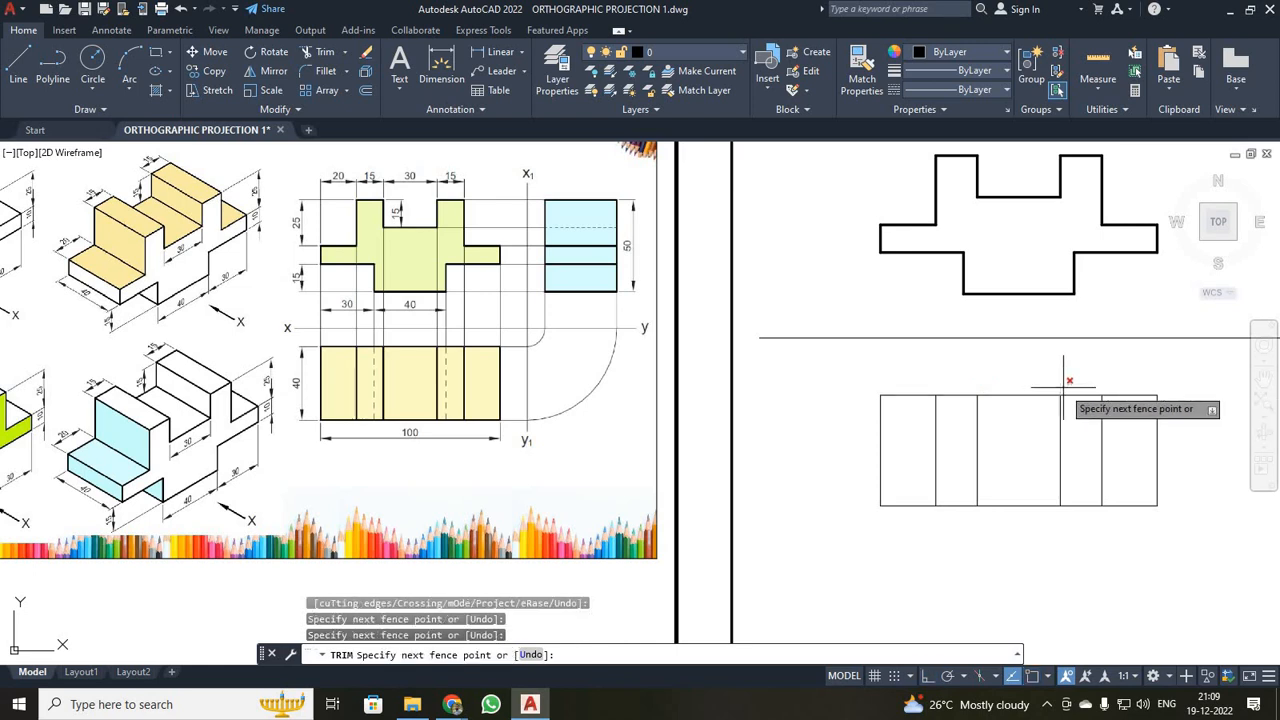
key("Return")
key("Escape")
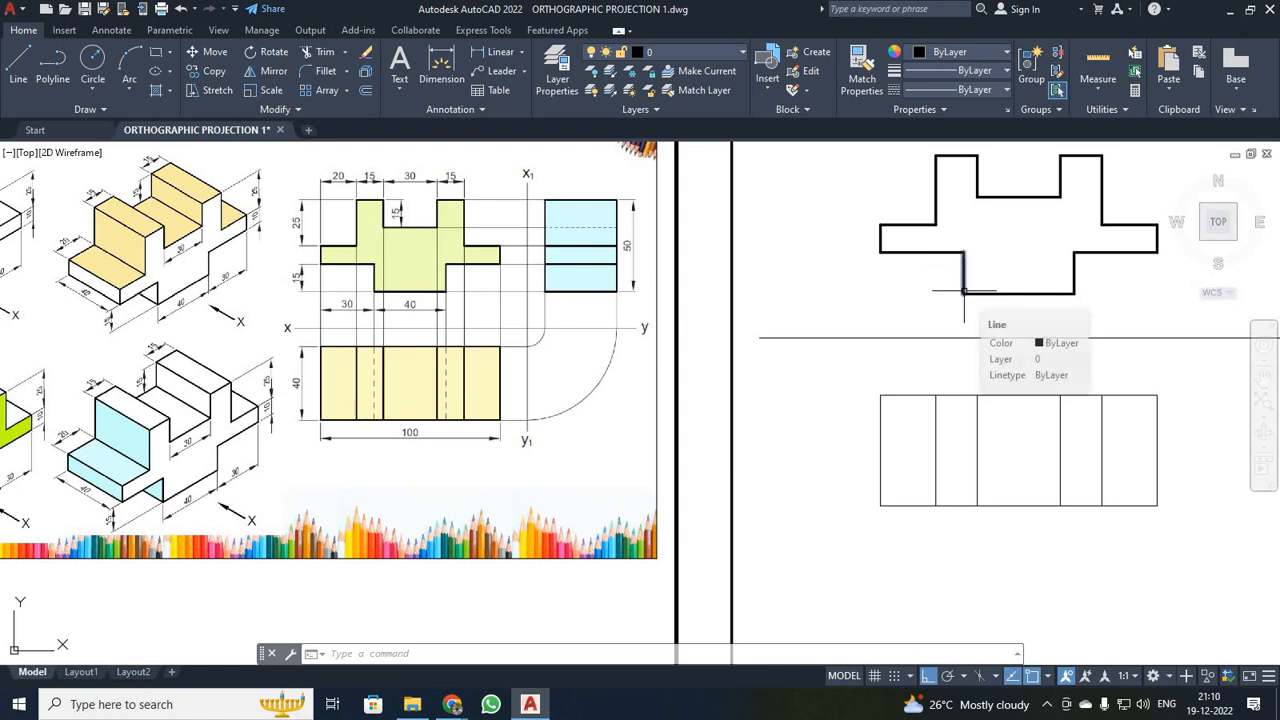
- Project the lower block's left and right sides into the top view as full-height vertical lines, trimming the overhang above the rectangle
left_click(19, 68)
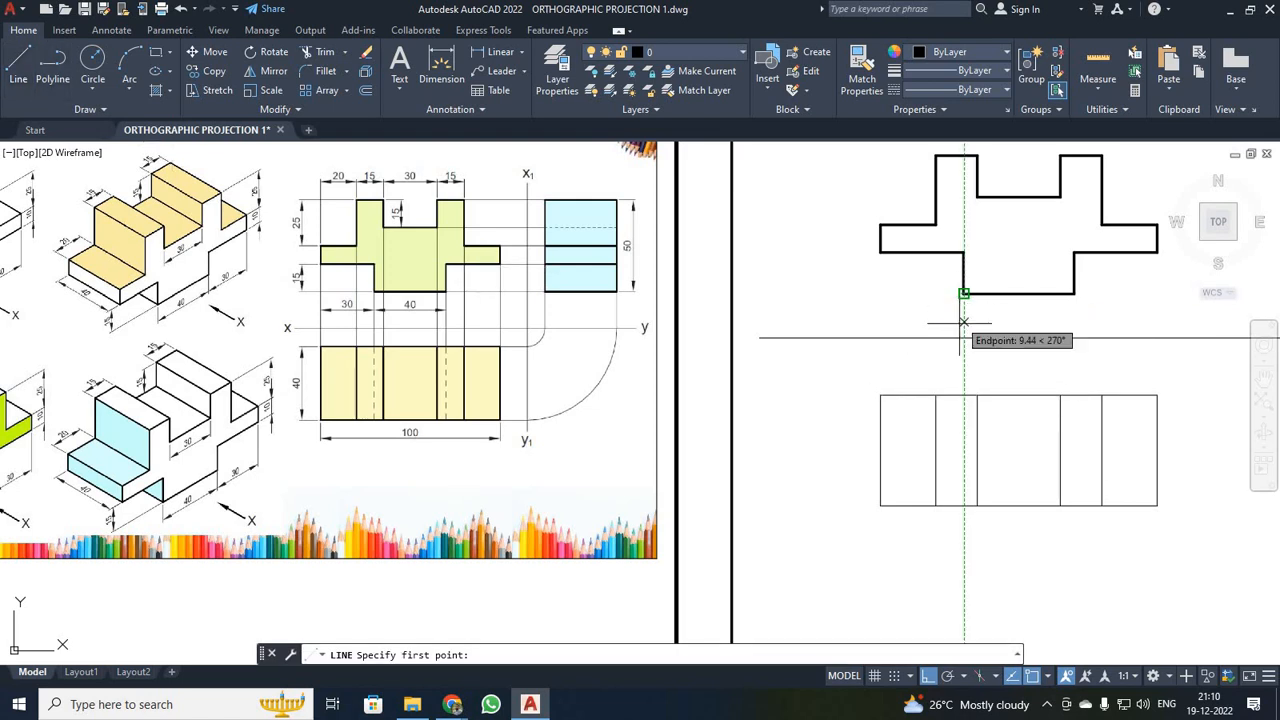
left_click(965, 382)
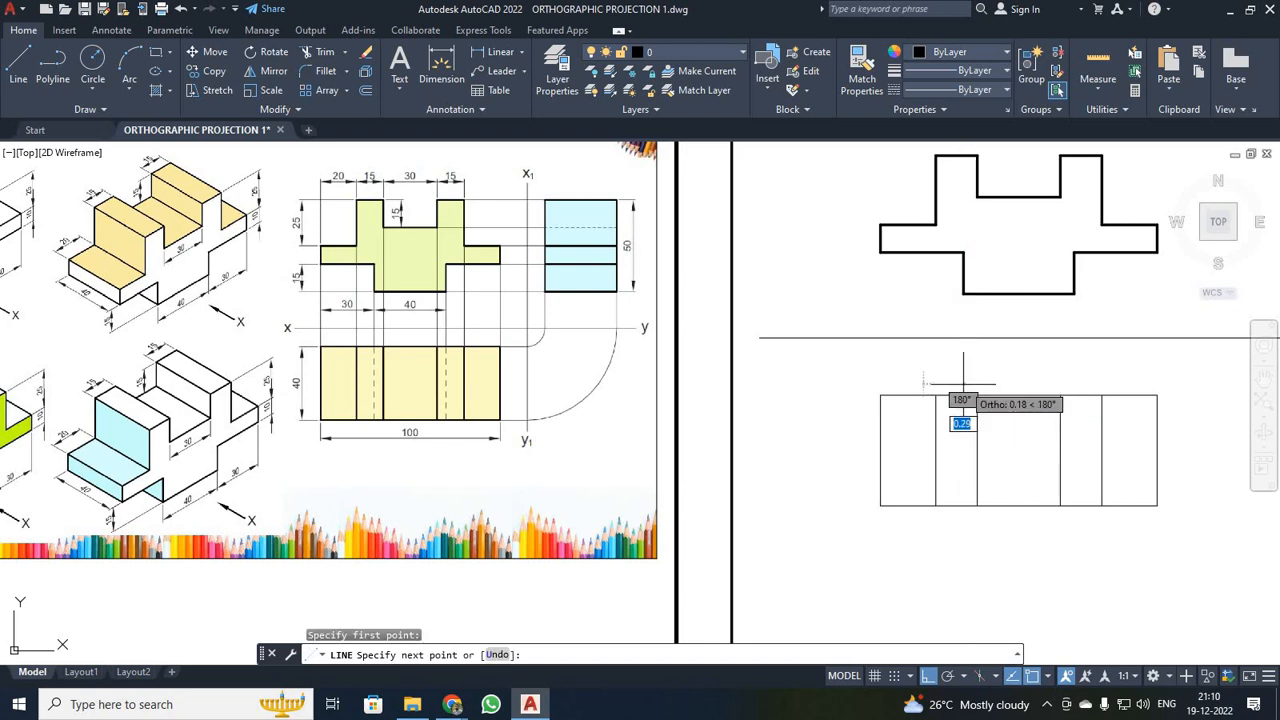
left_click(963, 505)
key("Escape")
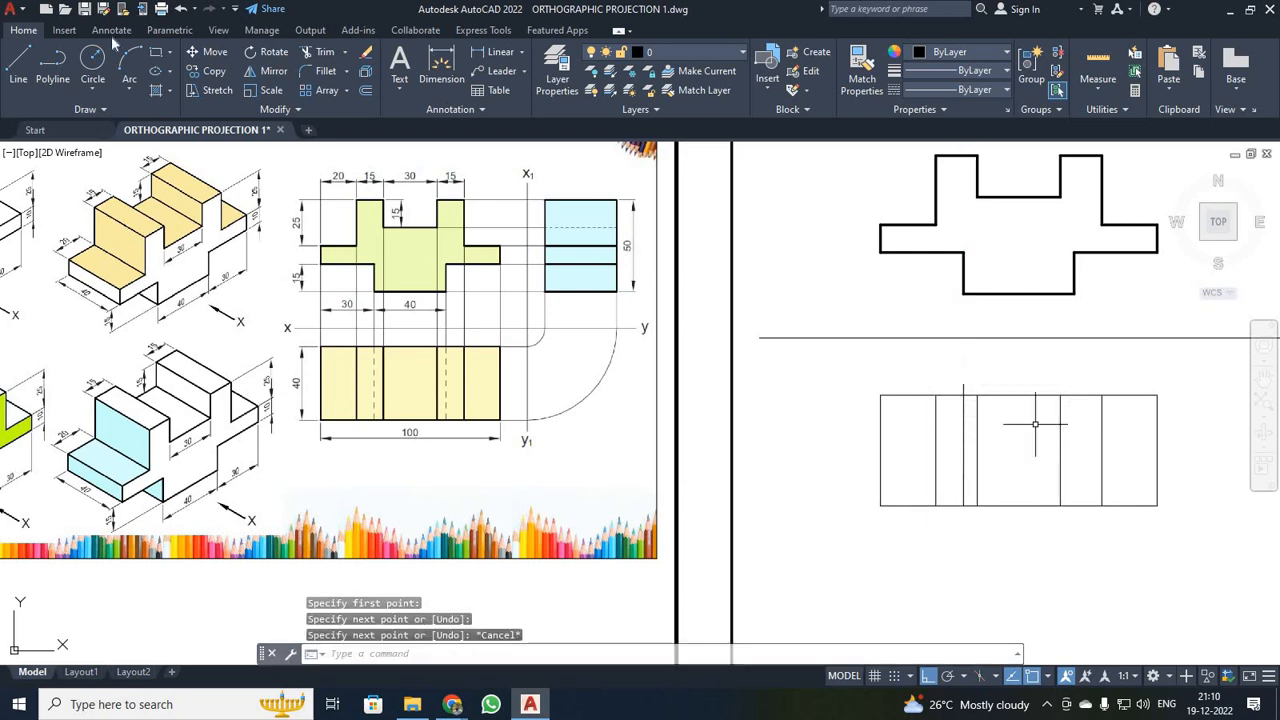
left_click(20, 66)
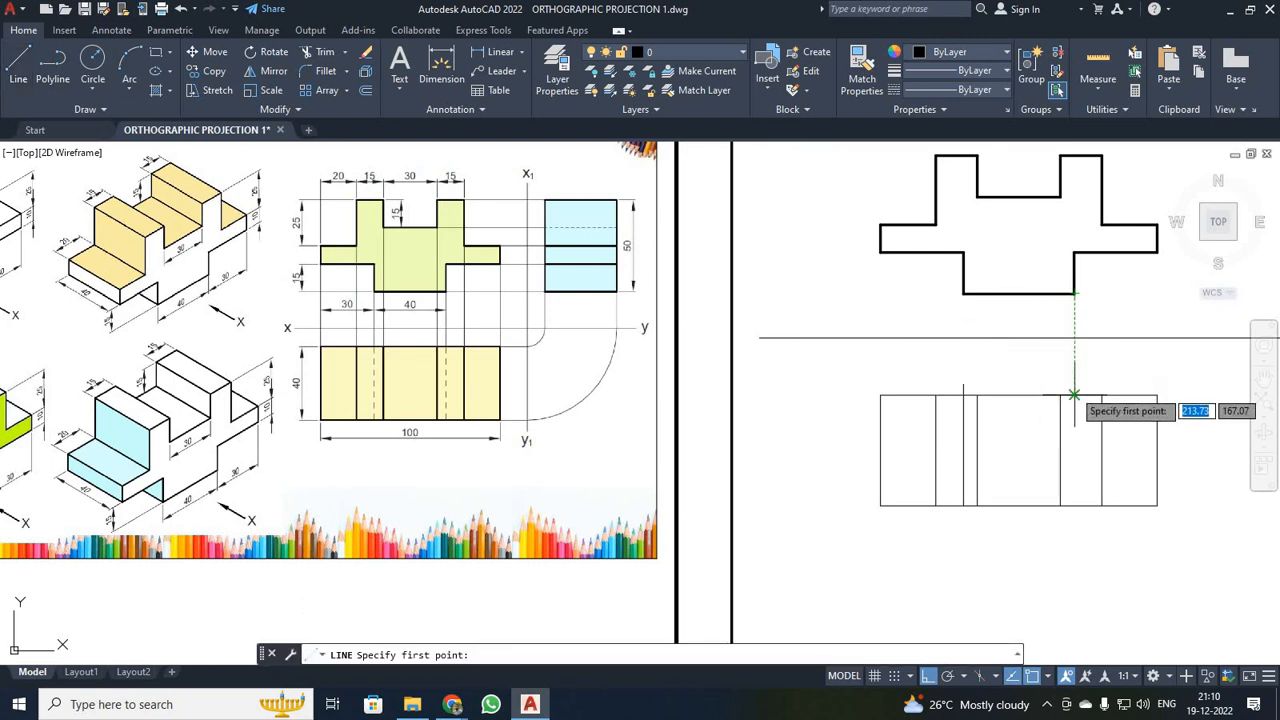
left_click(1074, 395)
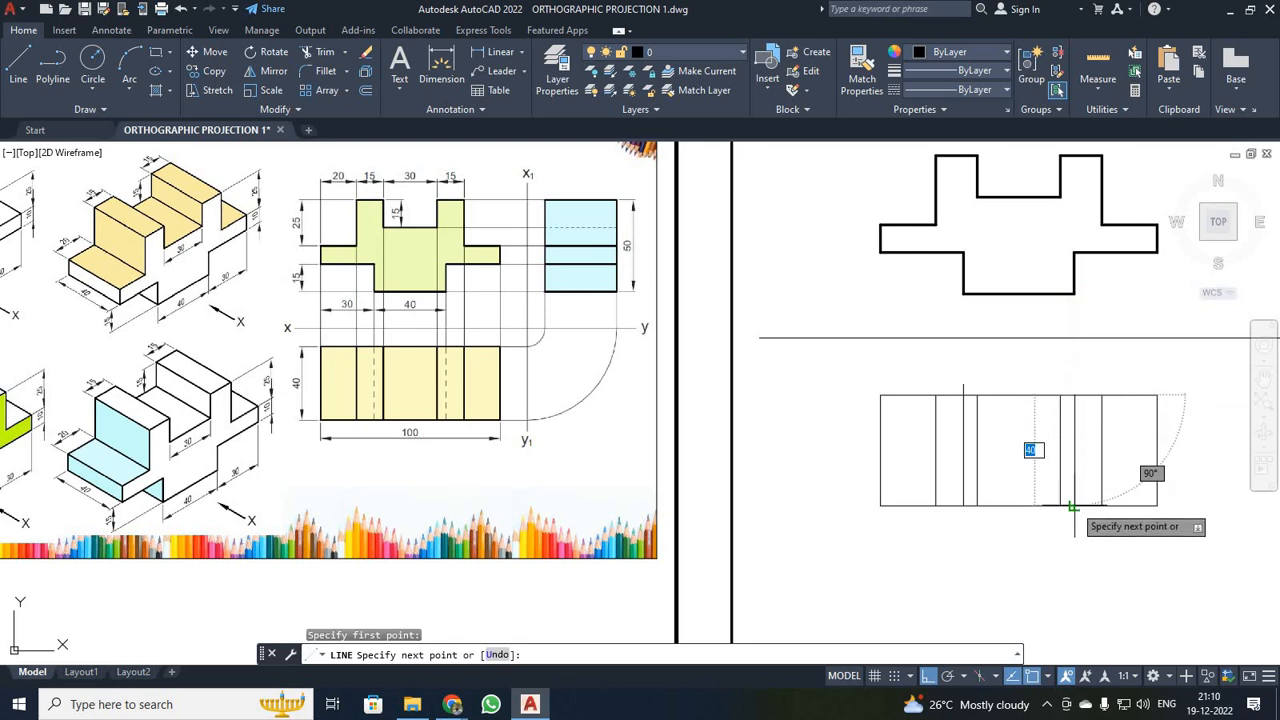
key("Escape")
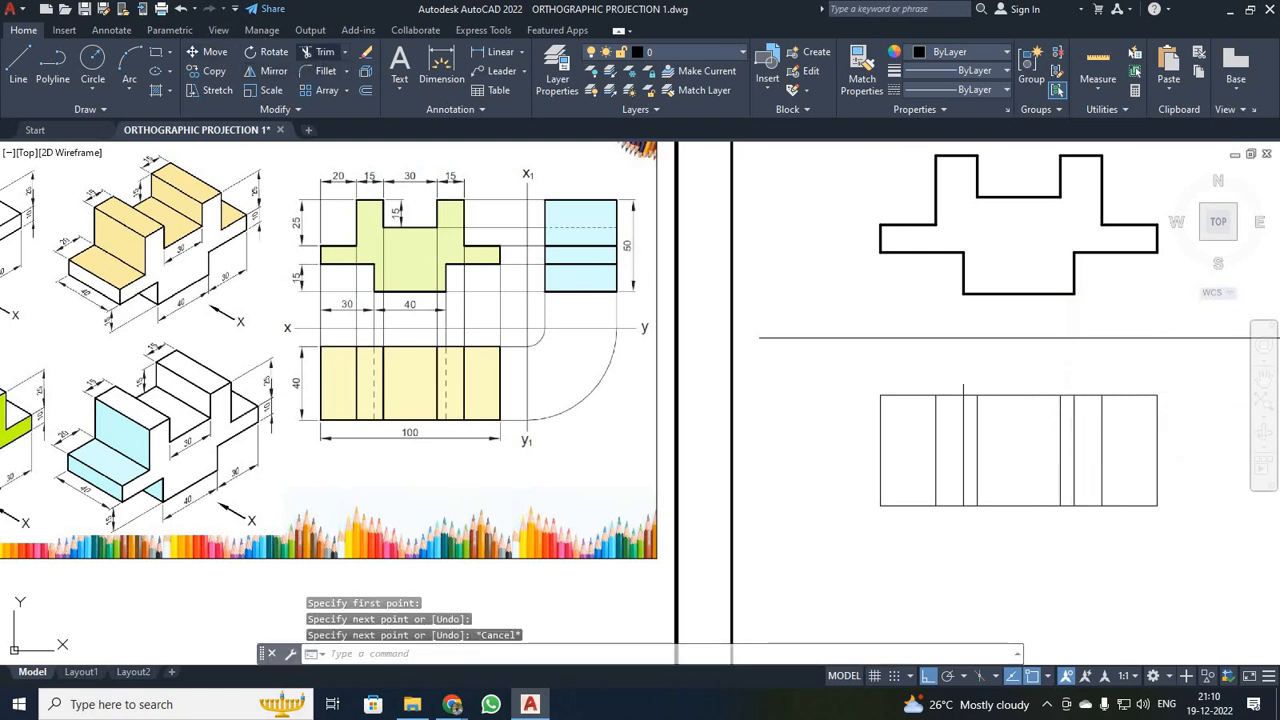
left_click(316, 60)
key("Escape")
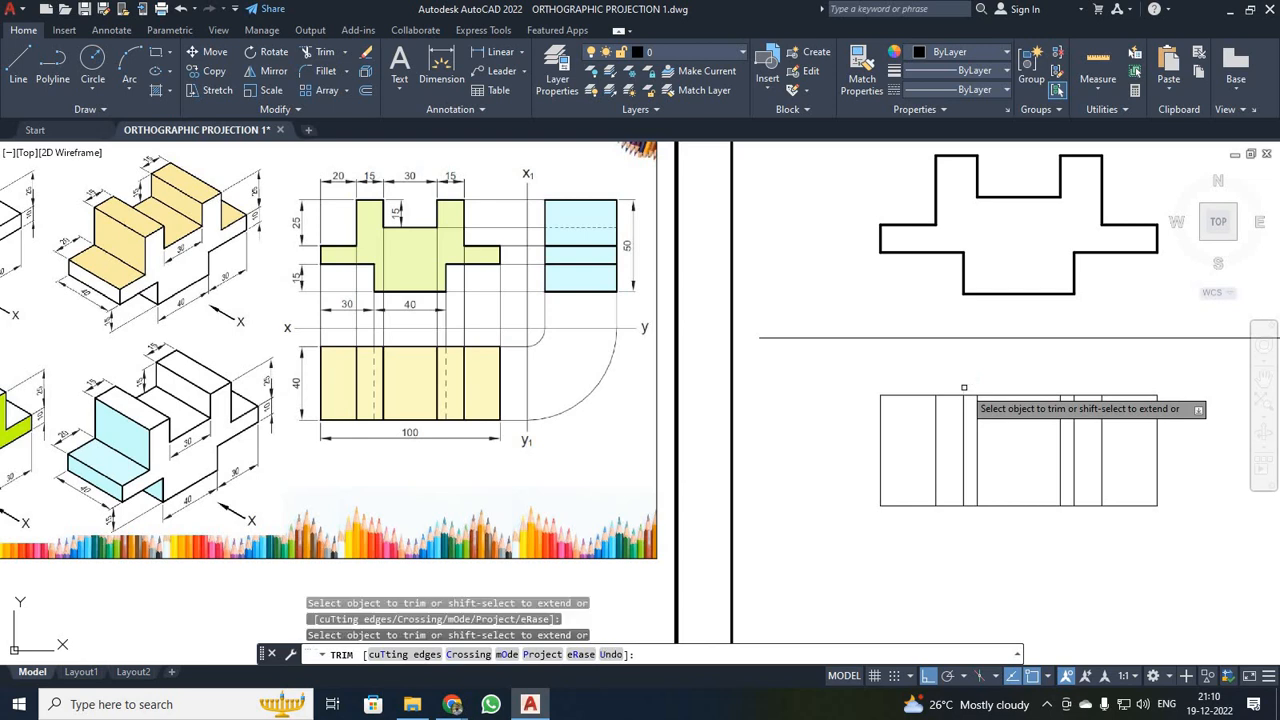
- Change the linetype of the lower block's two projected lines in the top view to DASHED2
left_click(963, 460)
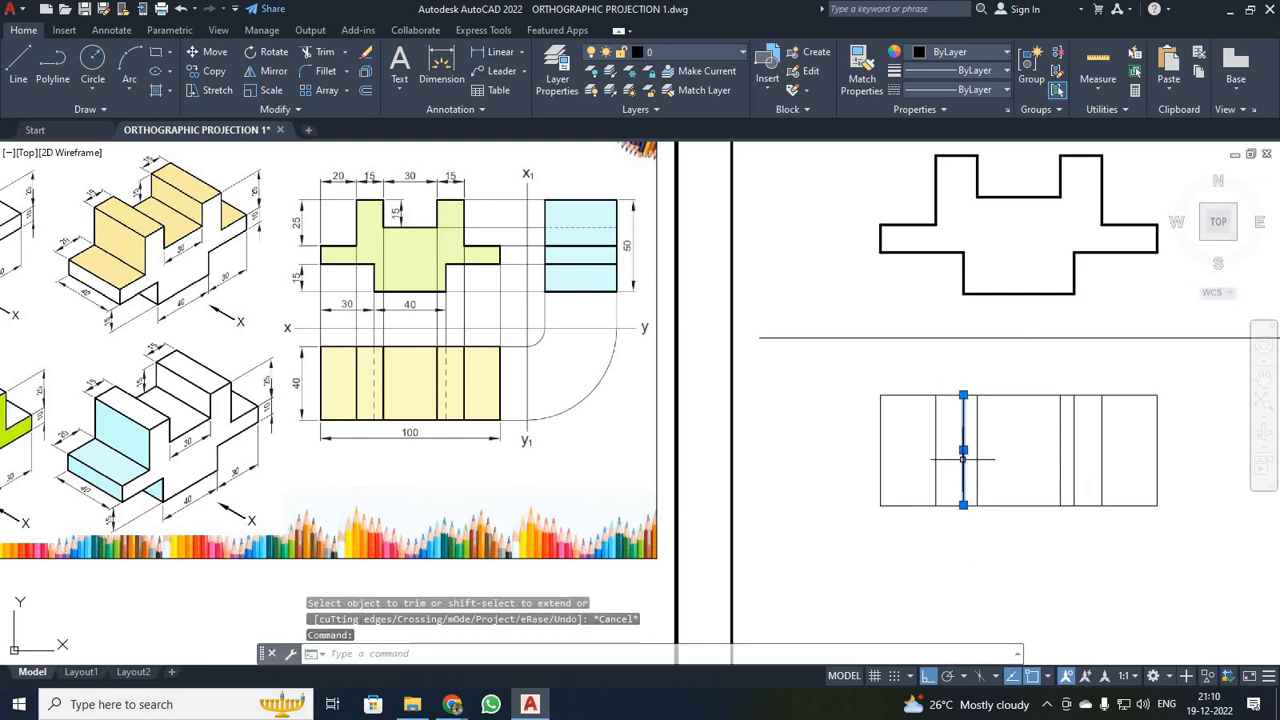
left_click(1075, 452)
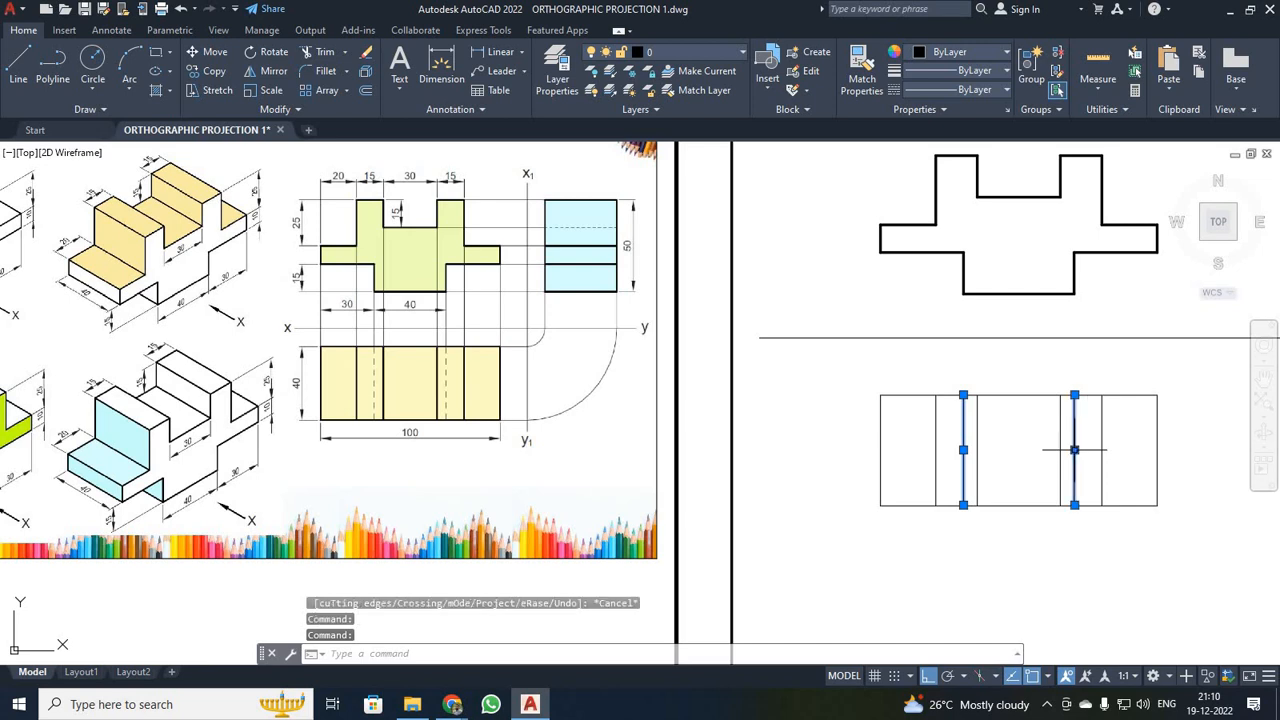
left_click(1004, 90)
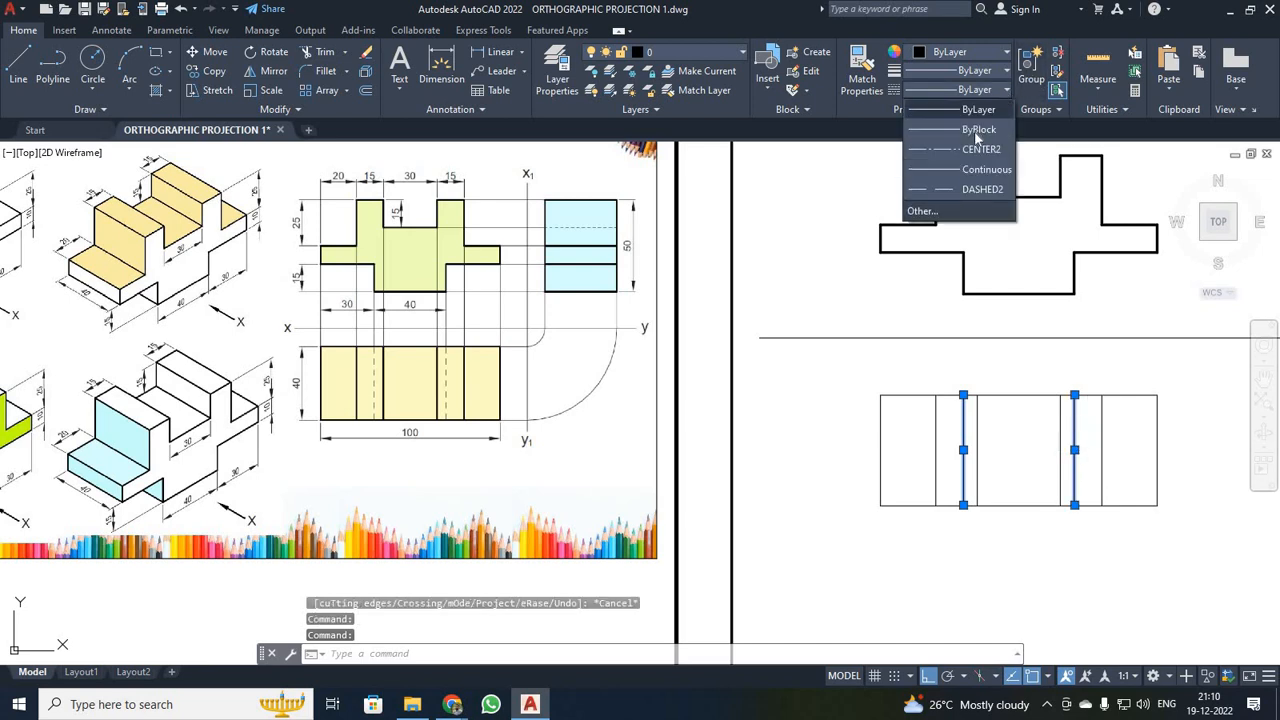
left_click(968, 191)
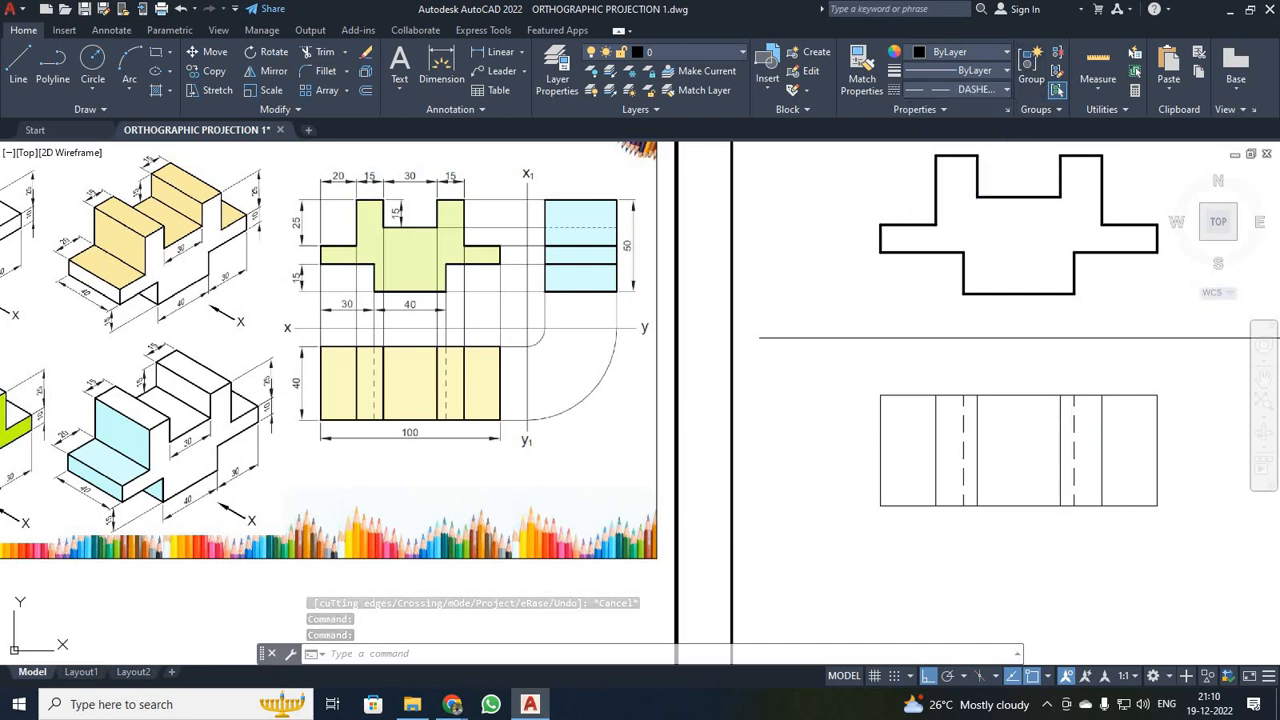
left_click(1136, 575)
key("Escape")
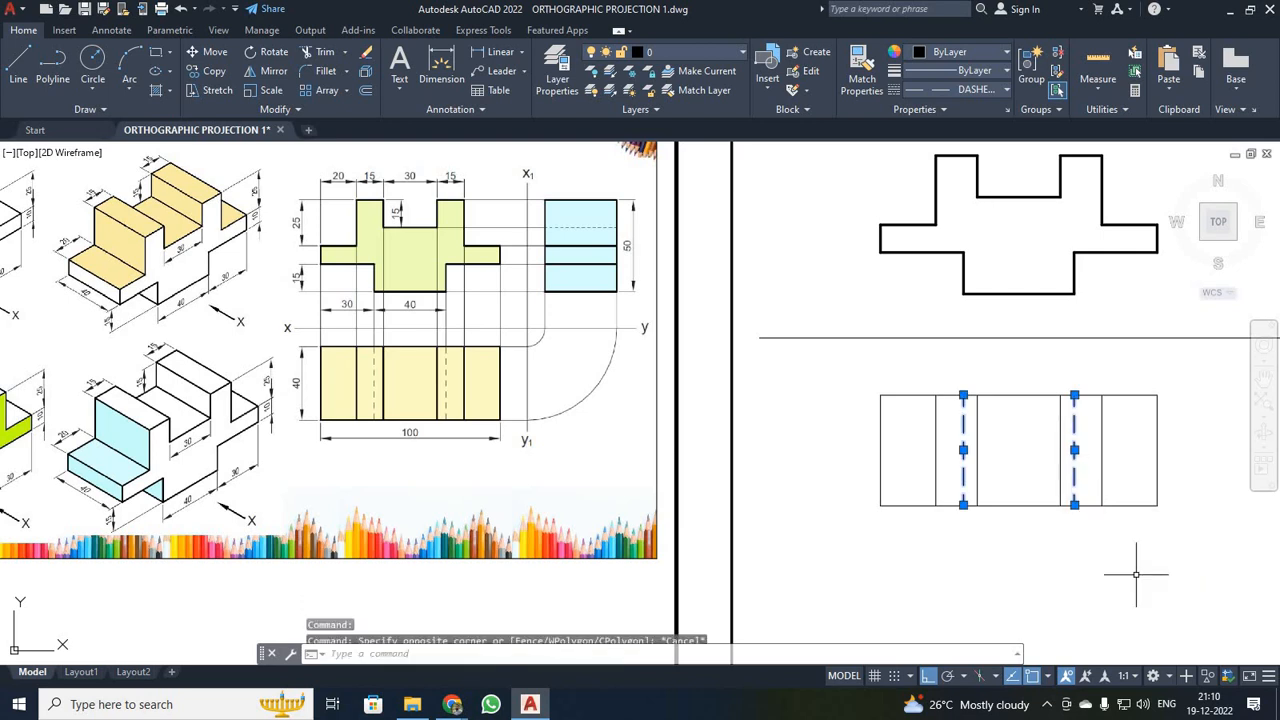
key("Escape")
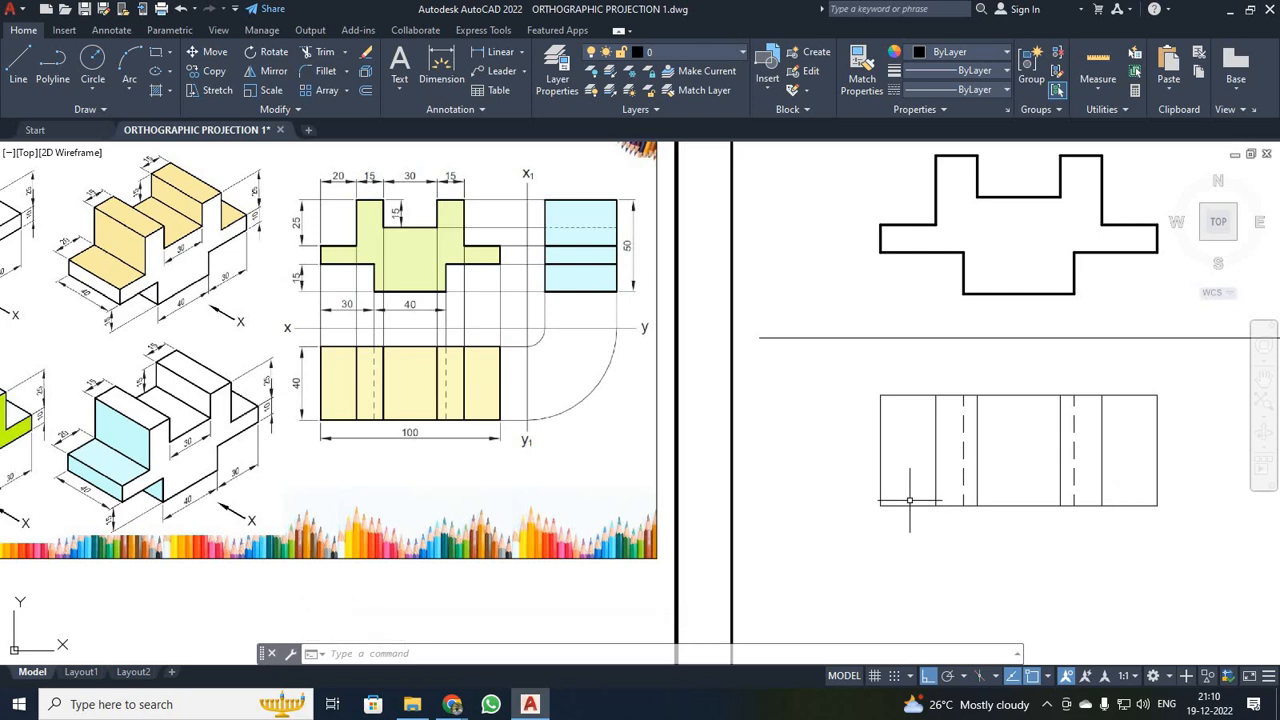
left_click(857, 371)
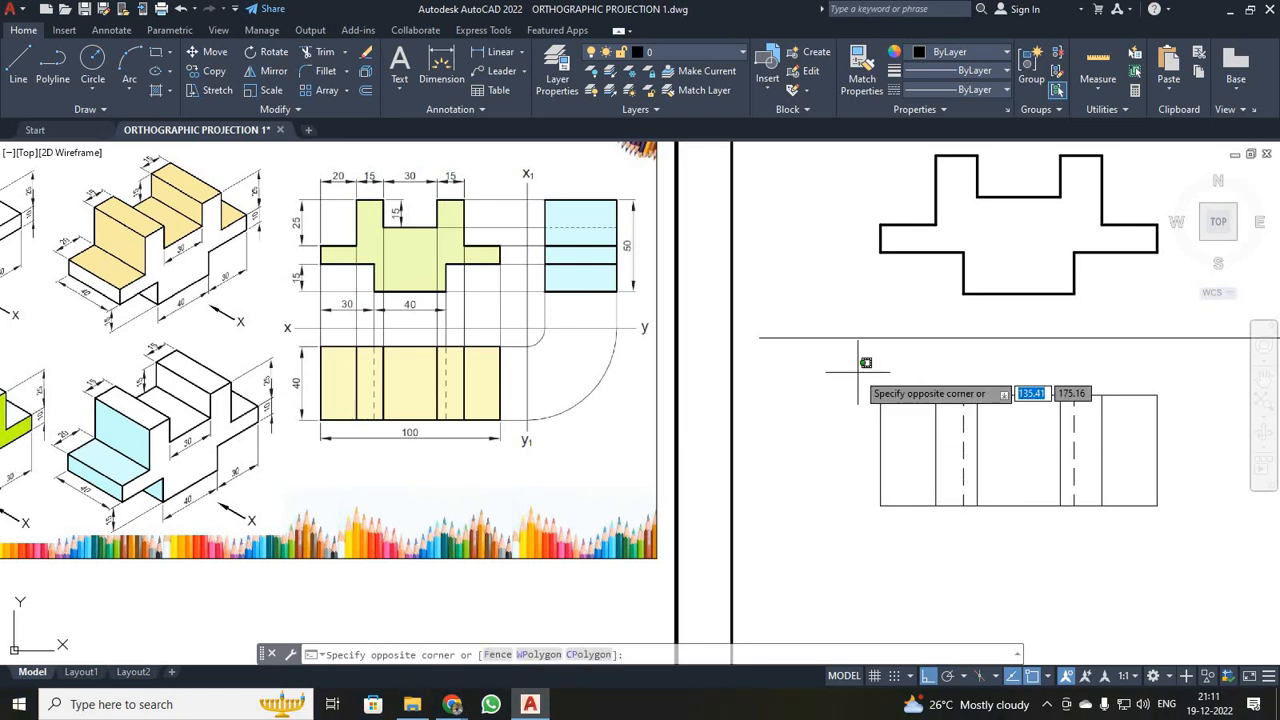
left_click(1180, 540)
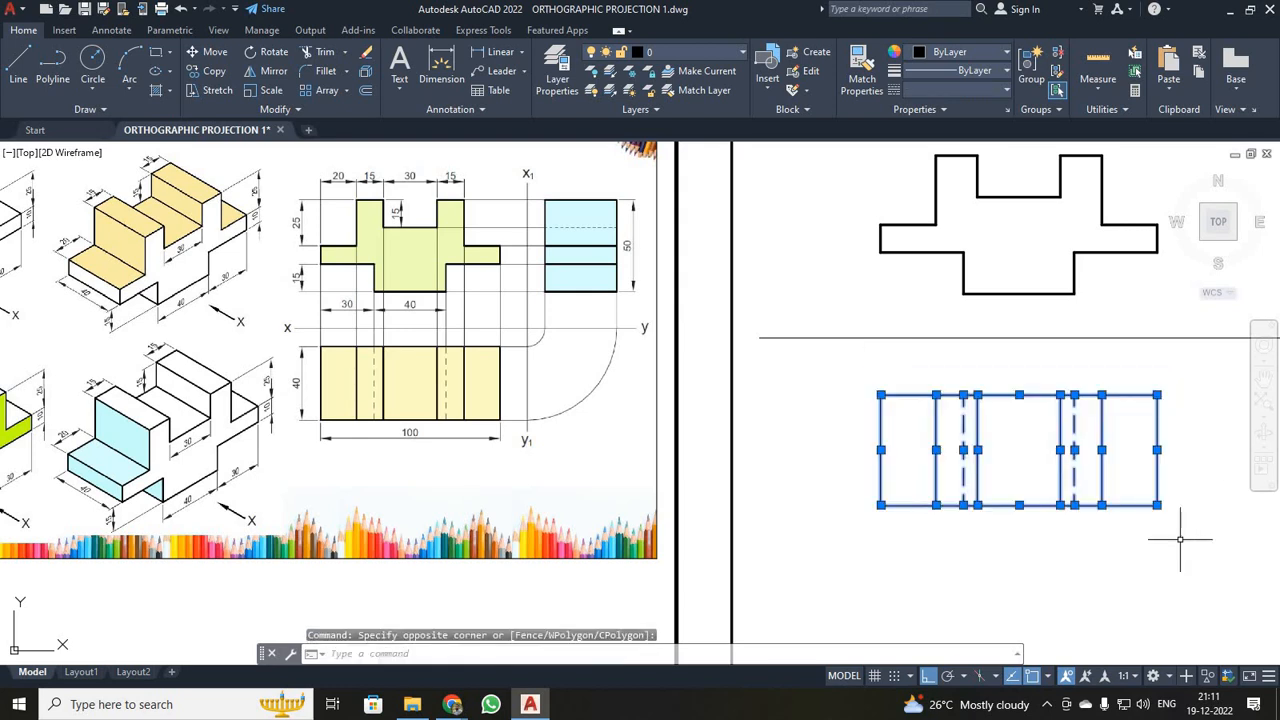
left_click(1074, 449)
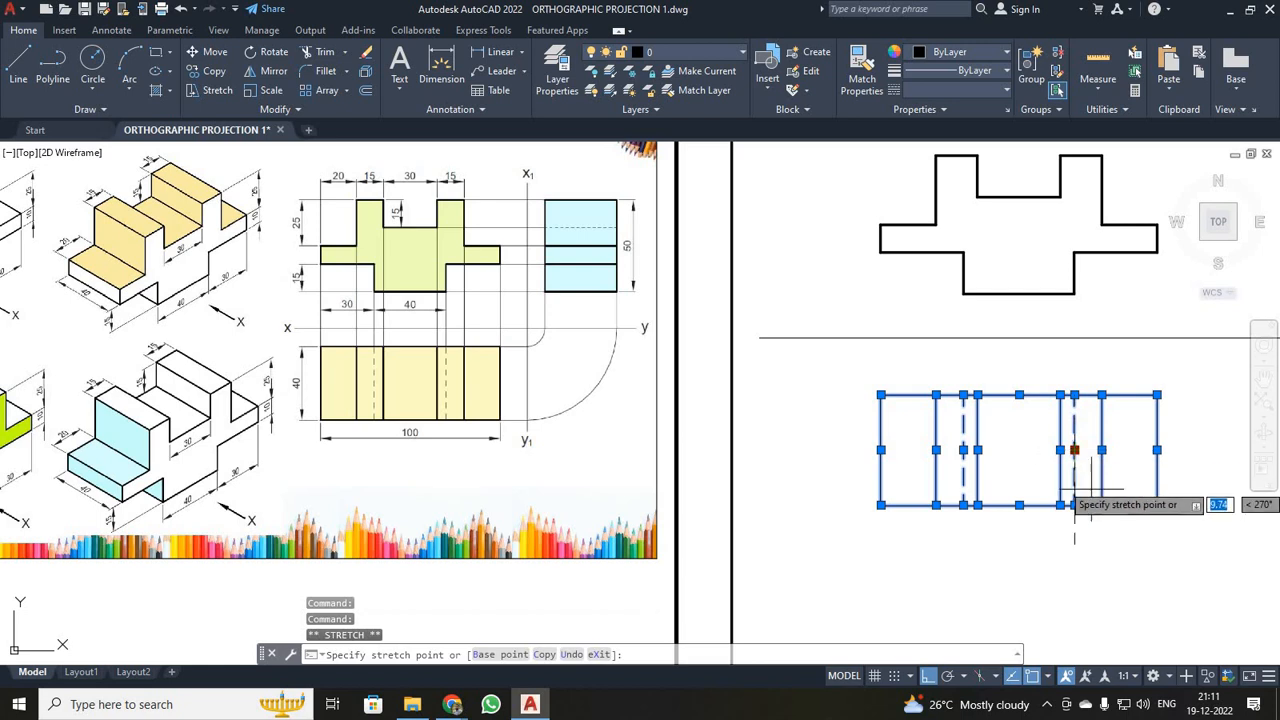
key("Escape")
key("Escape")
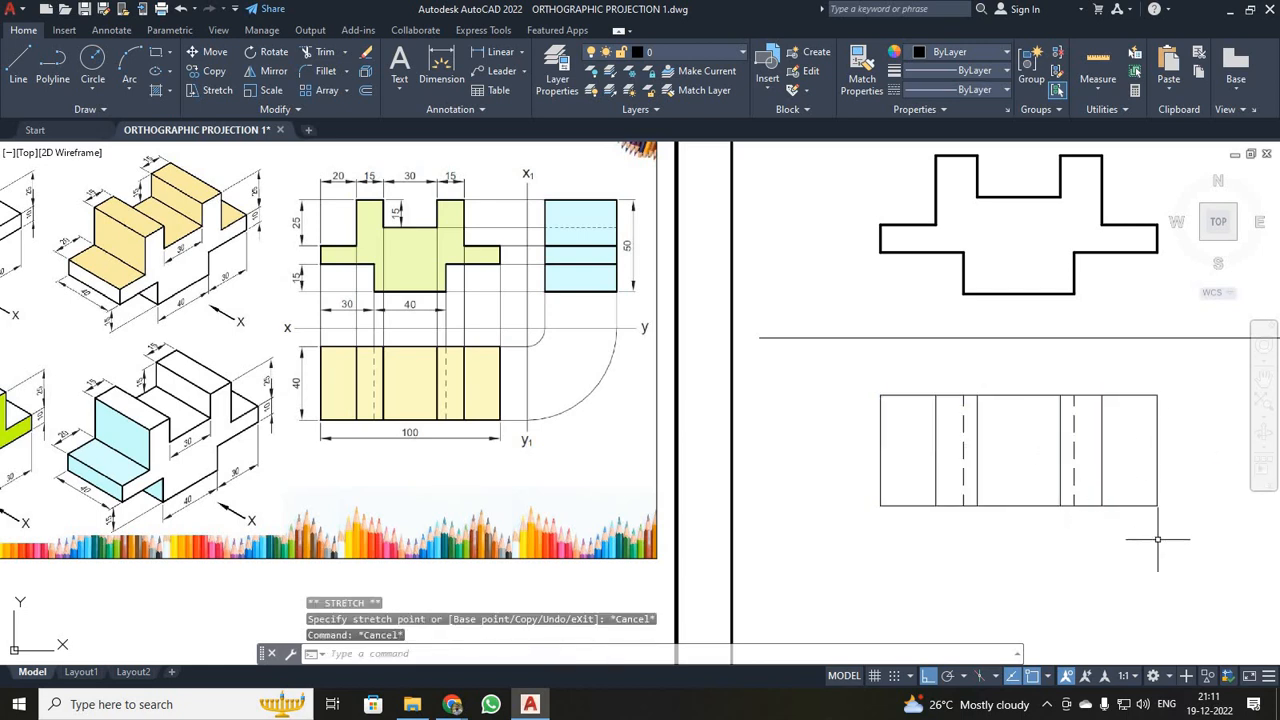
- Set the lineweight of the top view's rectangle and the uprights' four solid vertical lines to 0.35 mm, leaving out the dashed lines
left_click(881, 445)
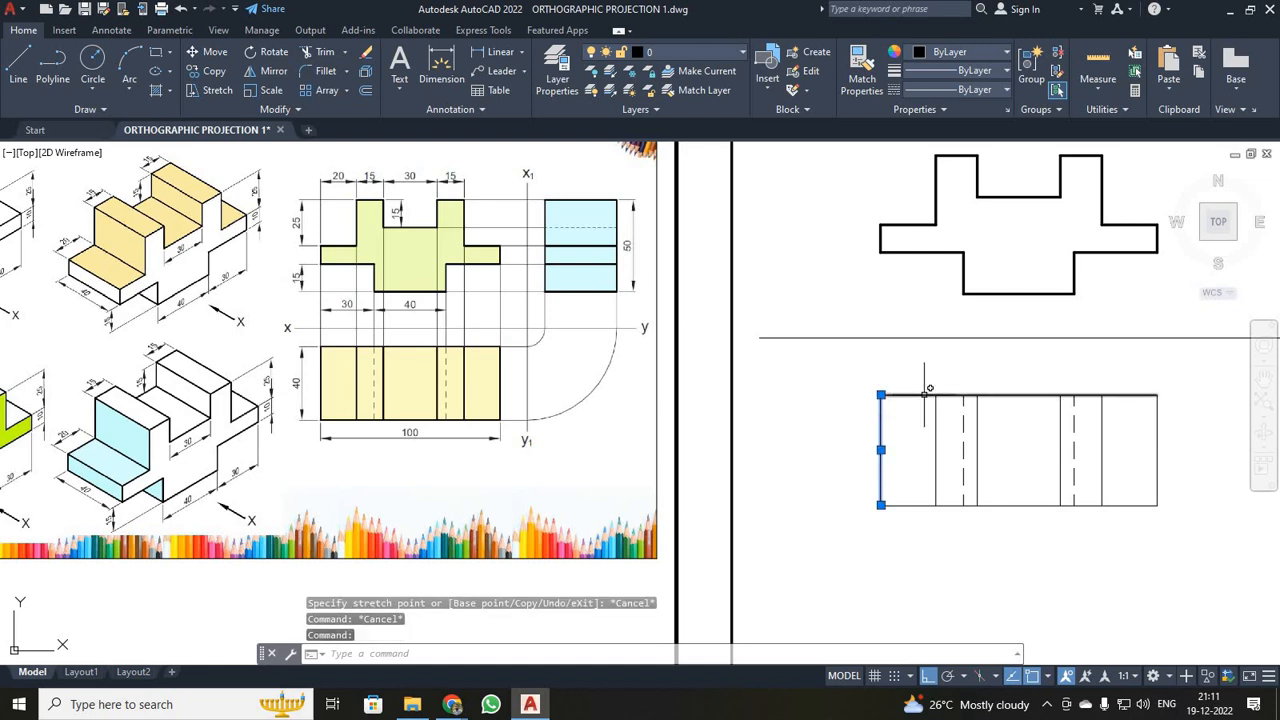
left_click(932, 395)
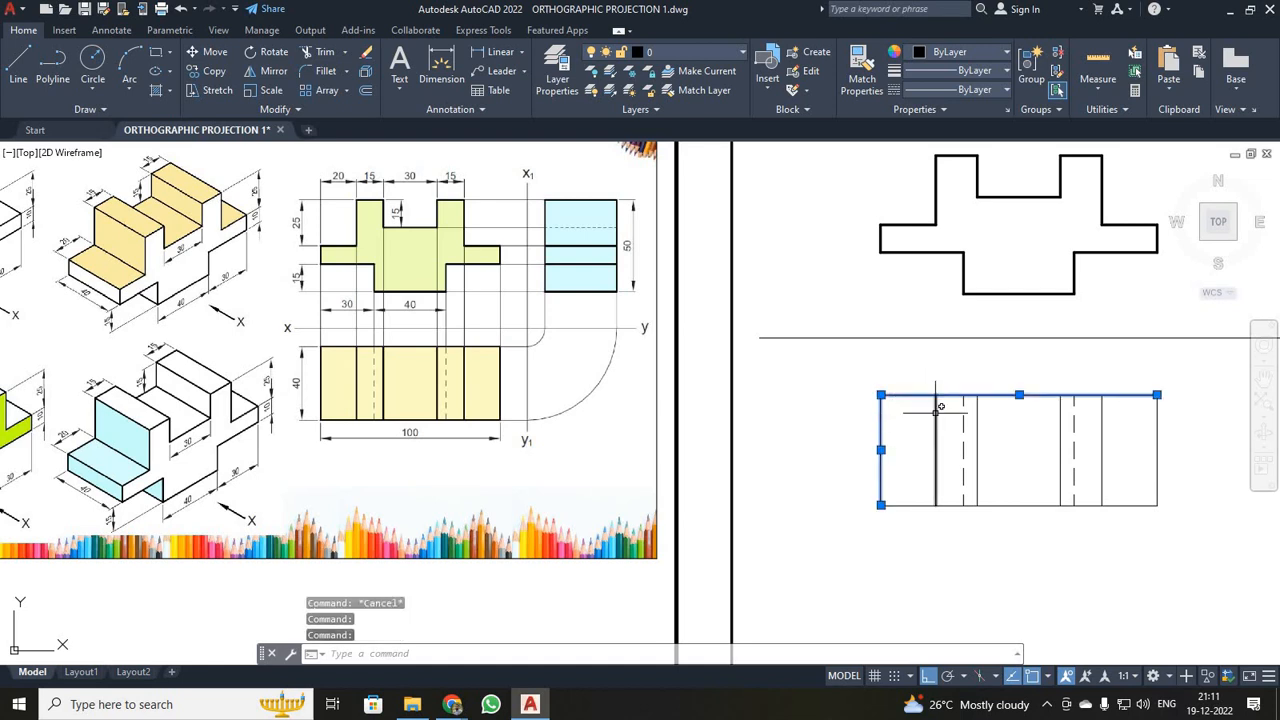
left_click(905, 505)
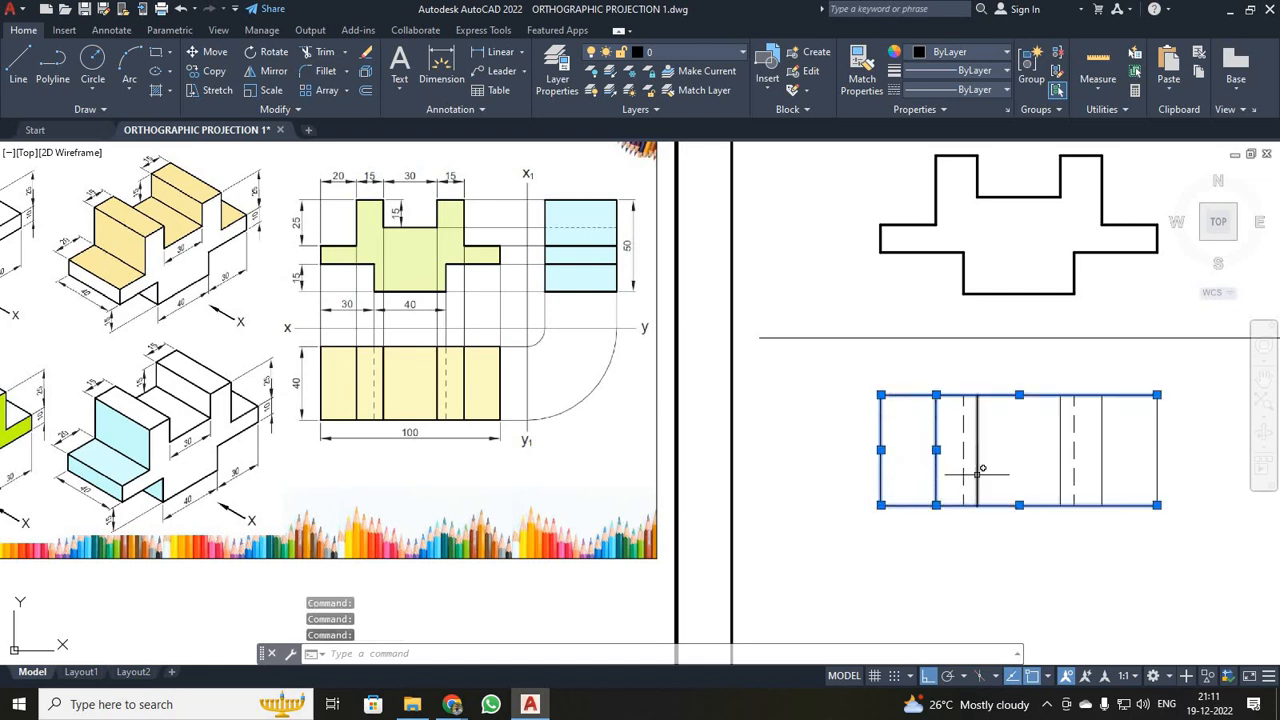
left_click(1060, 468)
left_click(1102, 465)
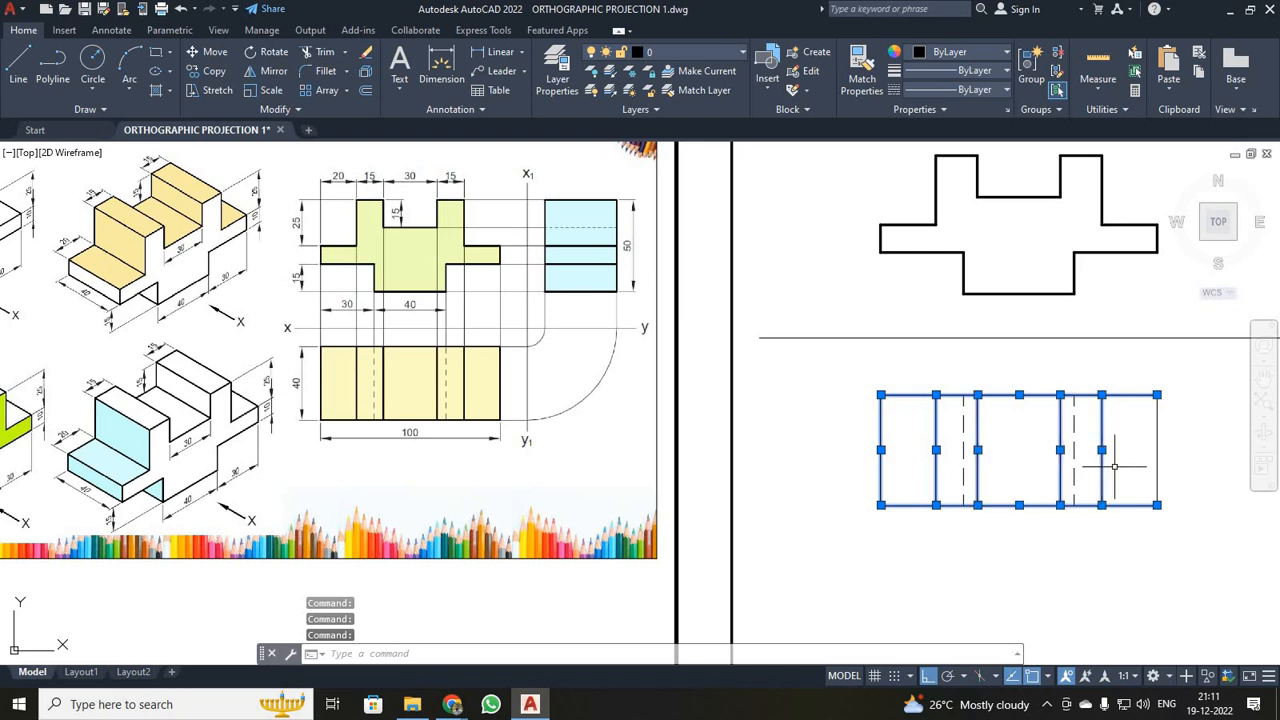
left_click(993, 72)
scroll(962, 225, "down", 1)
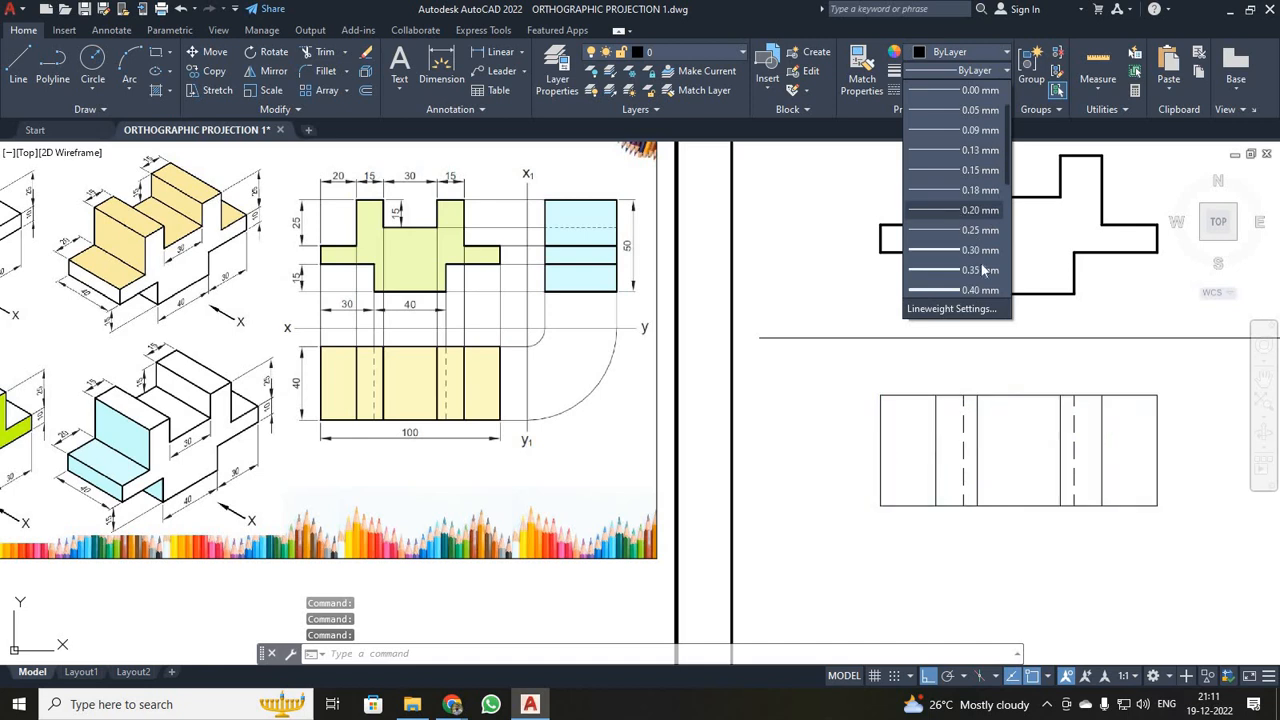
left_click(975, 270)
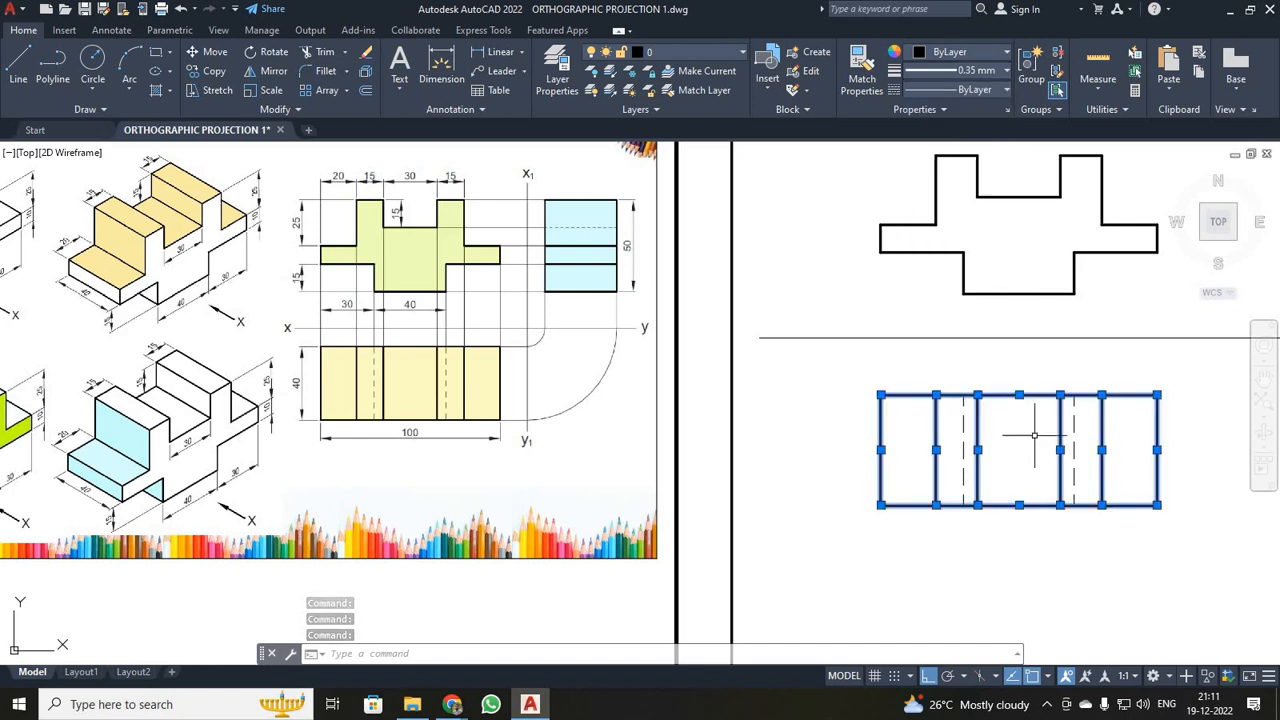
left_click(1128, 555)
key("Escape")
key("Escape")
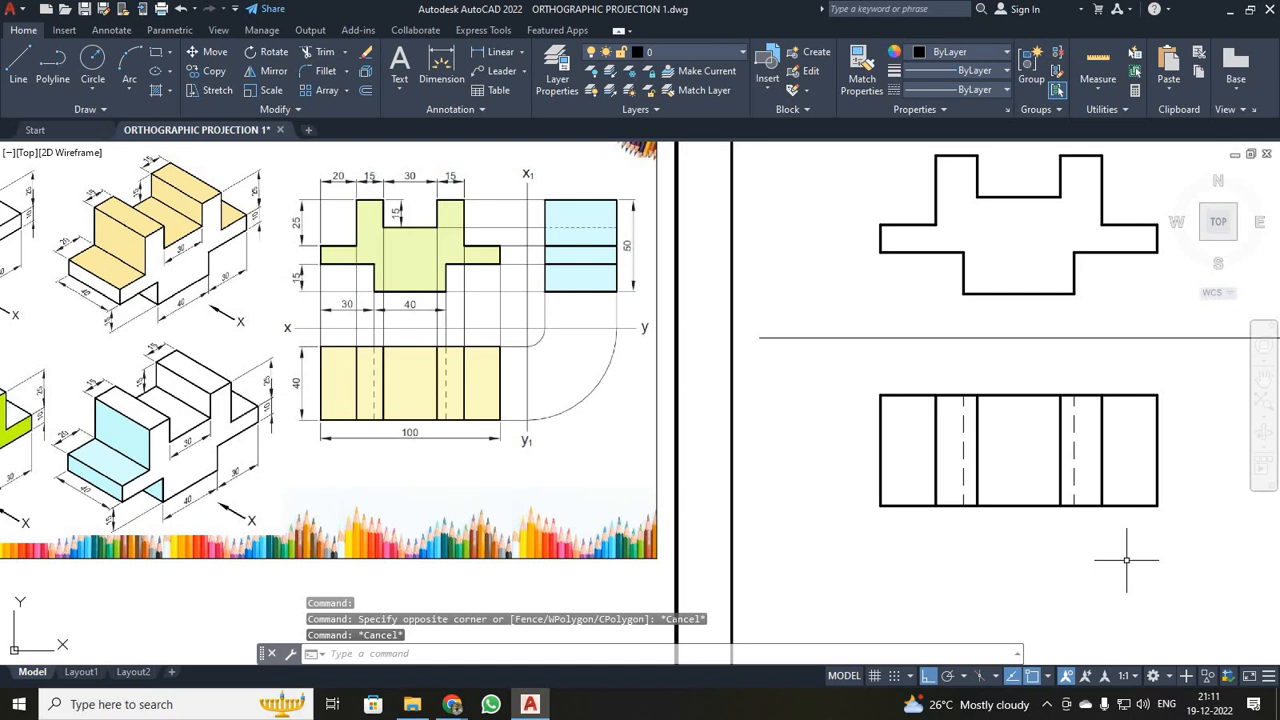
- Compare the drawn front and top views with Problem 2's reference projections and examine how the reference side view is projected
scroll(1127, 560, "down", 2)
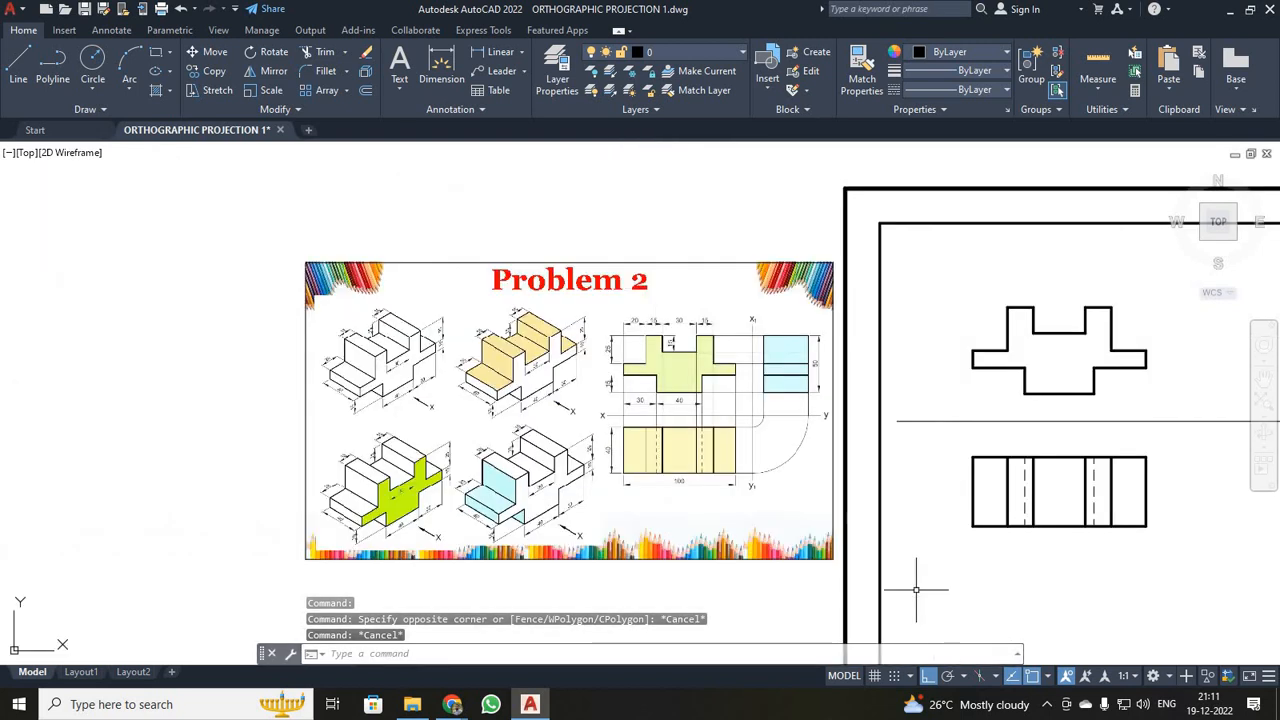
scroll(915, 588, "up", 2)
scroll(915, 588, "down", 2)
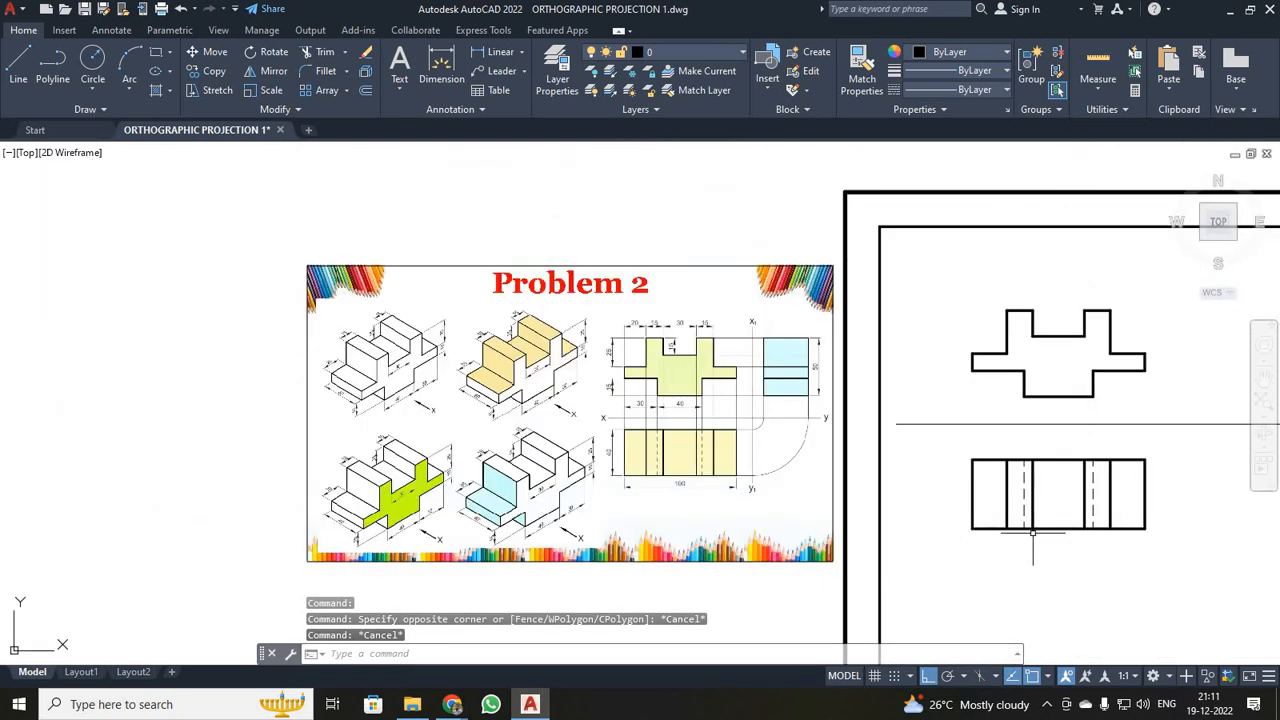
key("Return")
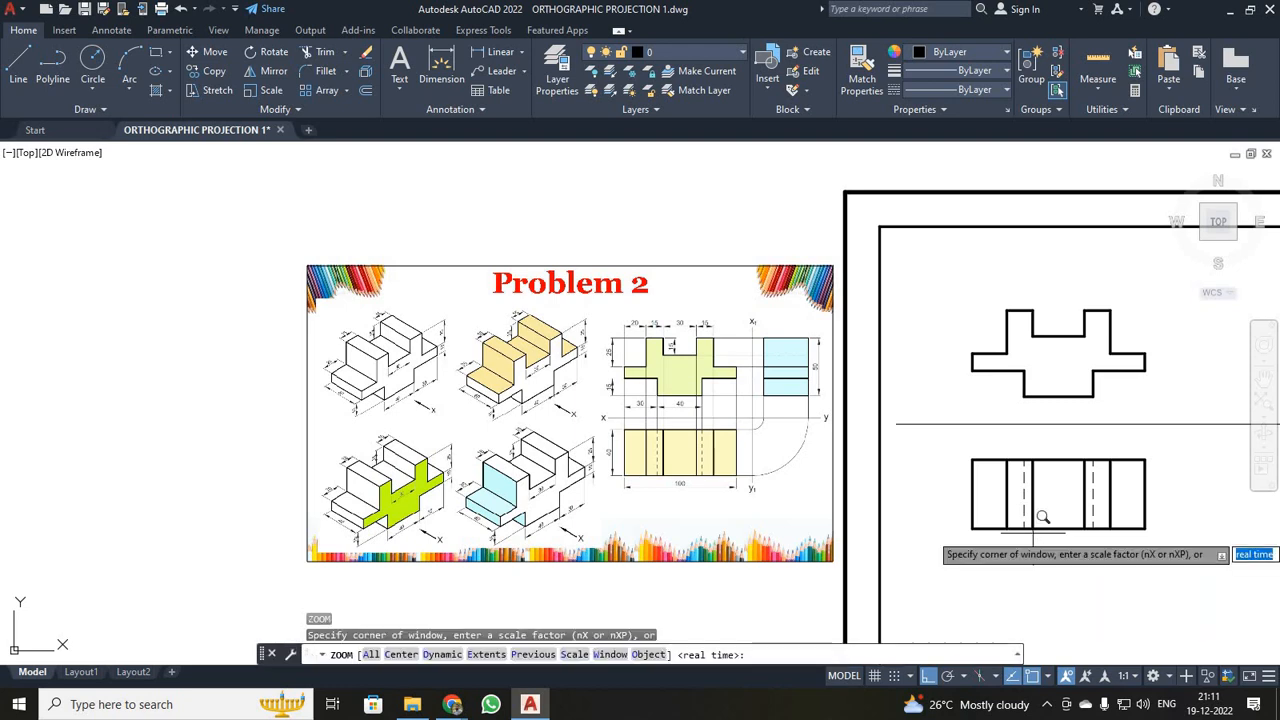
type("A")
key("Return")
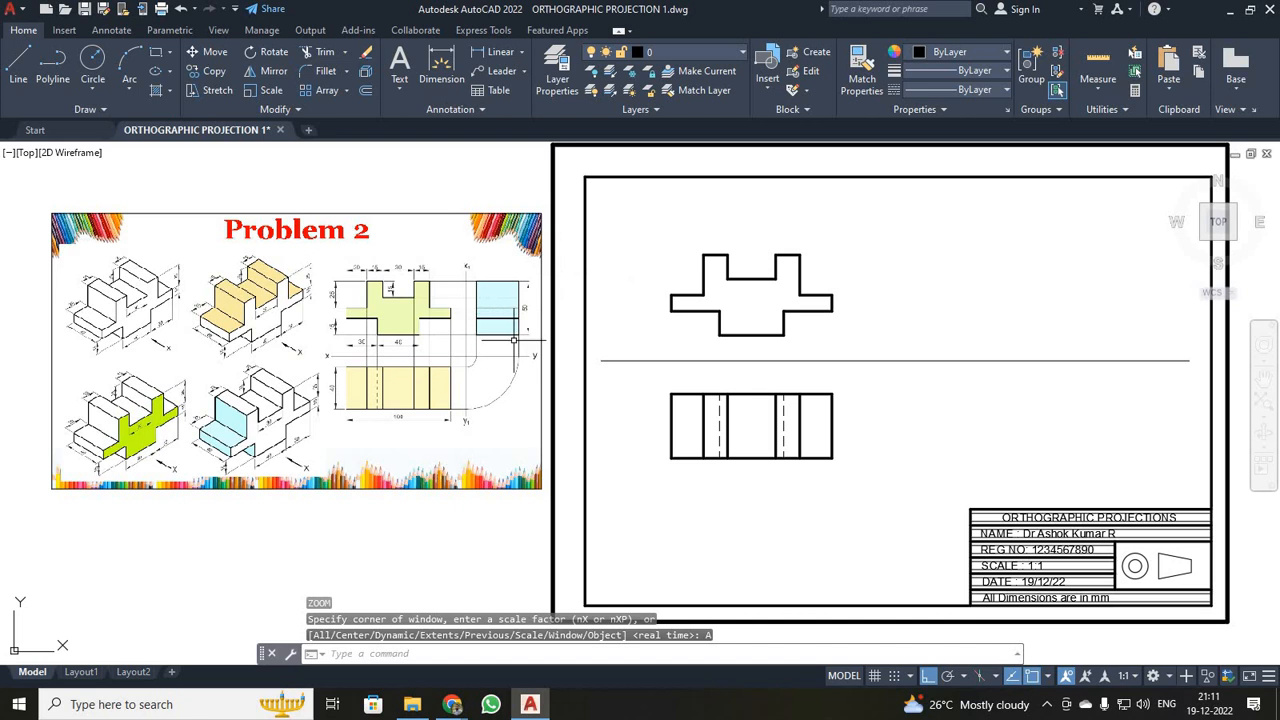
scroll(502, 340, "up", 4)
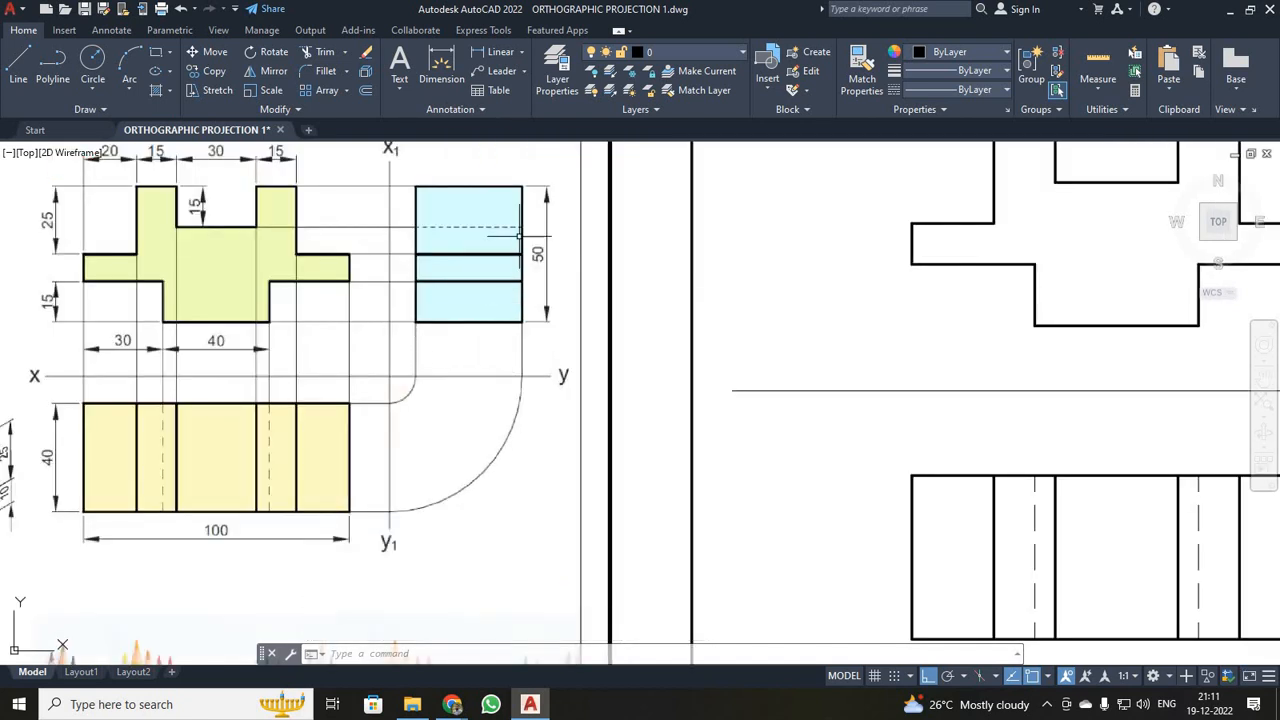
scroll(513, 237, "down", 4)
scroll(674, 309, "up", 2)
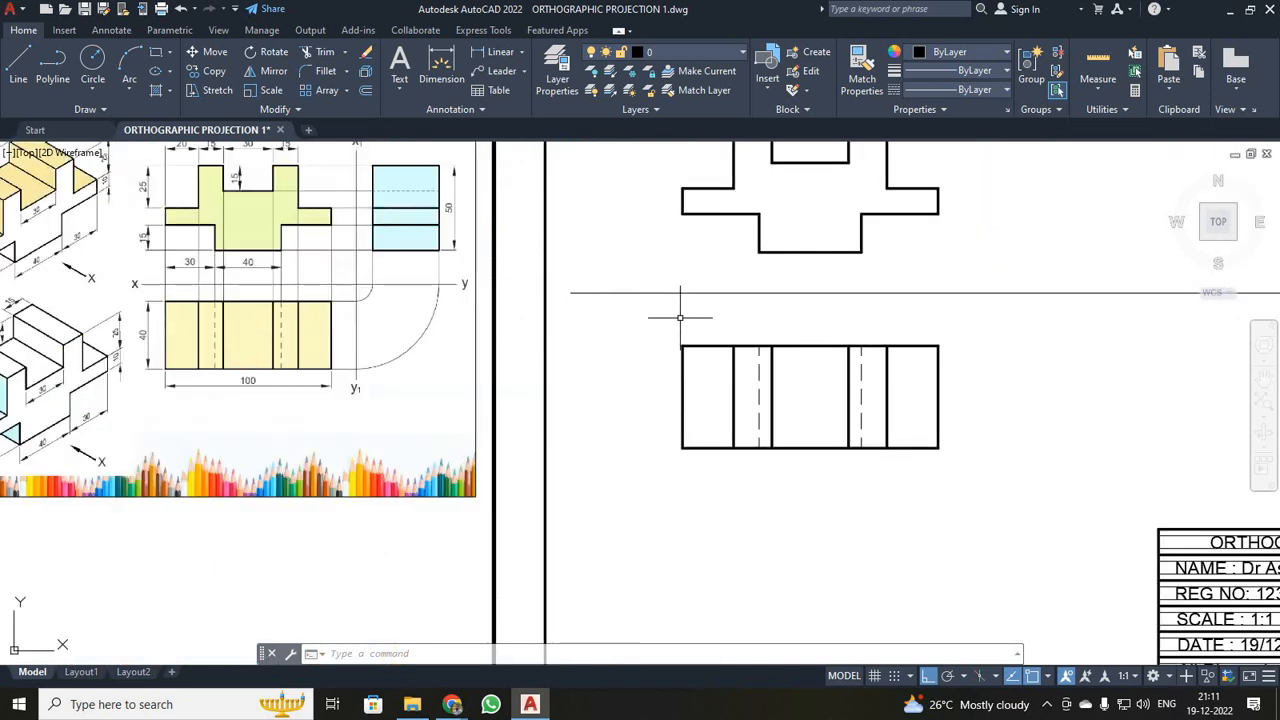
scroll(700, 314, "down", 2)
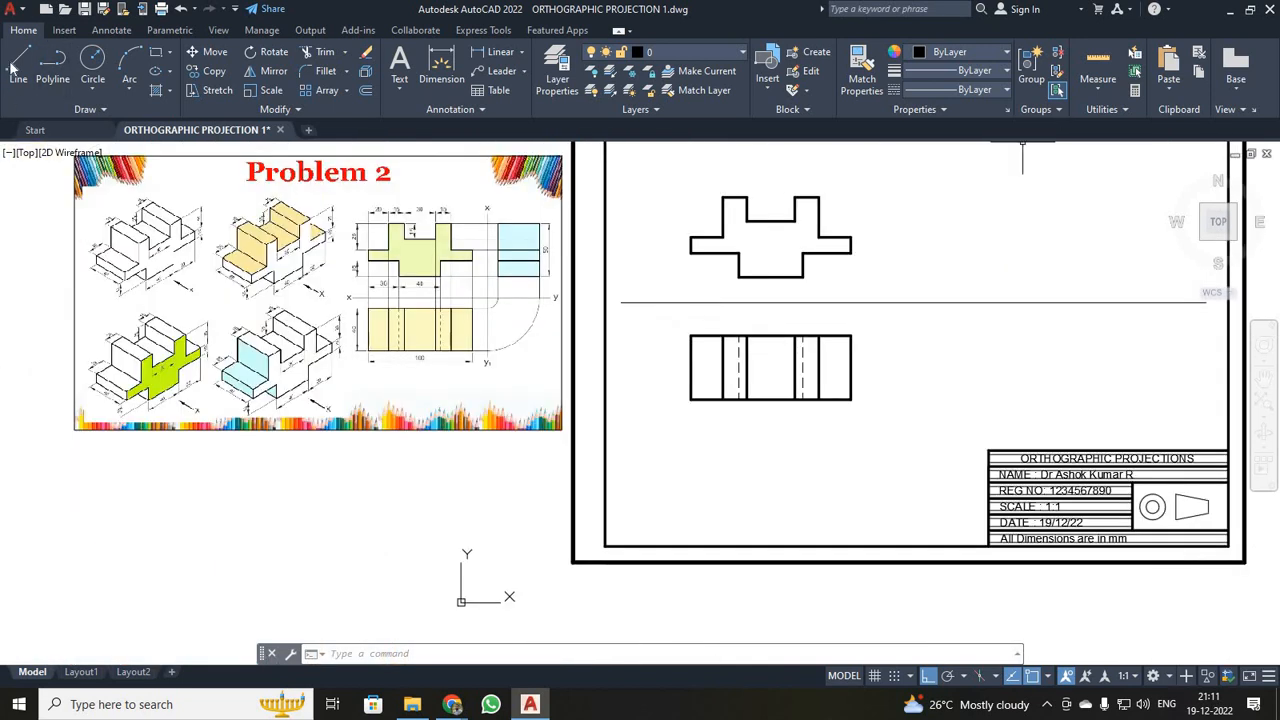
- Draw the side view's outline as a rectangle 40 mm wide and 50 mm high, level with the front view's base
left_click(18, 68)
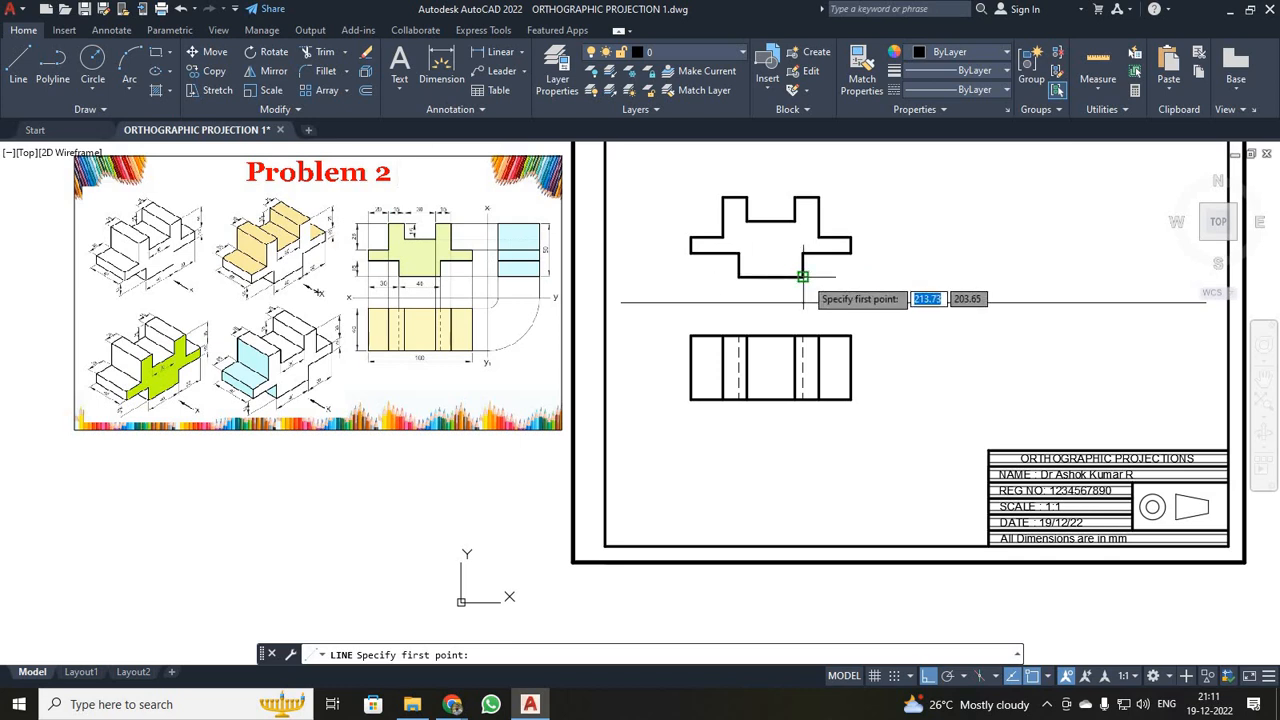
left_click(922, 276)
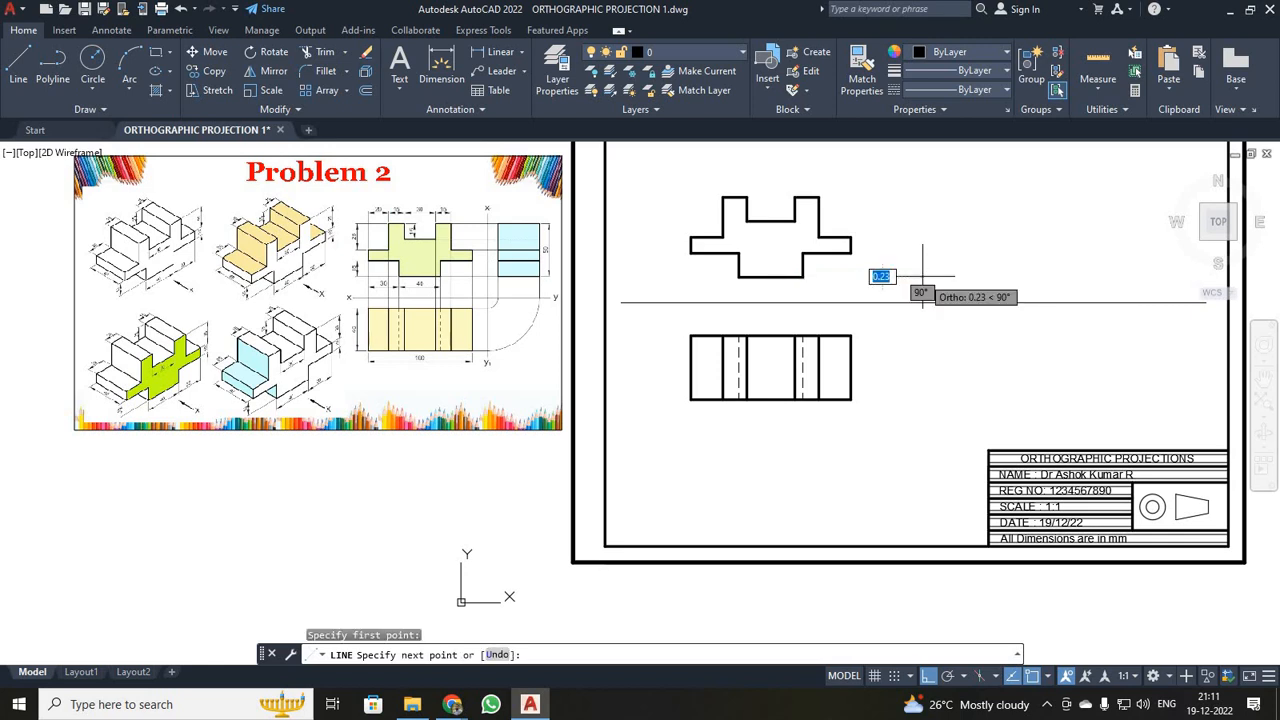
type("40")
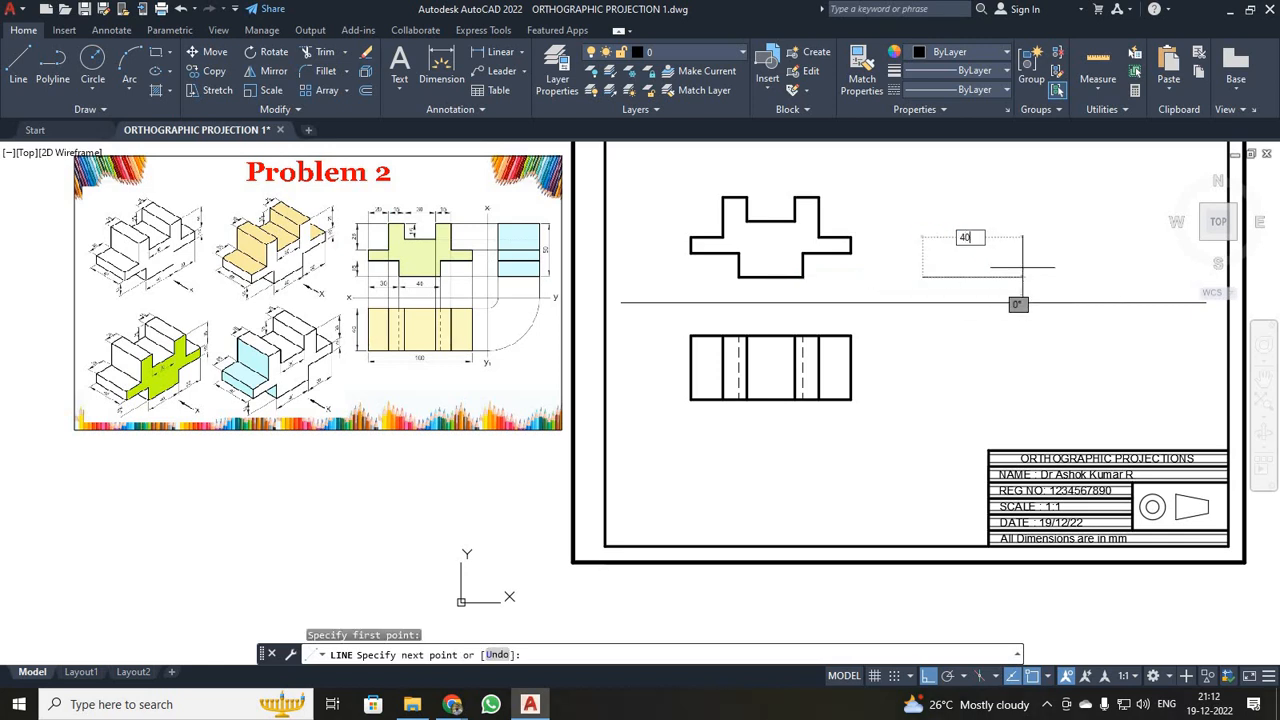
key("Return")
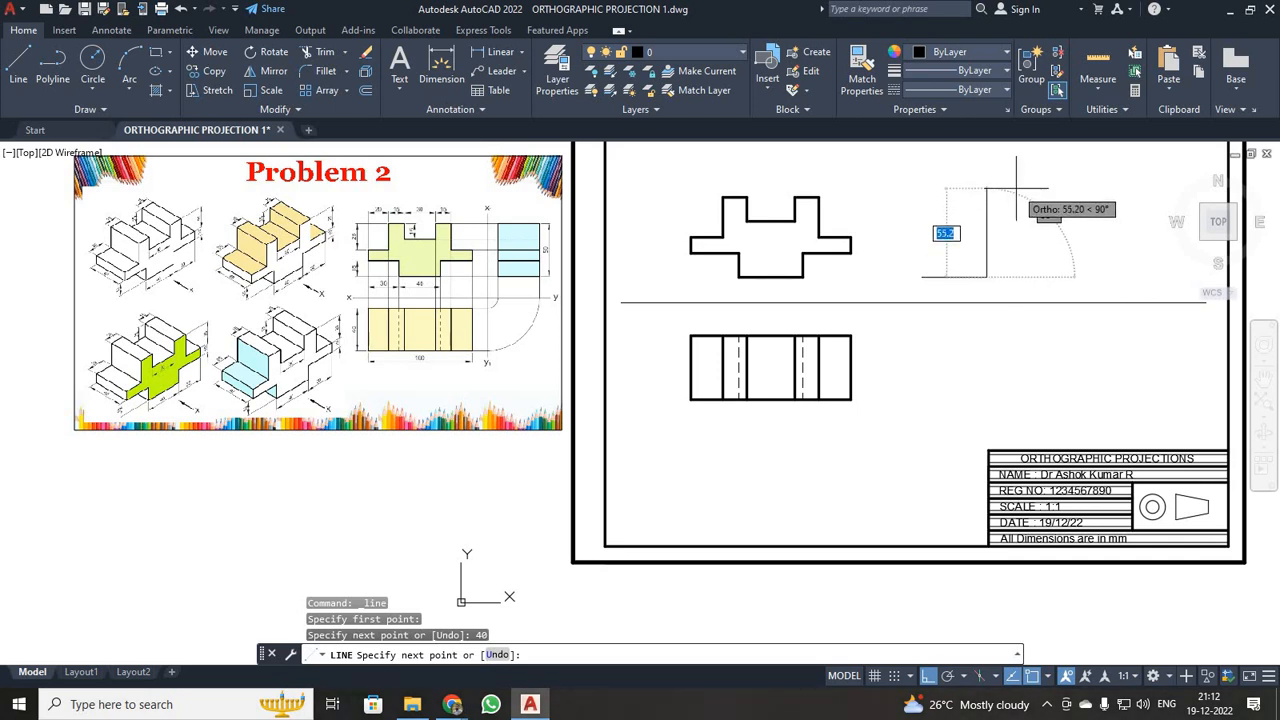
type("50")
key("Return")
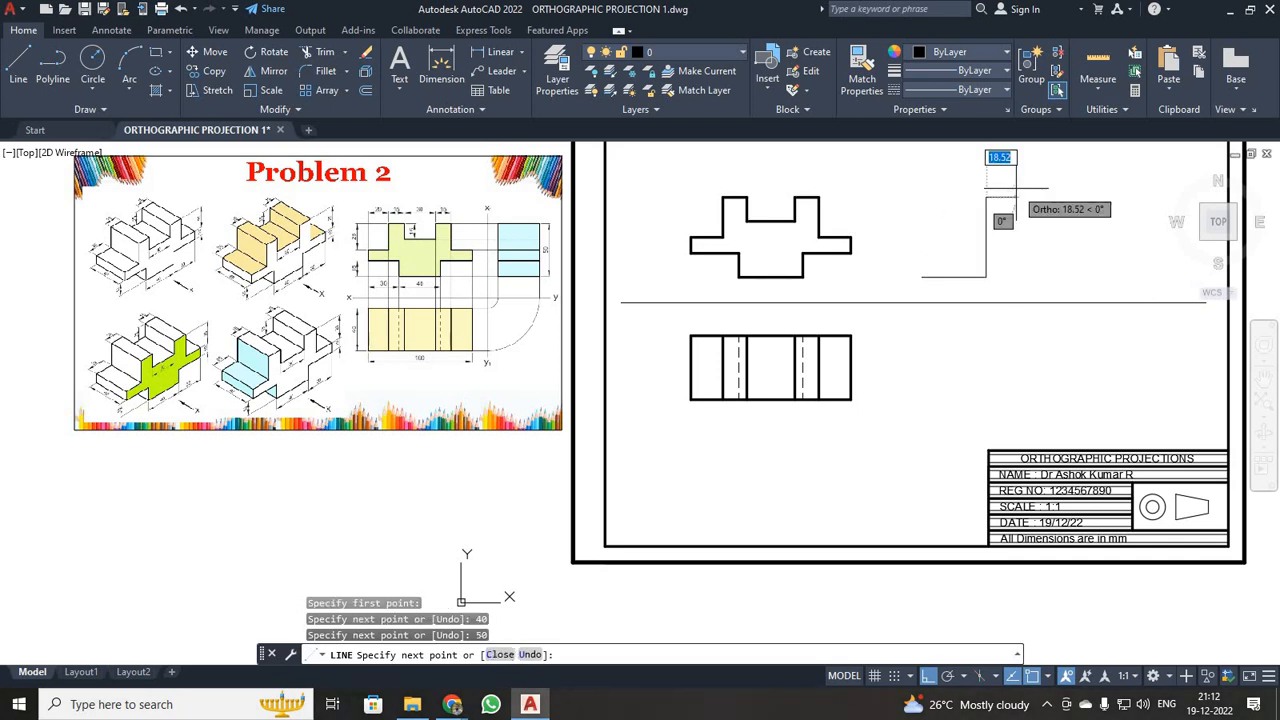
type("40")
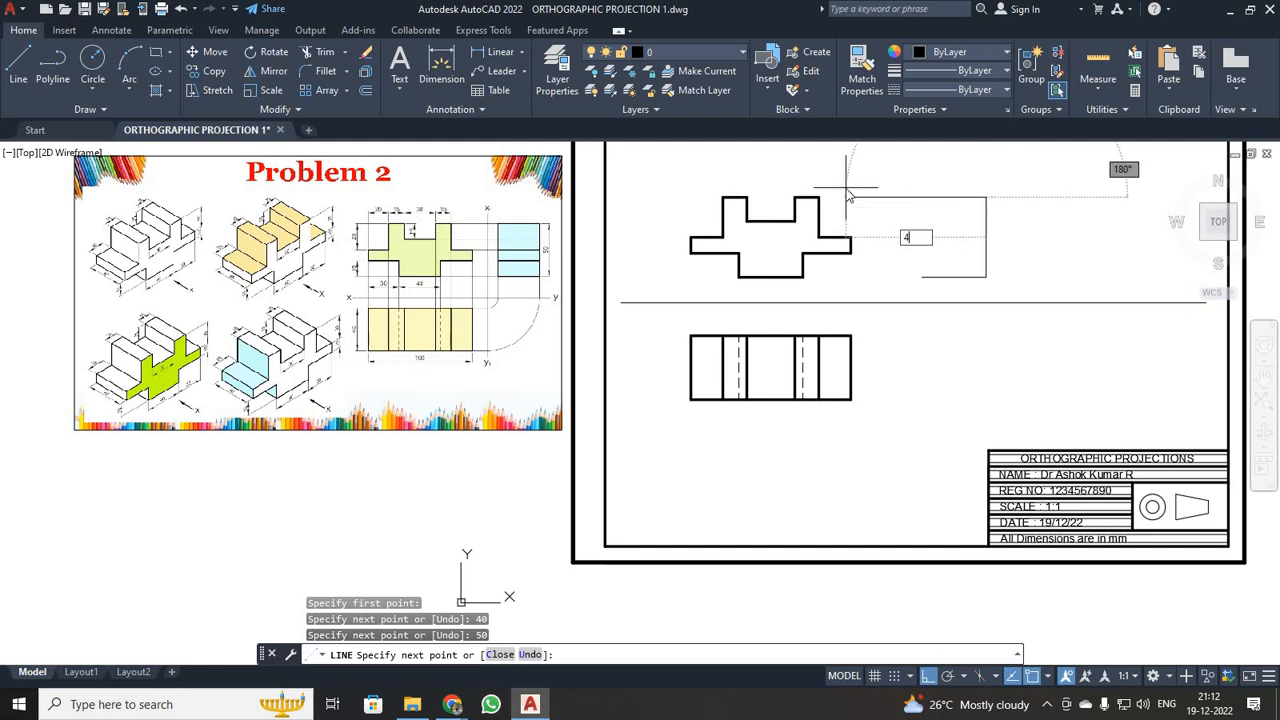
key("Return")
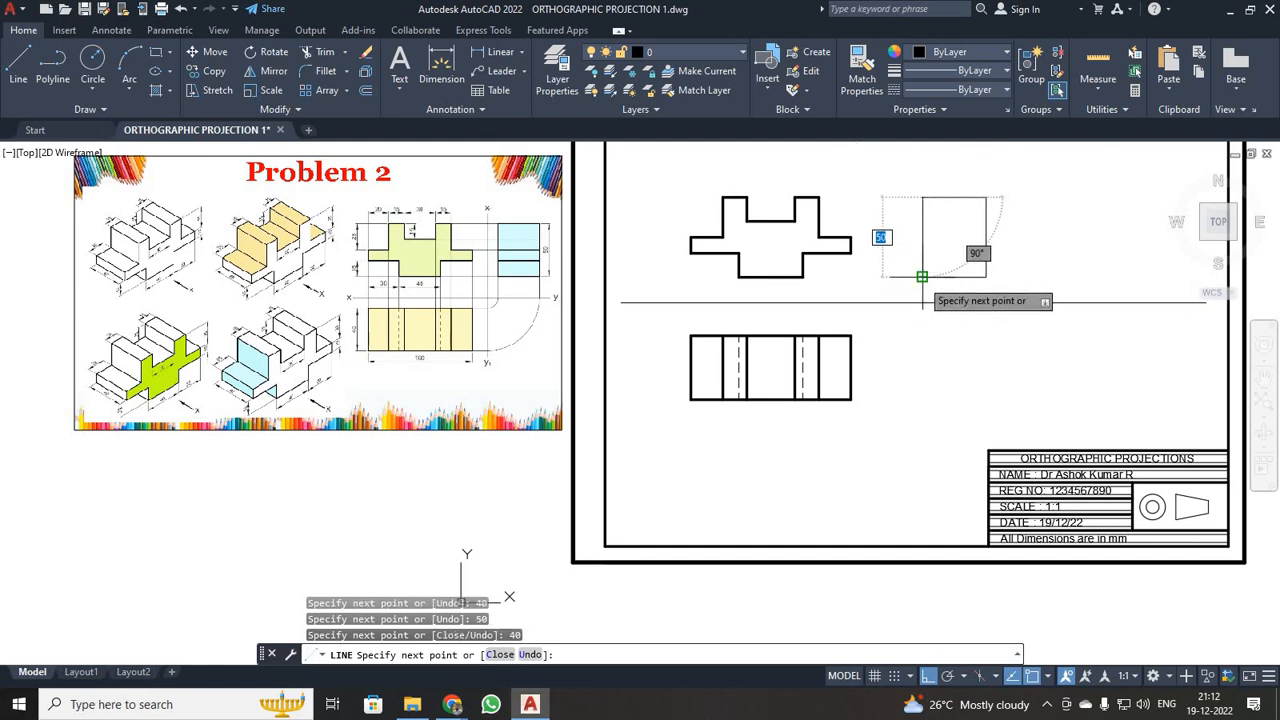
left_click(921, 277)
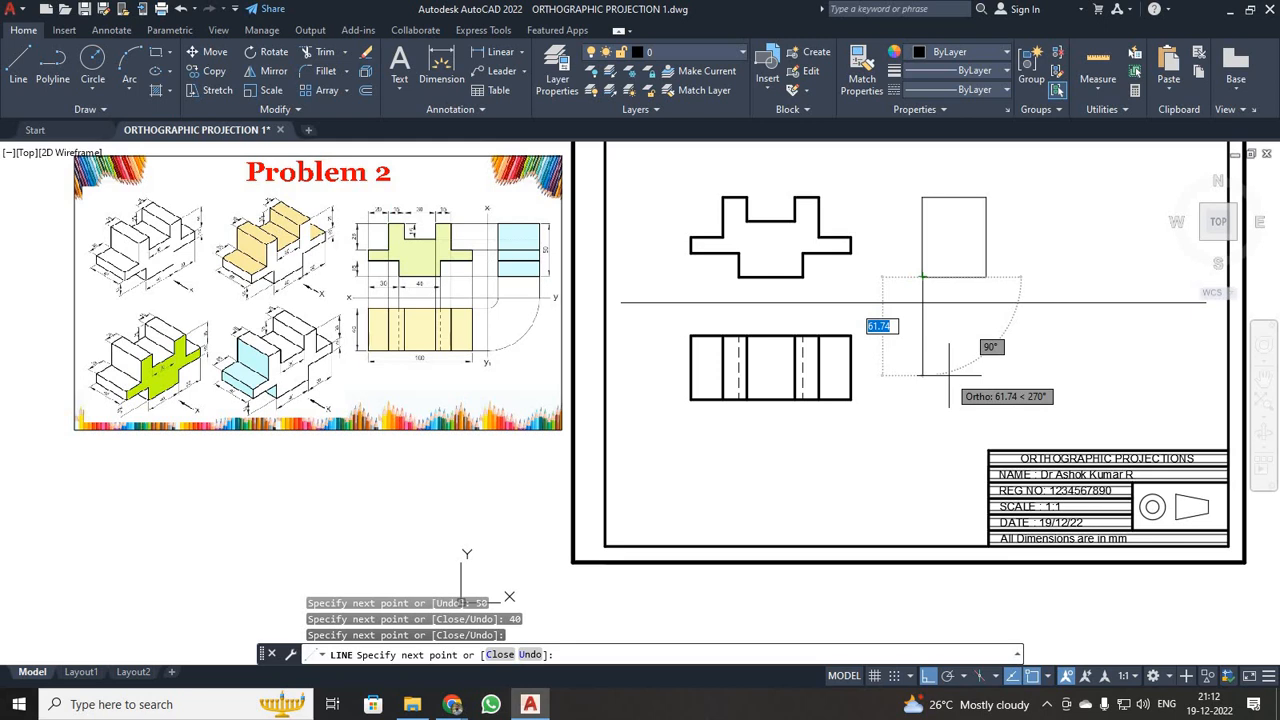
key("Escape")
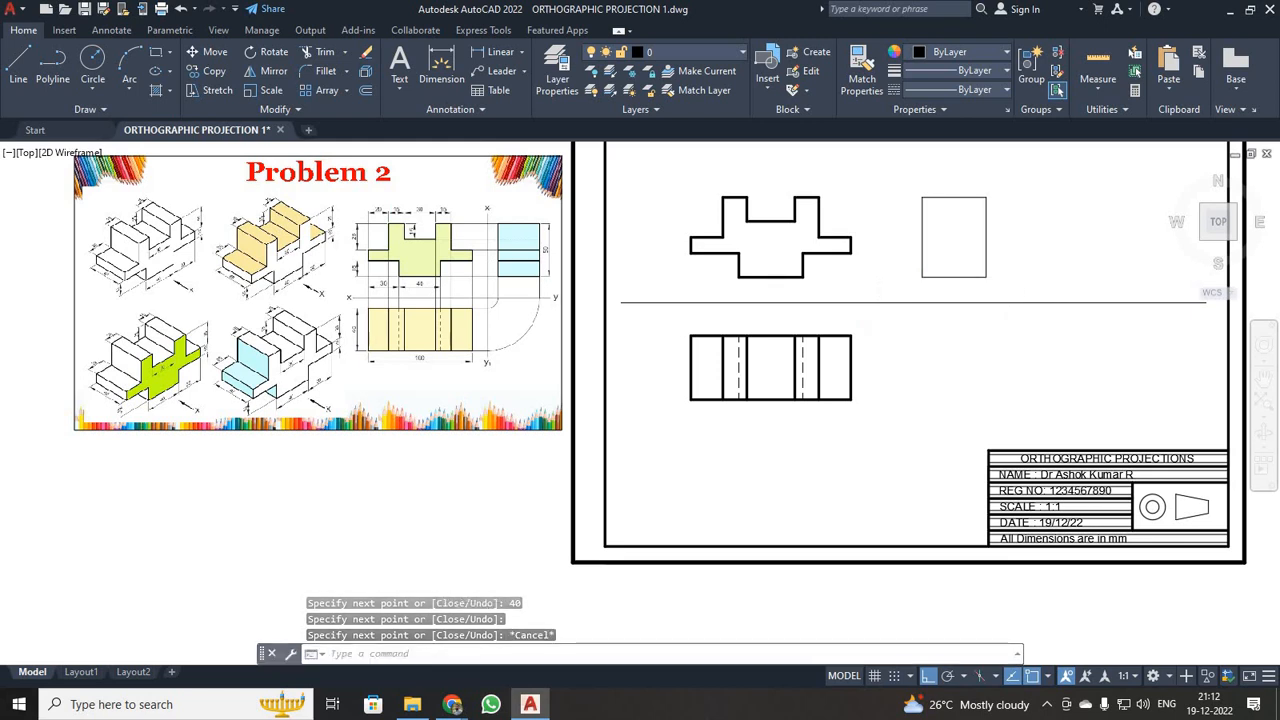
- Project the underside of the front view's right ledge across the side view as a horizontal line
scroll(949, 375, "up", 3)
scroll(423, 334, "down", 3)
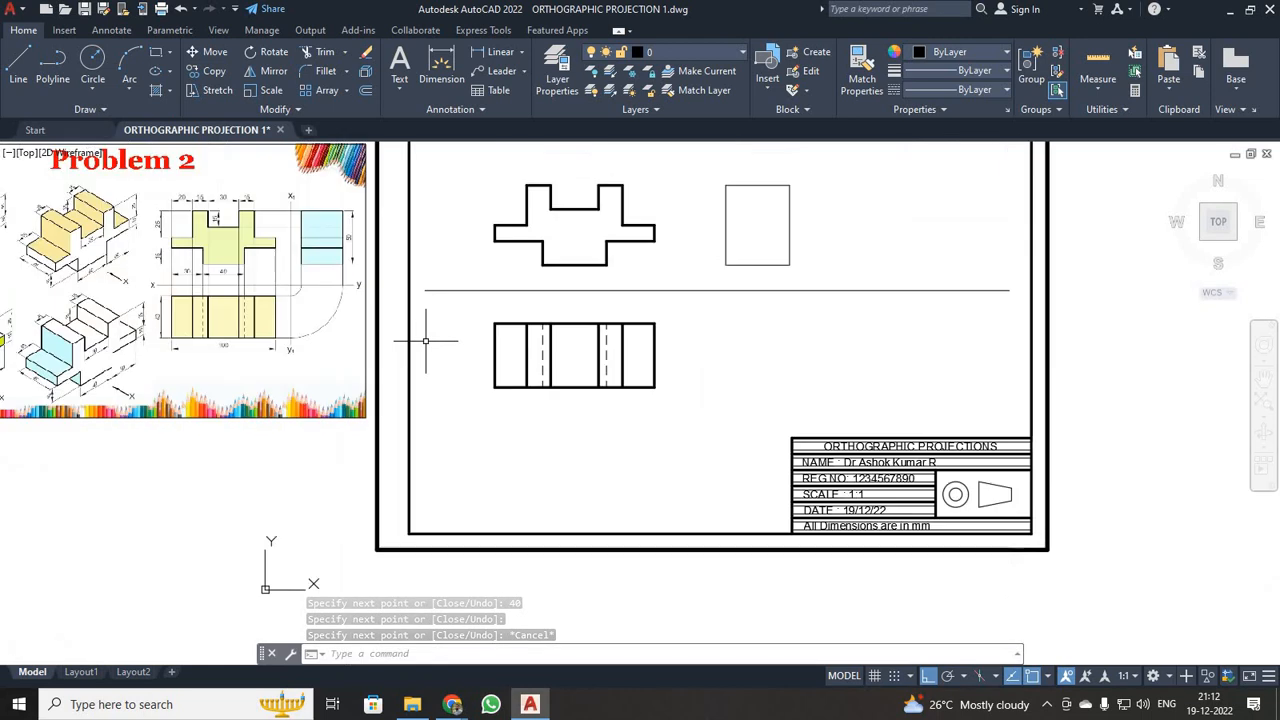
left_click(18, 65)
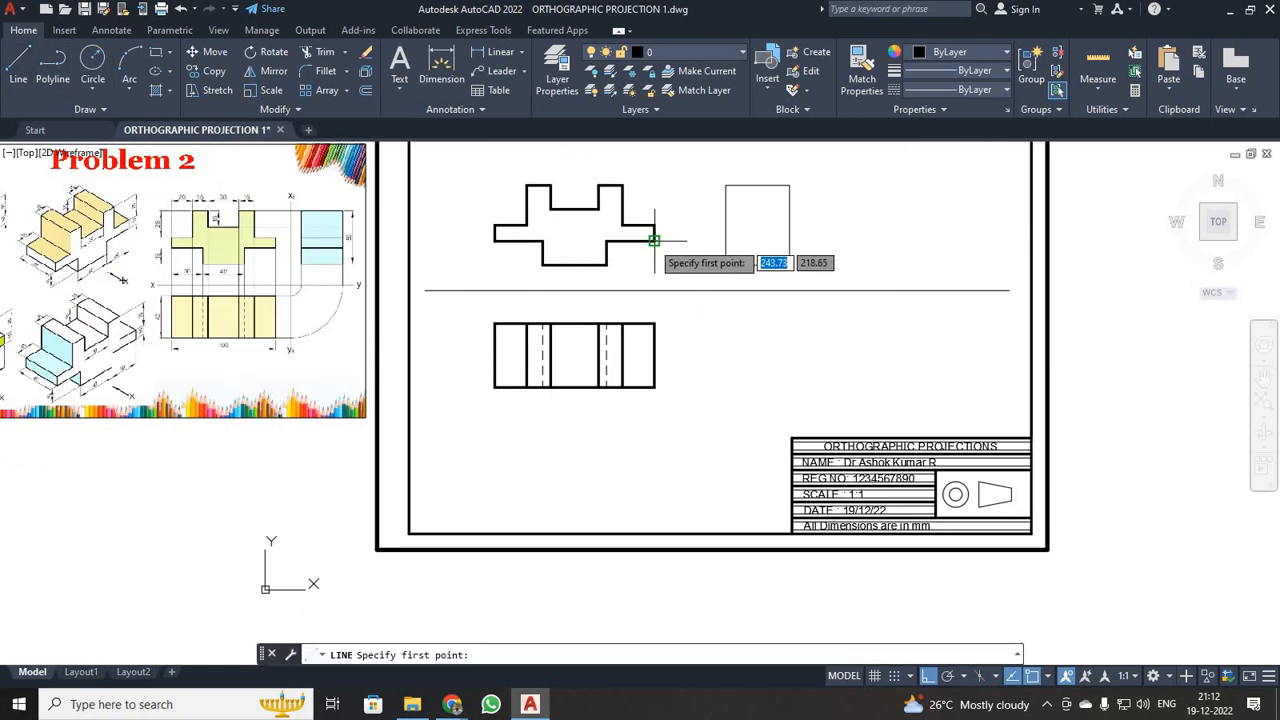
left_click(716, 240)
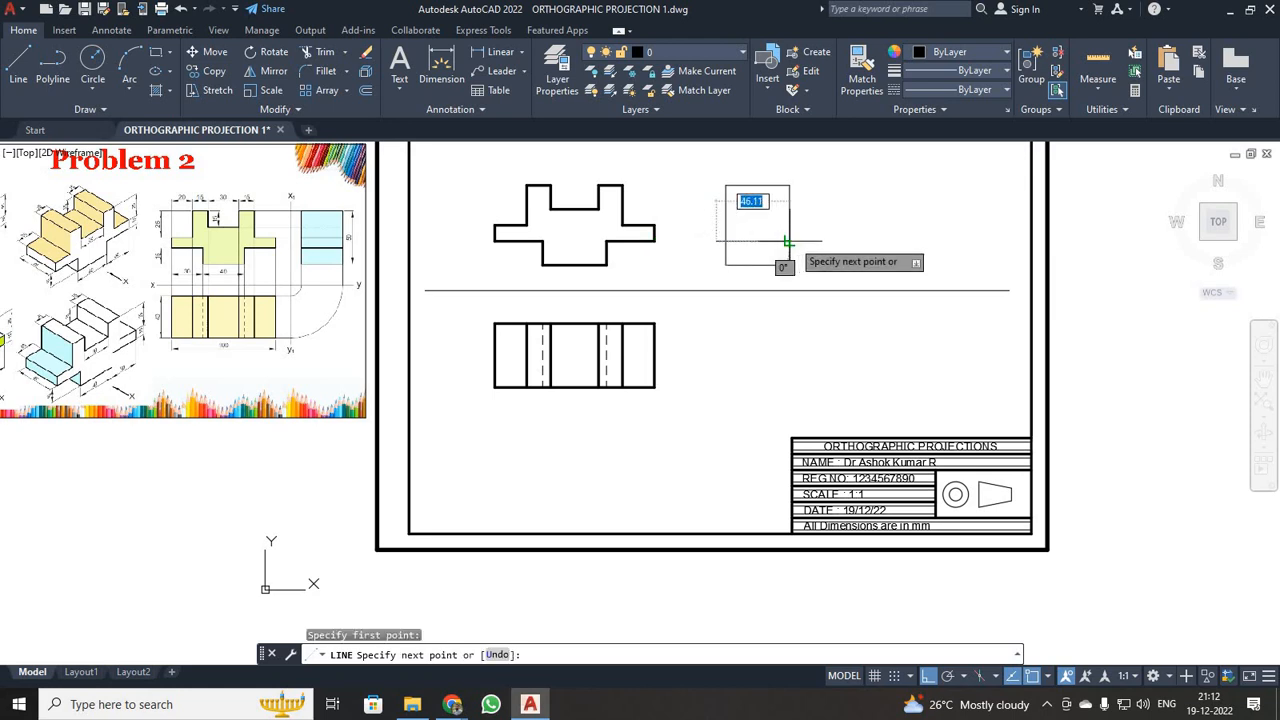
left_click(788, 241)
key("Escape")
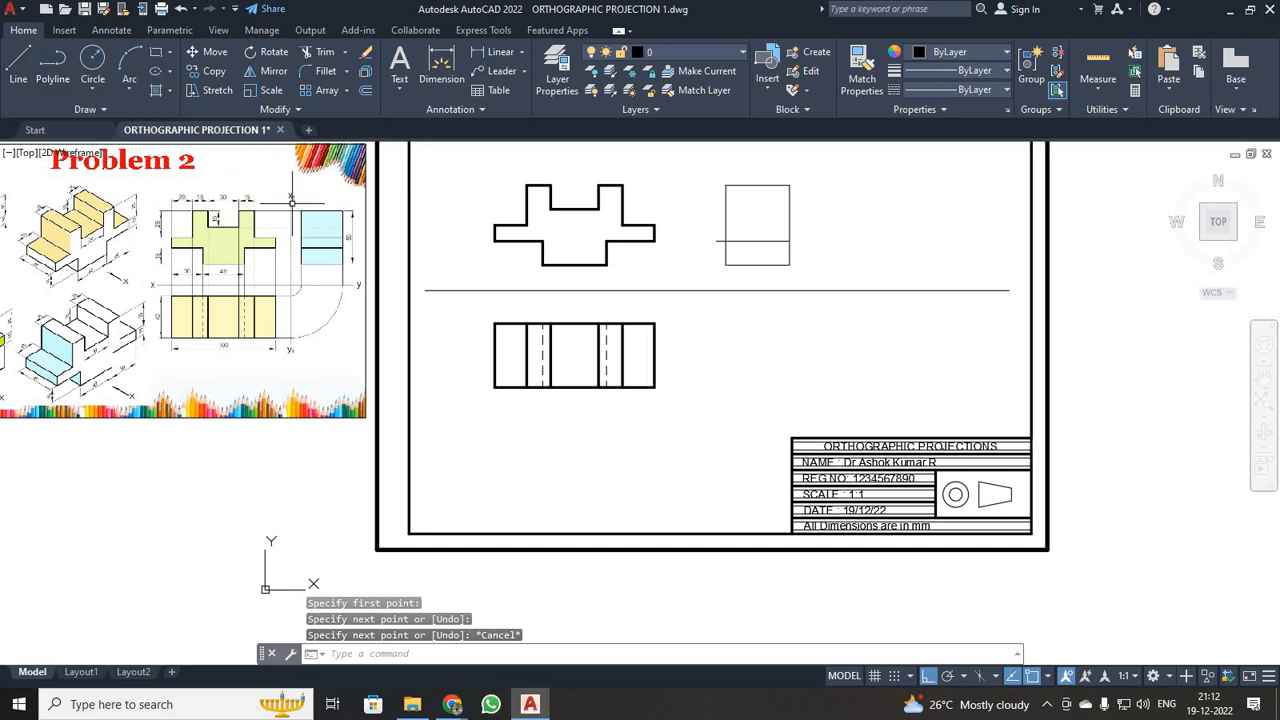
- Project the top edge of the front view's right ledge across the side view as a horizontal line
scroll(291, 203, "up", 2)
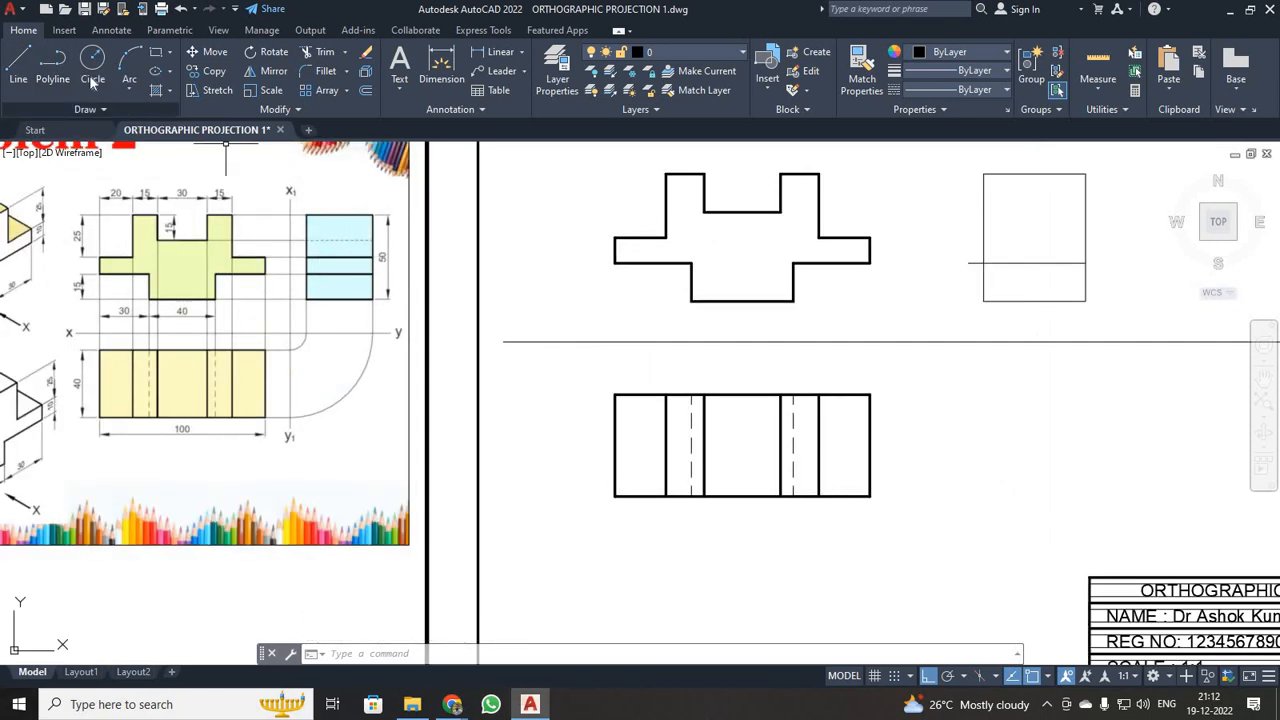
left_click(18, 65)
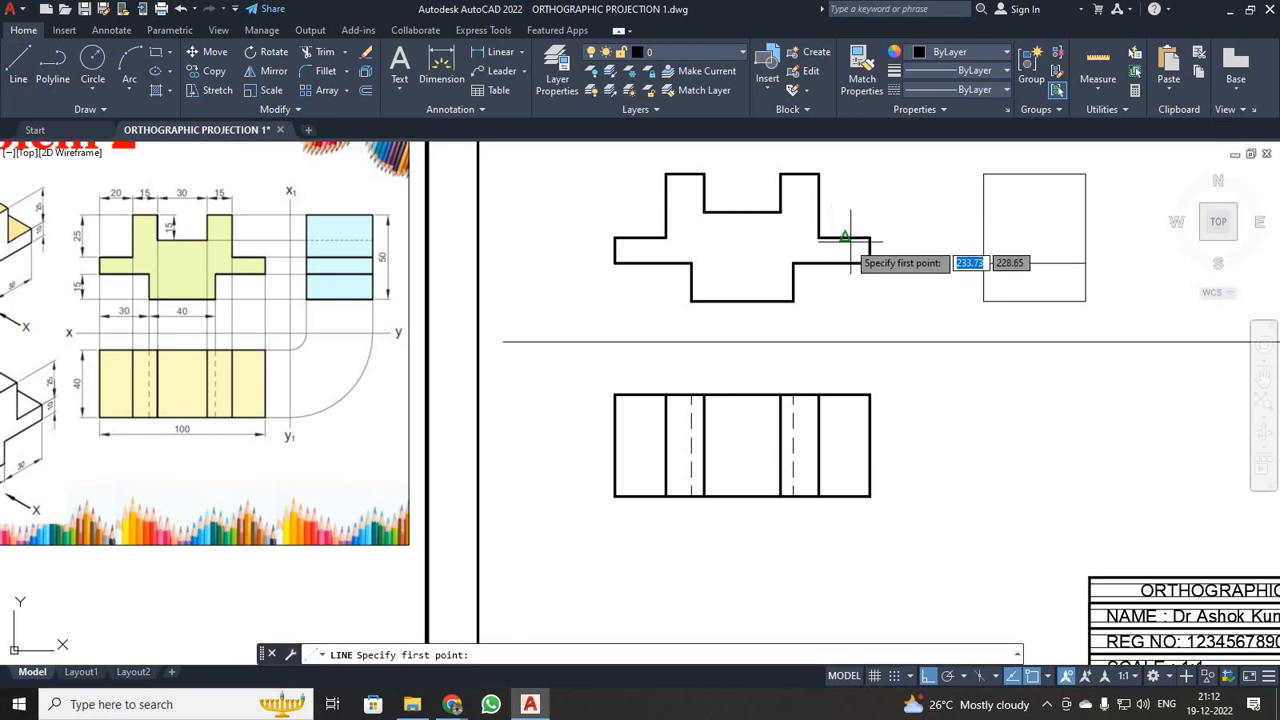
left_click(971, 237)
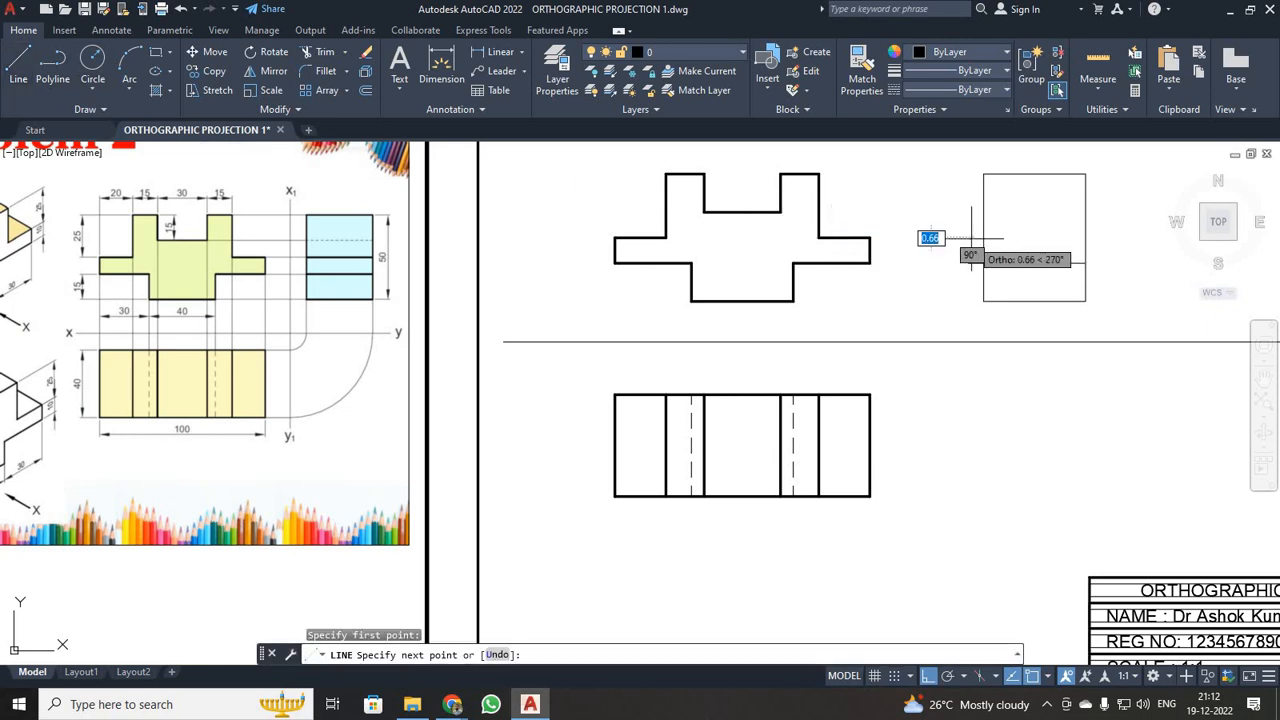
left_click(1085, 237)
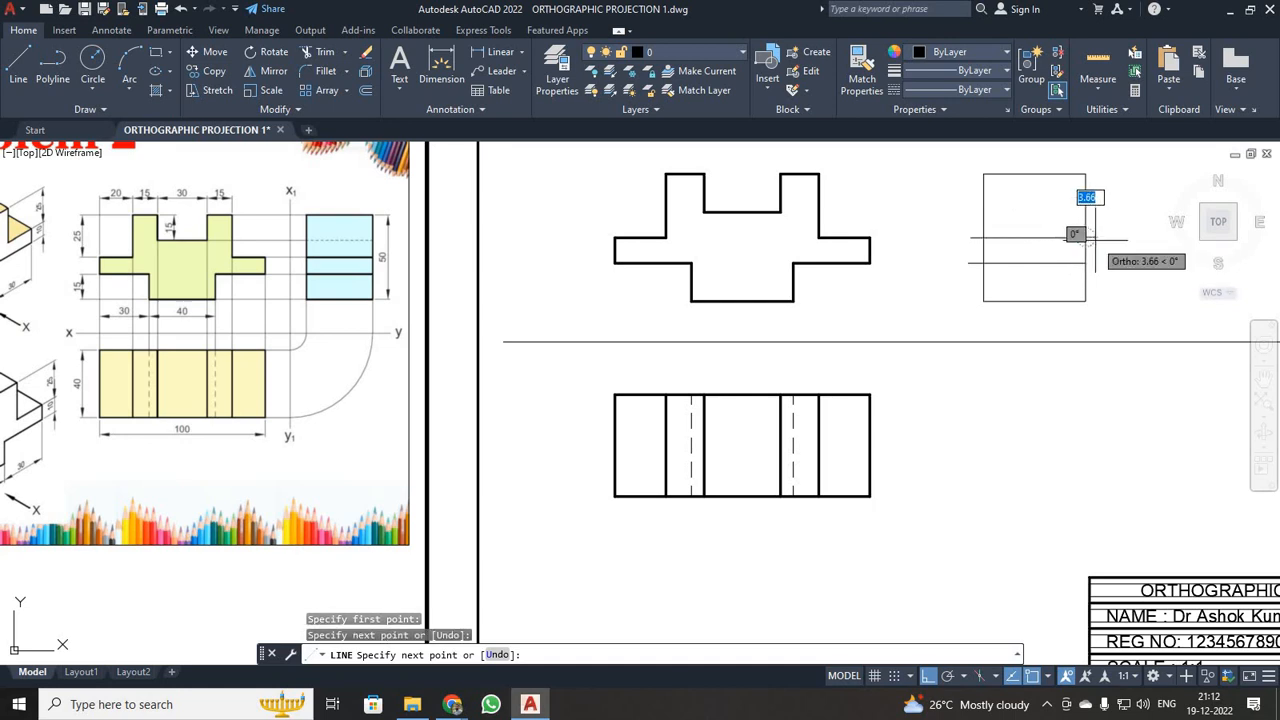
key("Escape")
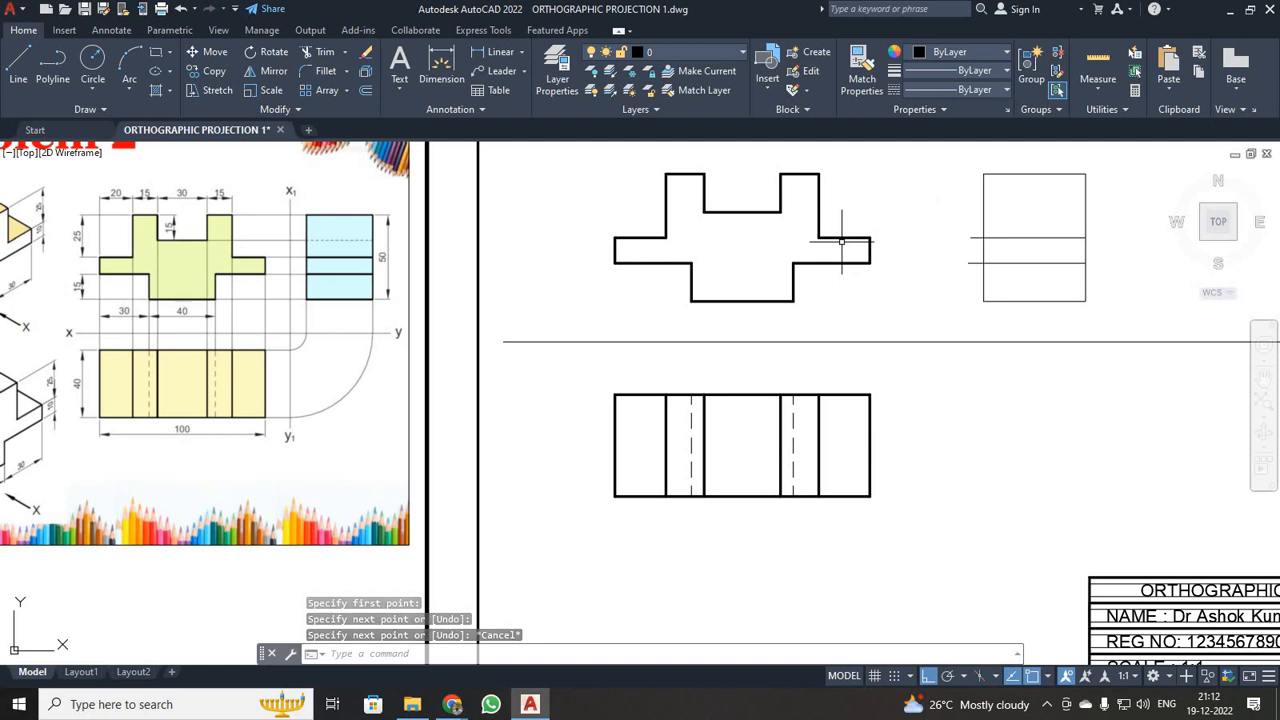
- Project the floor of the slot between the uprights across the side view's rectangle as a horizontal line
left_click(18, 65)
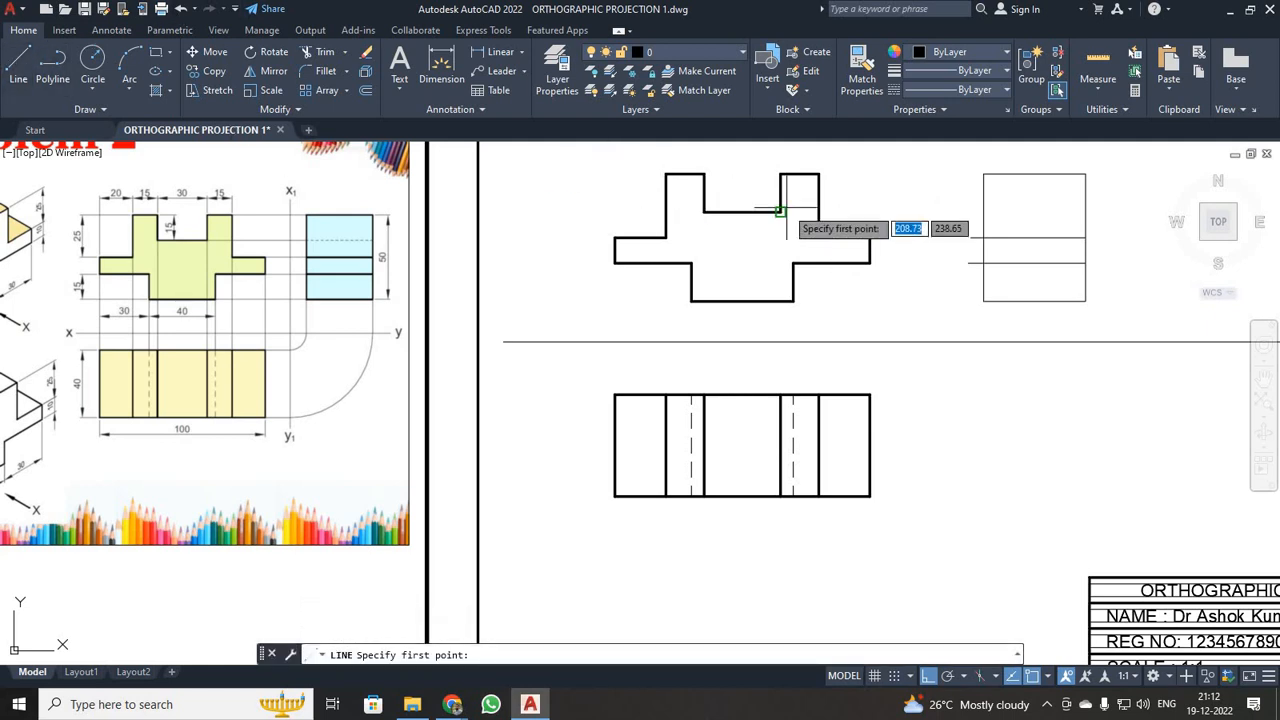
left_click(984, 211)
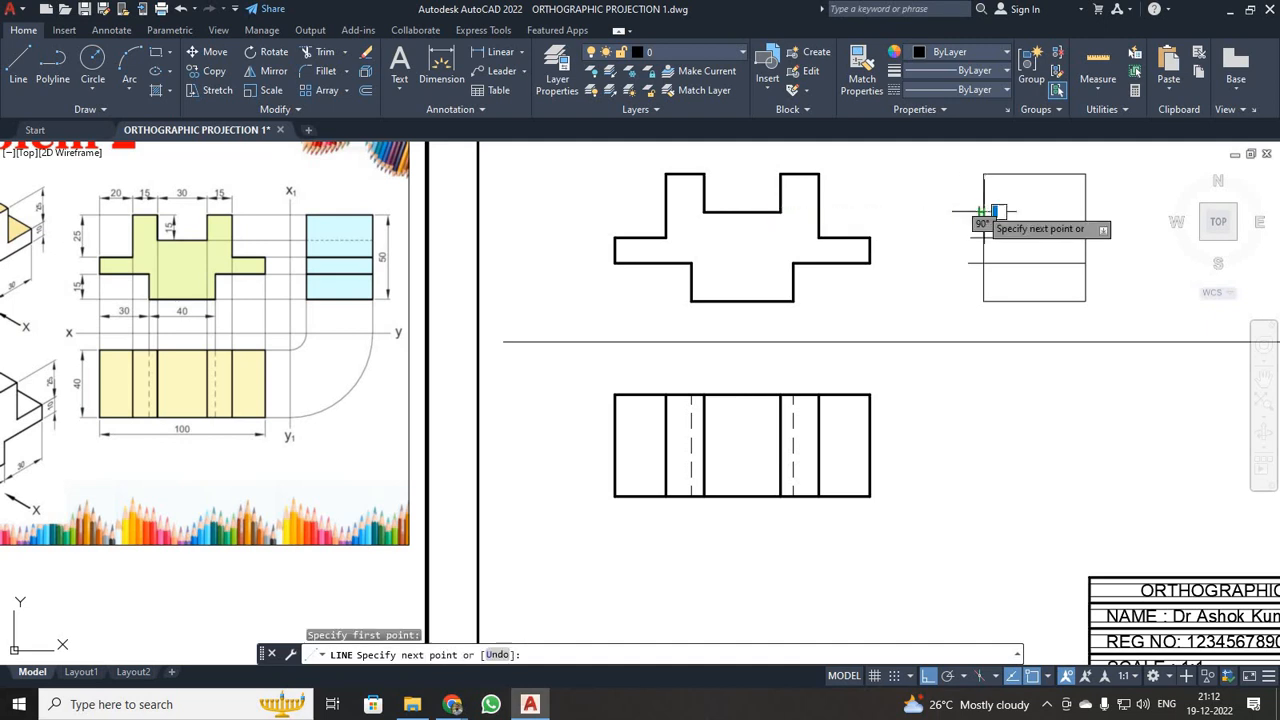
left_click(1085, 211)
key("Escape")
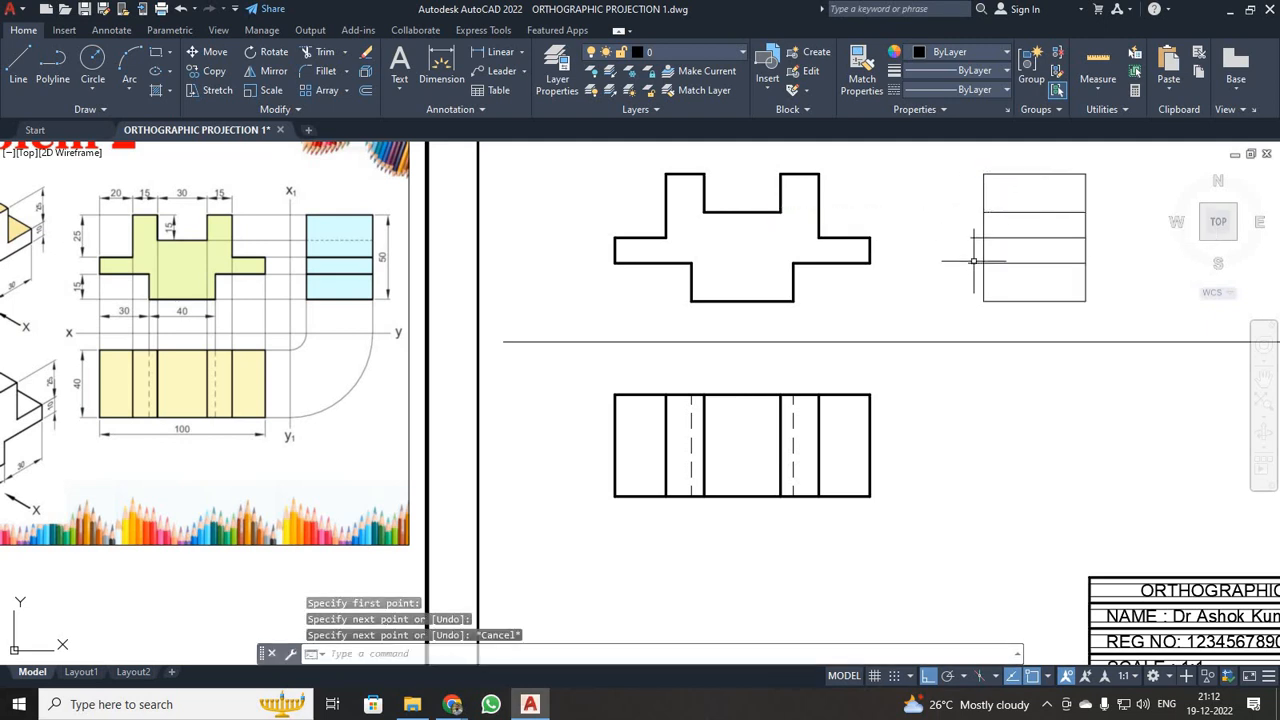
- Trim the overhangs of the two projected ledge lines outside the side view's left edge
left_click(311, 58)
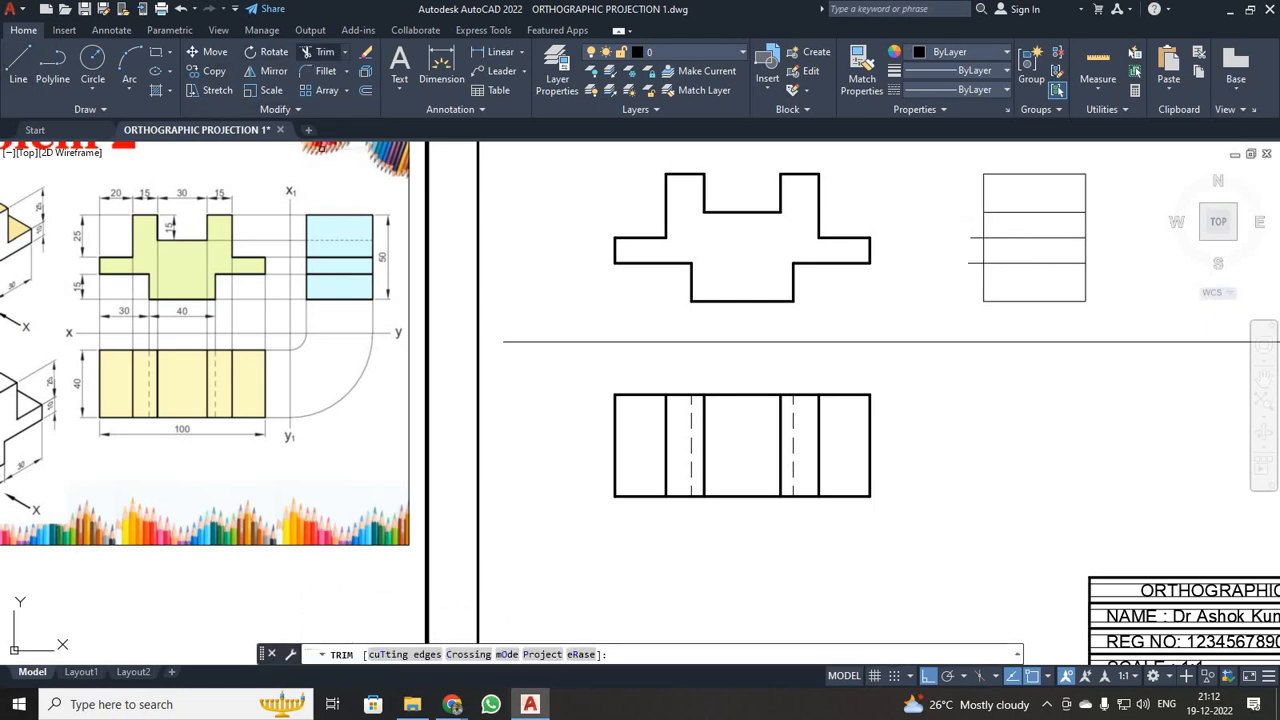
left_click(978, 250)
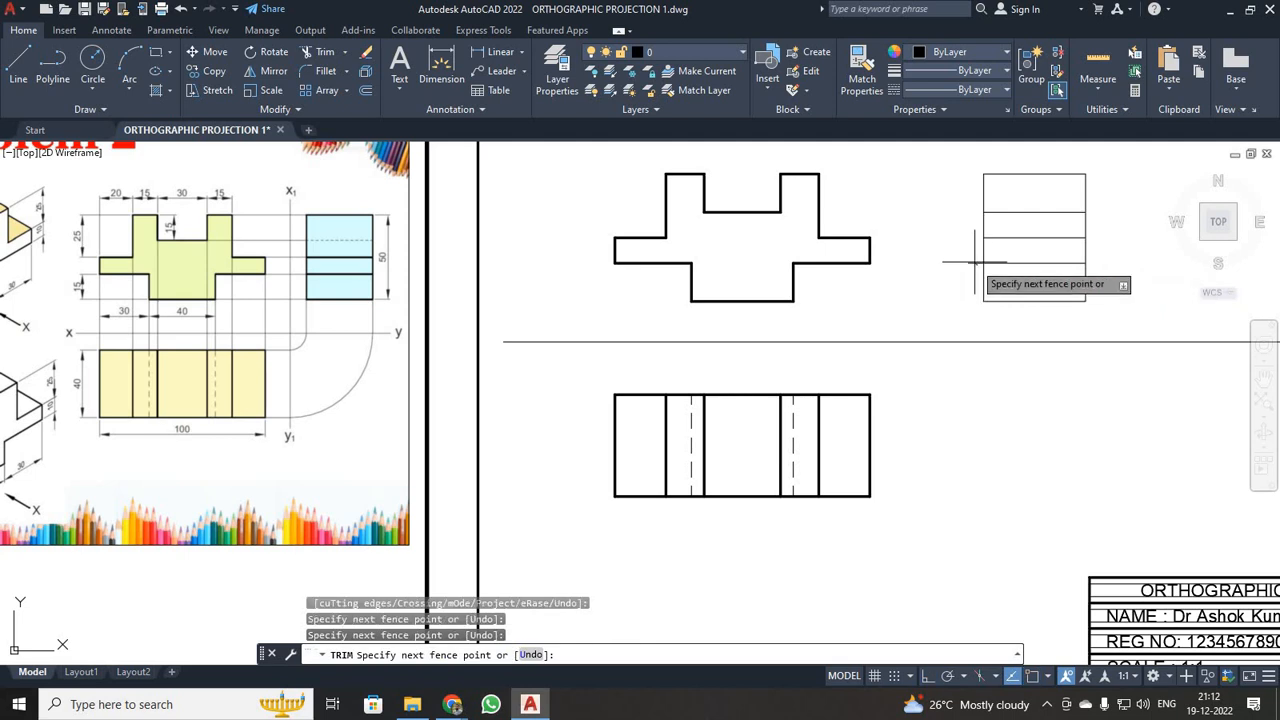
key("Return")
key("Escape")
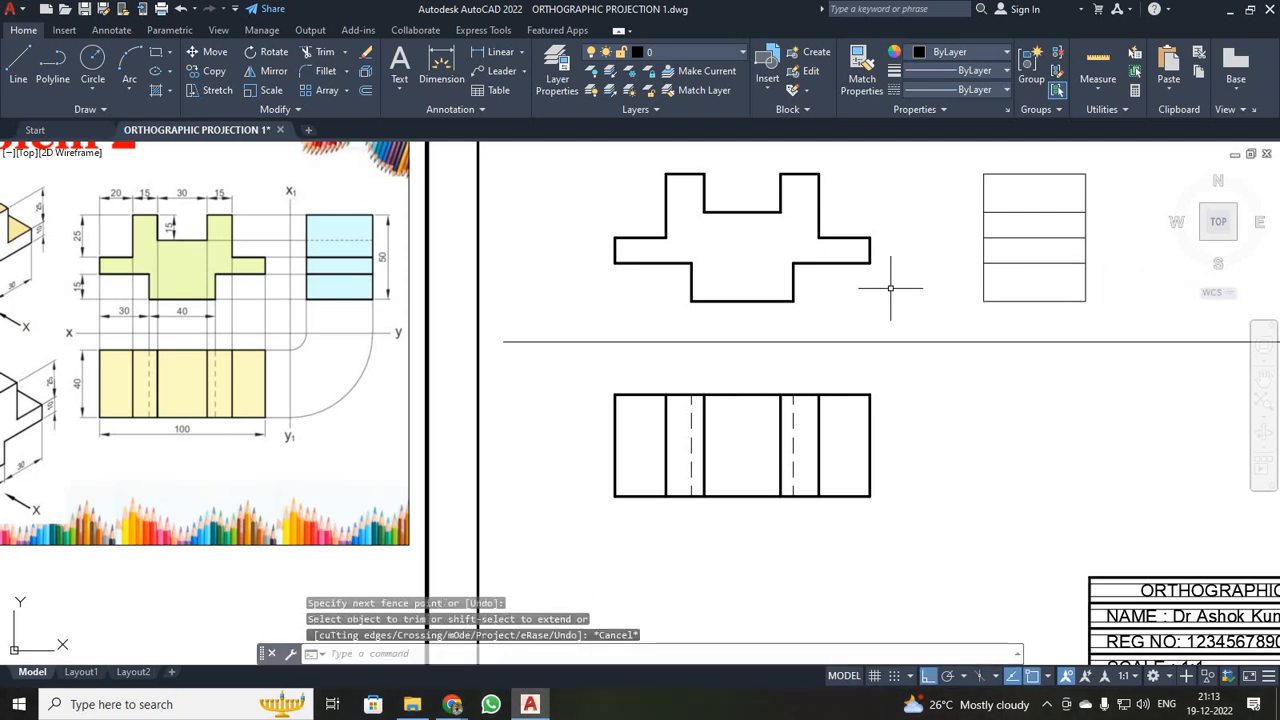
- Change the linetype of the slot floor line in the side view to DASHED2
left_click(1005, 211)
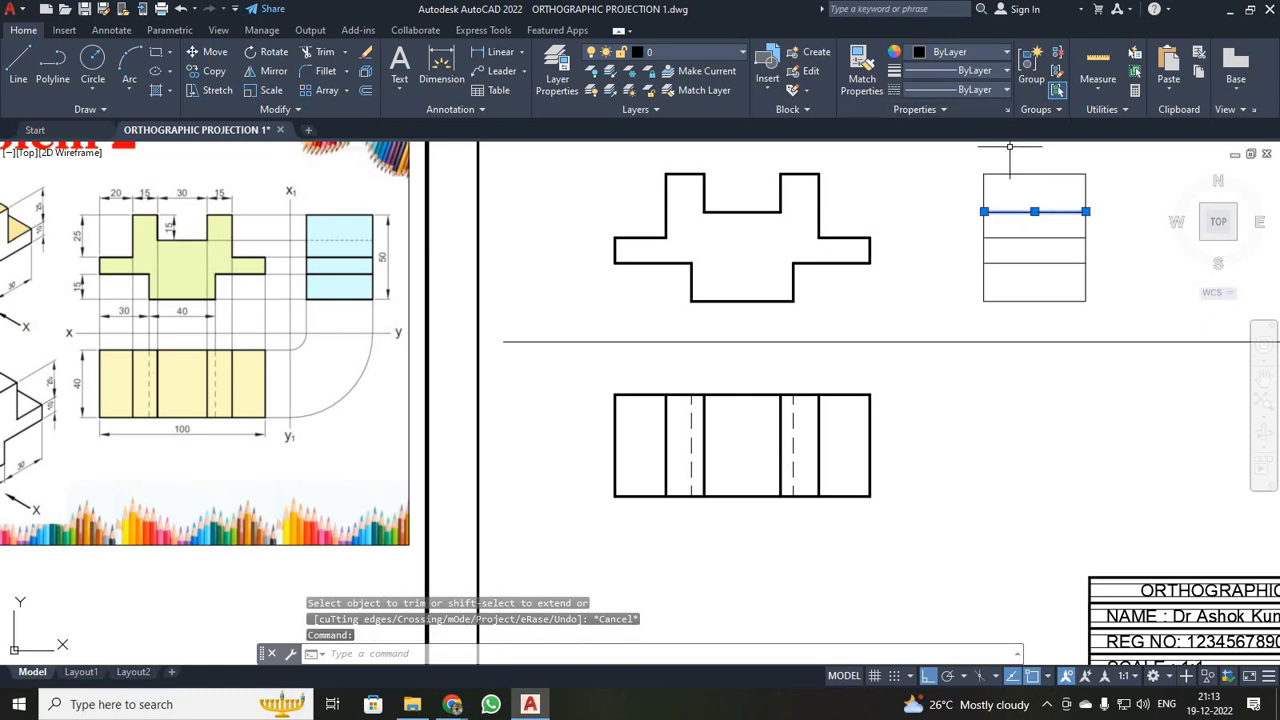
left_click(1005, 90)
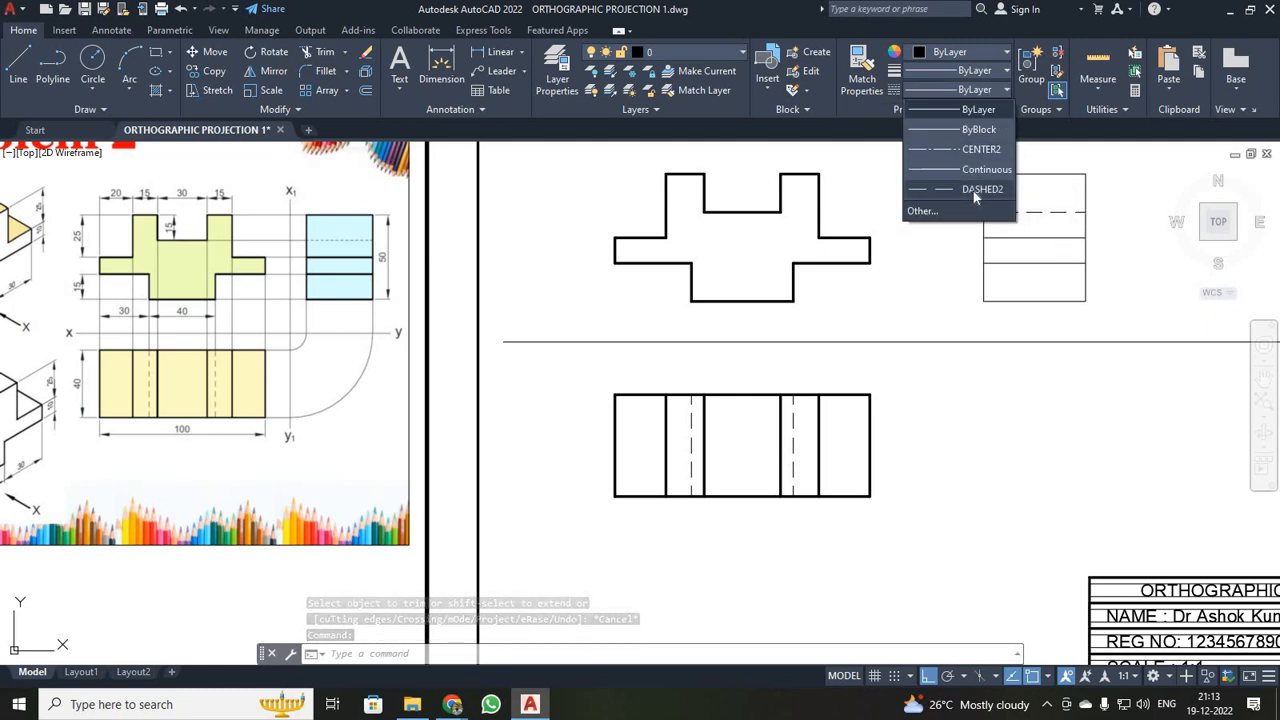
left_click(975, 190)
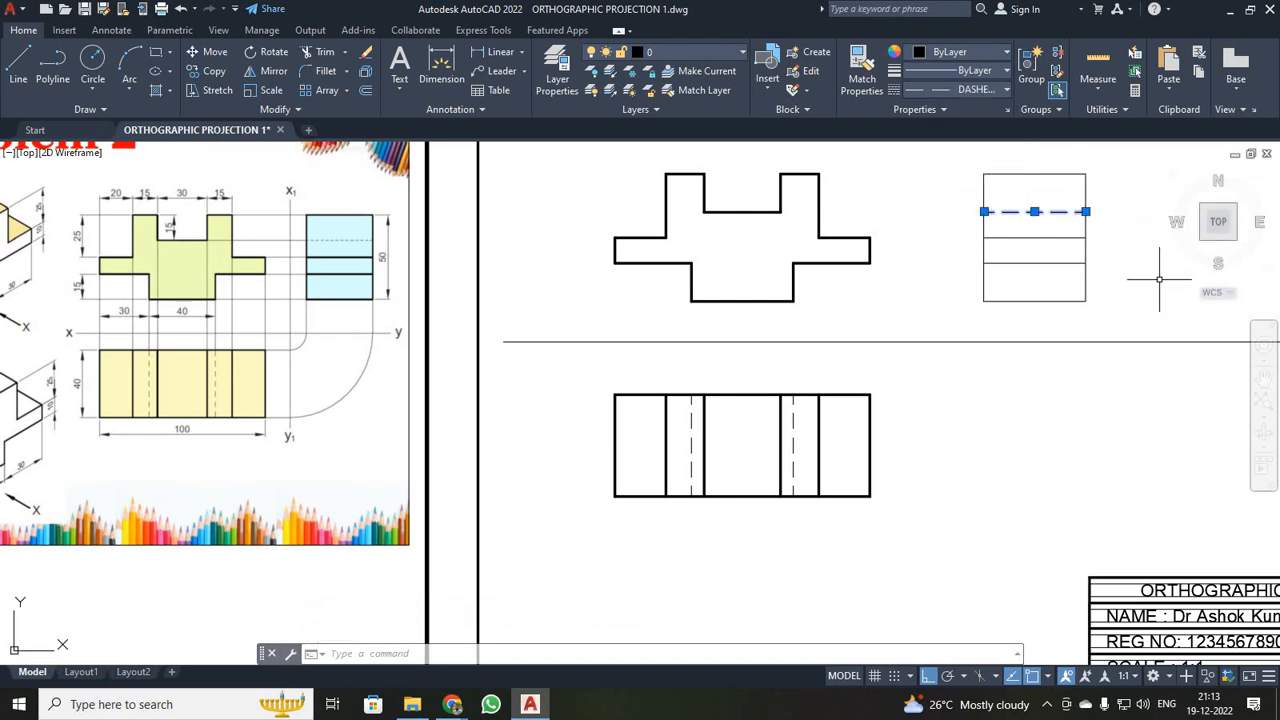
key("Escape")
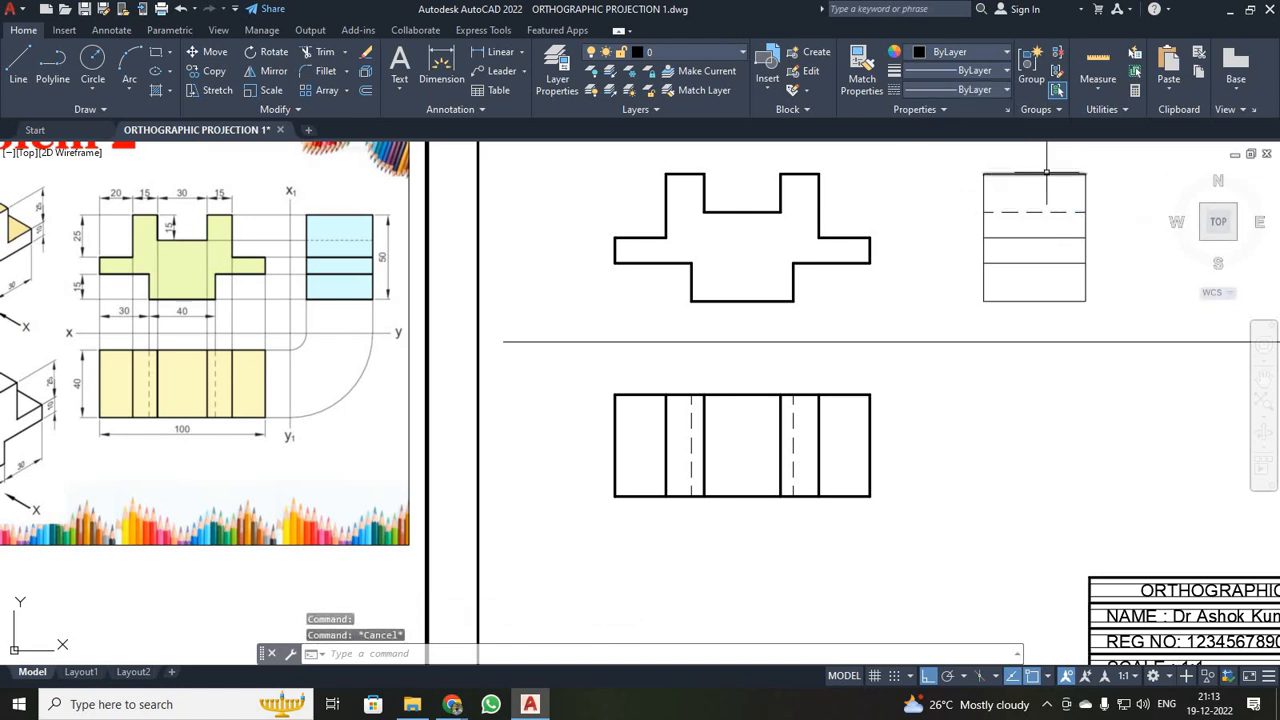
- Set the lineweight of the side view's outline and its two solid ledge lines to 0.35 mm, leaving out the dashed line
left_click(1046, 174)
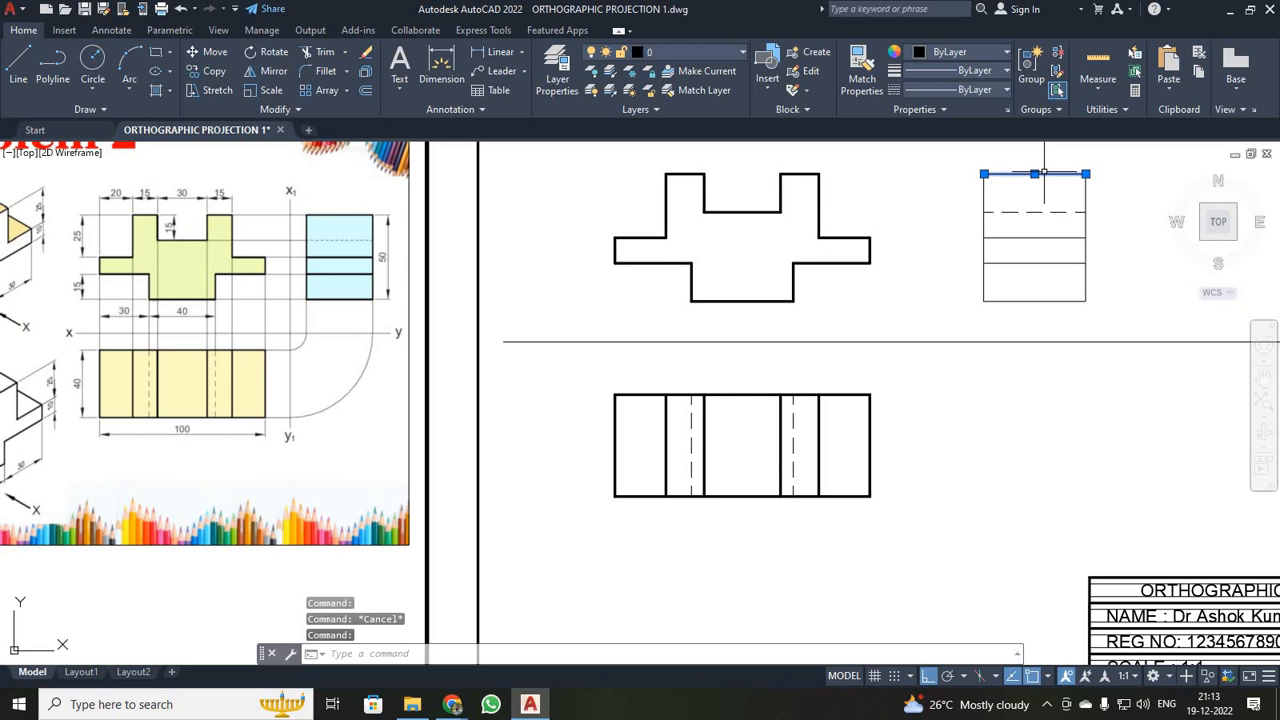
left_click(985, 187)
left_click(1021, 237)
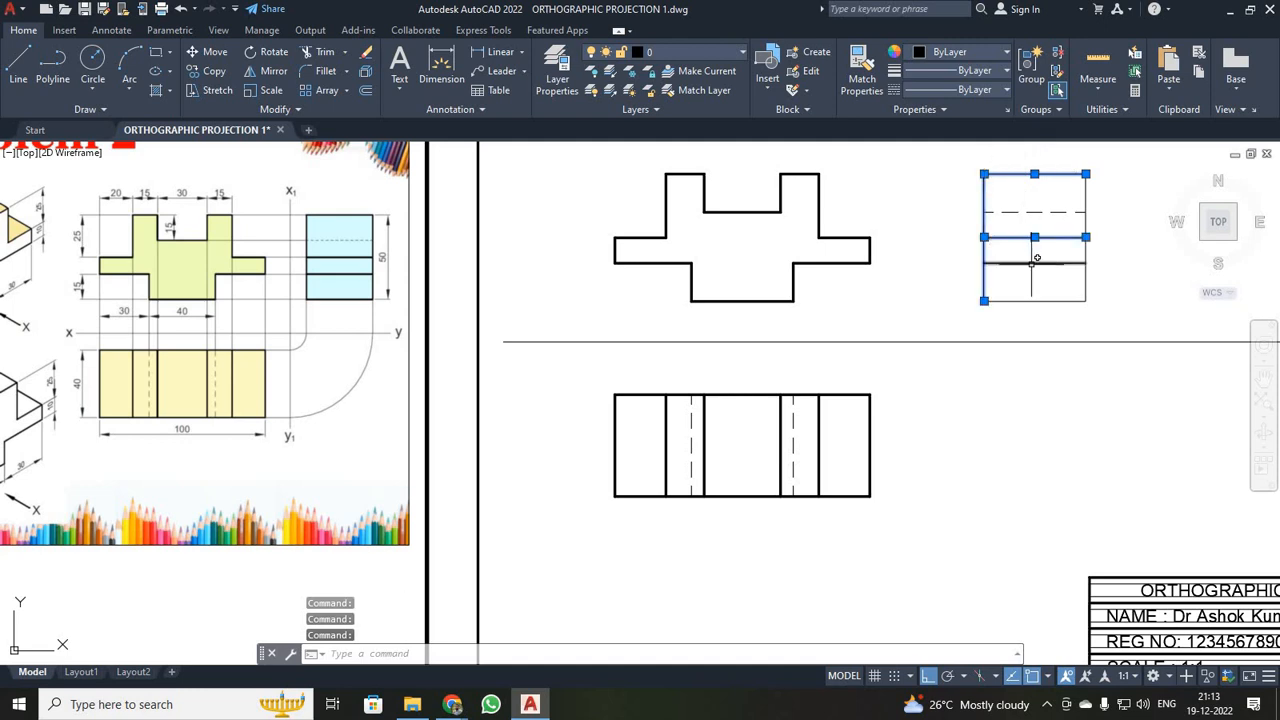
left_click(1028, 262)
left_click(1043, 300)
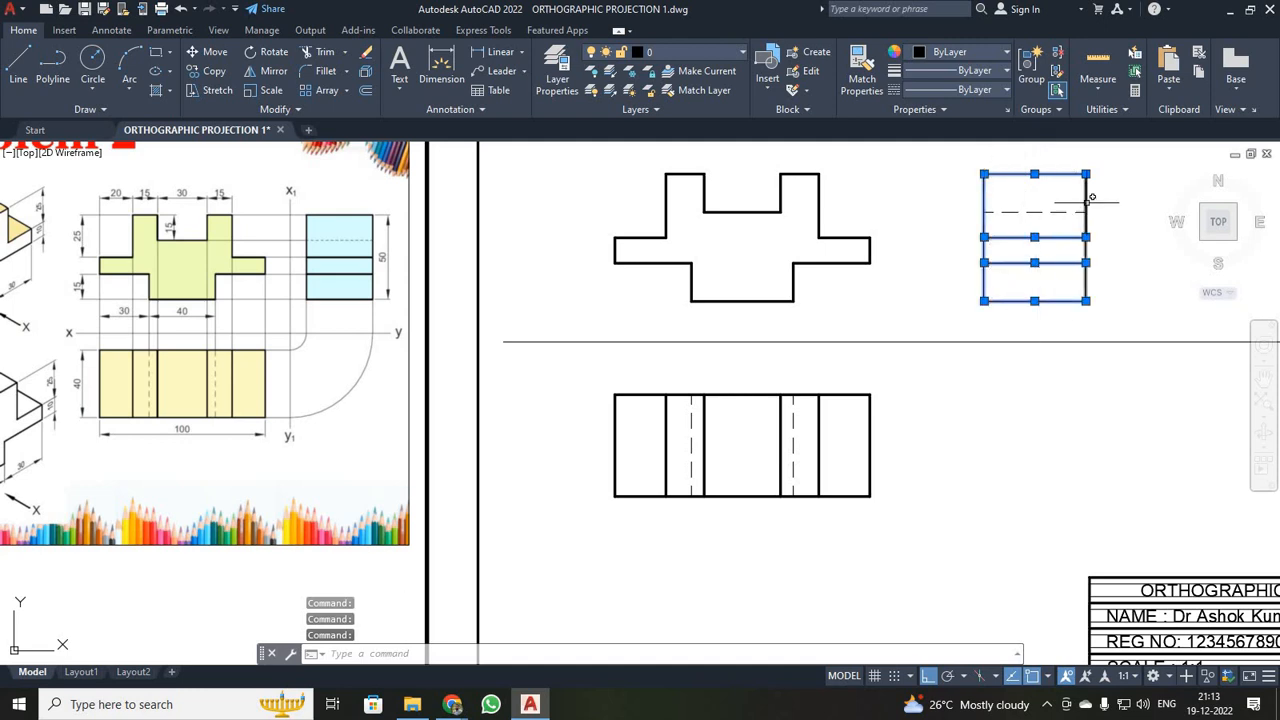
left_click(966, 69)
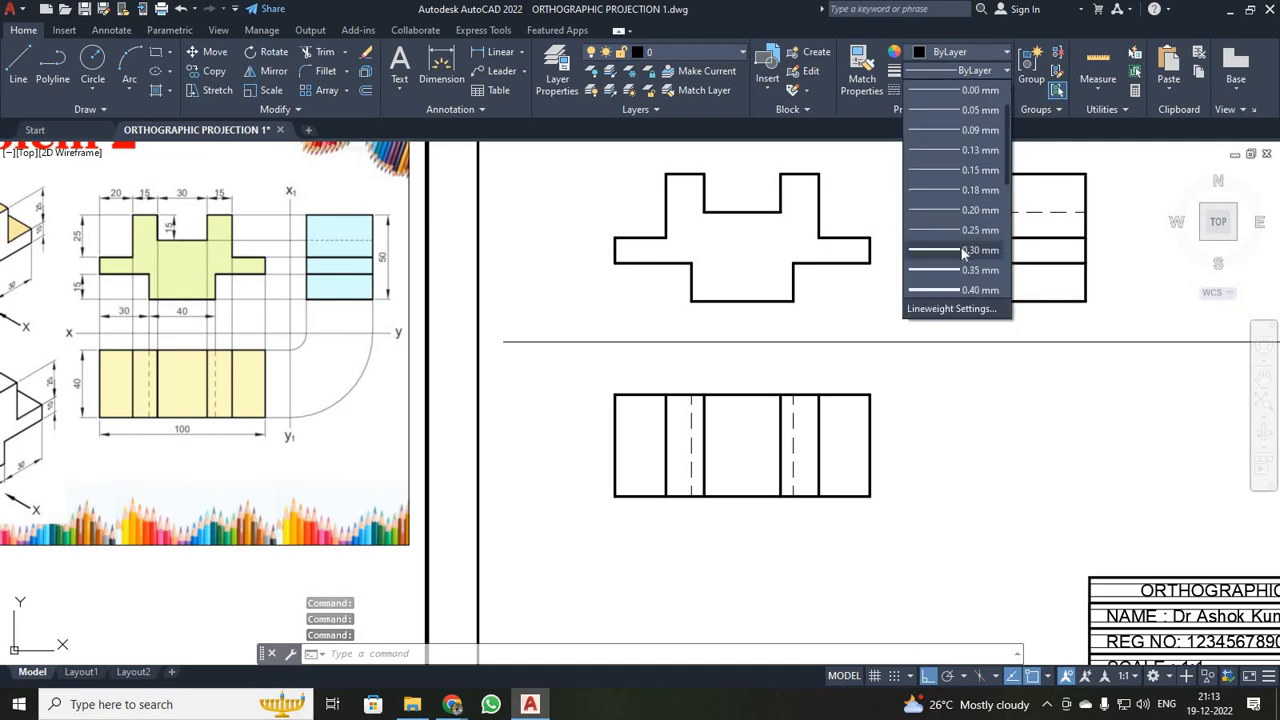
left_click(1100, 428)
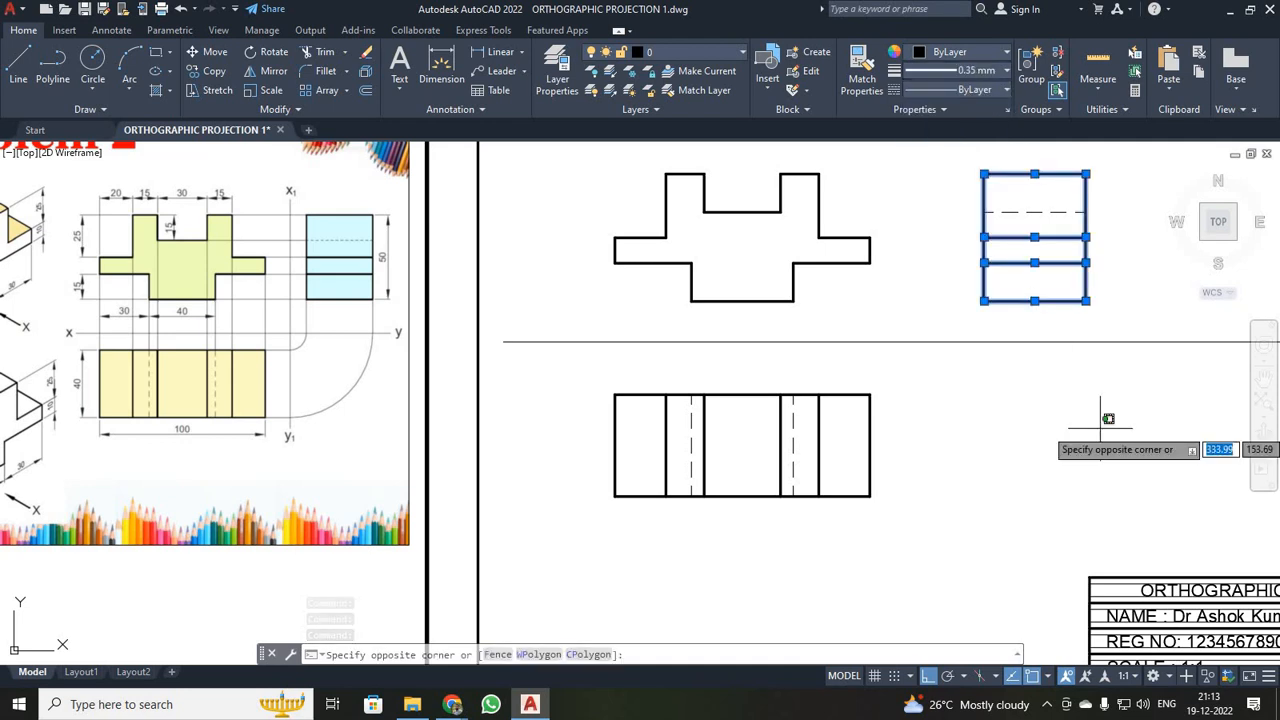
key("Escape")
key("Escape")
key("Escape")
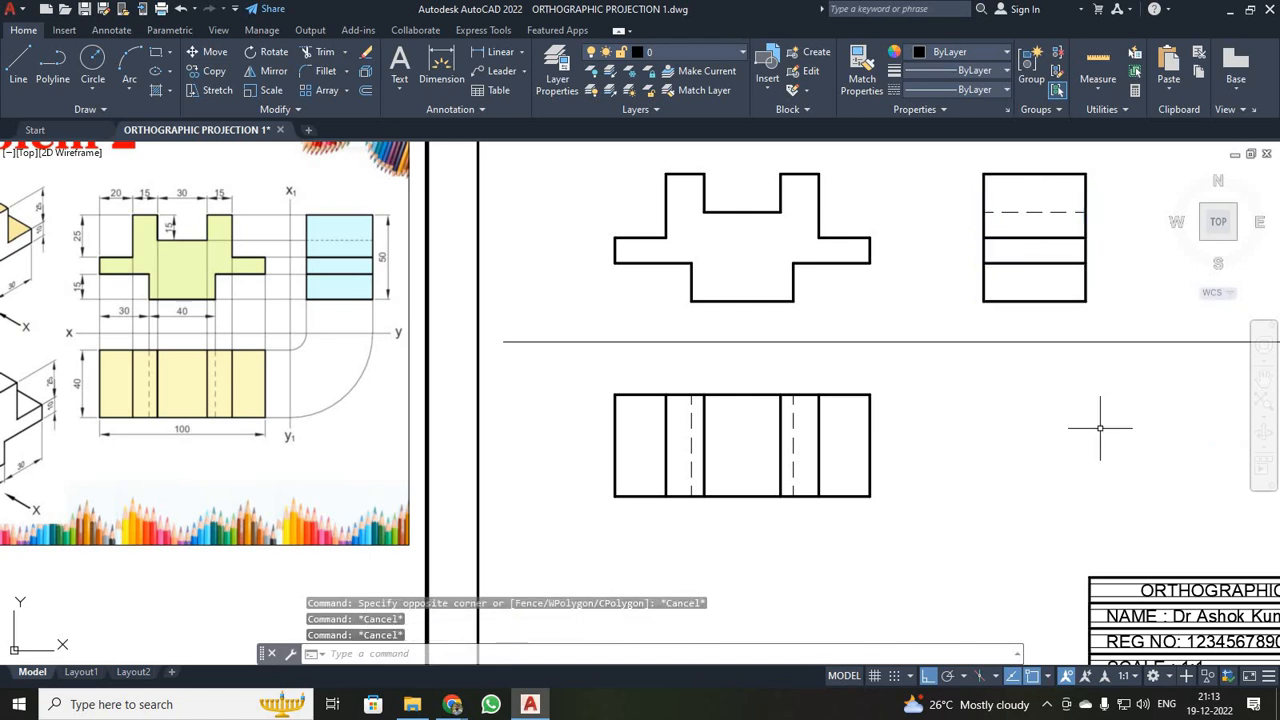
scroll(1100, 428, "down", 3)
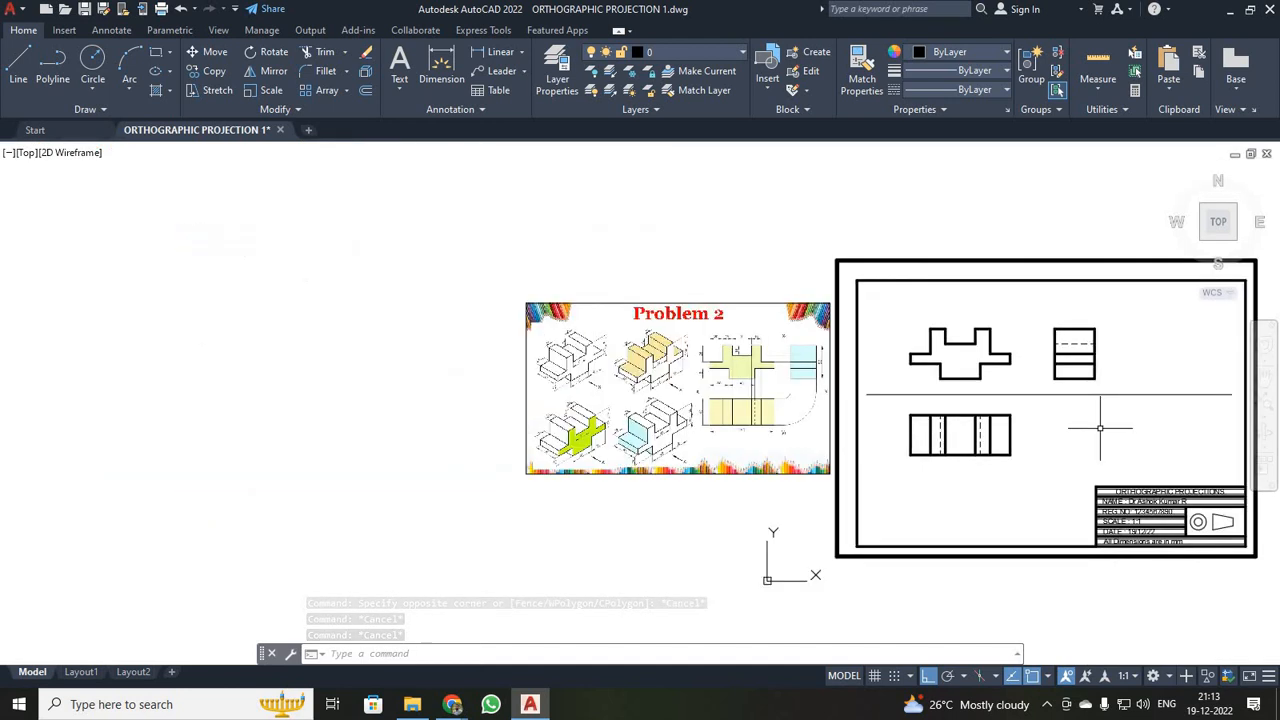
- Open the ISO-25 dimension style for modification and set its arrow size to 4
scroll(1100, 428, "up", 4)
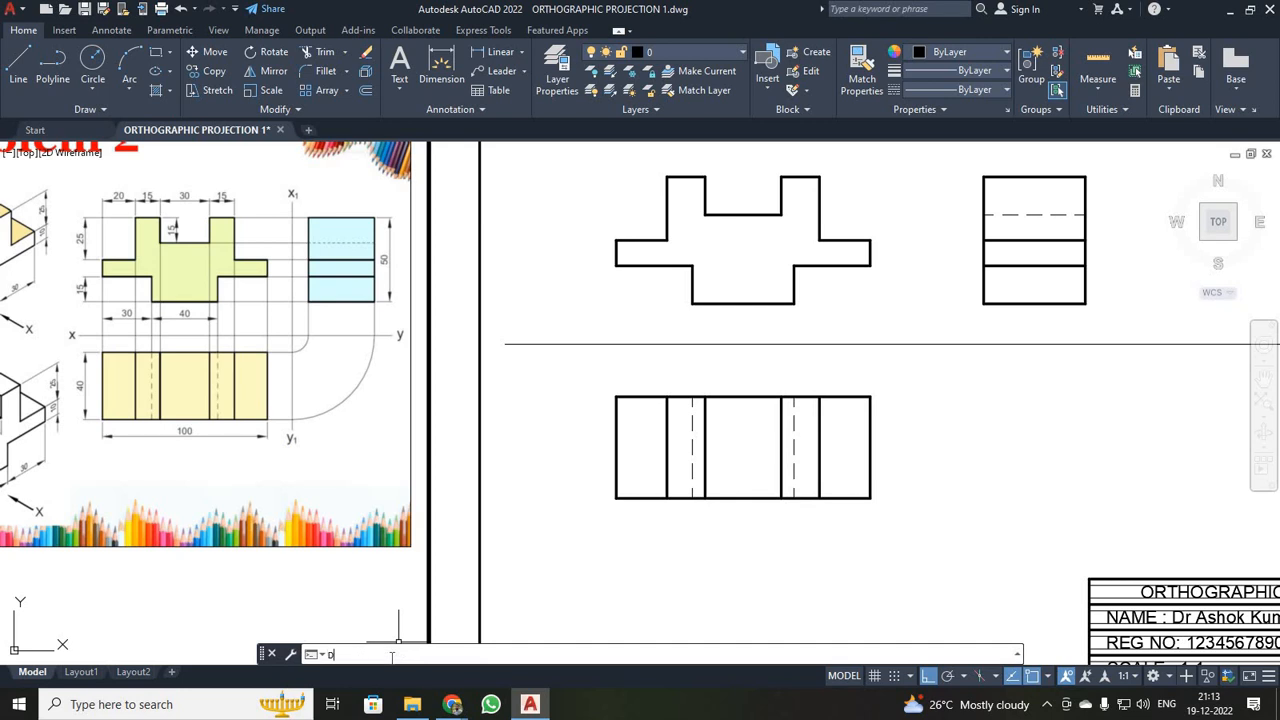
type("TY")
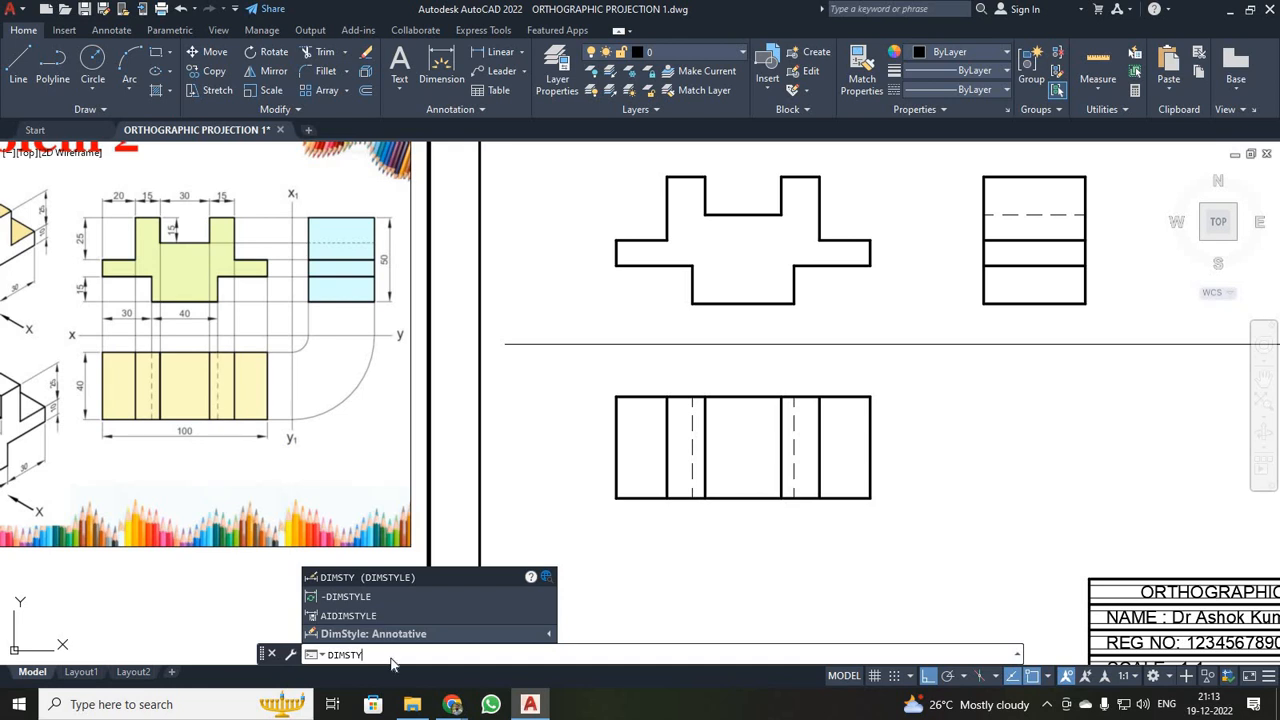
key("Return")
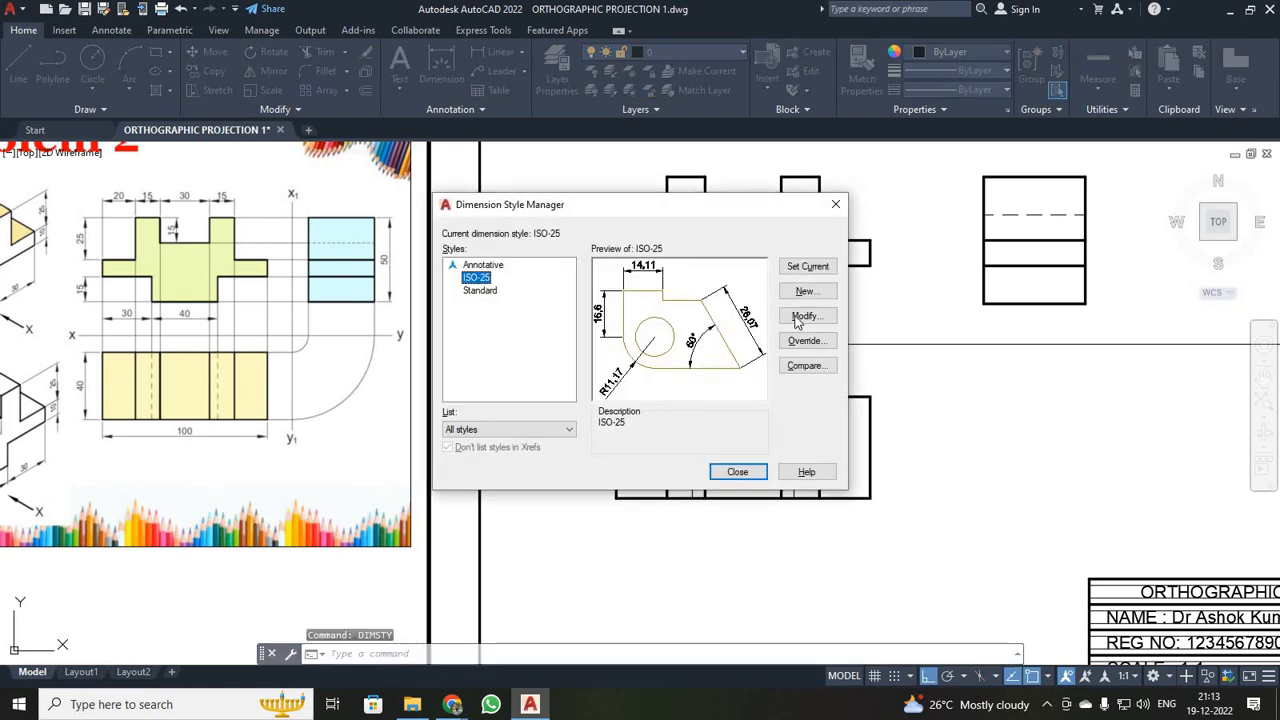
left_click(797, 318)
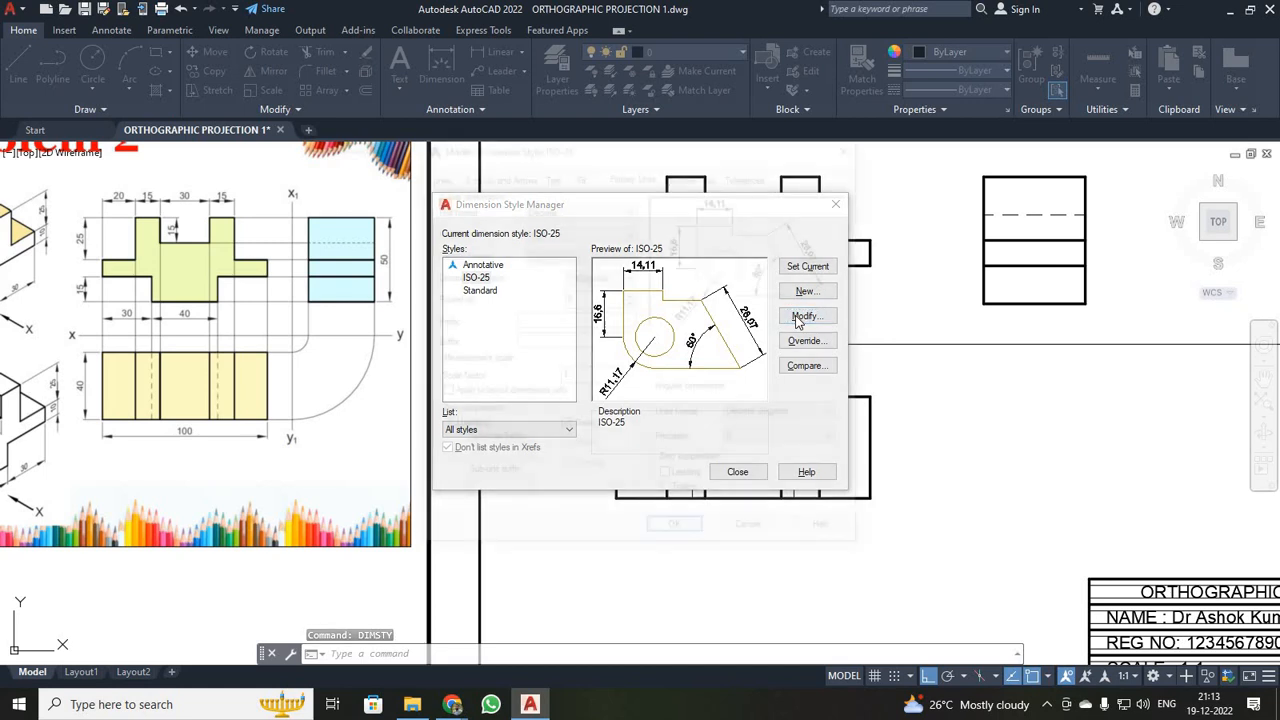
left_click(490, 175)
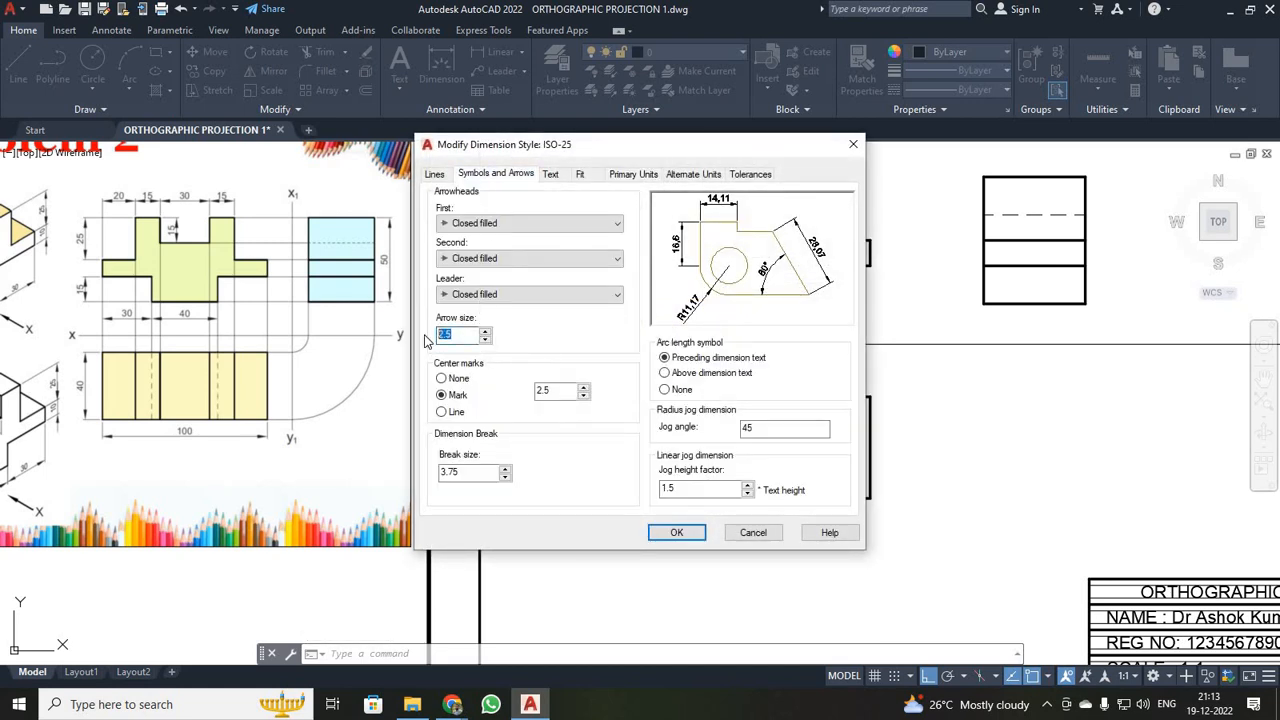
left_click(550, 175)
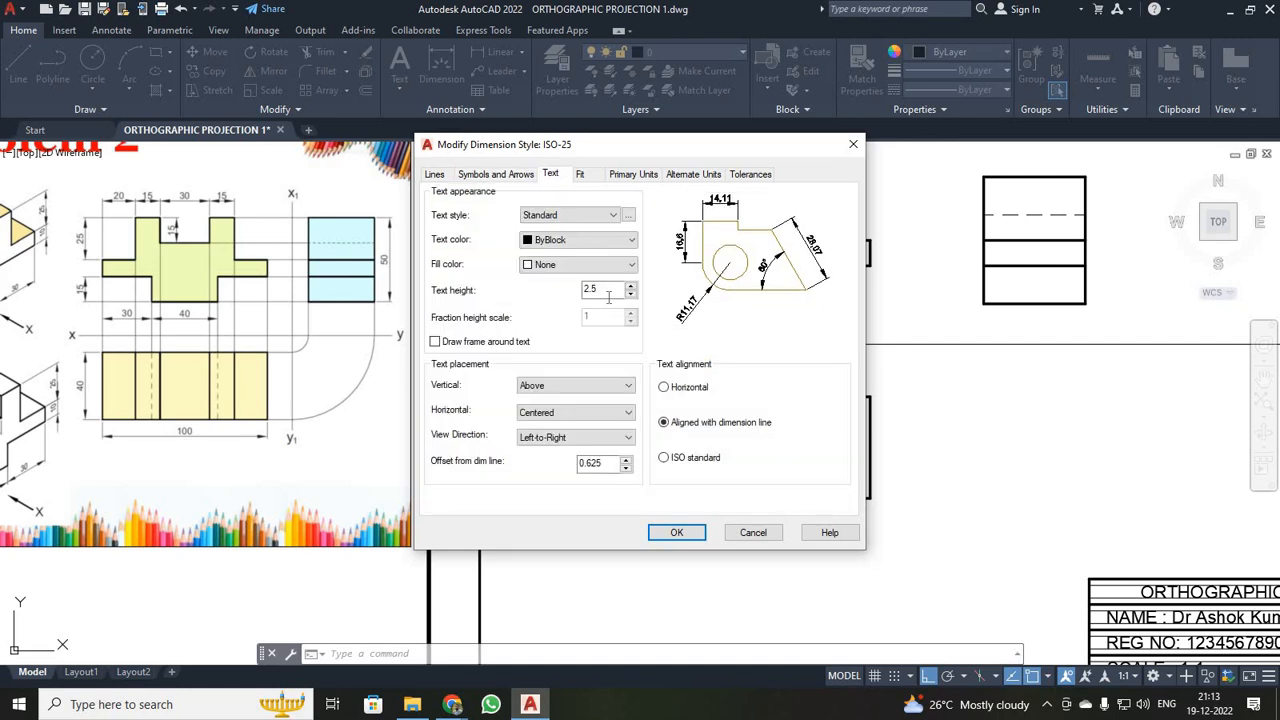
left_click(491, 177)
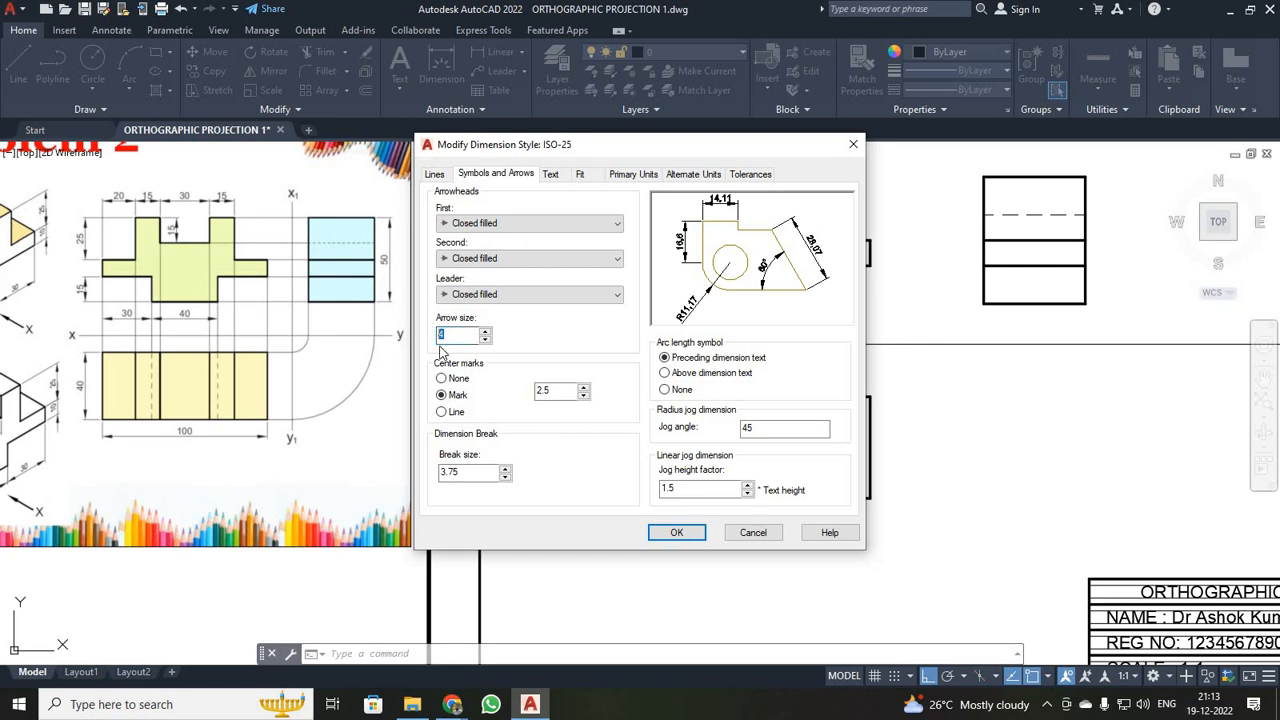
- Set the ISO-25 style's text height to 5 and linear precision to 0.00, and apply the dimension style changes
left_click(551, 176)
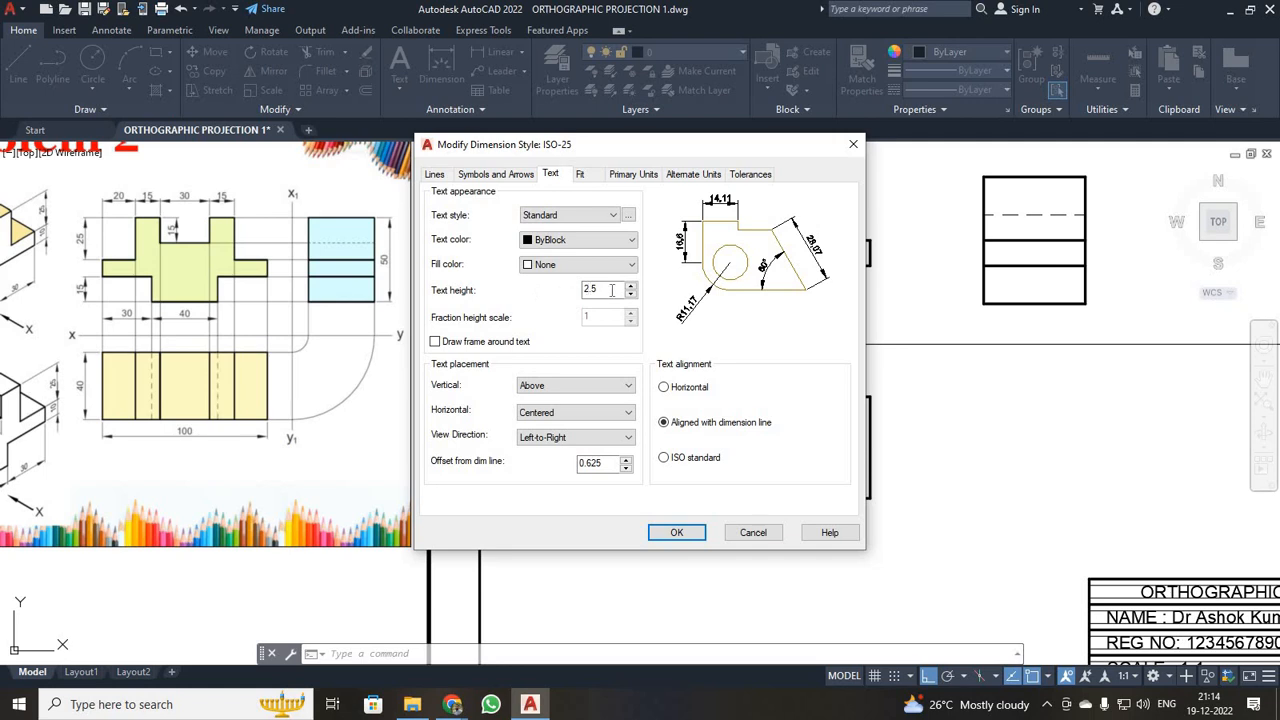
left_click(612, 290)
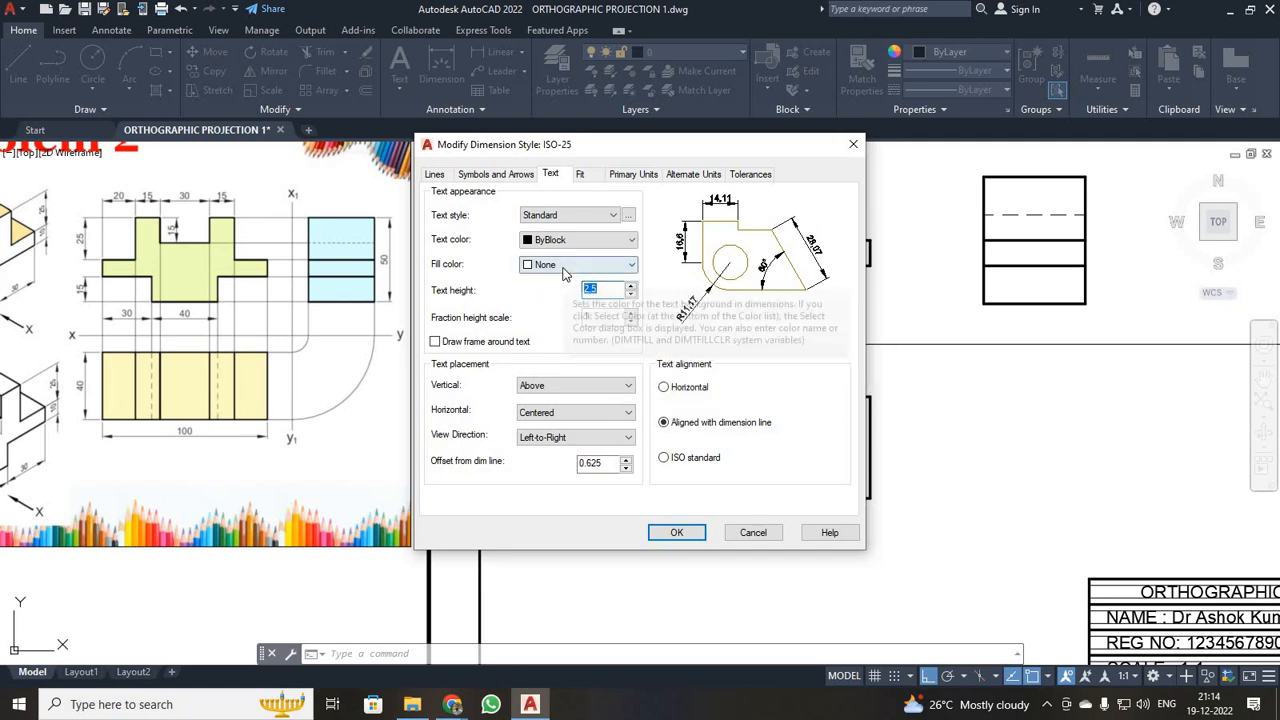
type("5")
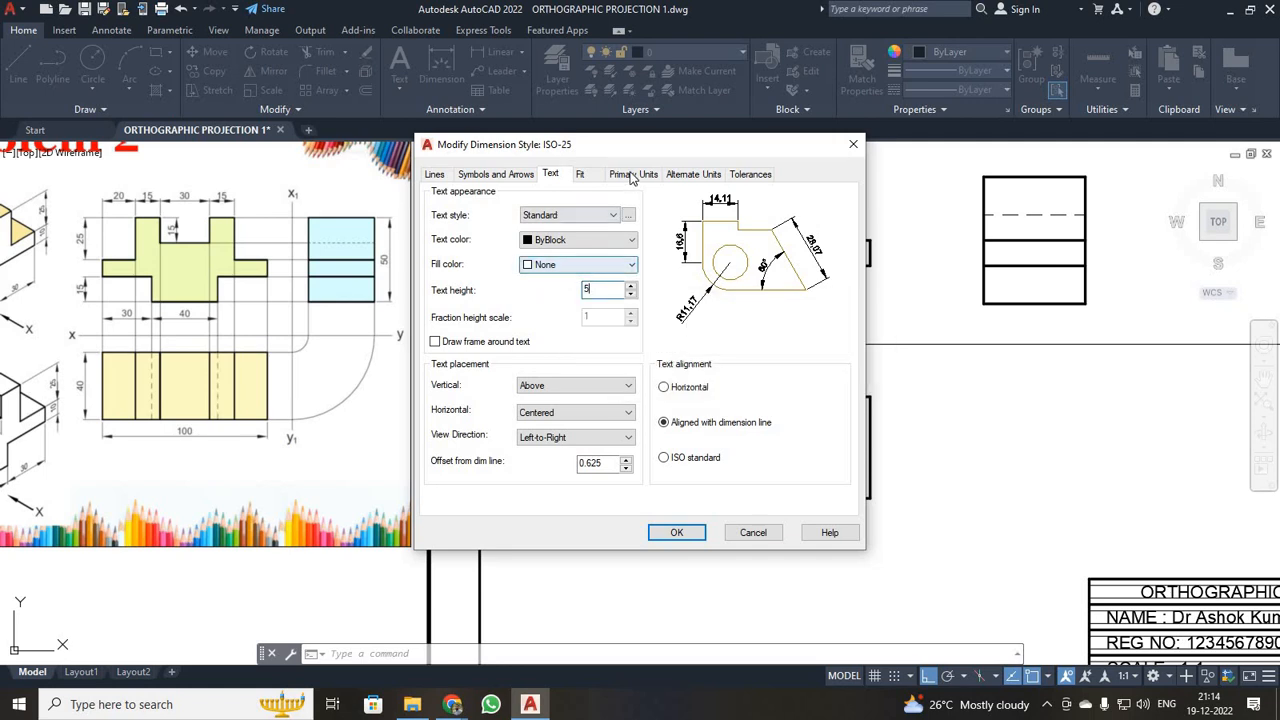
left_click(631, 176)
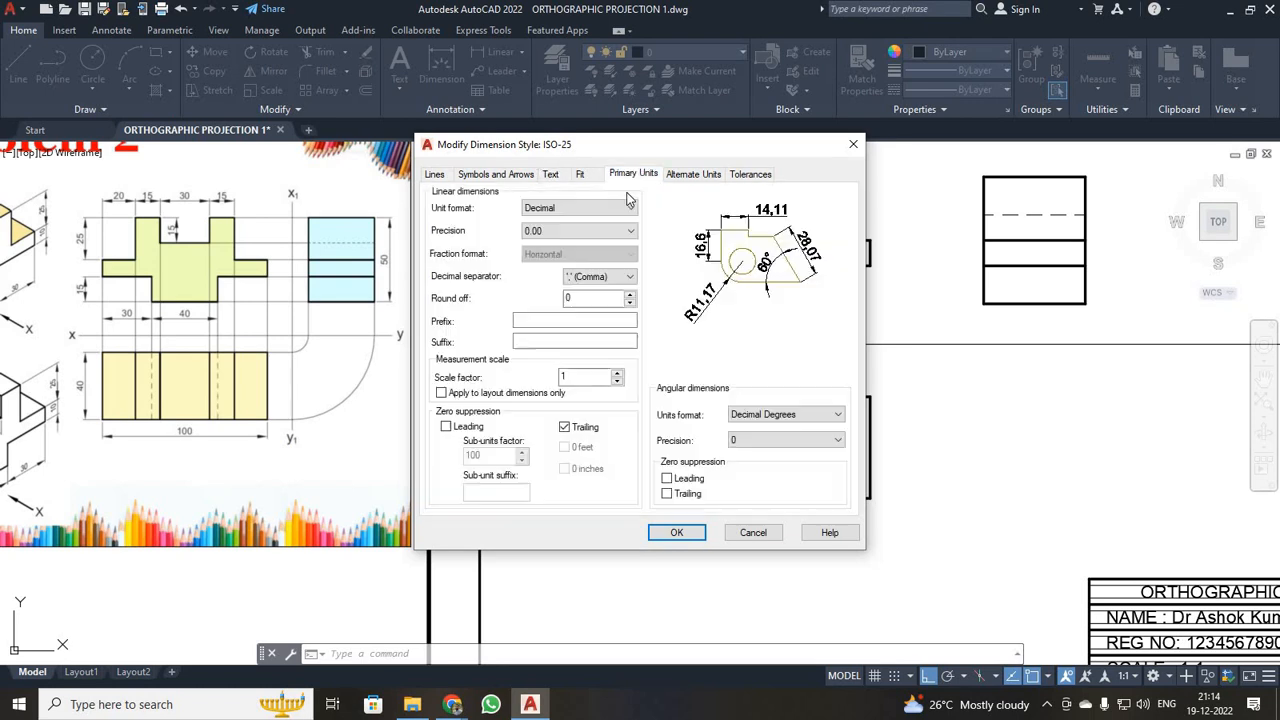
left_click(601, 236)
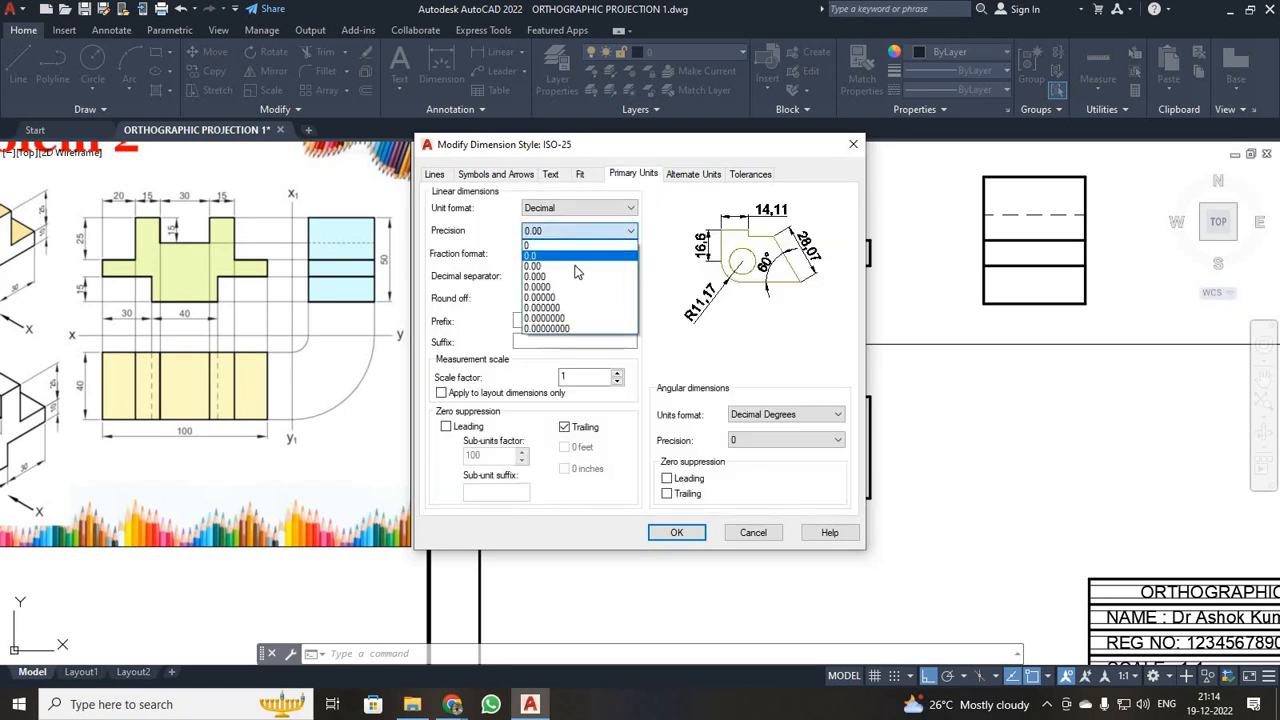
left_click(577, 267)
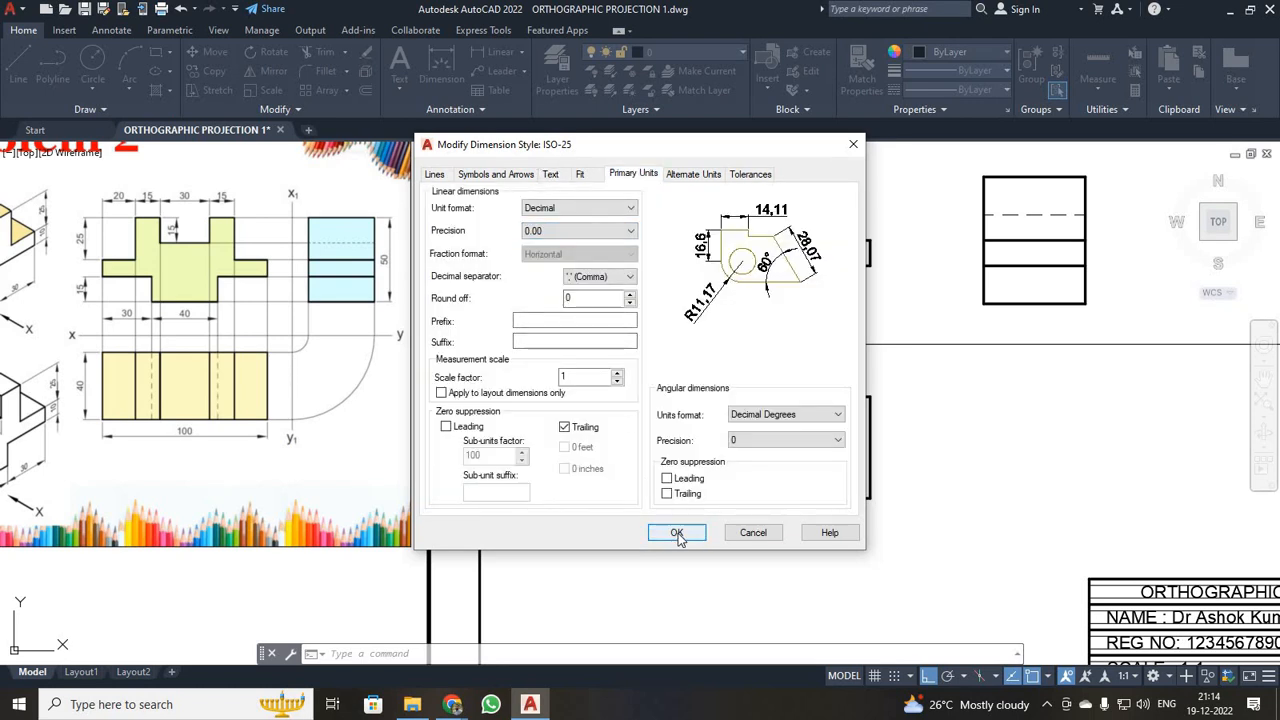
left_click(677, 533)
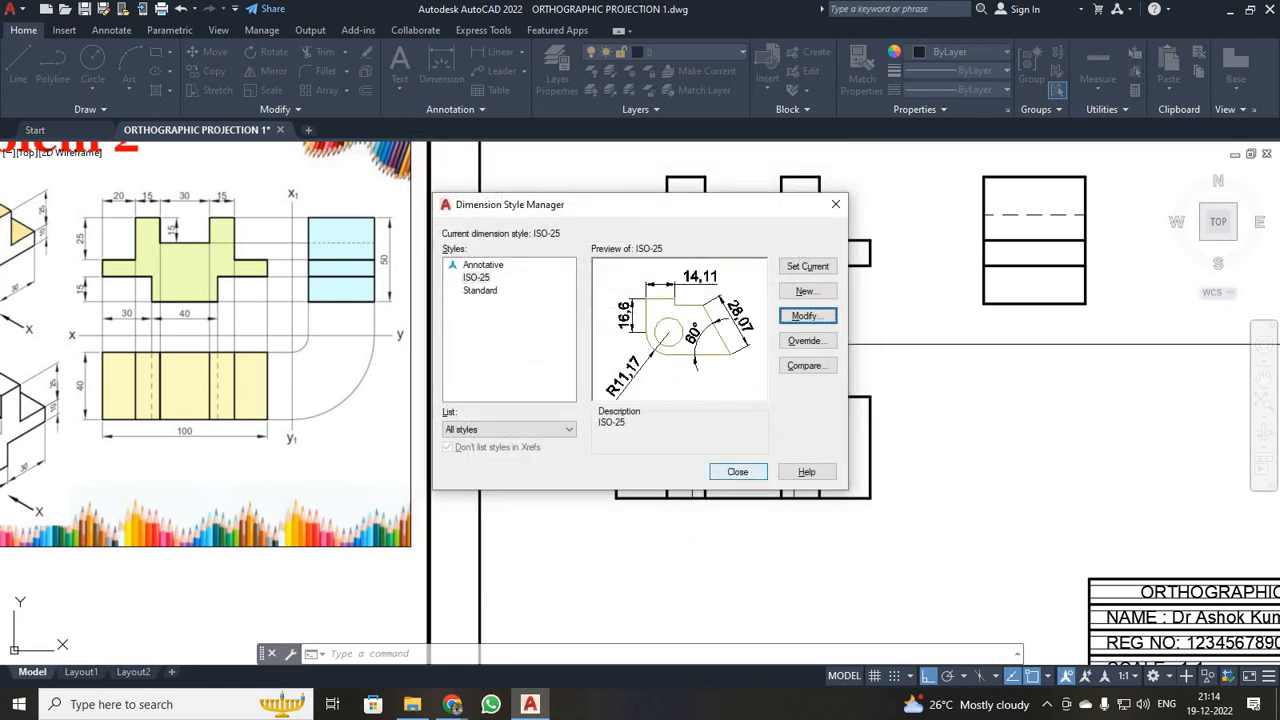
left_click(737, 471)
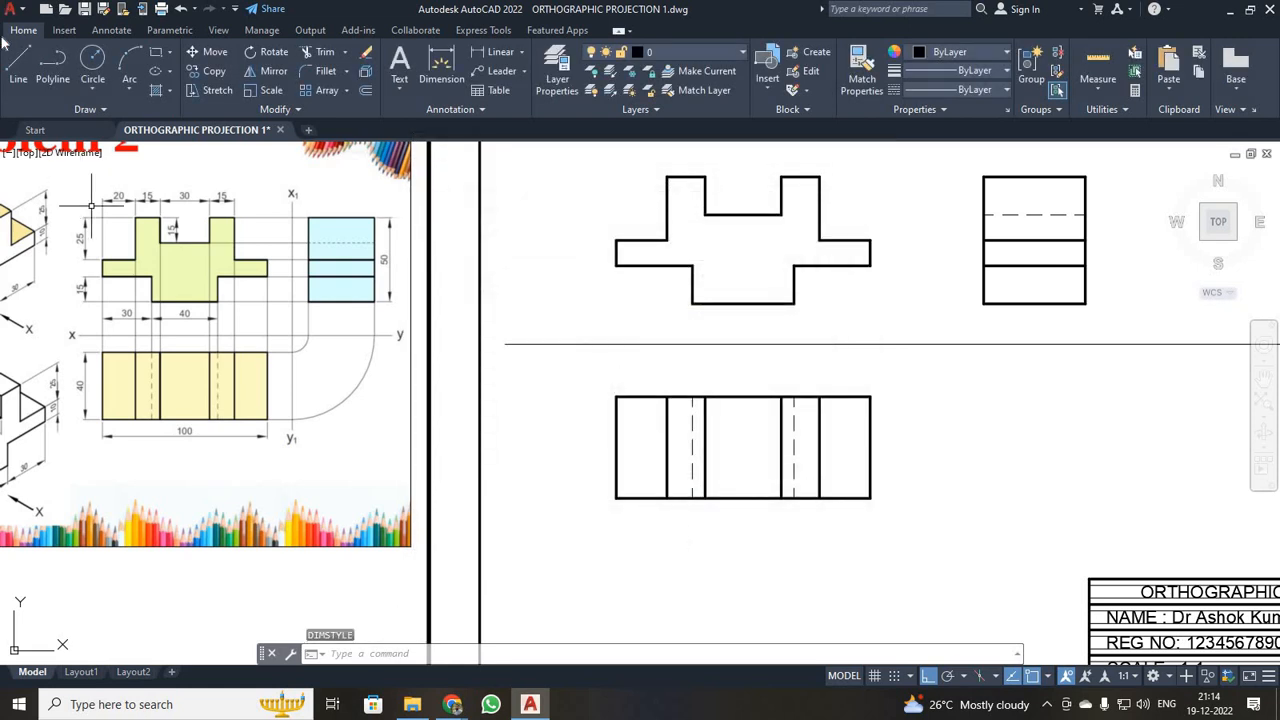
- Add linear dimensions for the top view's overall width below the rectangle and its depth along the left edge
left_click(498, 55)
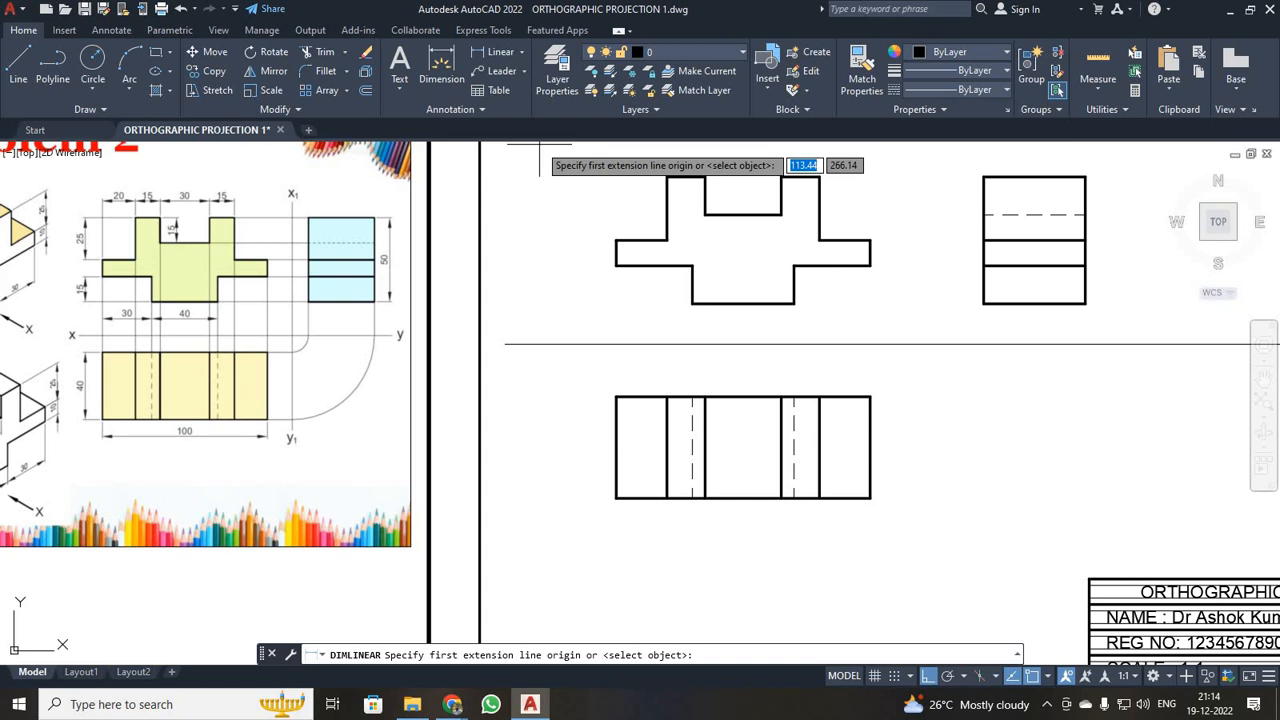
left_click(616, 497)
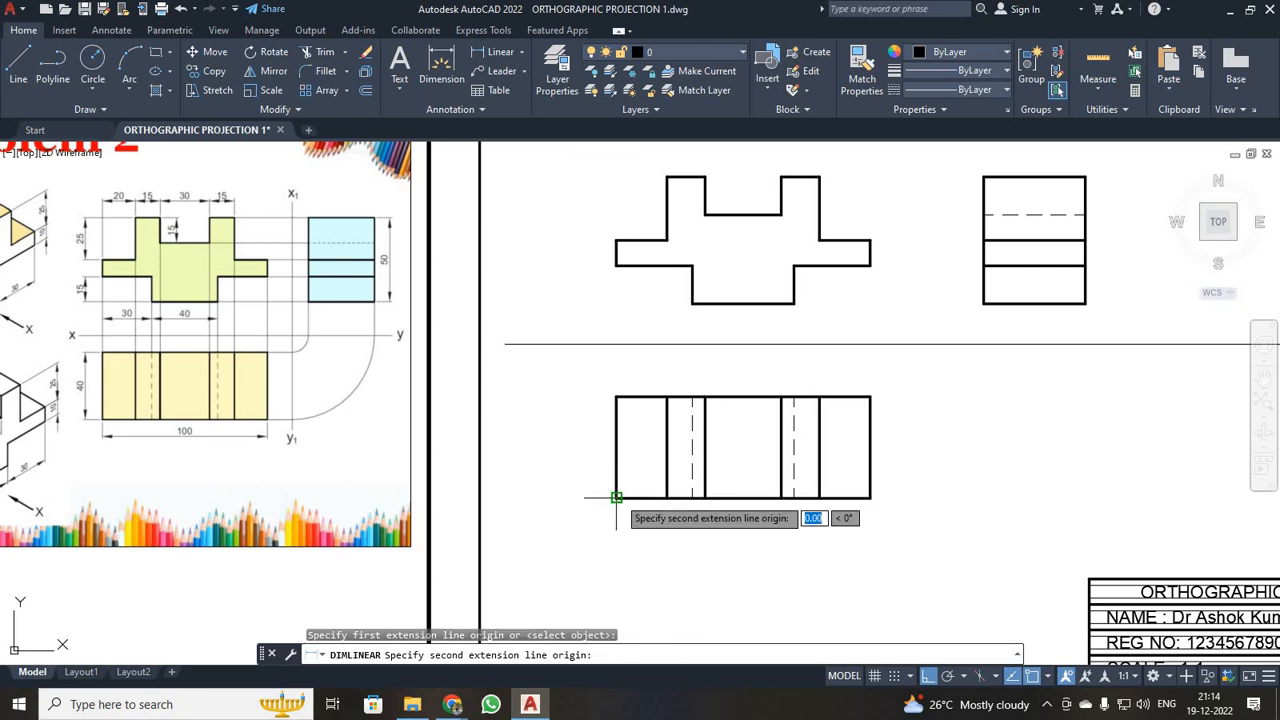
left_click(870, 497)
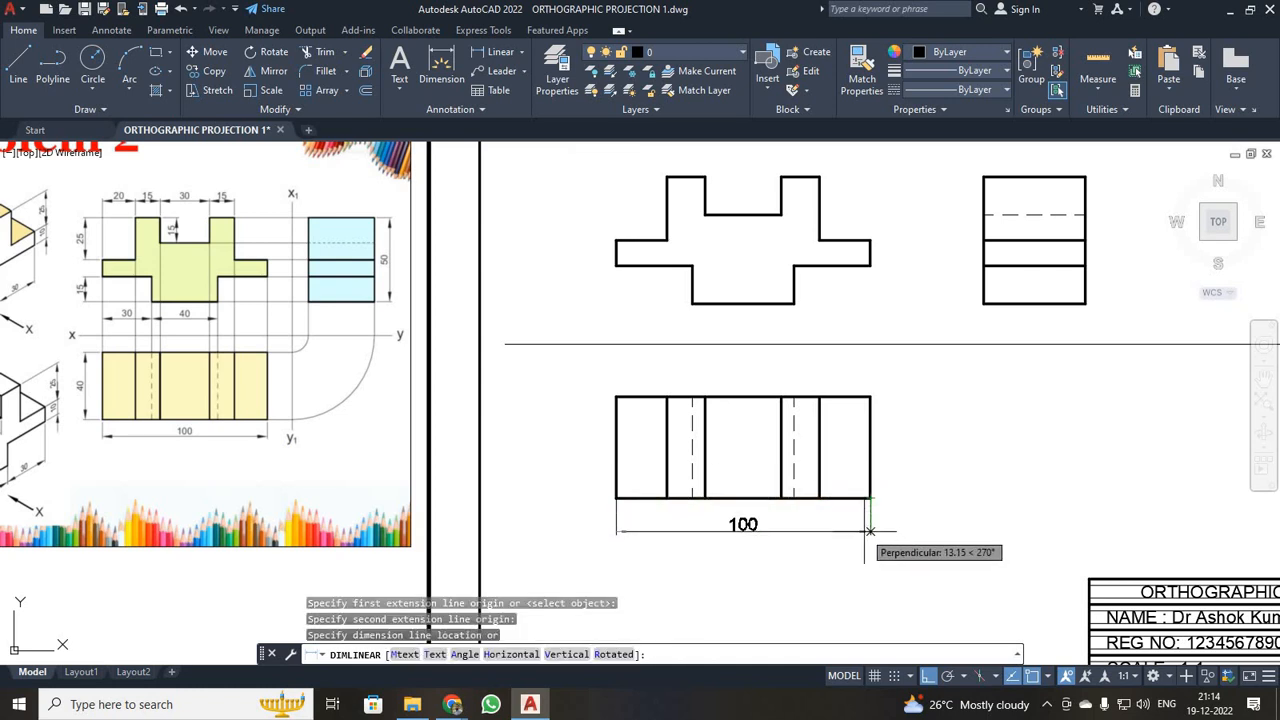
left_click(864, 526)
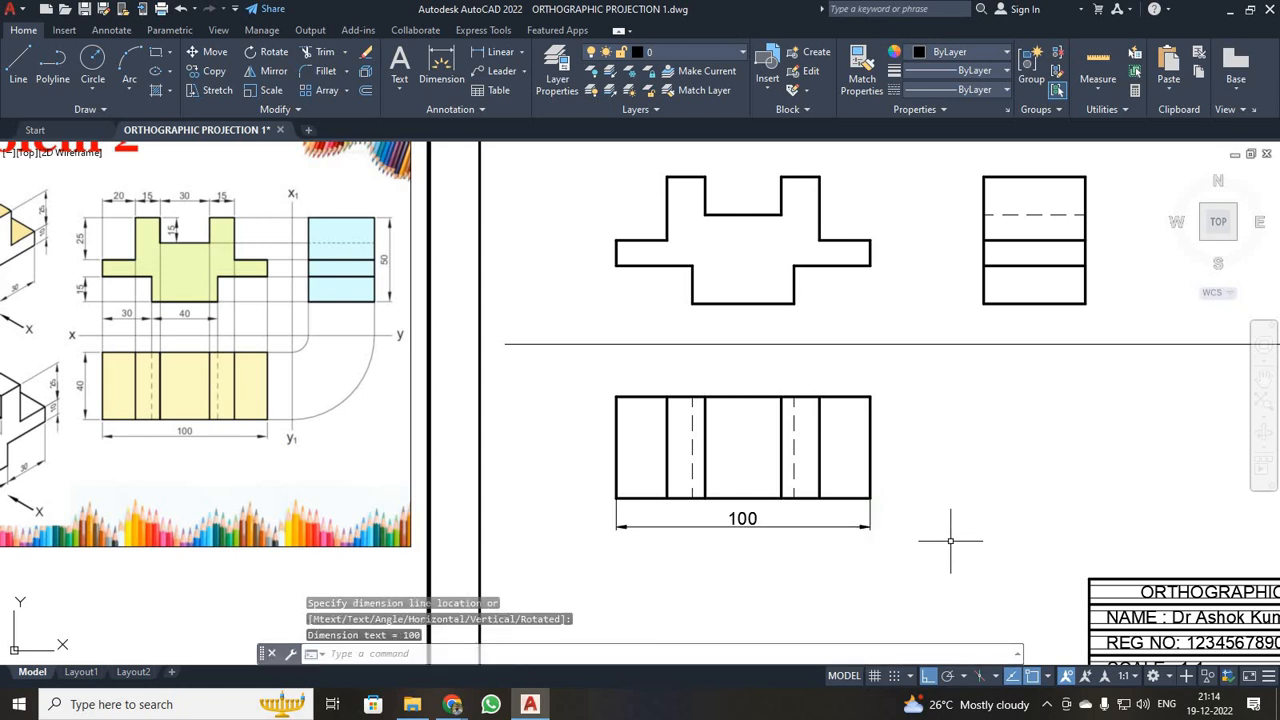
left_click(497, 51)
left_click(616, 397)
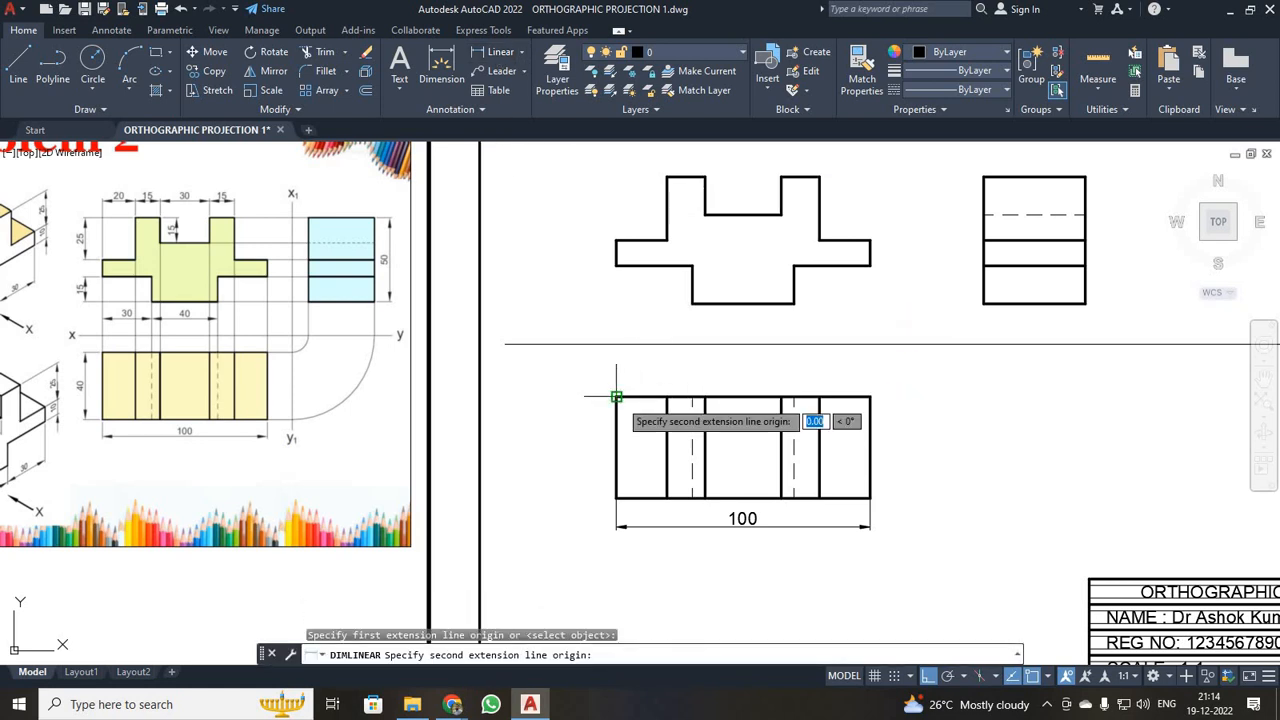
left_click(616, 497)
left_click(590, 494)
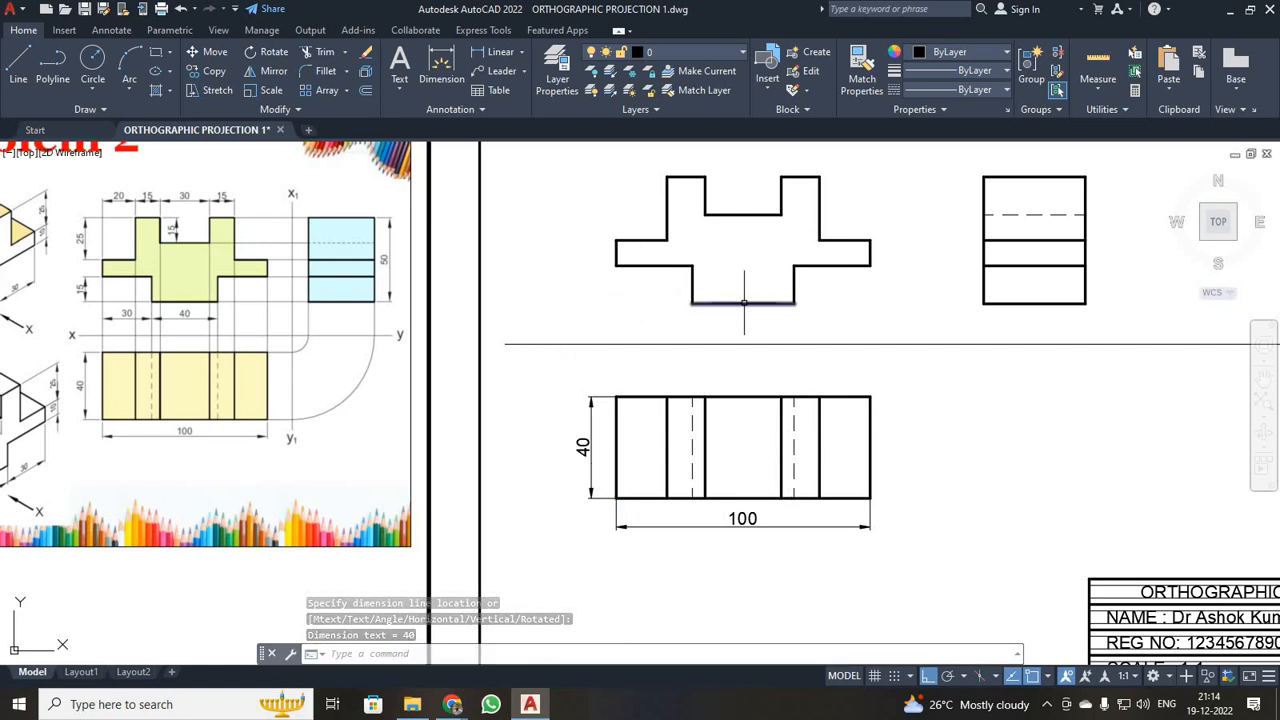
- Dimension the front view's lower left overhang and the adjacent base width on one common line beneath the view
left_click(488, 57)
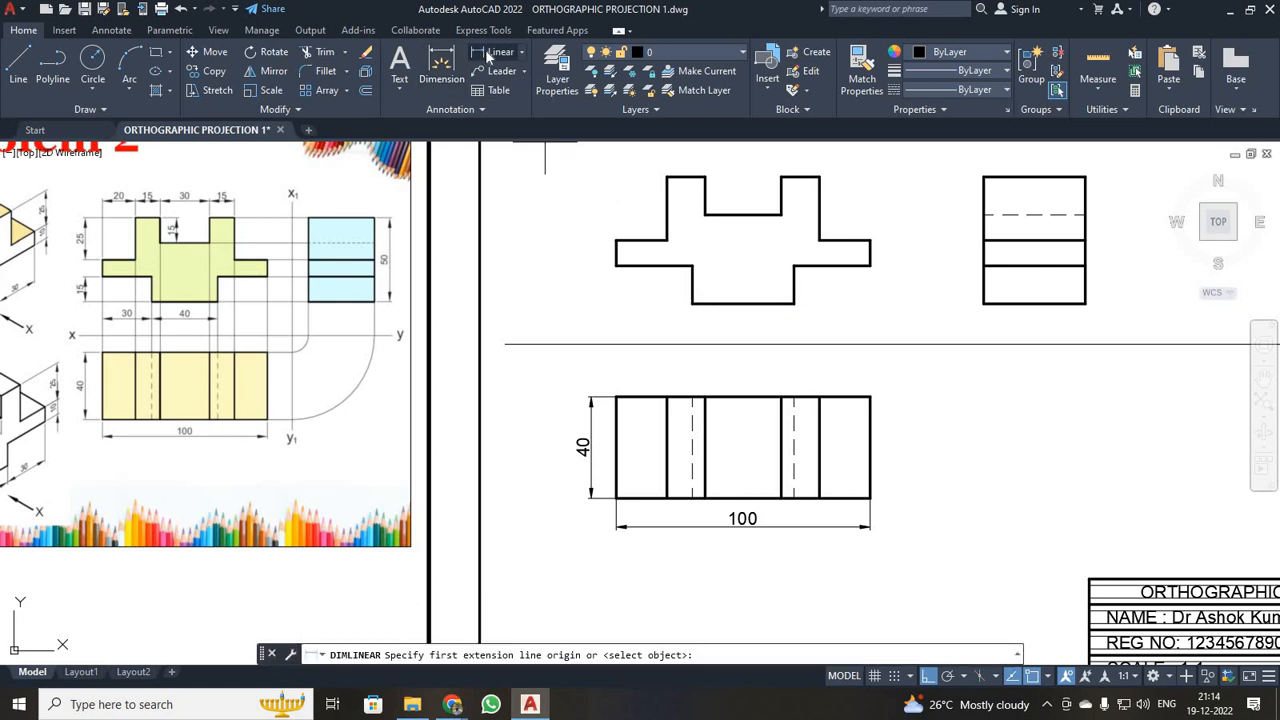
left_click(615, 265)
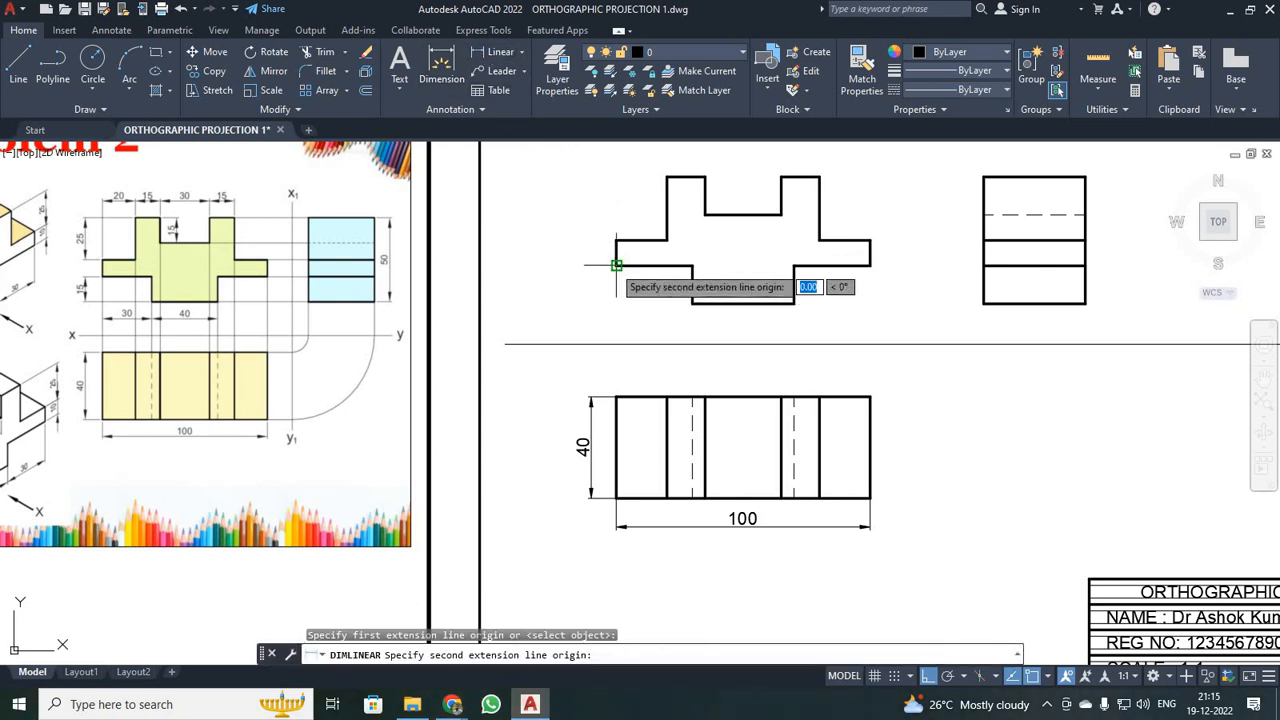
left_click(692, 265)
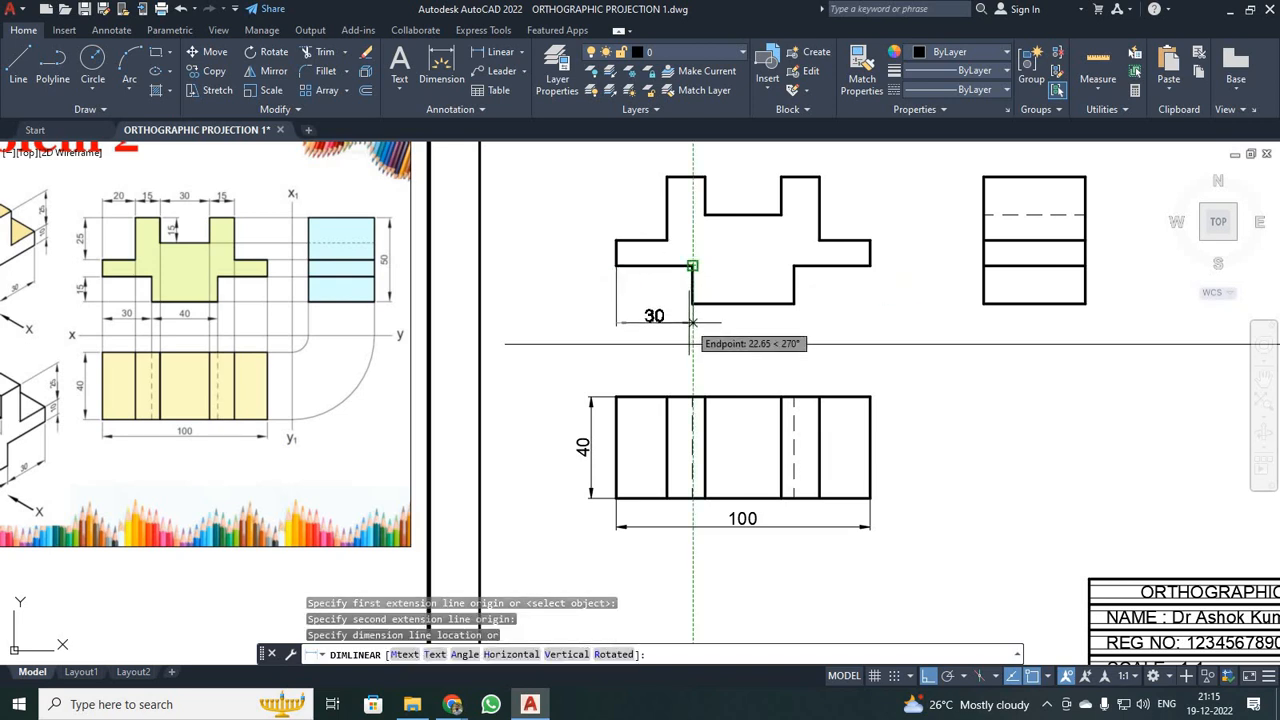
left_click(690, 329)
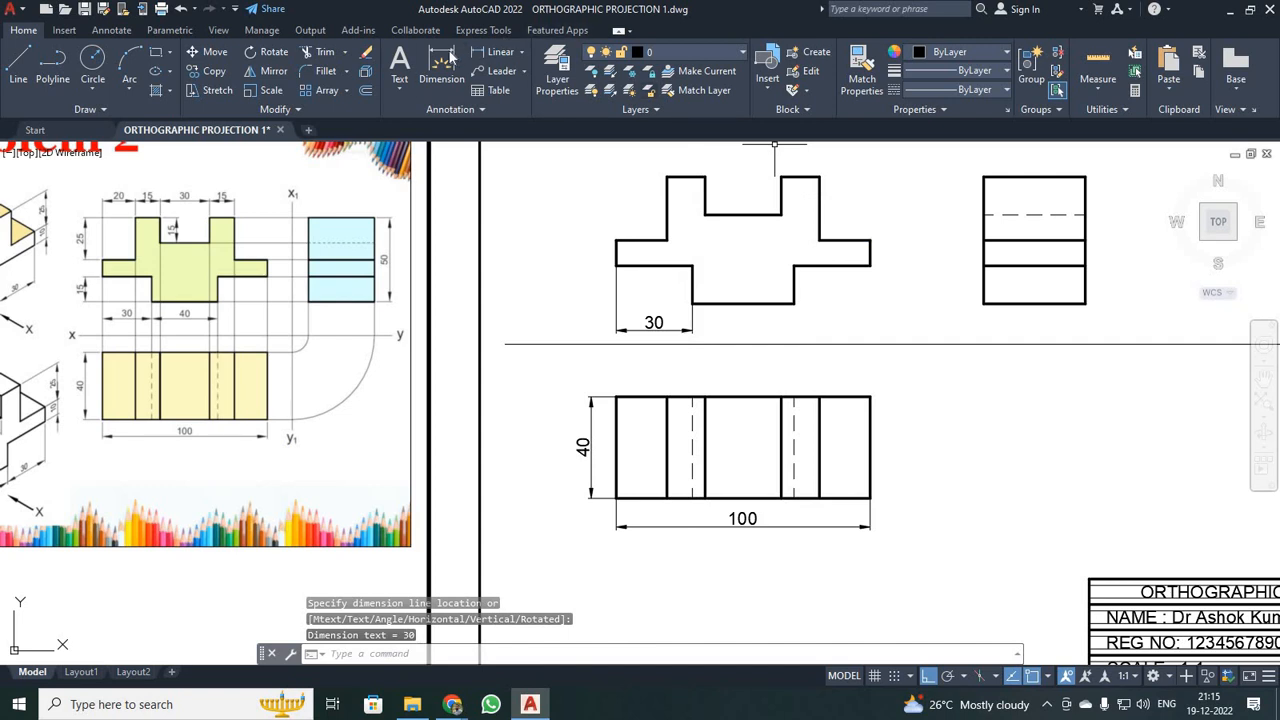
left_click(500, 52)
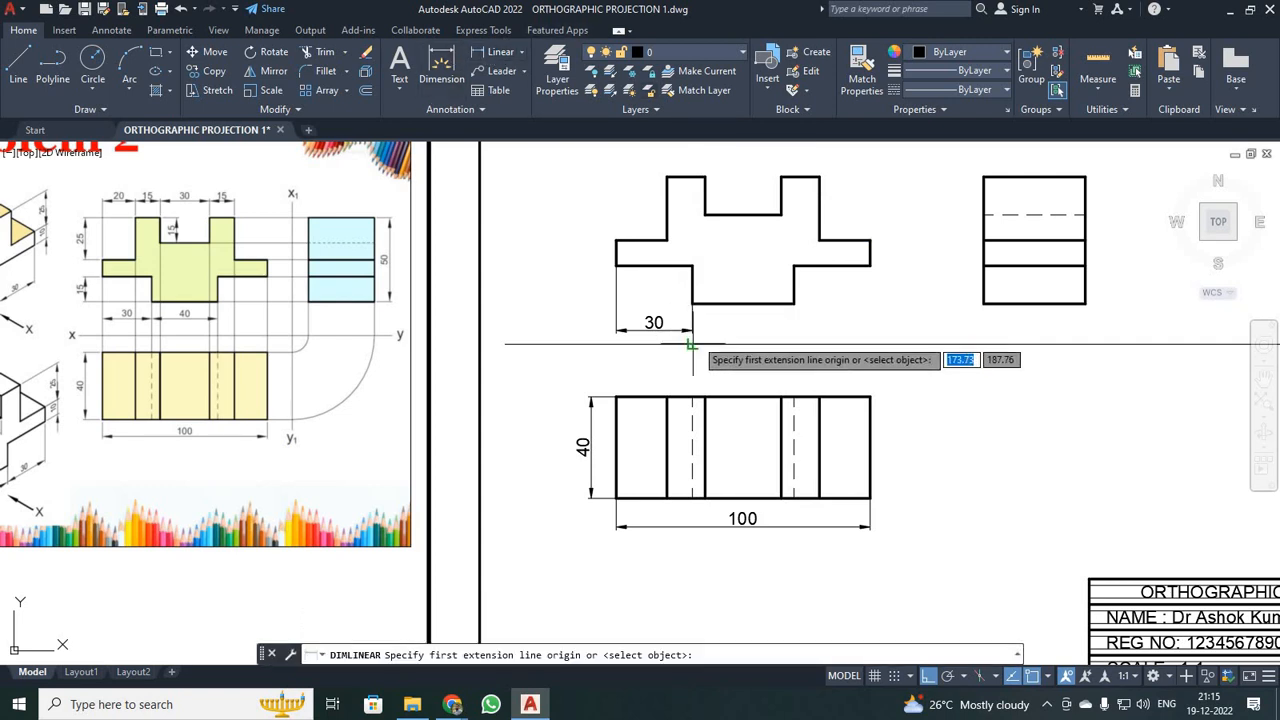
left_click(692, 303)
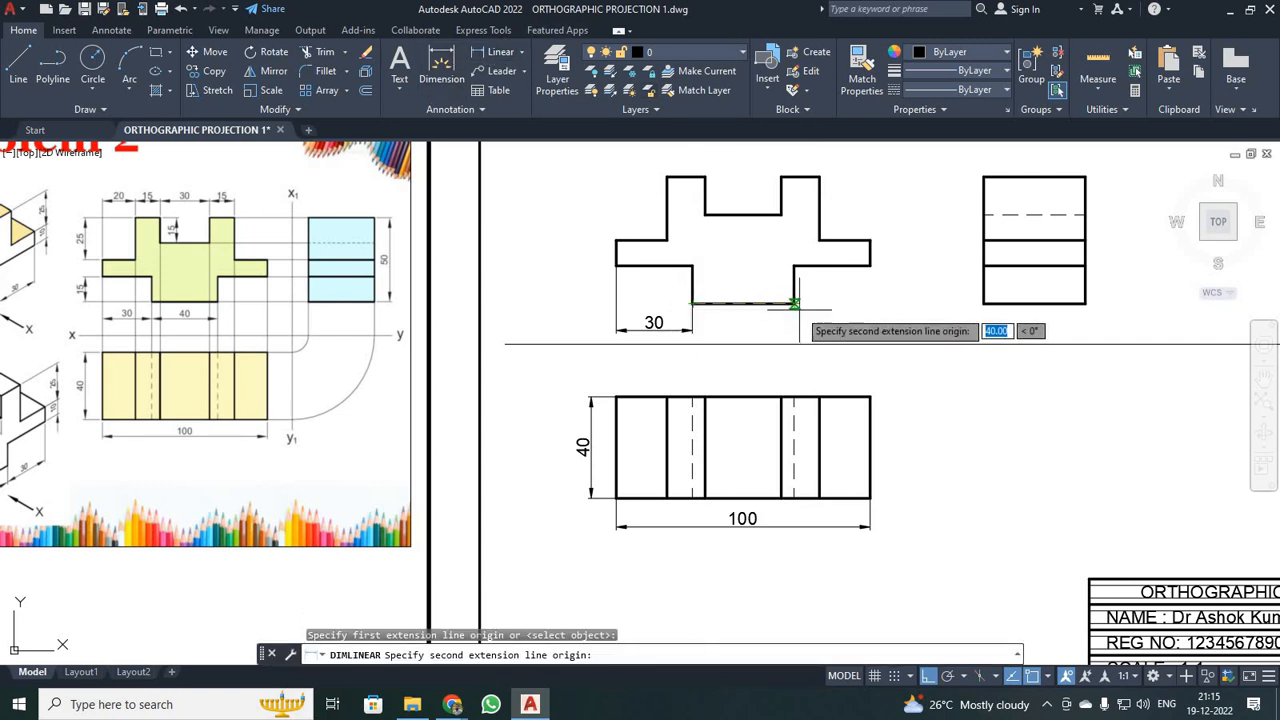
left_click(794, 303)
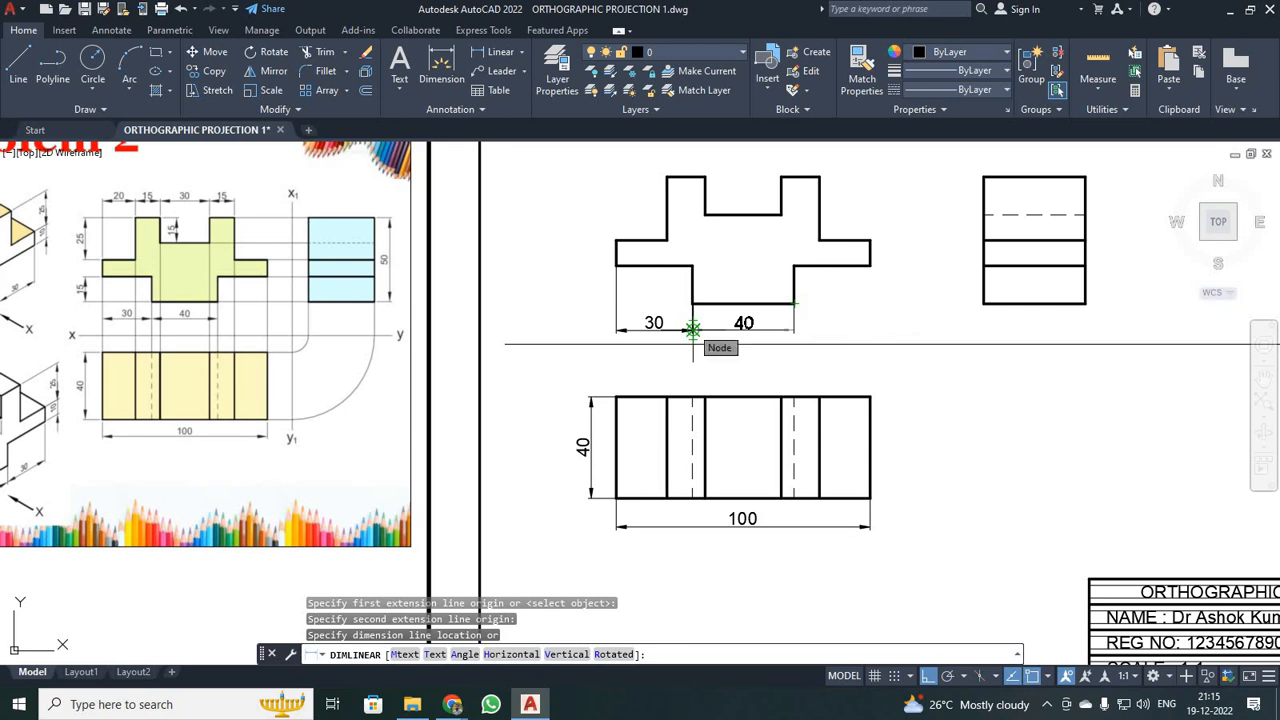
left_click(692, 329)
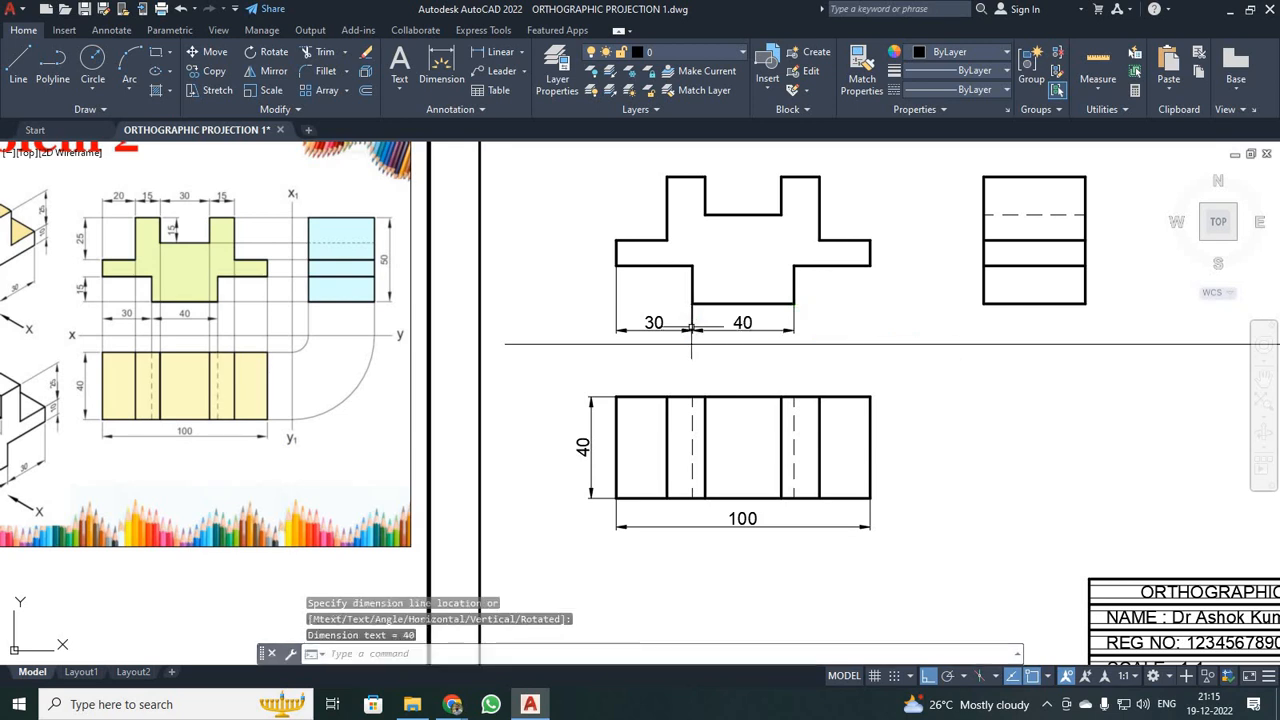
- Dimension the front view's lower right overhang, aligned with the base width dimension beneath the view
left_click(500, 52)
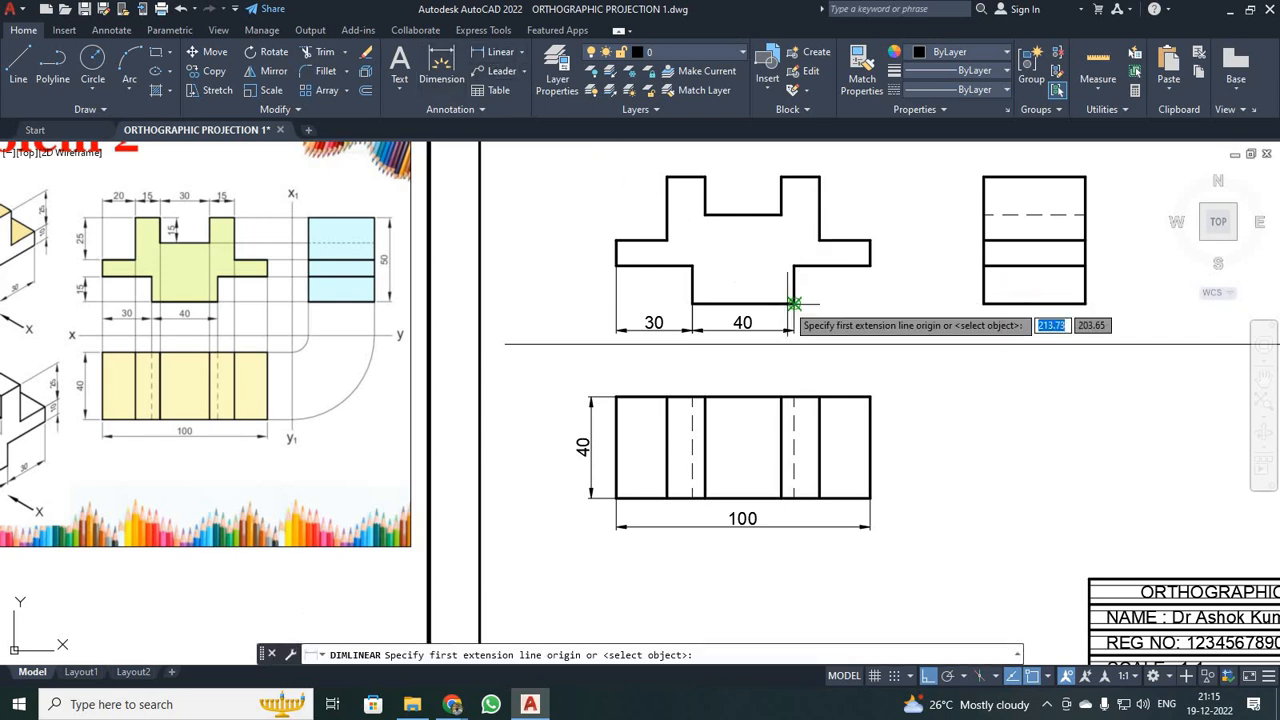
left_click(794, 303)
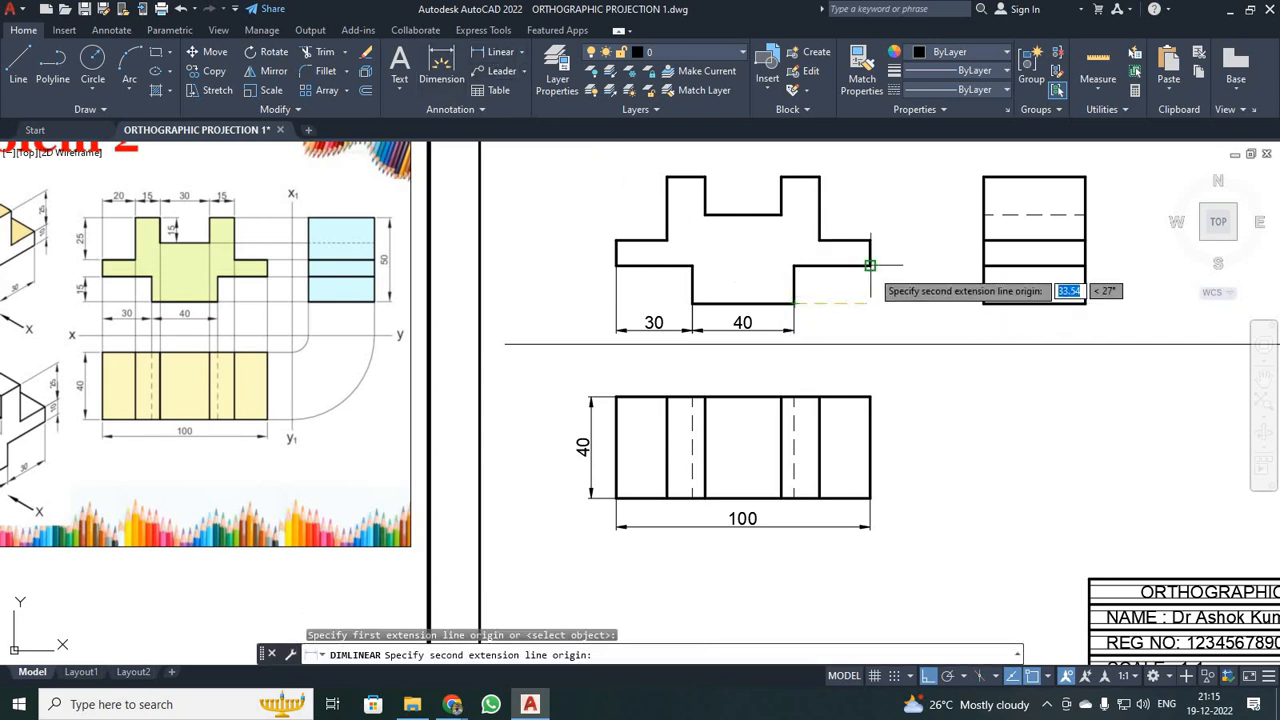
left_click(870, 265)
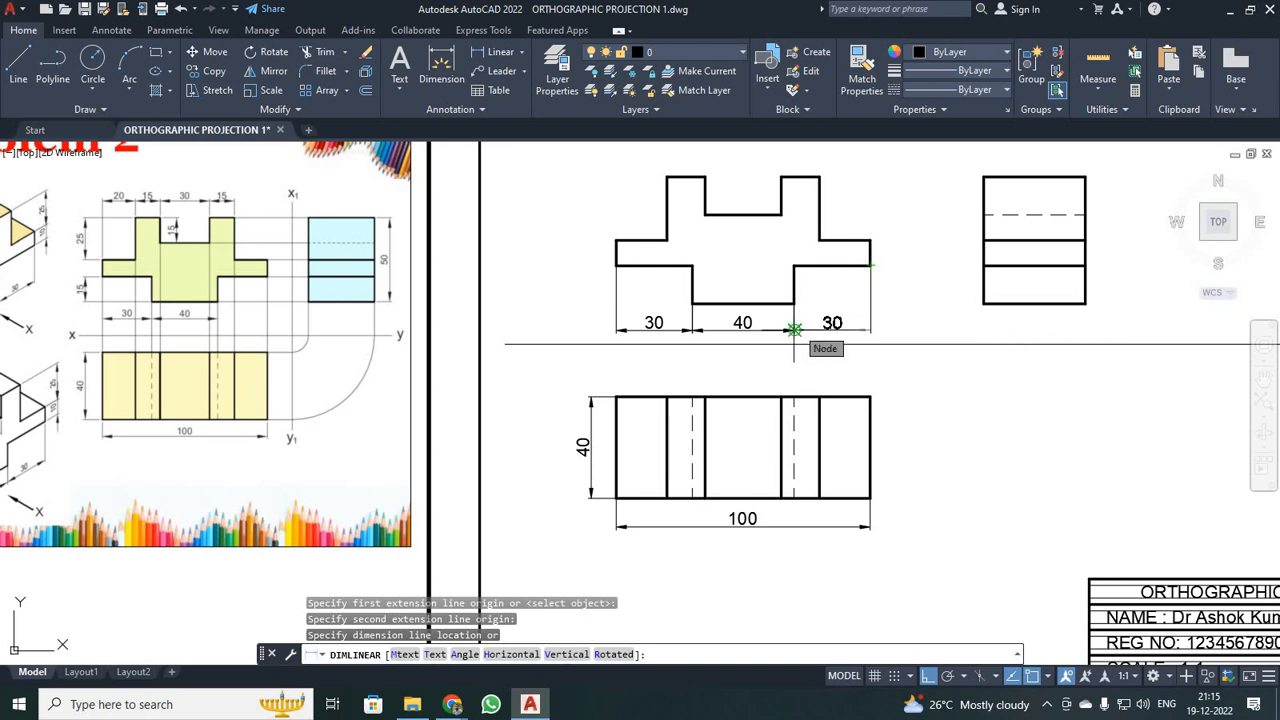
left_click(794, 329)
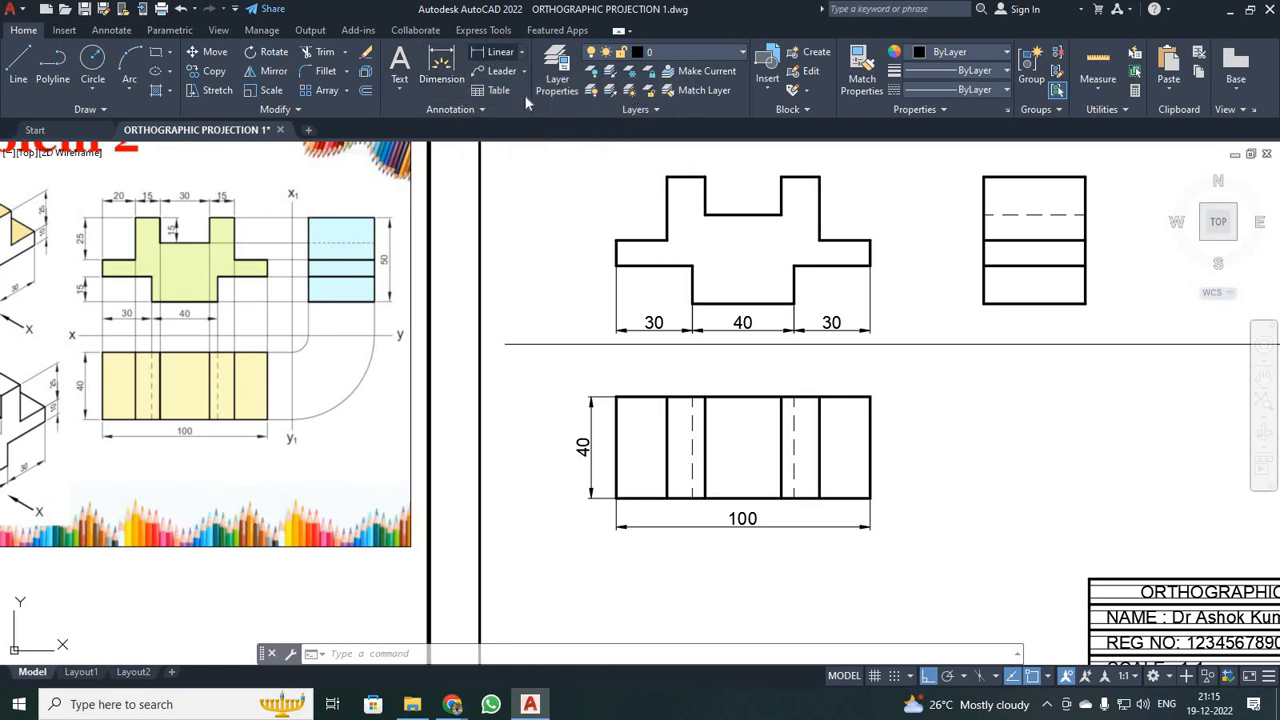
- Dimension the widths of the front view's left ledge and left upright on one common line above the view
left_click(497, 51)
left_click(617, 240)
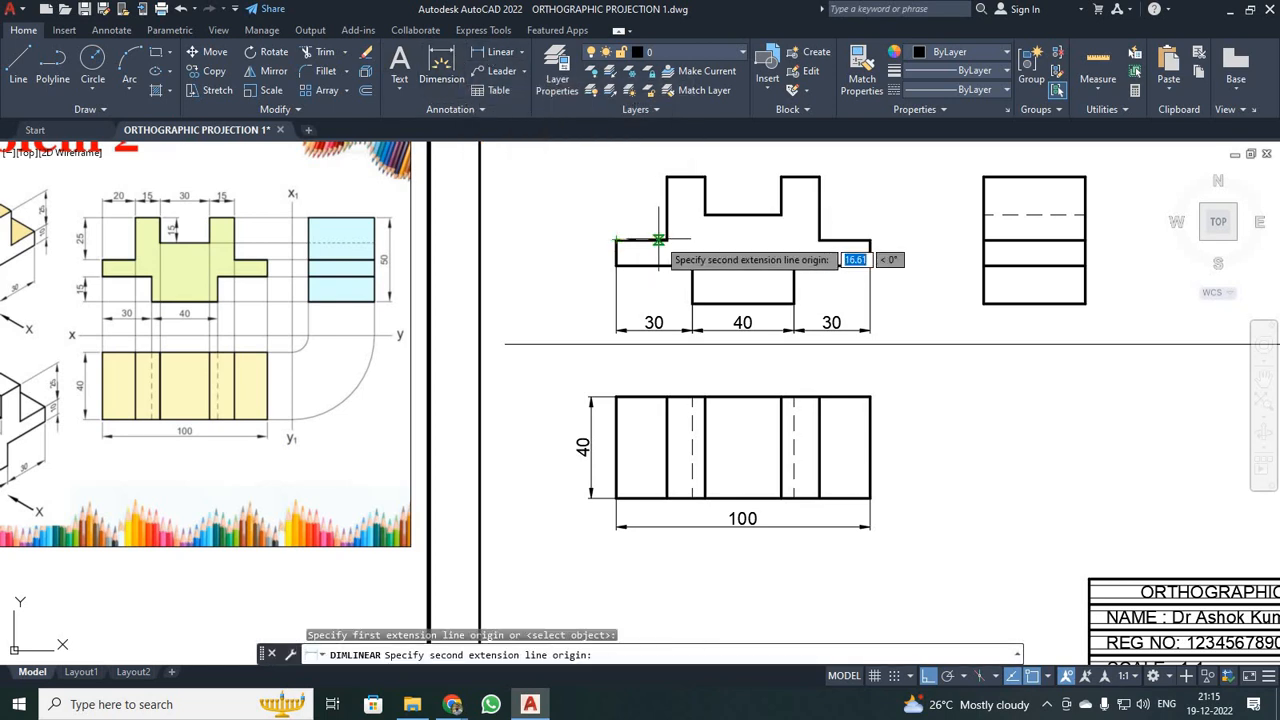
left_click(667, 240)
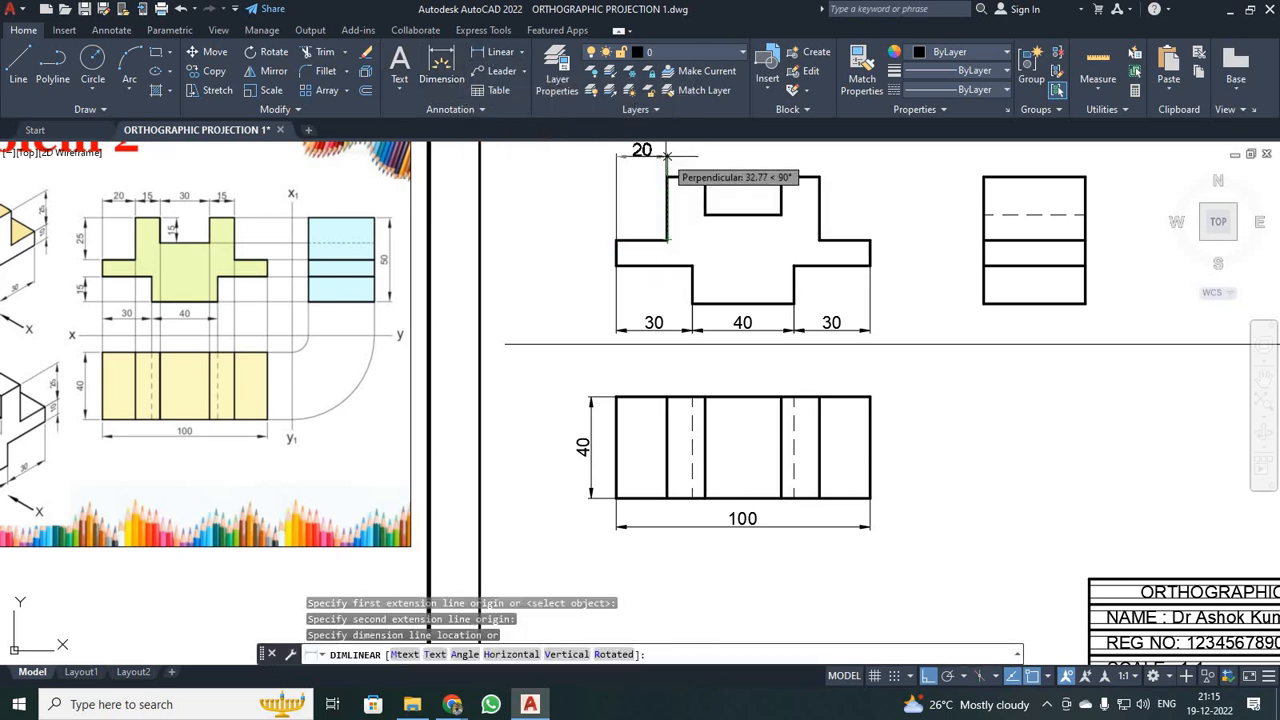
left_click(666, 150)
left_click(497, 53)
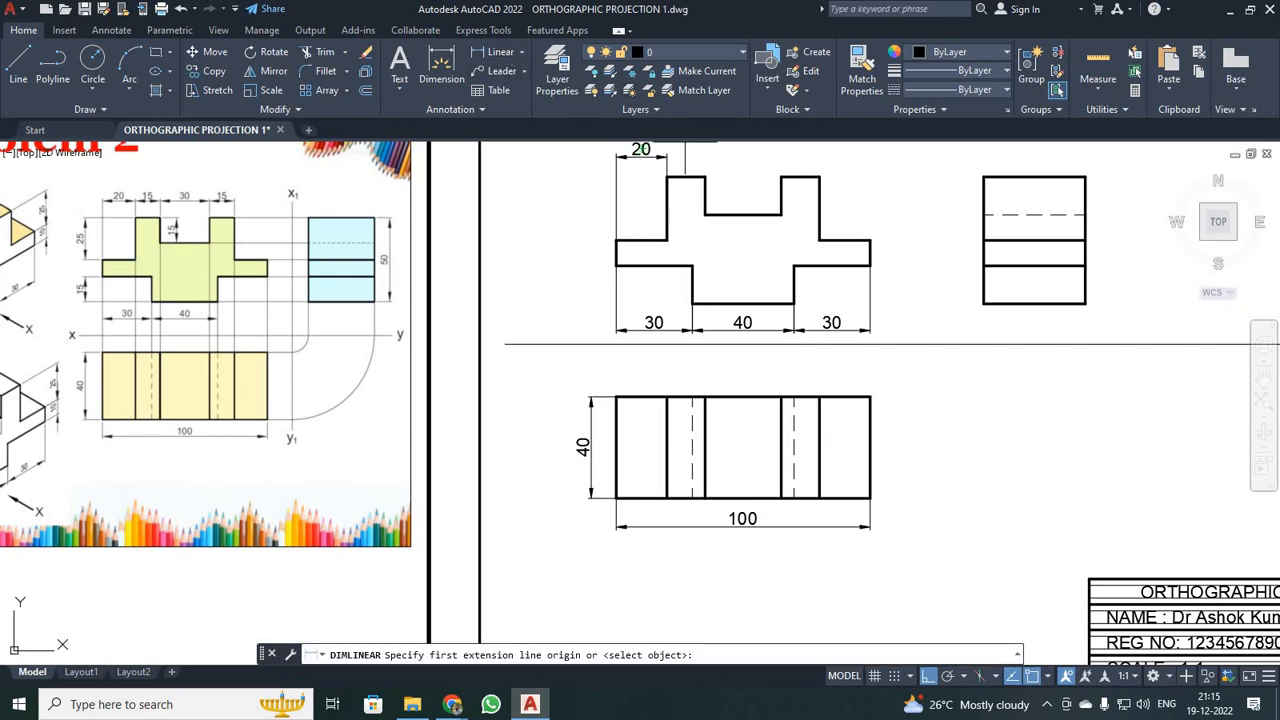
left_click(667, 177)
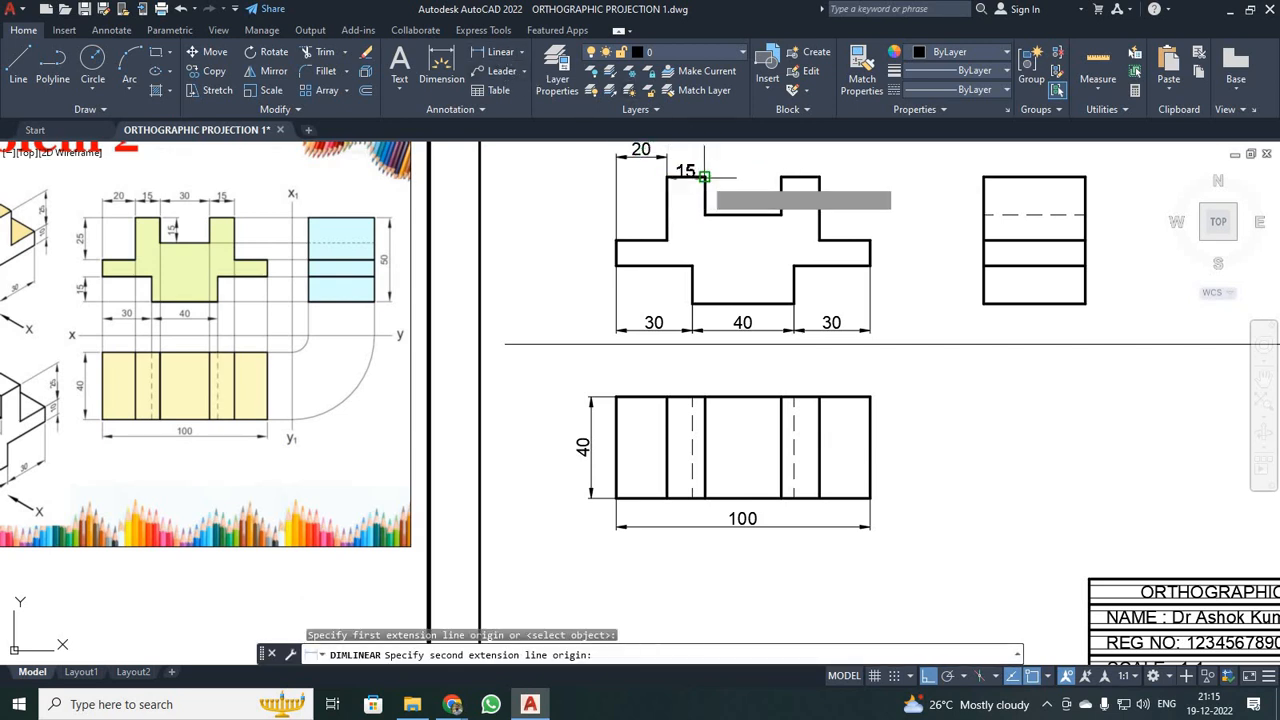
left_click(705, 177)
left_click(667, 157)
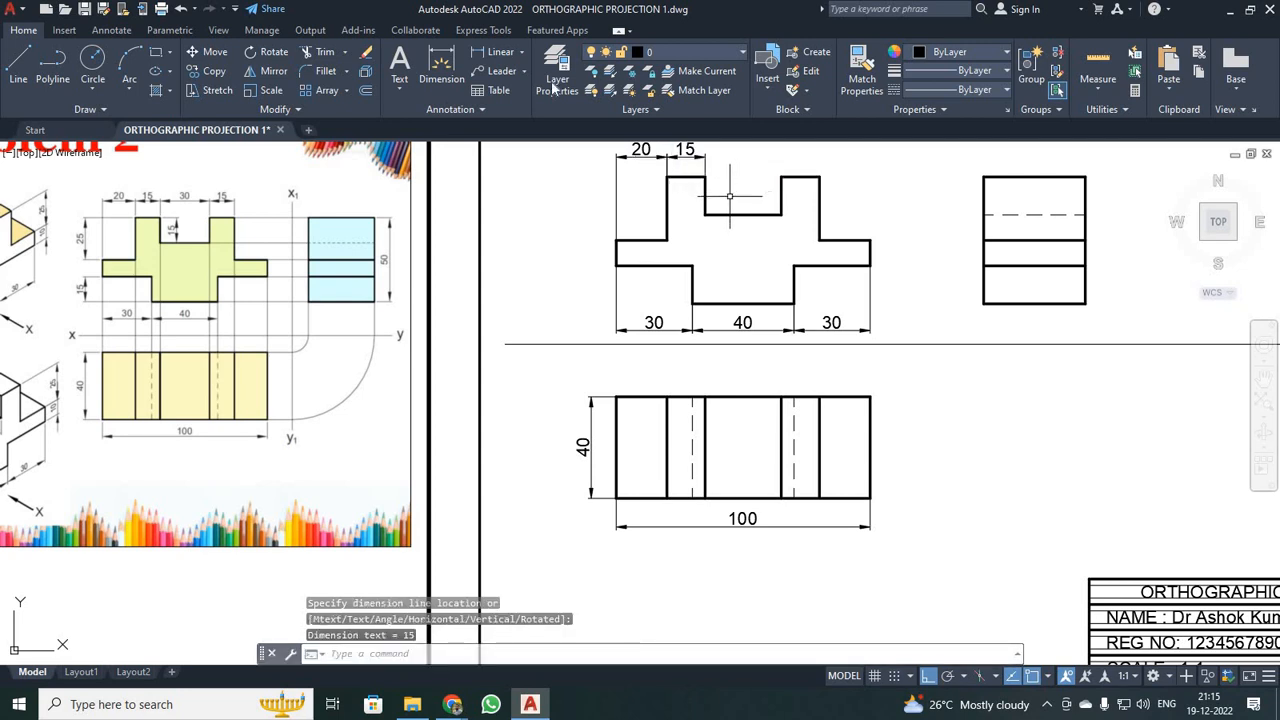
- Dimension the widths of the front view's central slot and right upright, aligned with the existing dimensions above the view
left_click(497, 53)
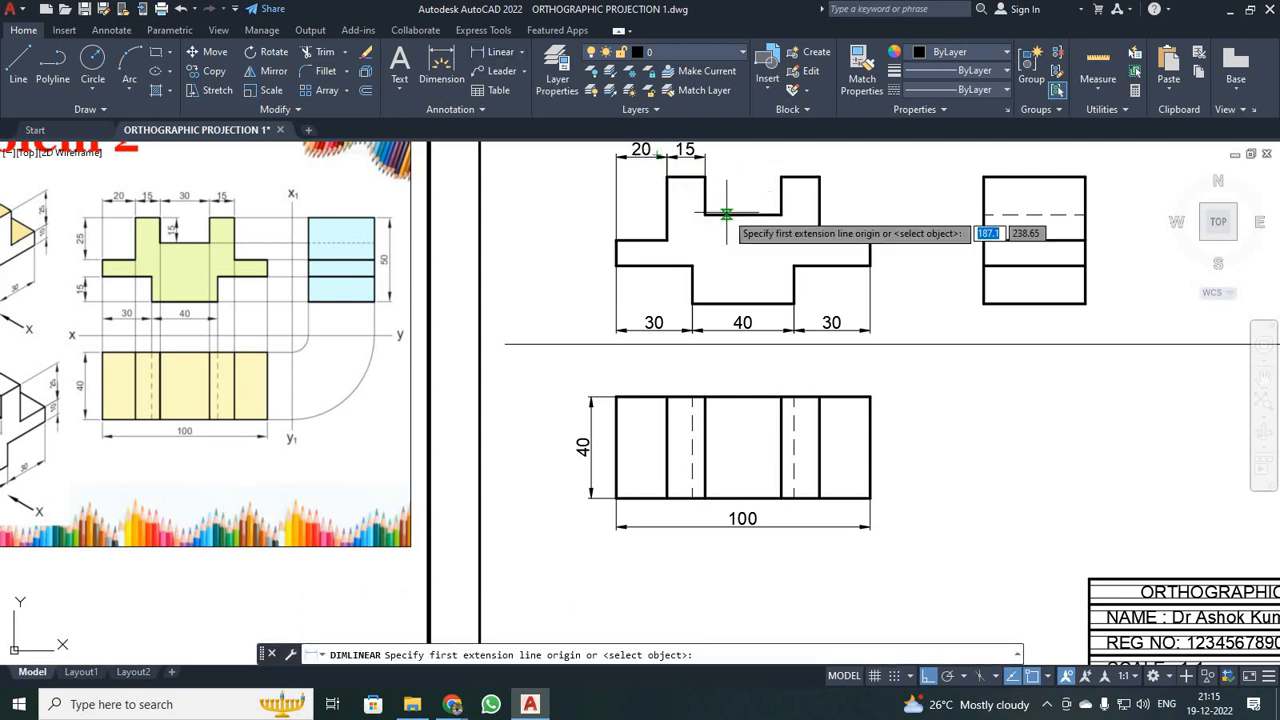
left_click(705, 214)
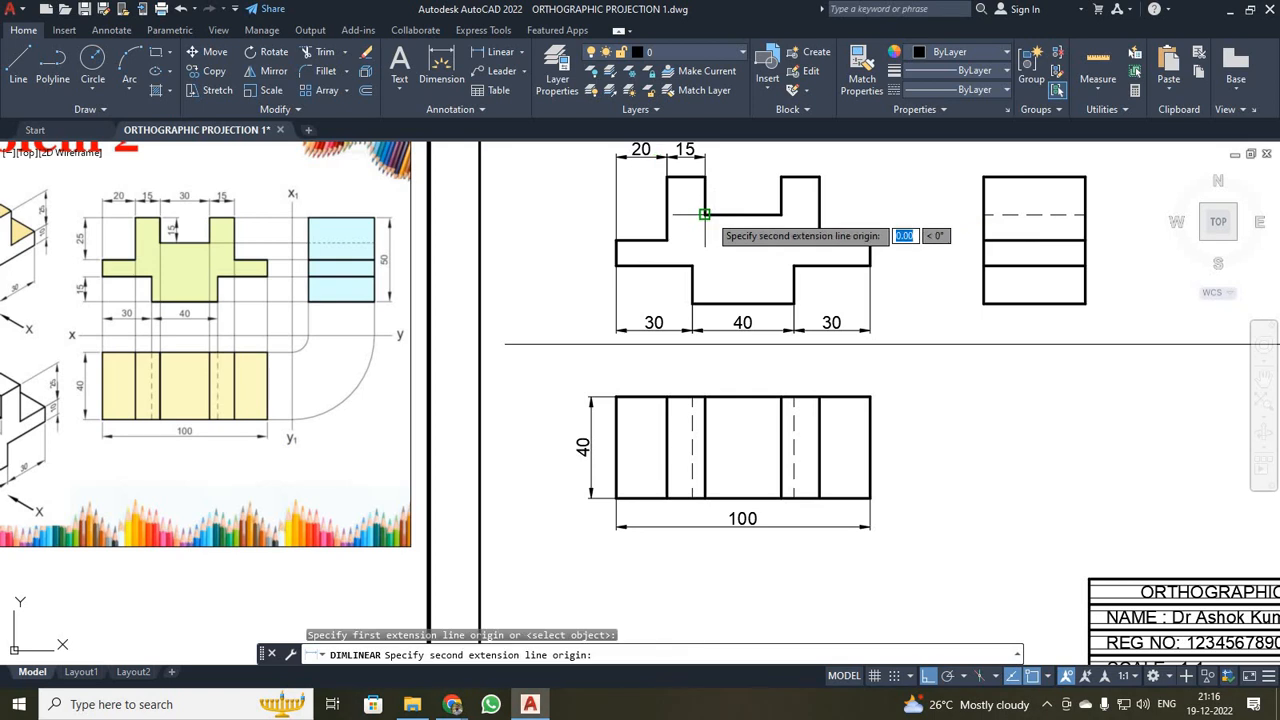
left_click(781, 214)
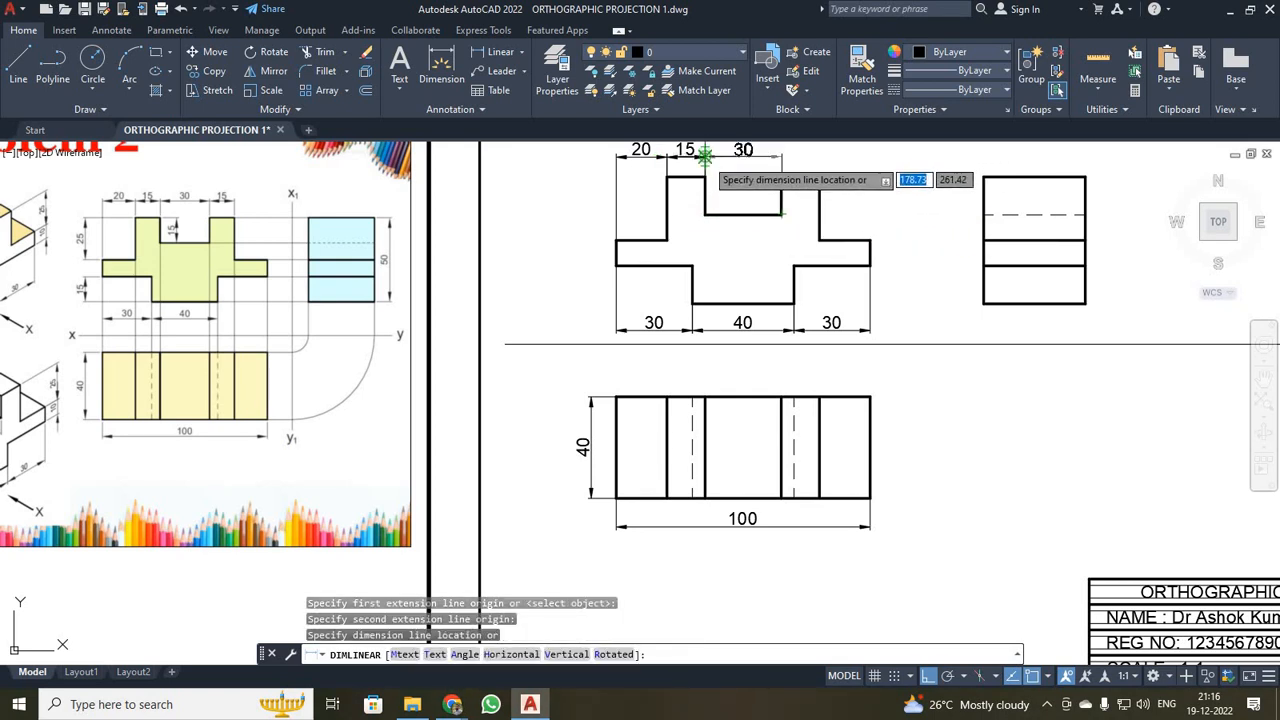
left_click(707, 156)
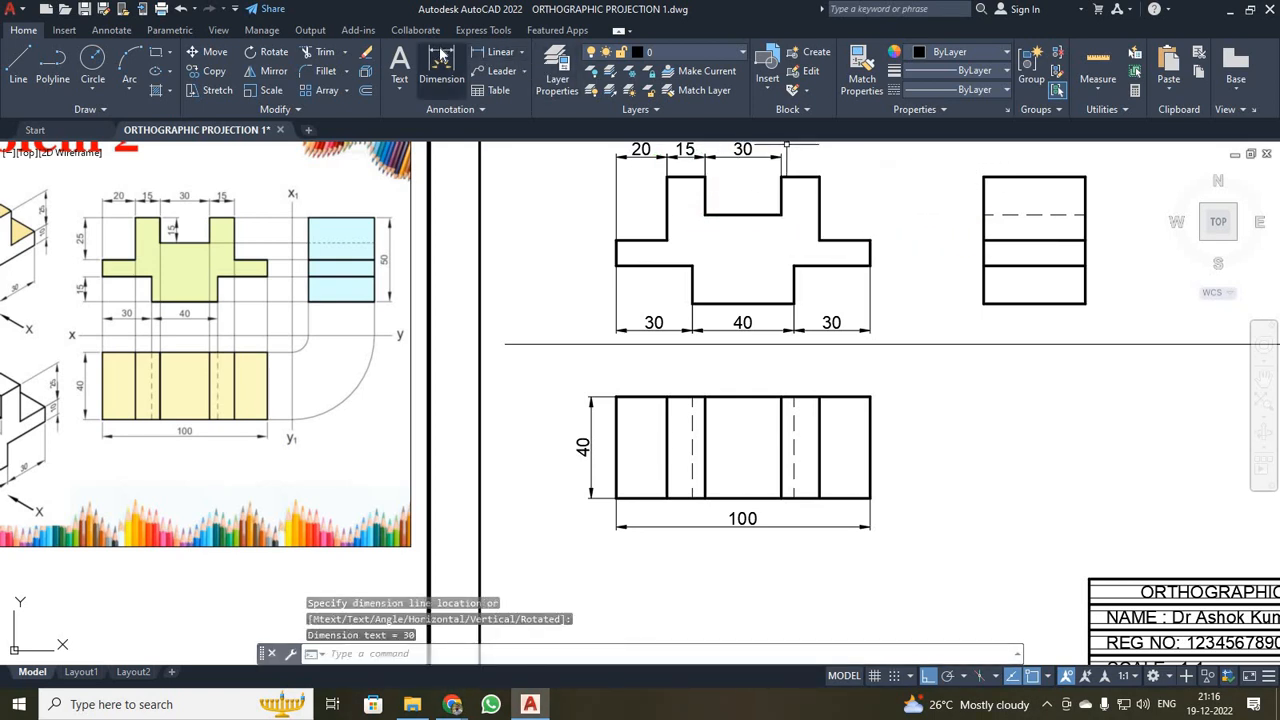
left_click(493, 53)
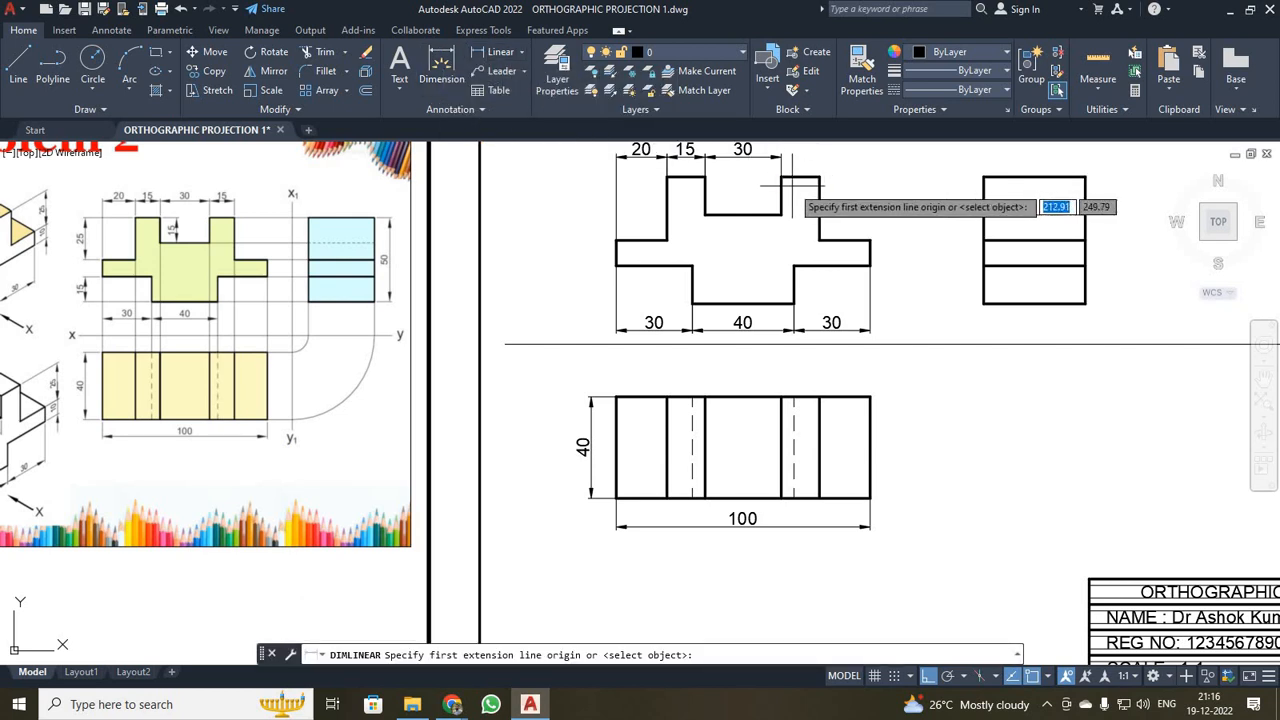
left_click(782, 177)
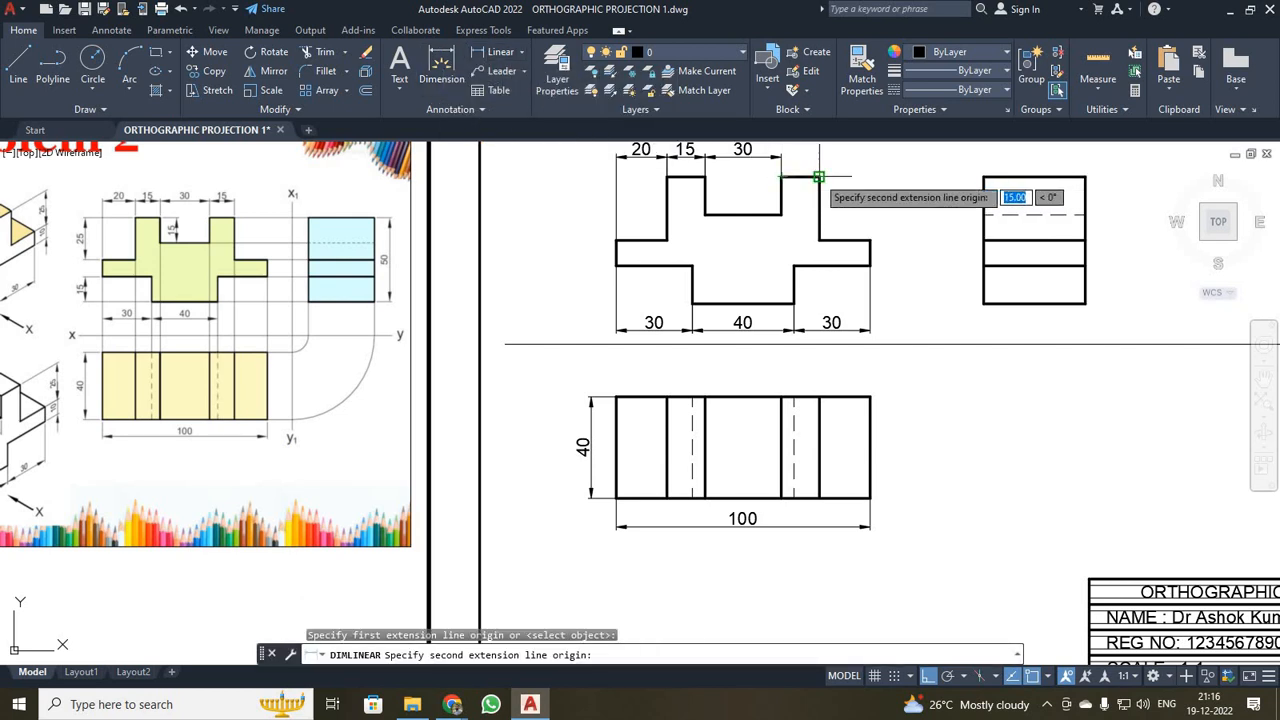
left_click(818, 177)
left_click(782, 156)
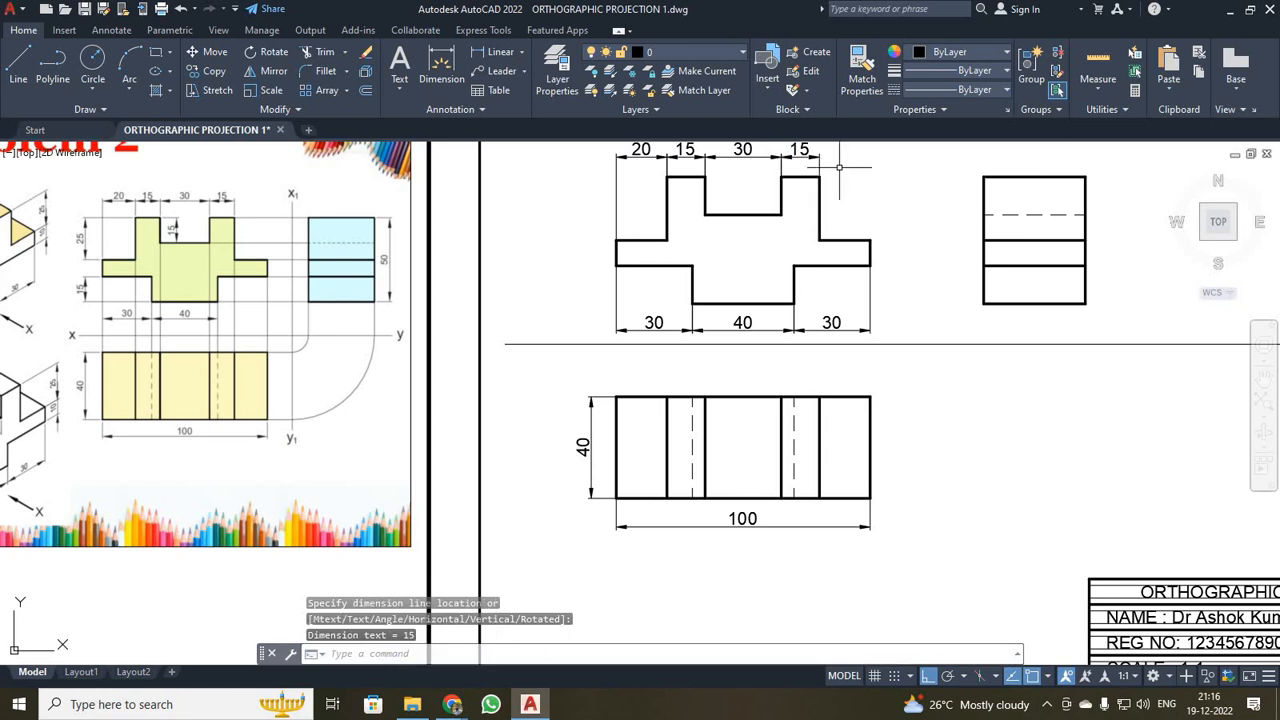
- Dimension the width of the front view's right ledge, in line with the other dimensions above the view
left_click(502, 55)
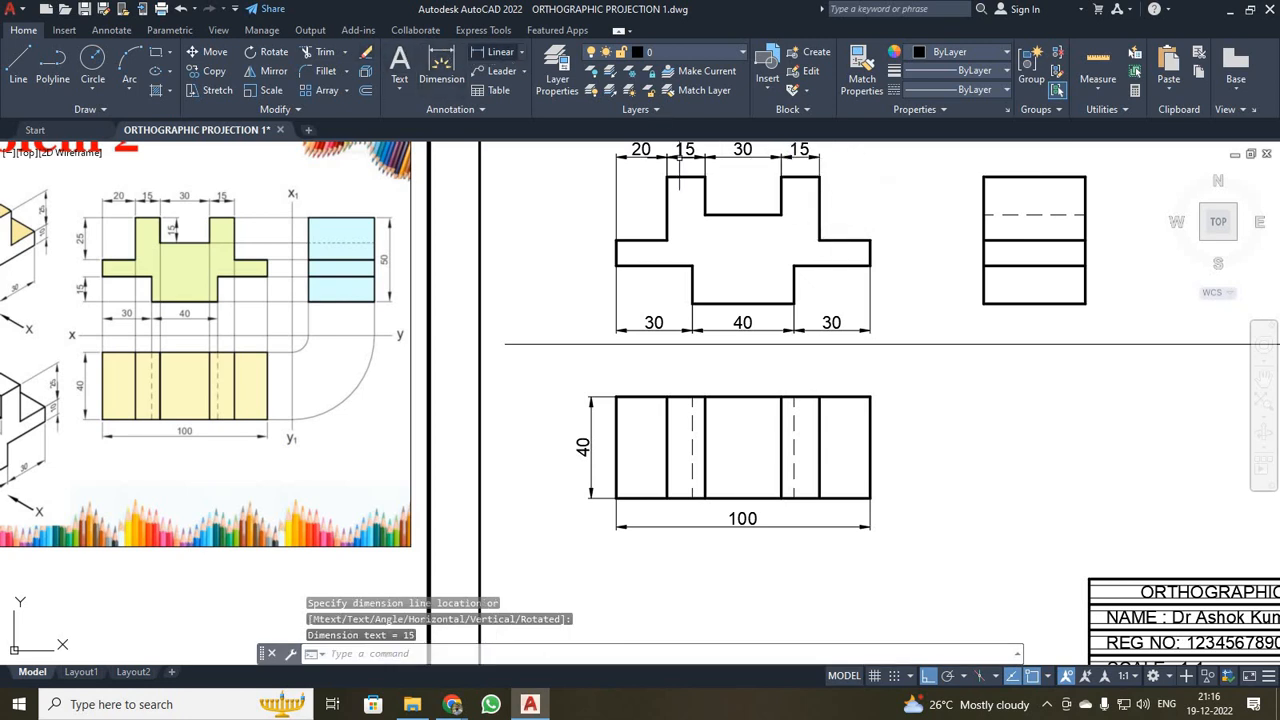
left_click(820, 240)
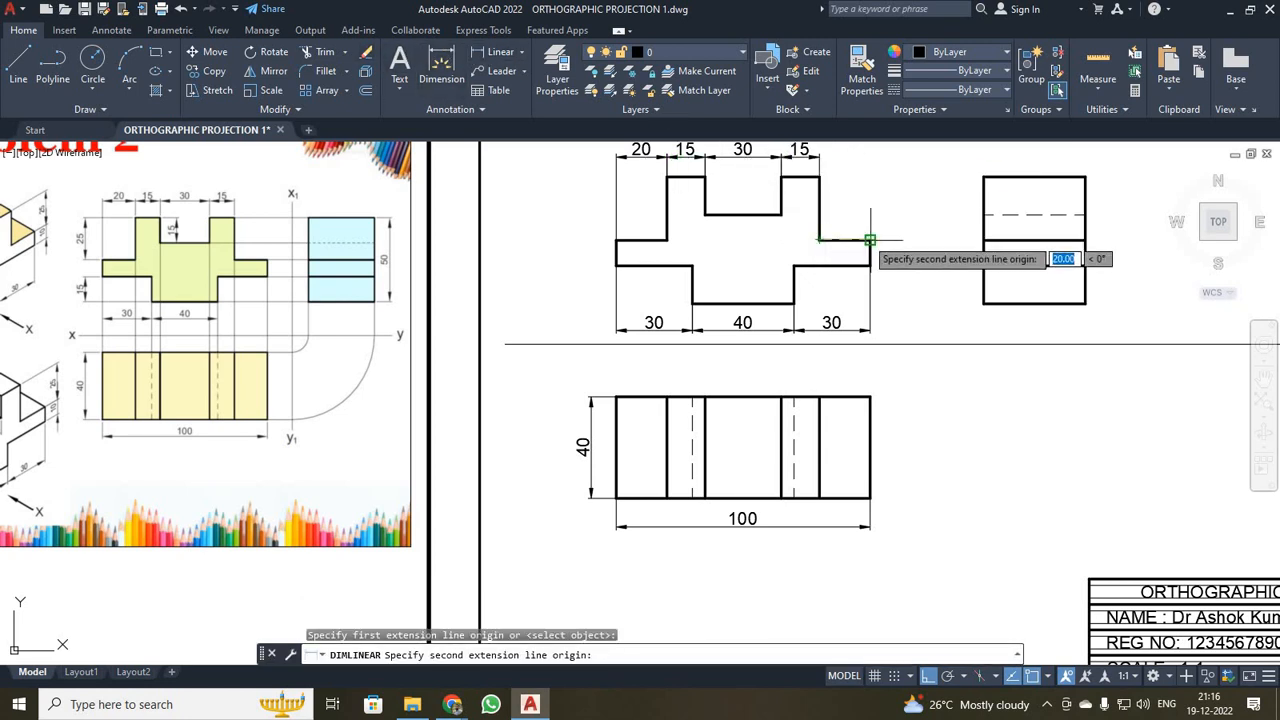
left_click(870, 240)
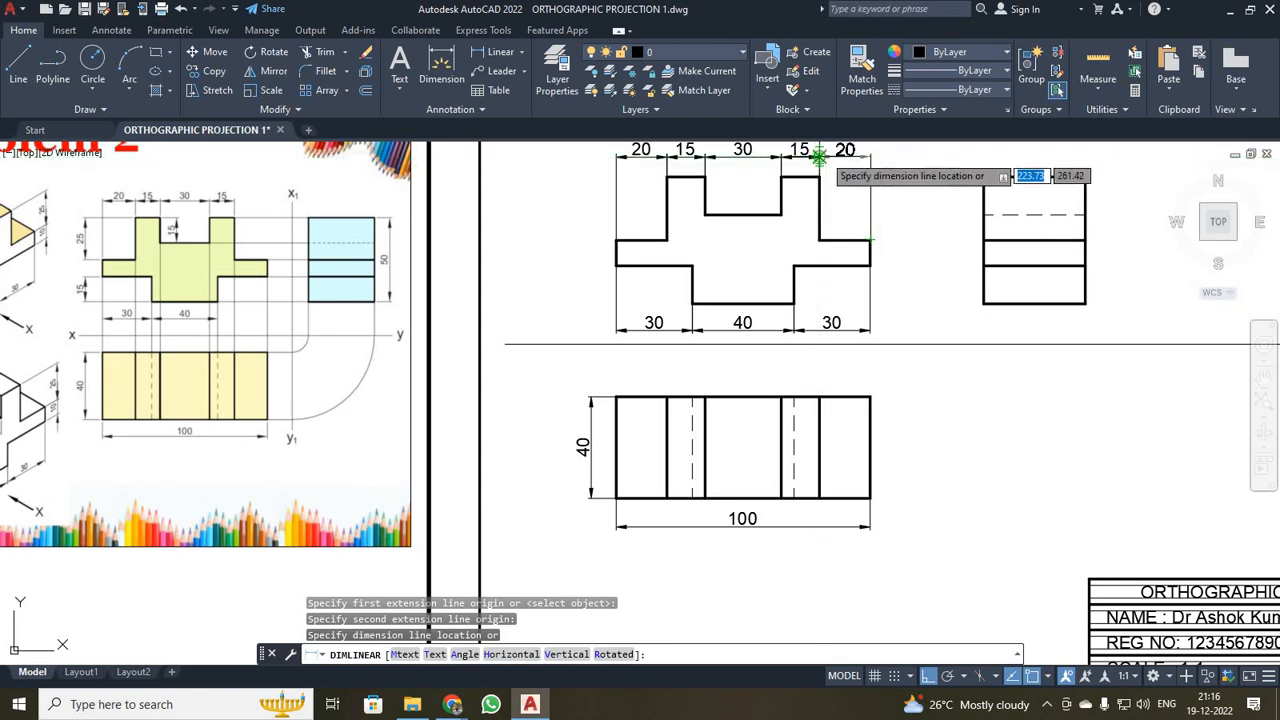
left_click(818, 157)
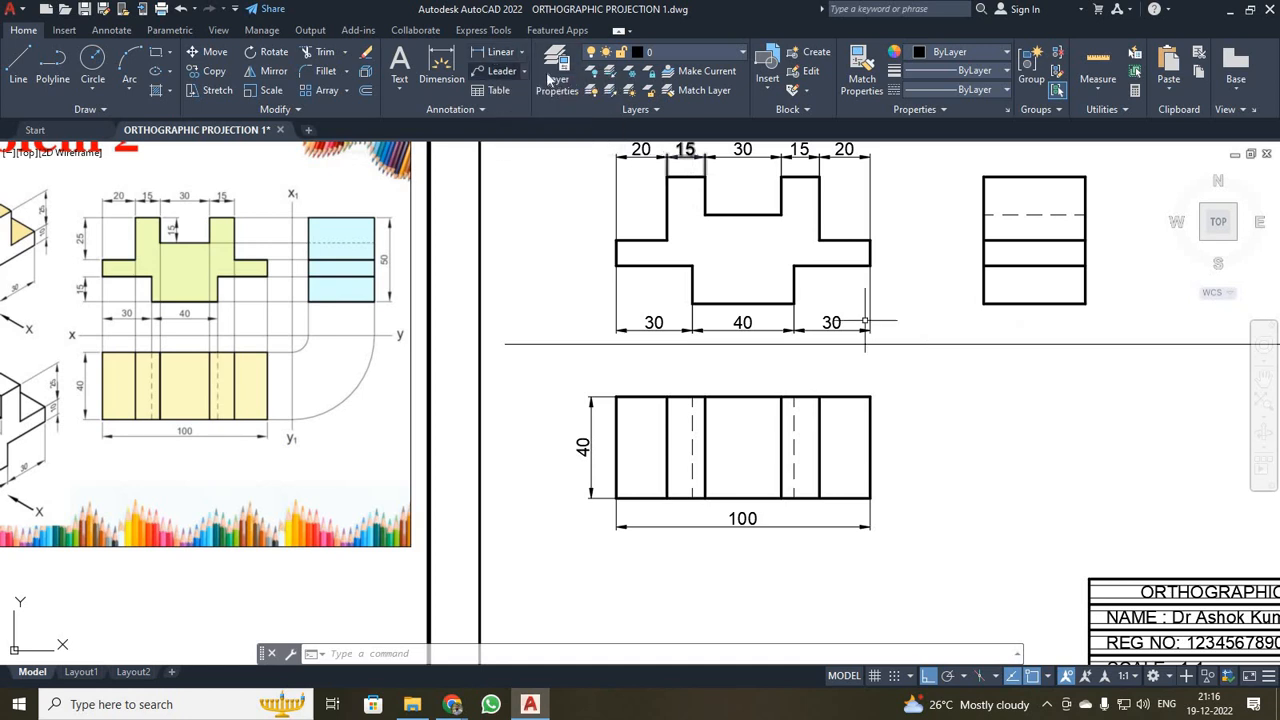
- Dimension the heights of the side view's bottom band and the band above it on one line along the right edge
left_click(500, 51)
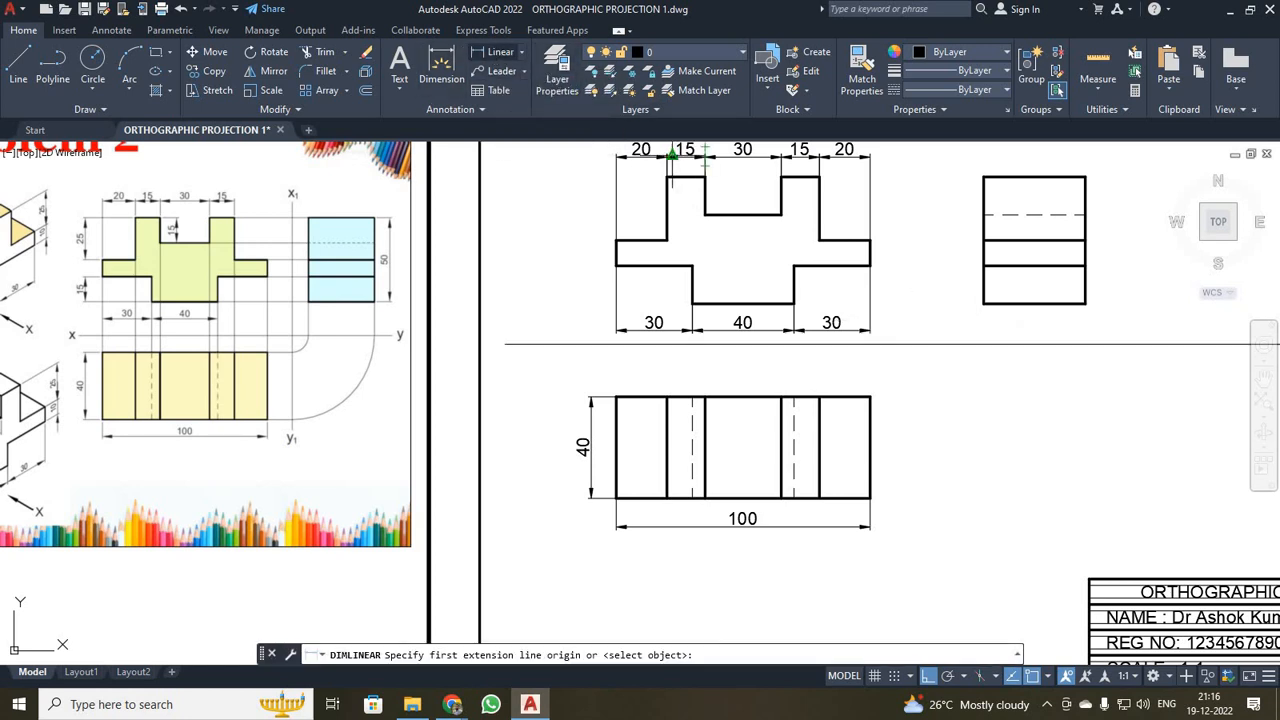
left_click(1085, 303)
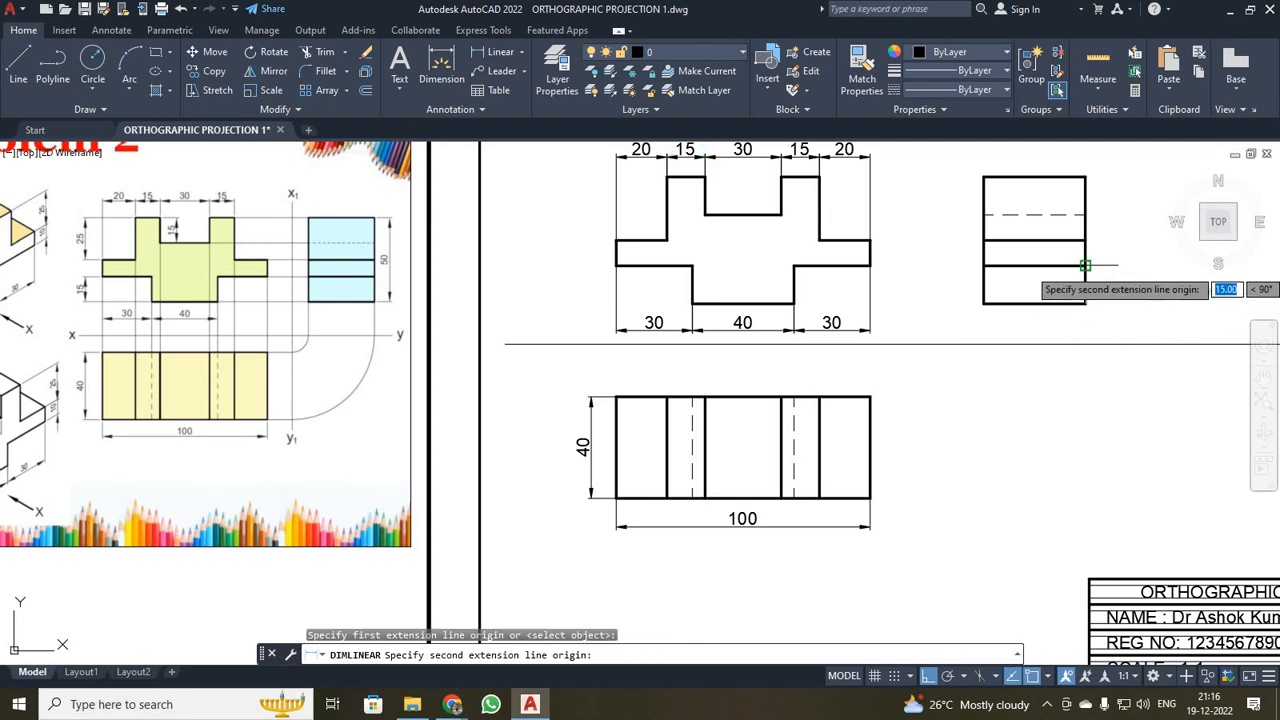
left_click(1085, 265)
left_click(1114, 265)
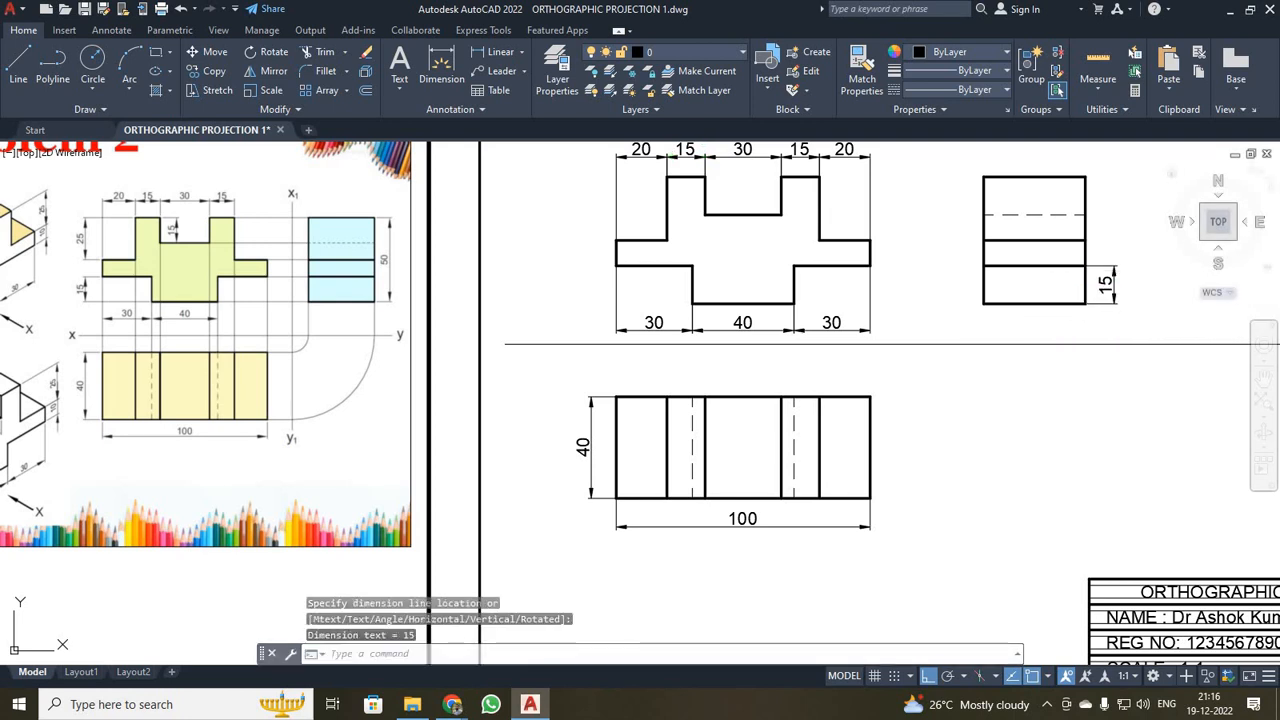
left_click(446, 60)
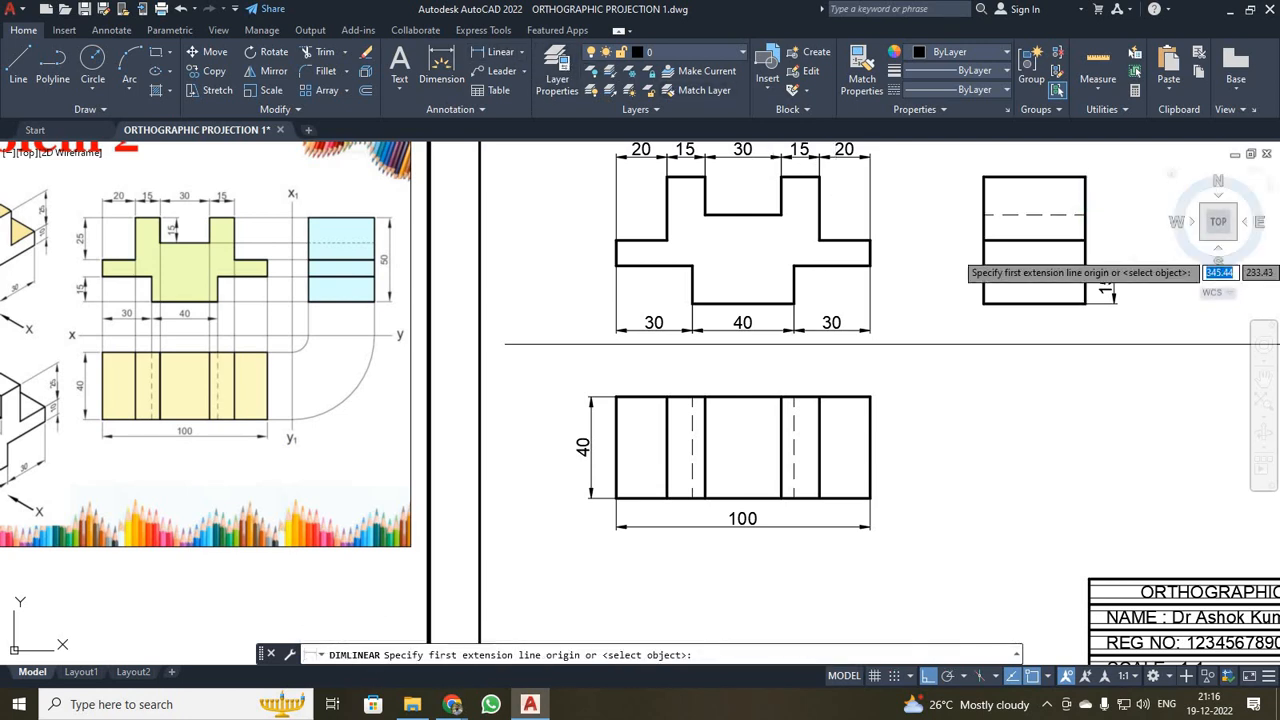
left_click(1085, 265)
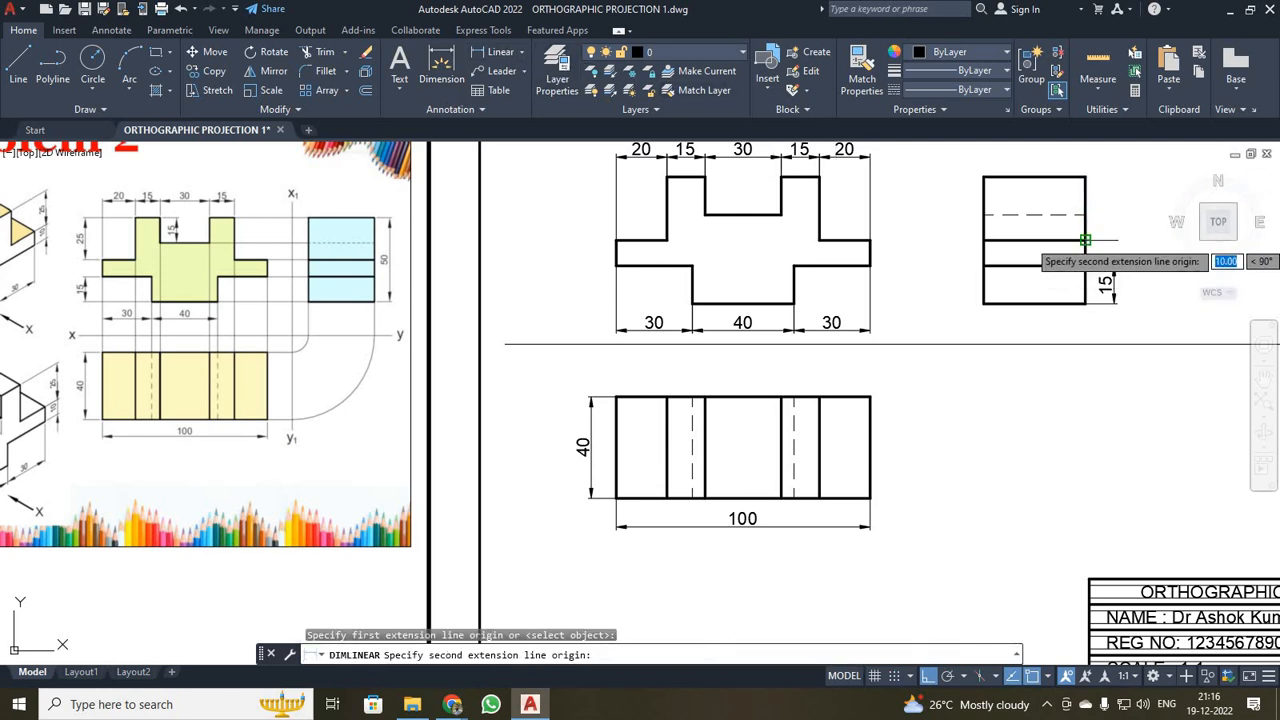
left_click(1085, 240)
left_click(1112, 265)
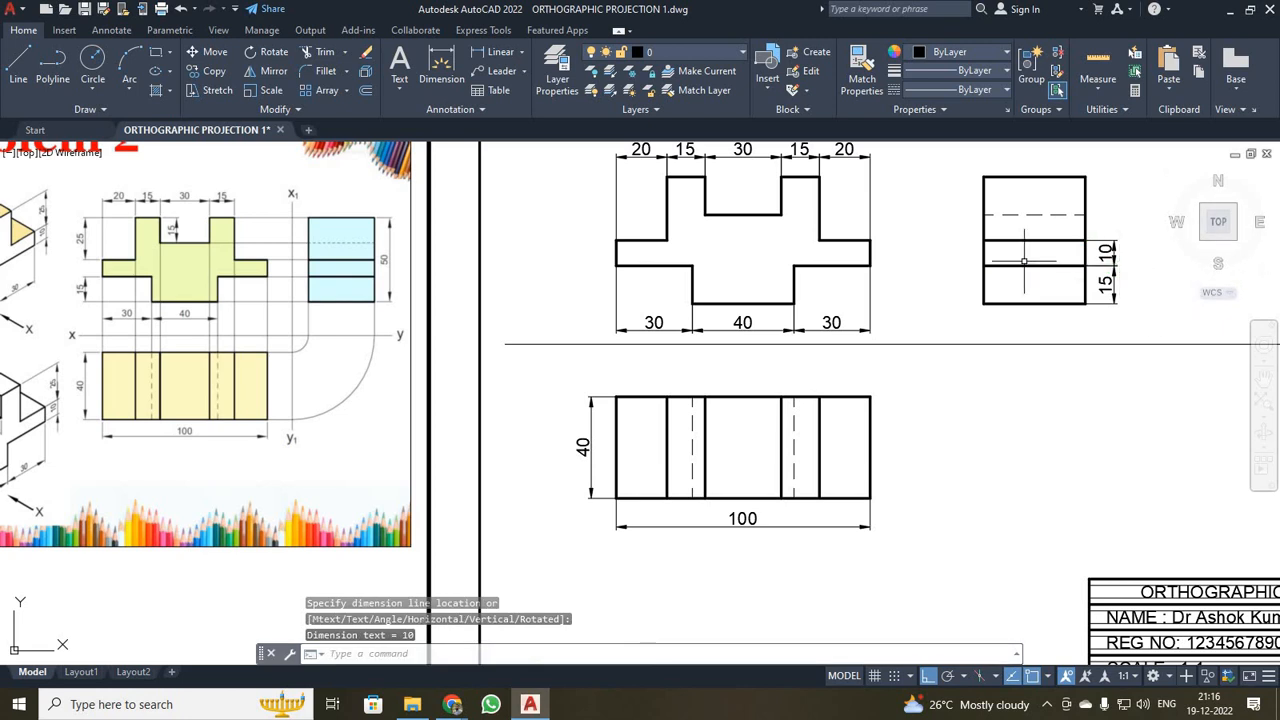
- Dimension the side view's overall height, placed outside the two band height dimensions
left_click(492, 57)
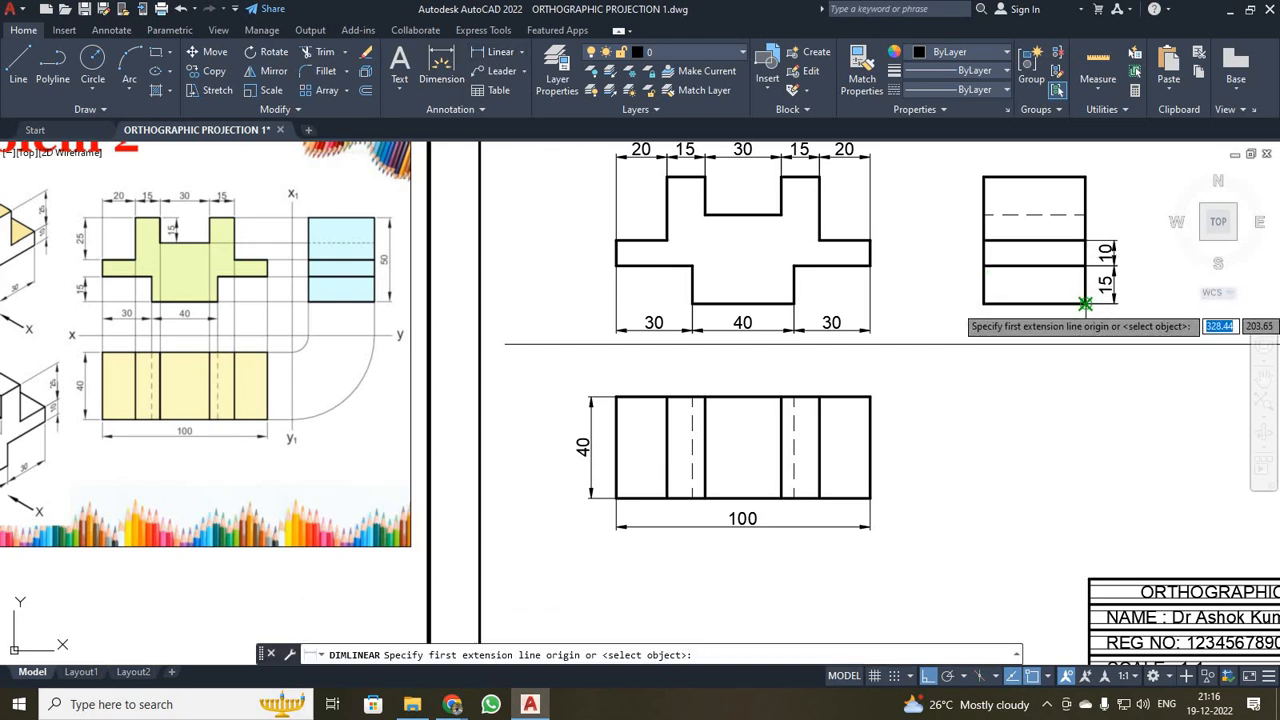
left_click(1085, 265)
left_click(1085, 177)
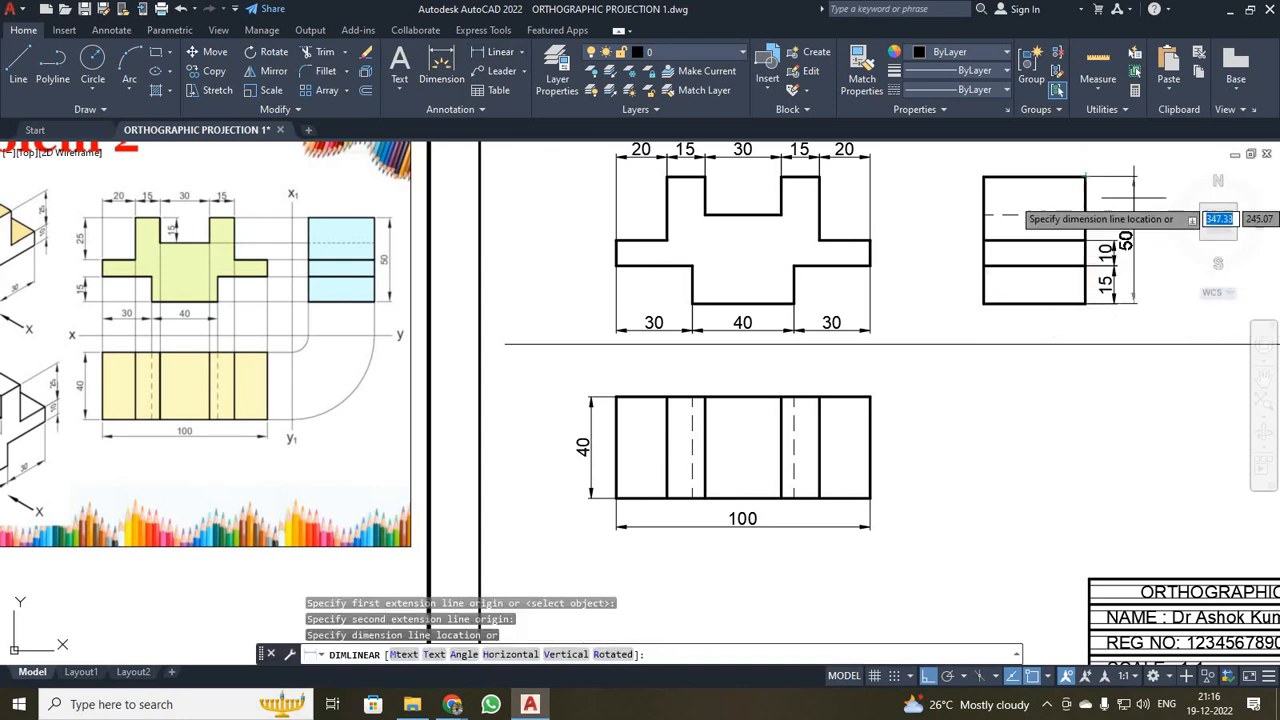
left_click(1143, 195)
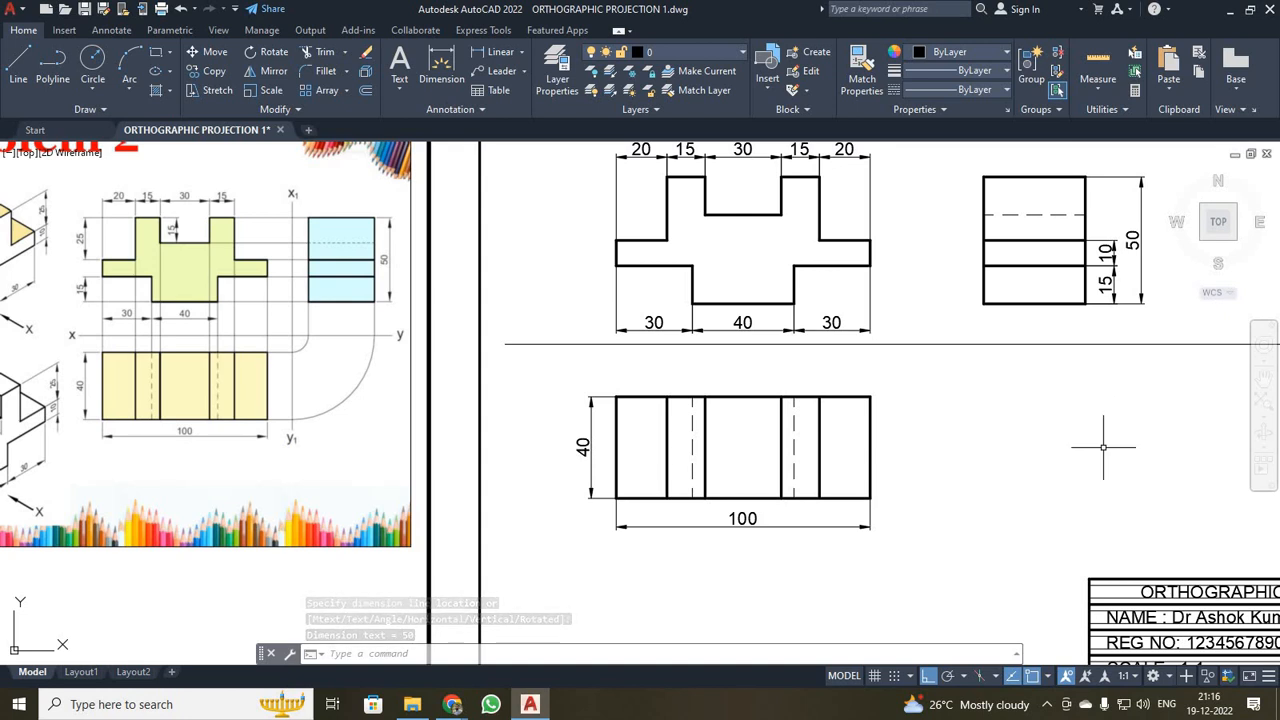
- Add the multiline text "FRONT VIEW" with a text height of 5 above the front view
type("z")
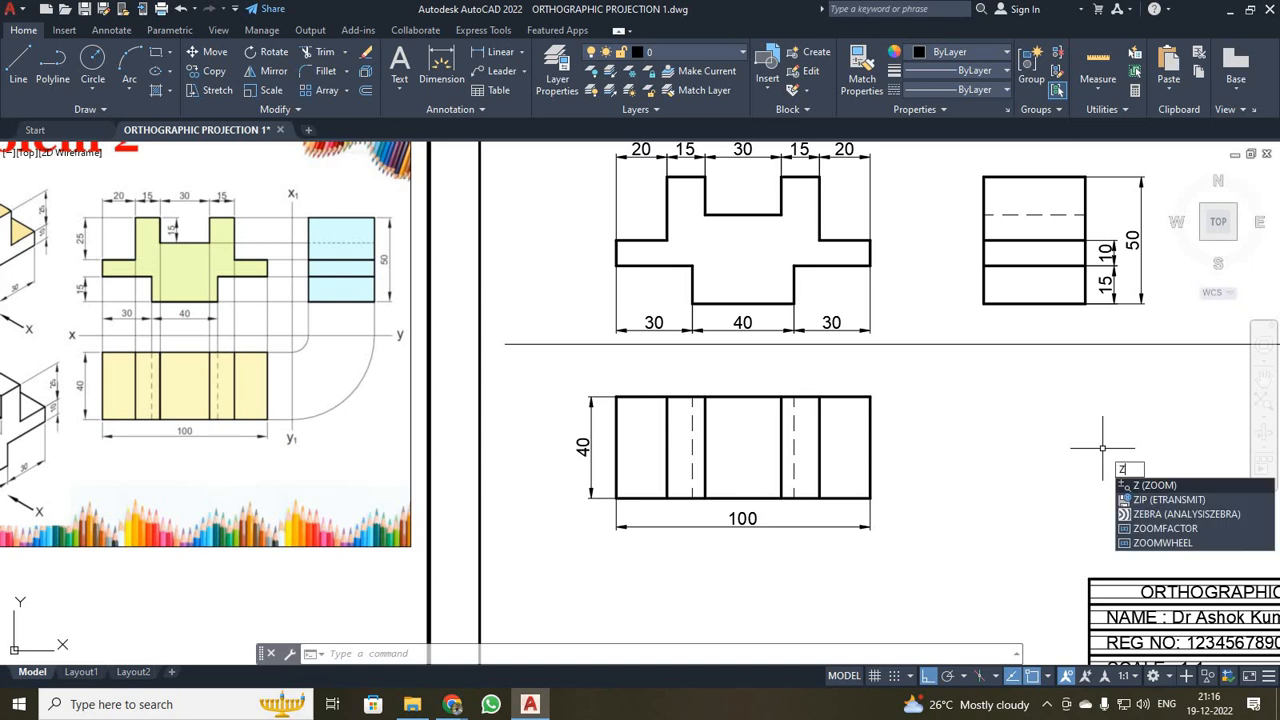
key("Return")
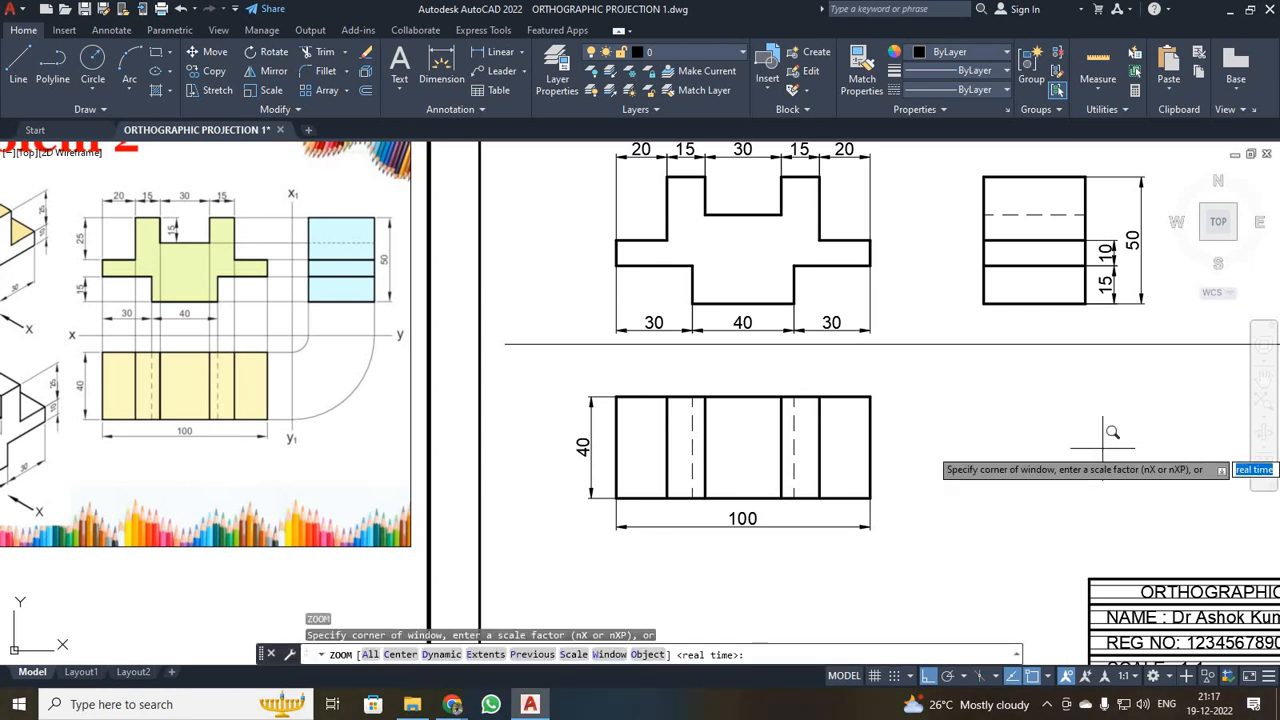
type("a")
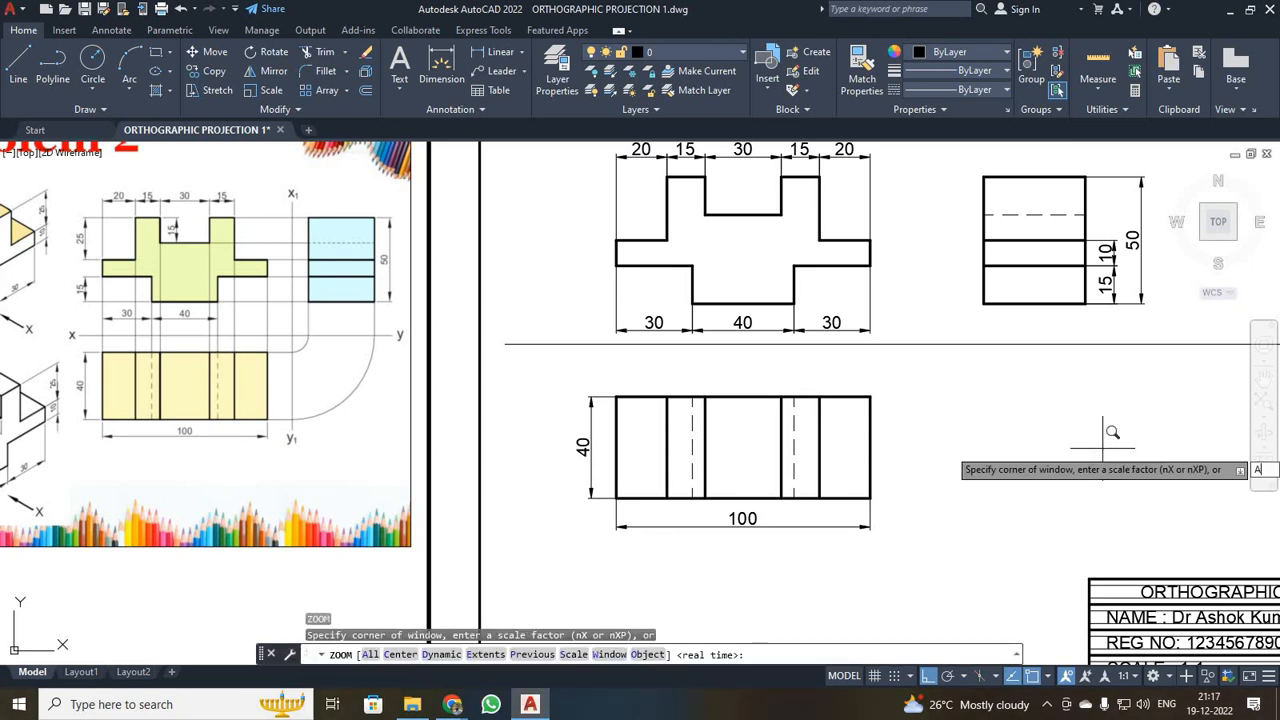
key("Return")
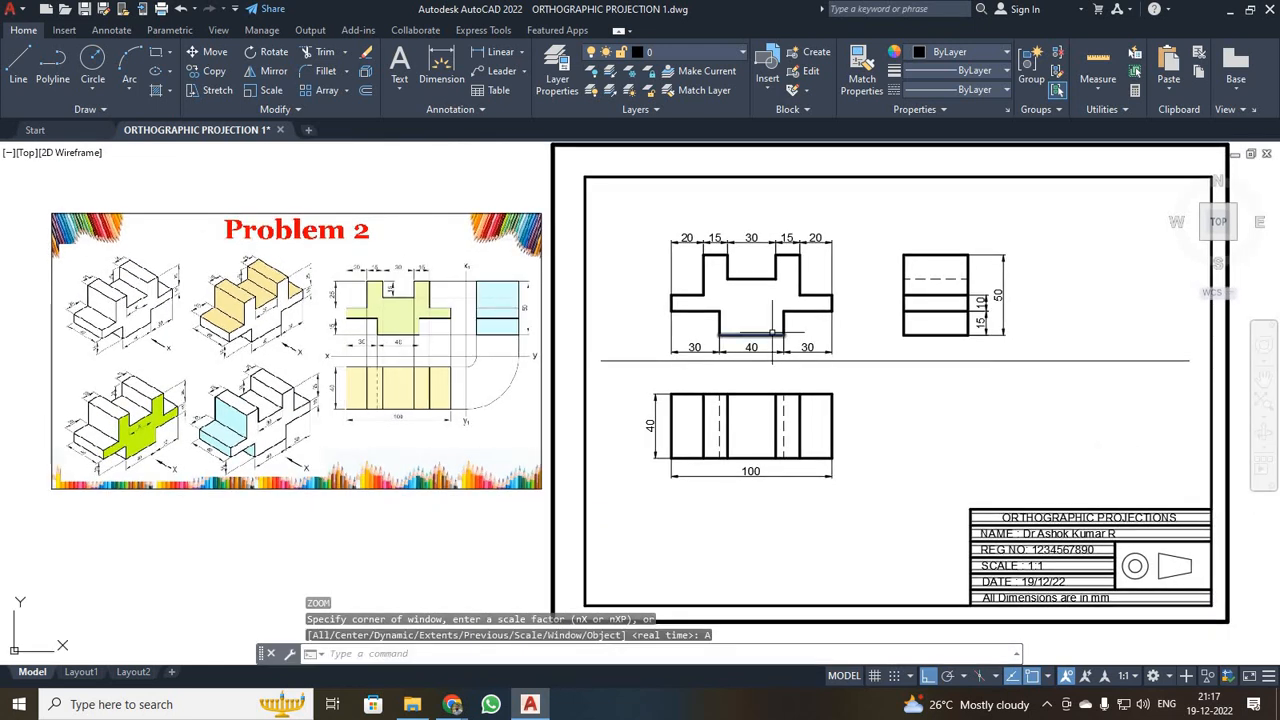
left_click(399, 62)
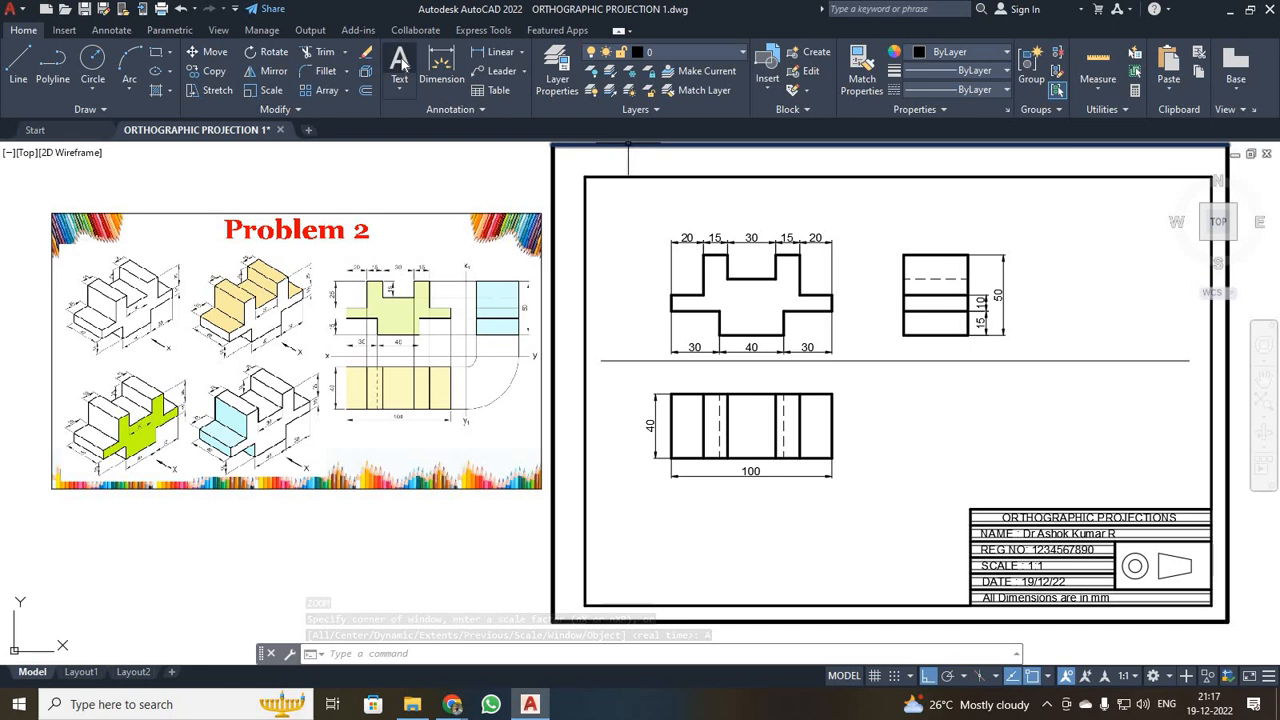
left_click(673, 192)
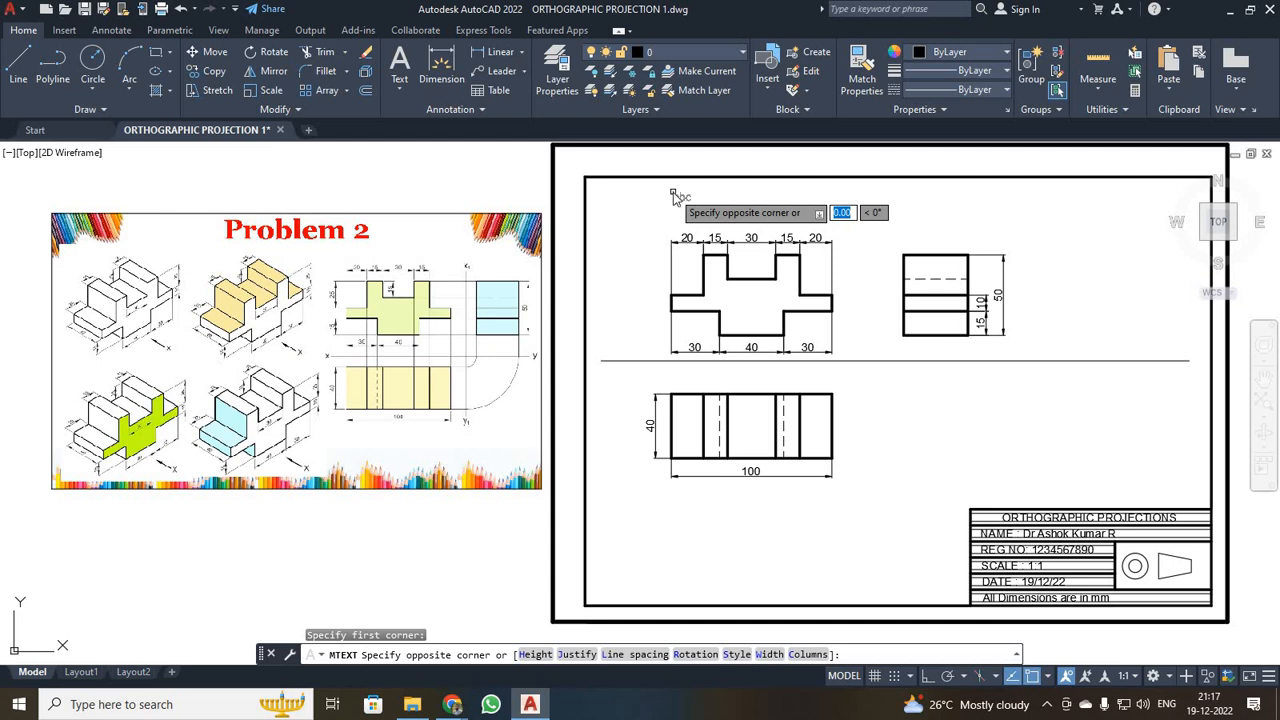
type("h")
key("Return")
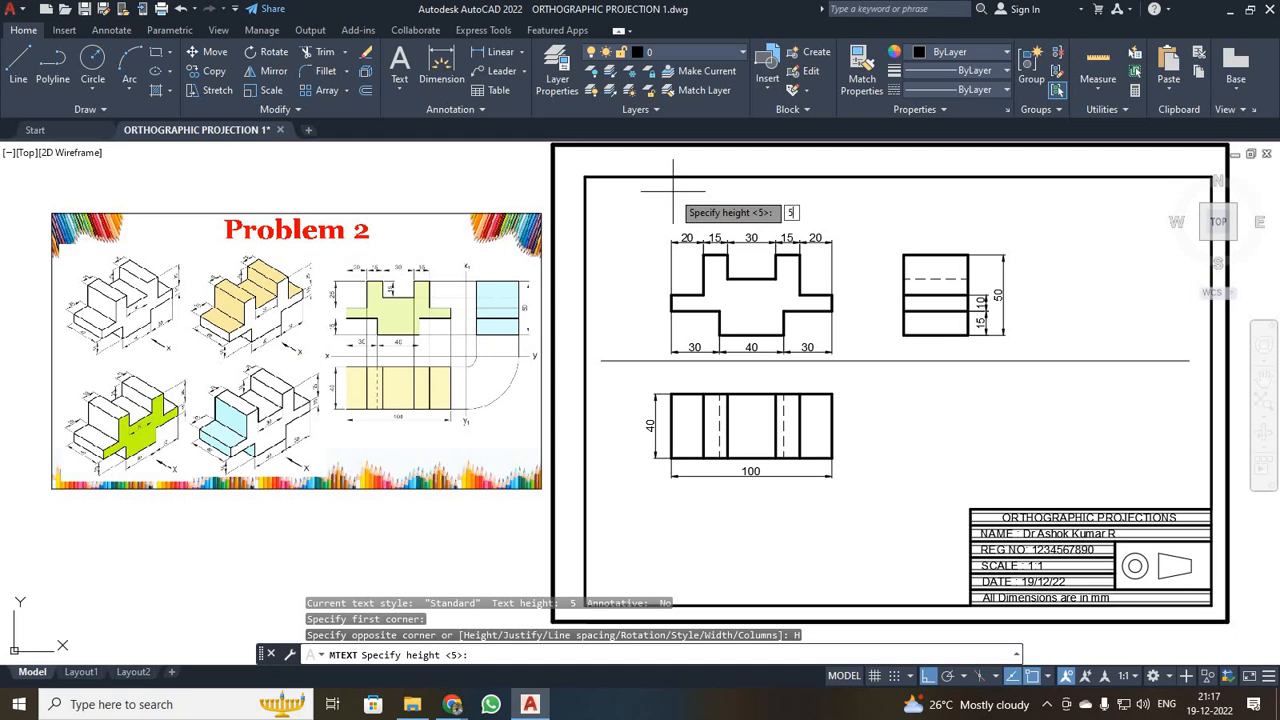
type("5")
key("Return")
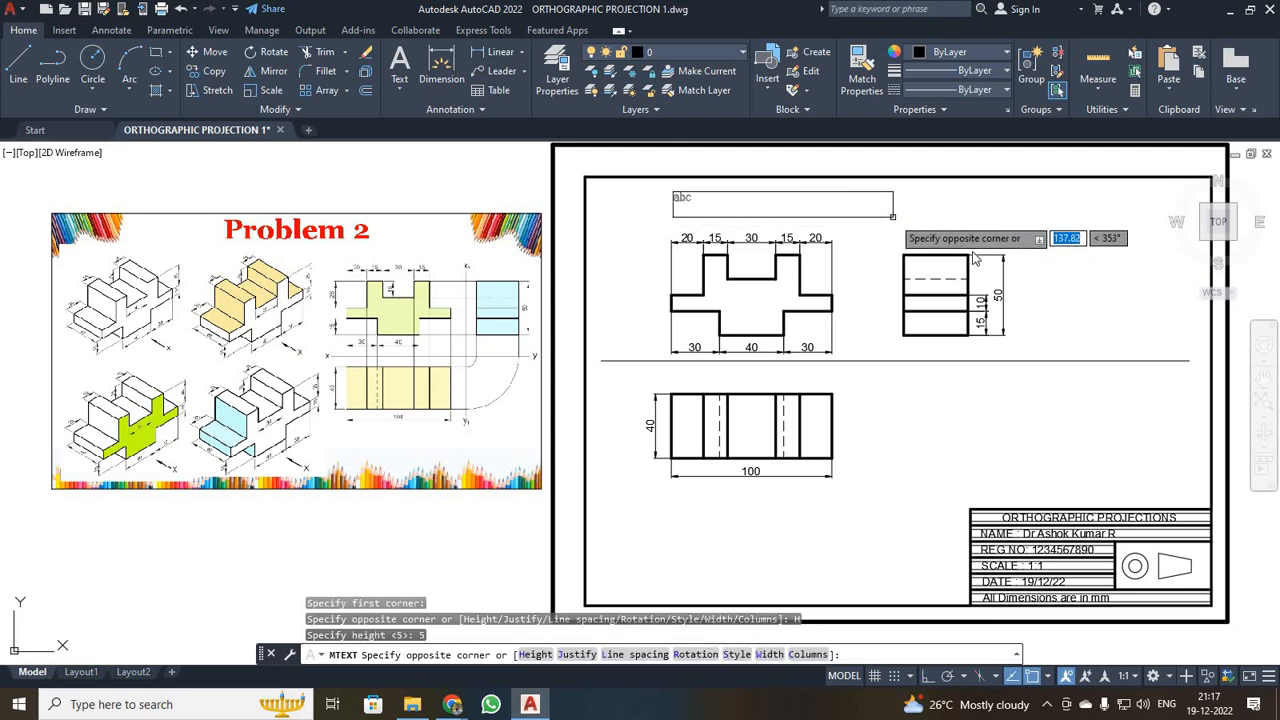
left_click(893, 216)
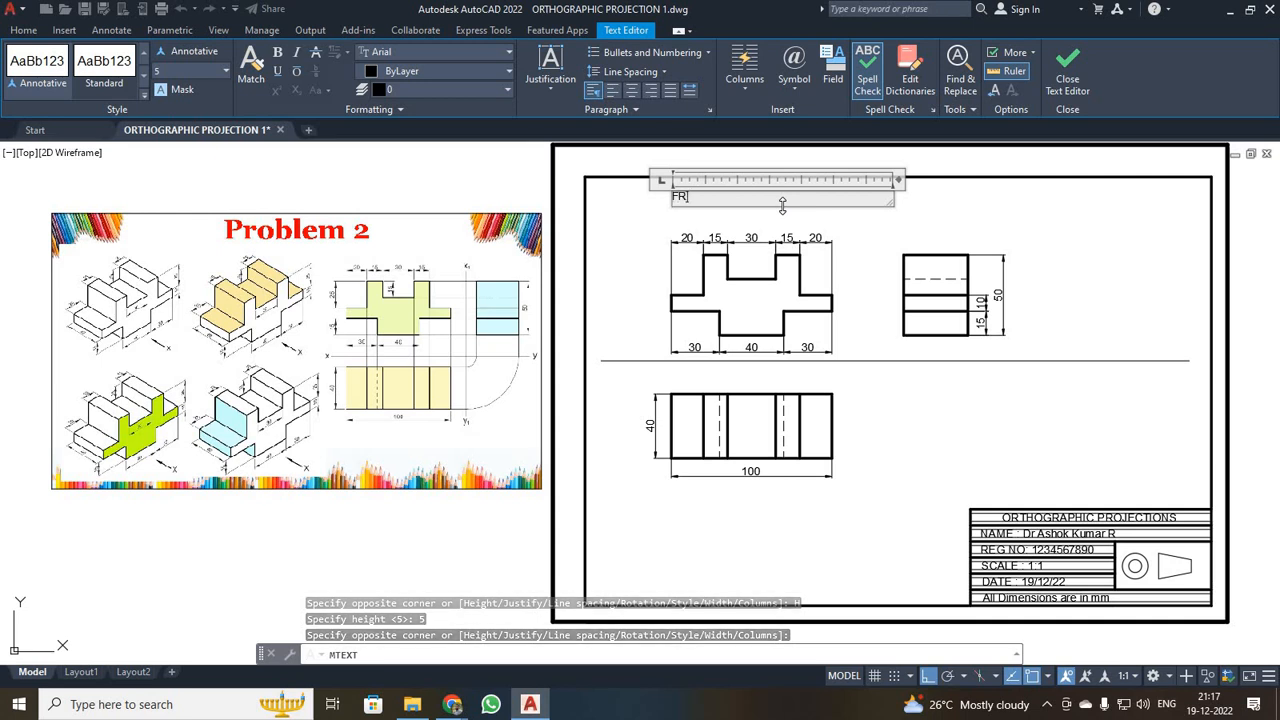
type("FRONT VIEW")
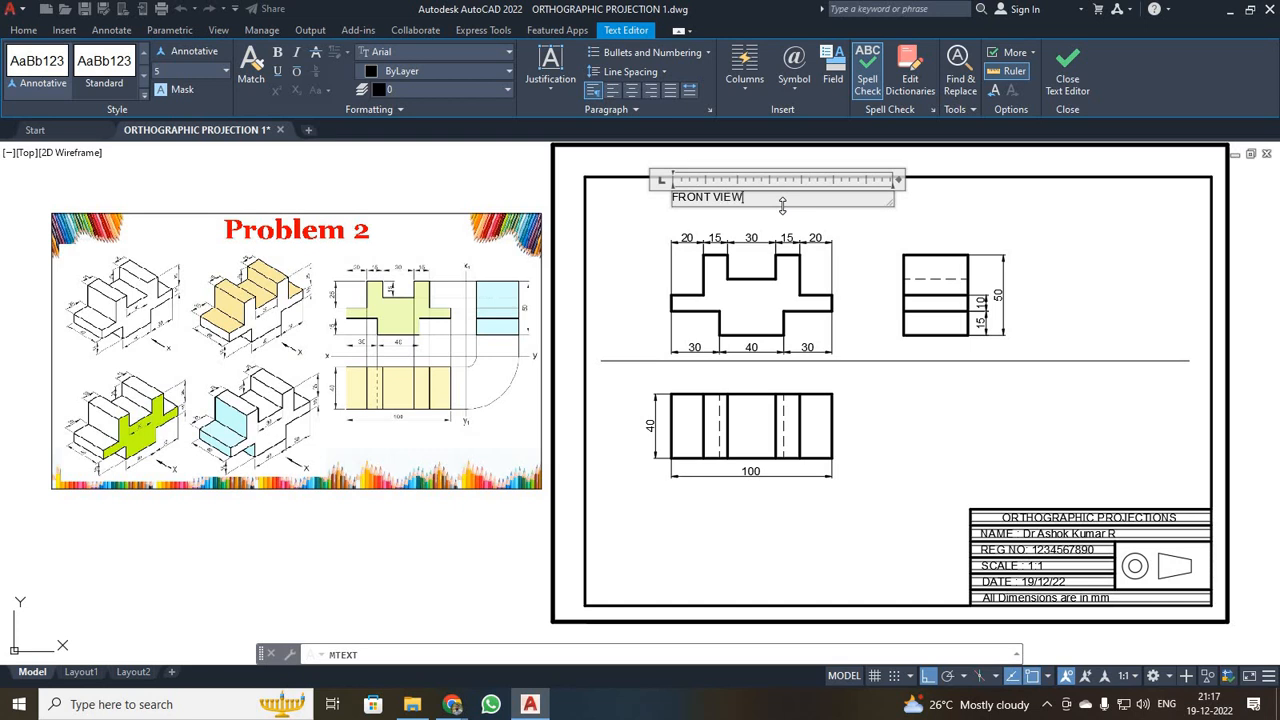
left_click(1068, 66)
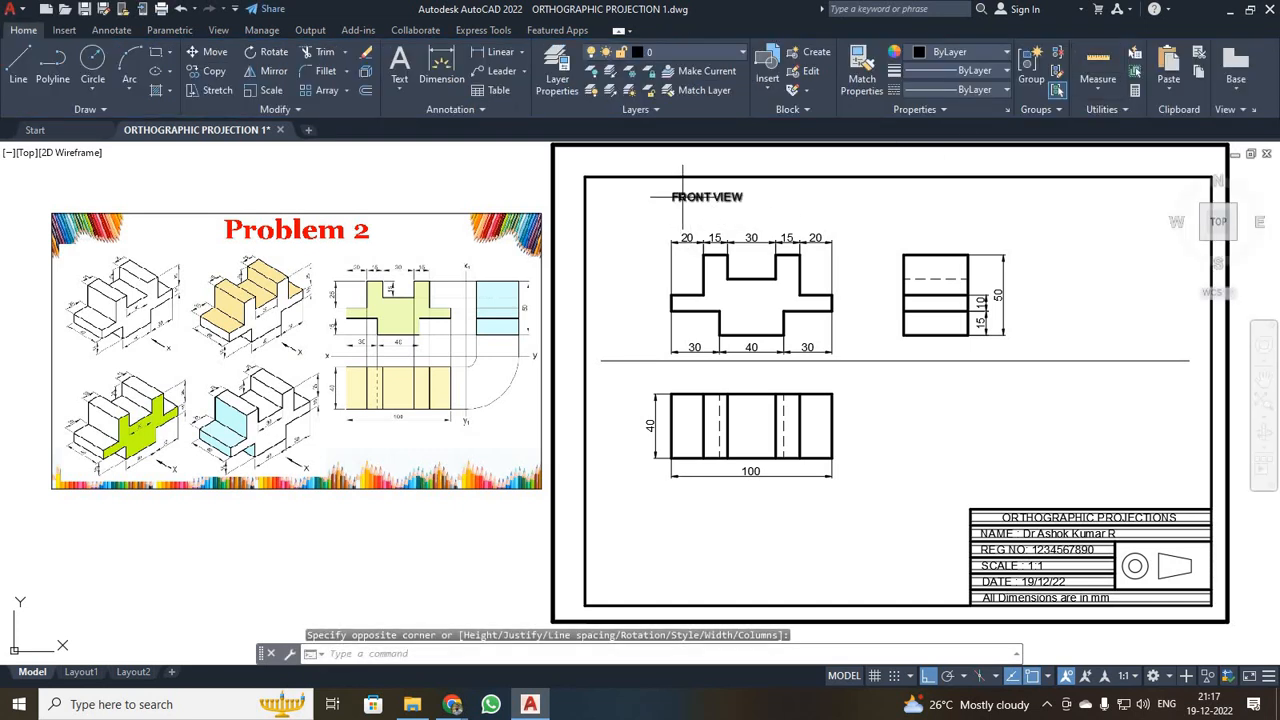
- Turn Ortho off and move the "FRONT VIEW" label so it sits centred just above the front view's width dimensions
left_click(718, 197)
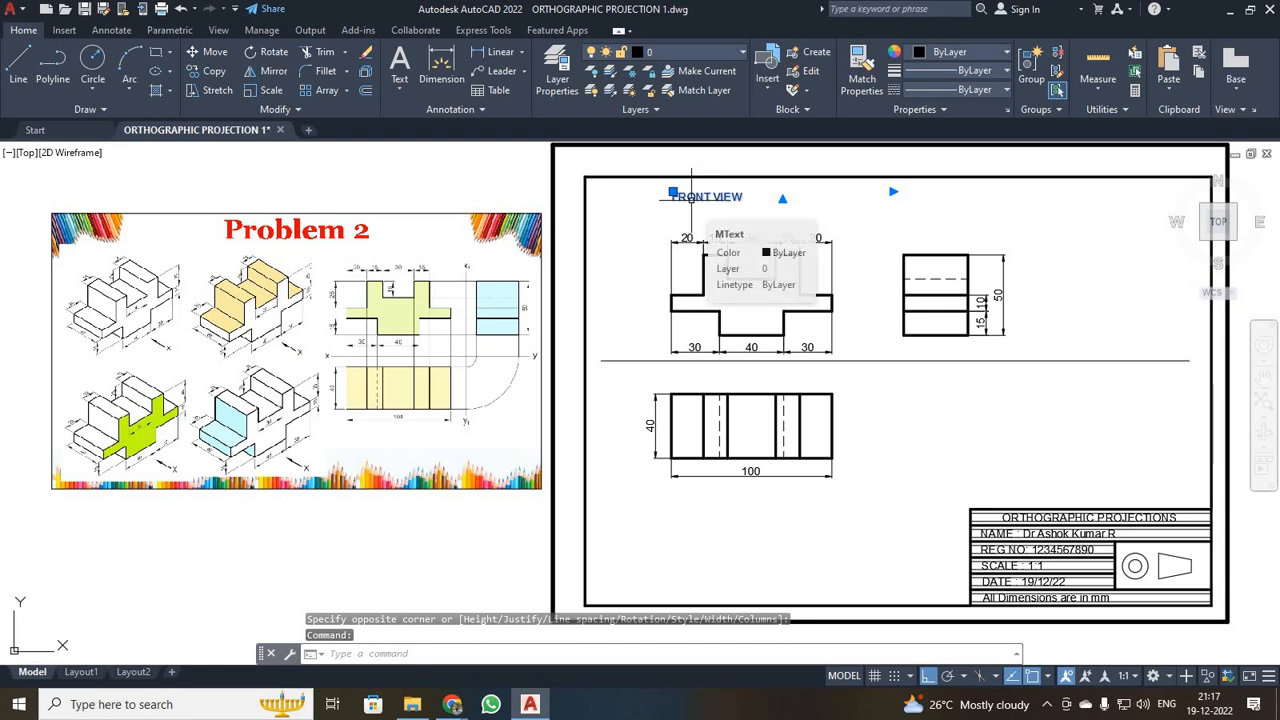
type("M")
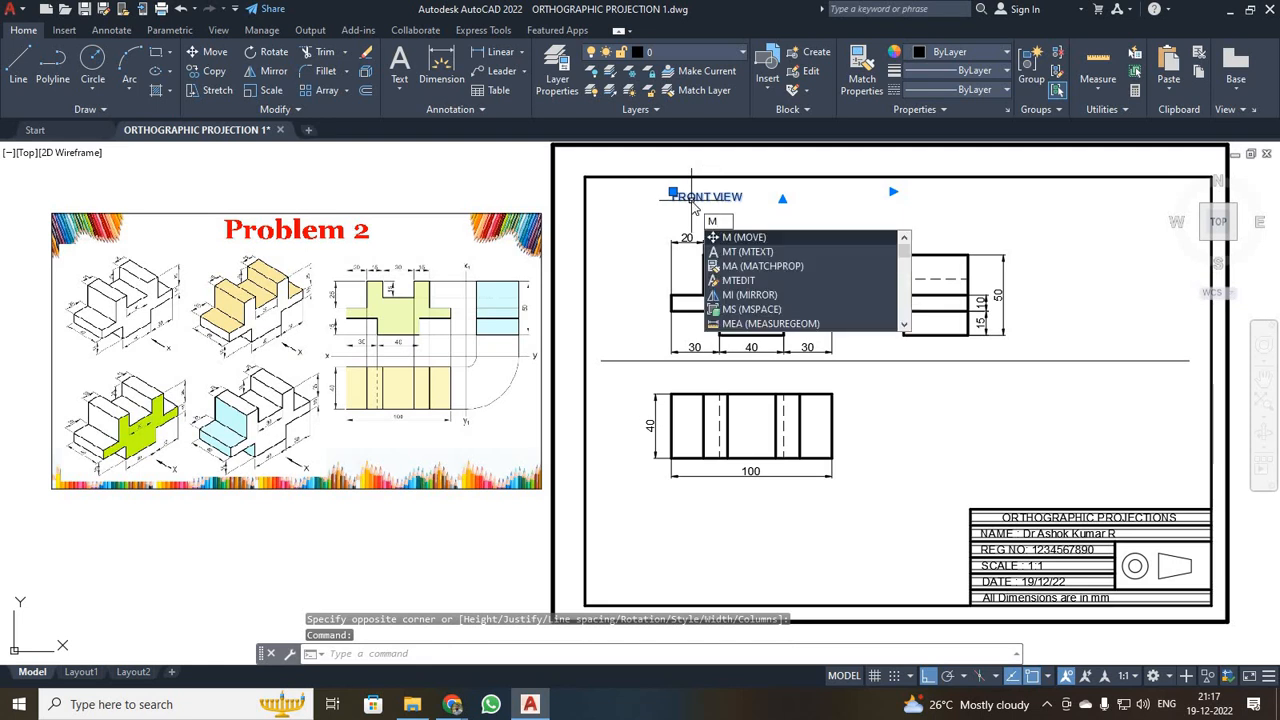
key("Return")
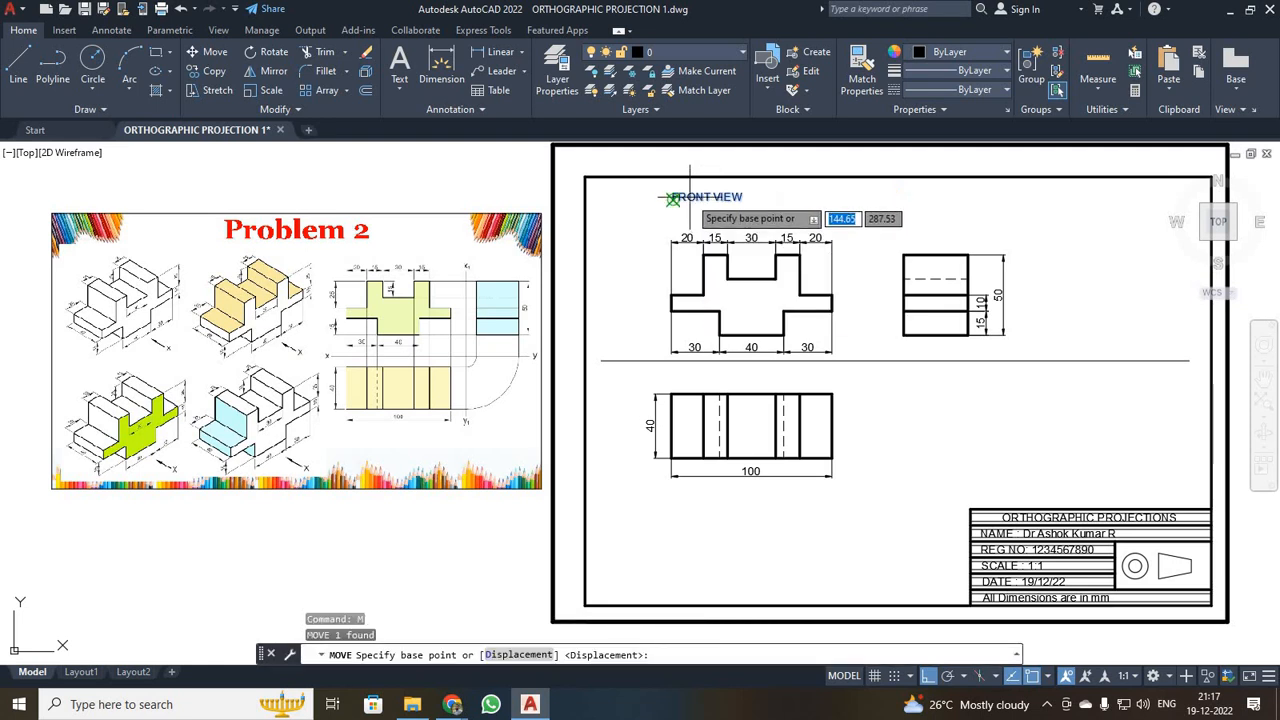
left_click(673, 197)
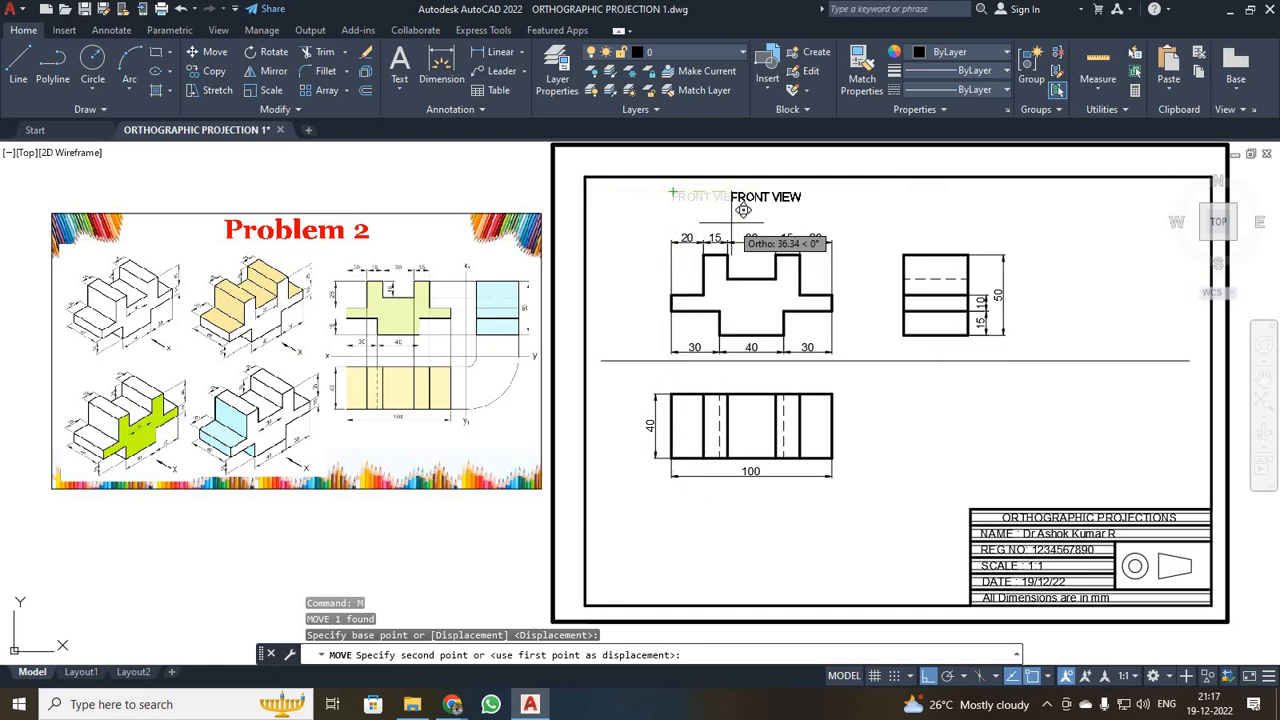
key("F8")
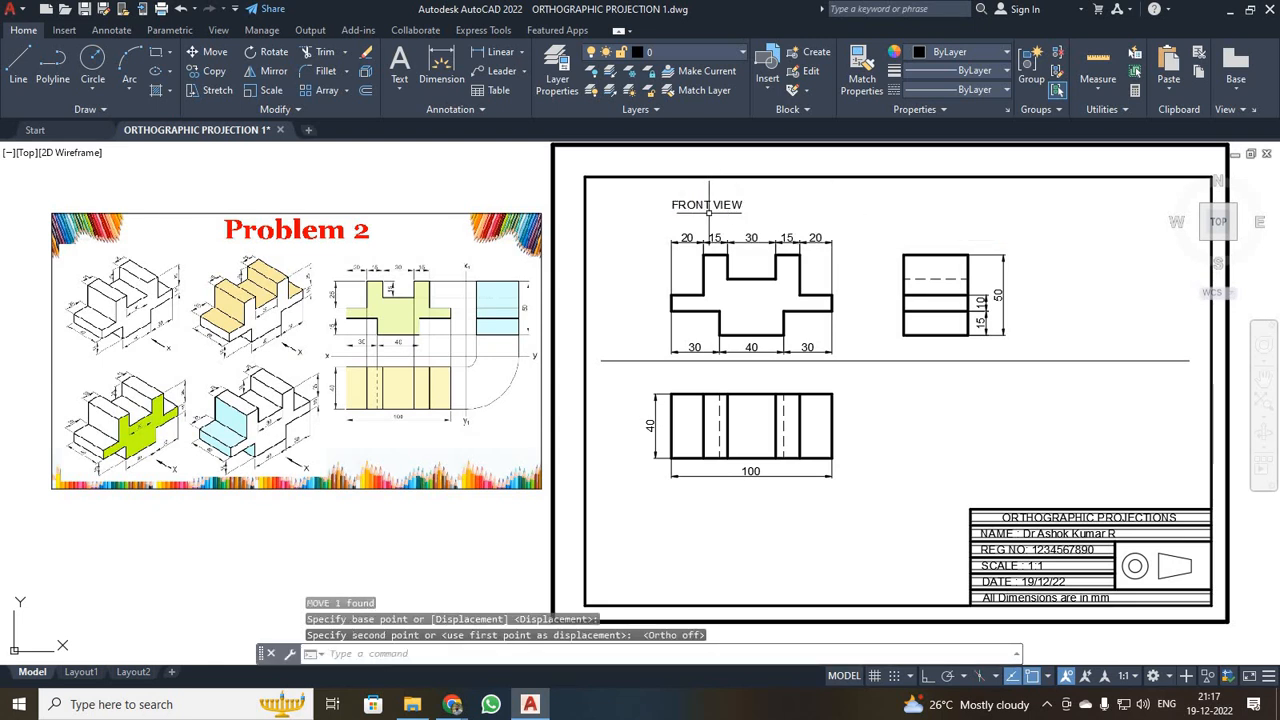
left_click(685, 201)
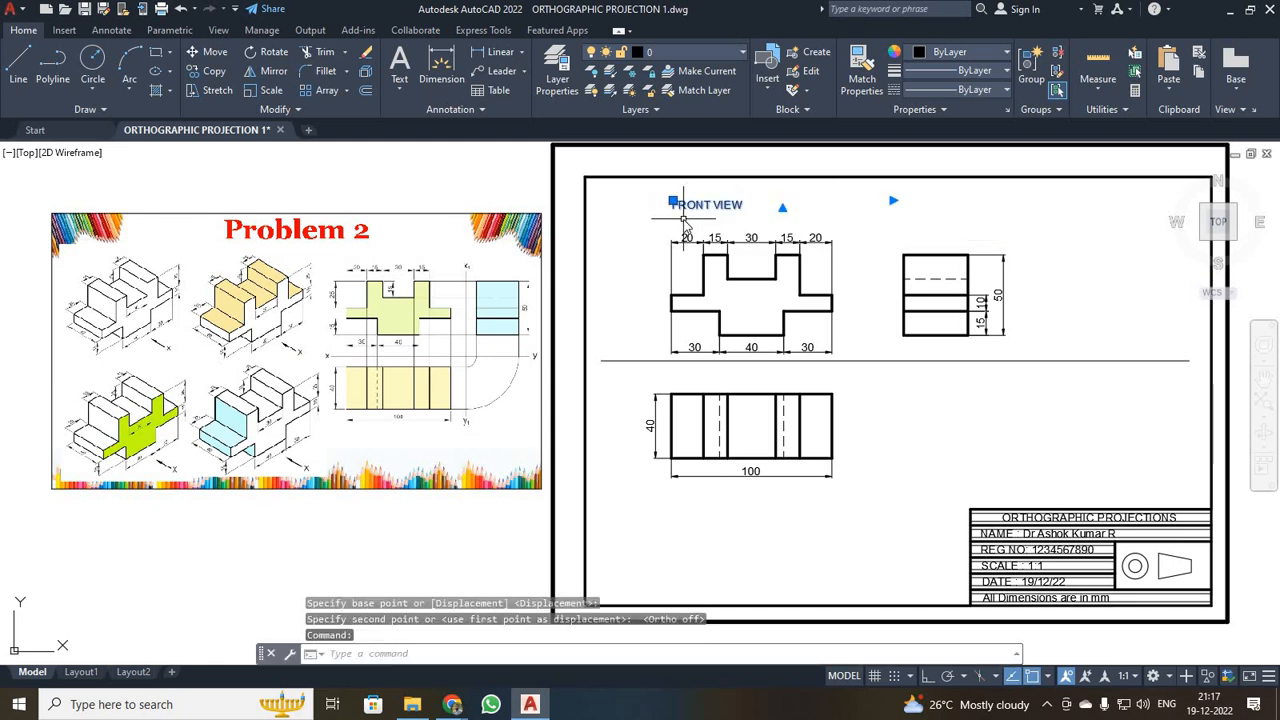
type("M")
key("Return")
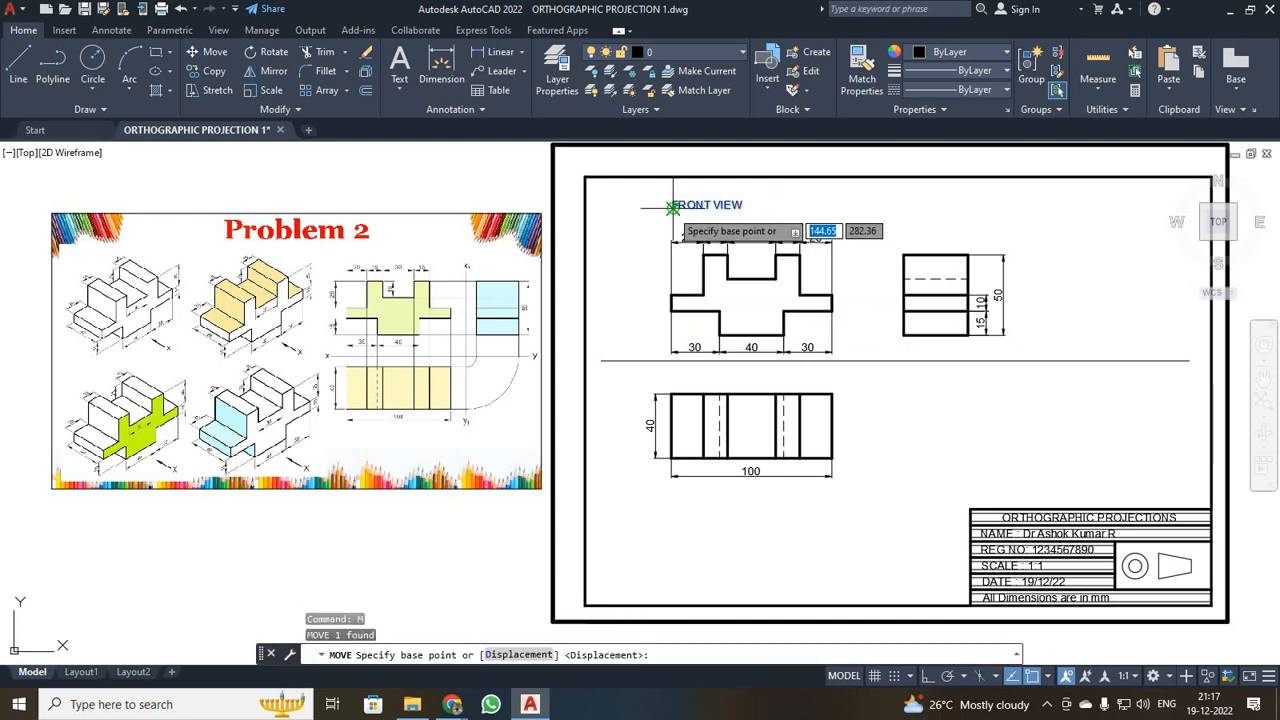
left_click(673, 207)
left_click(731, 207)
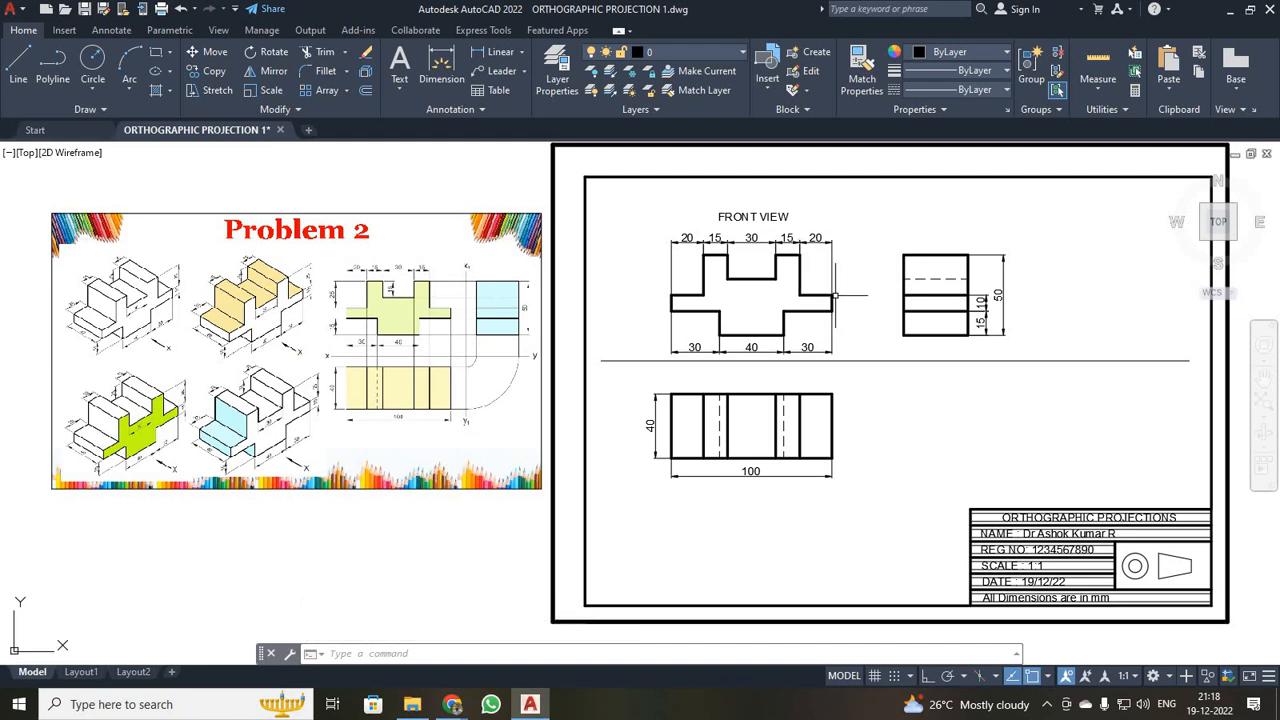
- Add the multiline text "TOP VIEW" below the top view's overall width dimension
left_click(399, 65)
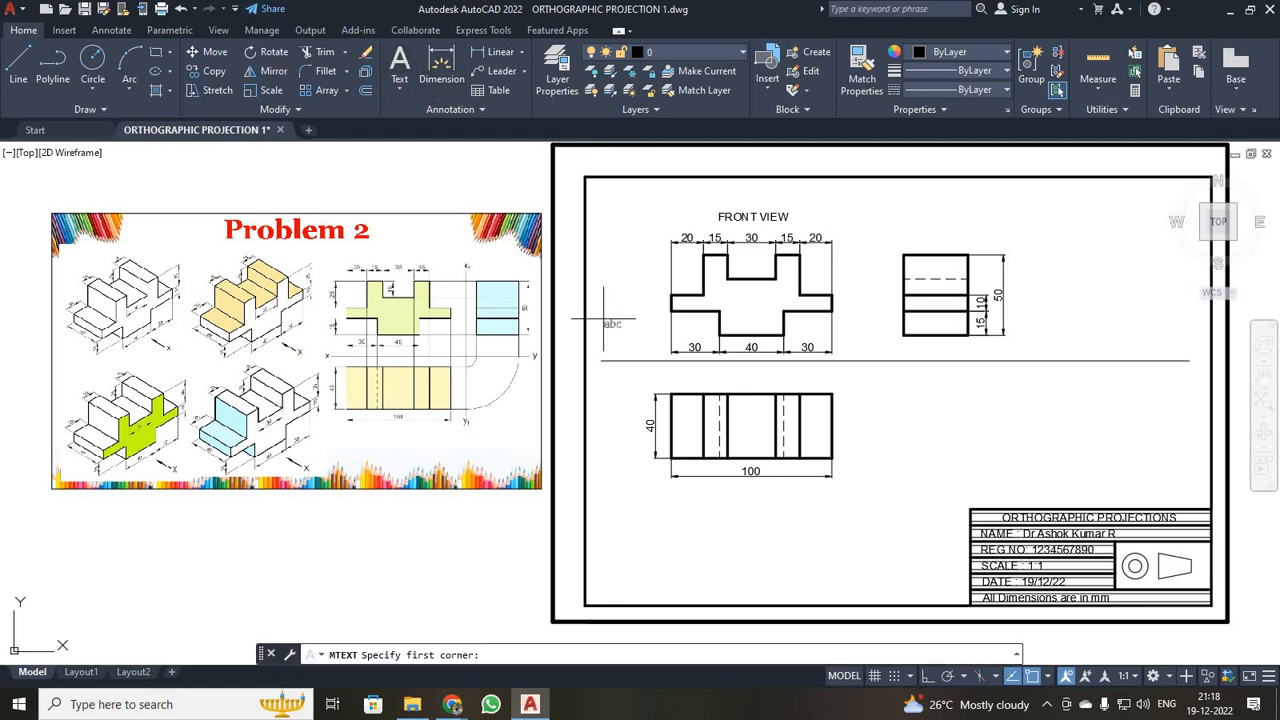
left_click(690, 504)
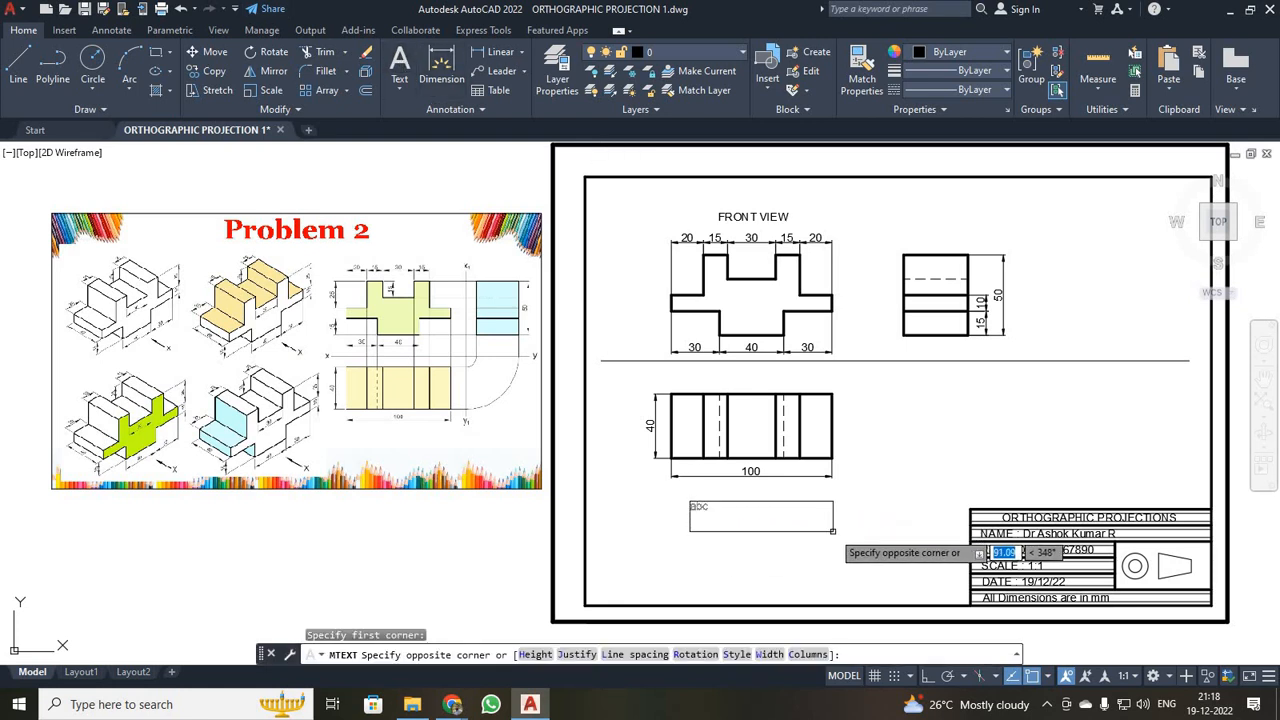
left_click(833, 531)
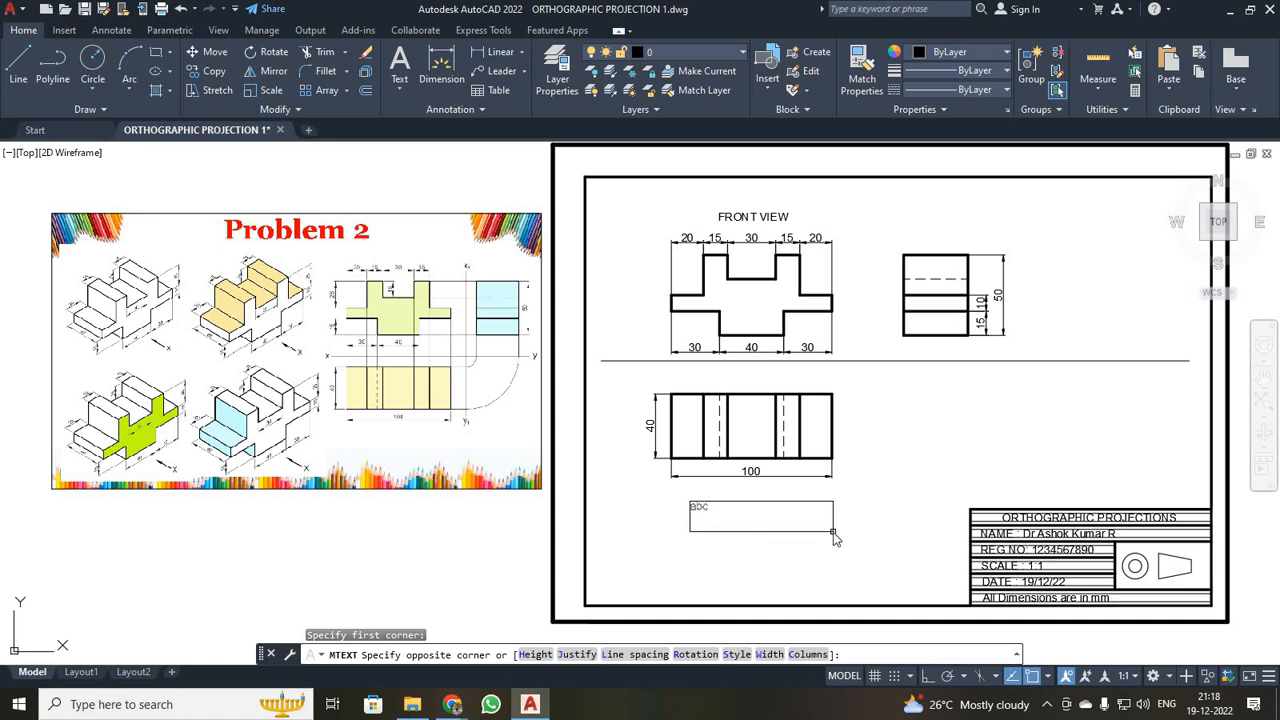
type("TOP")
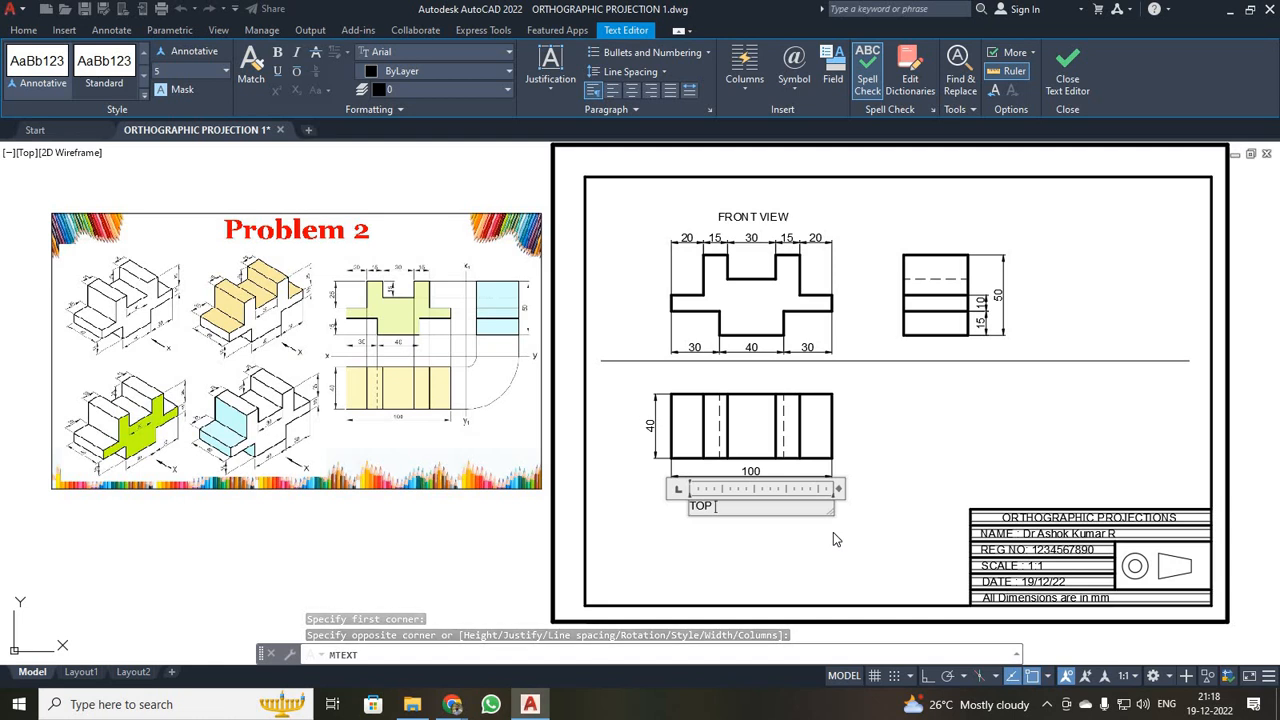
type(" VIEW")
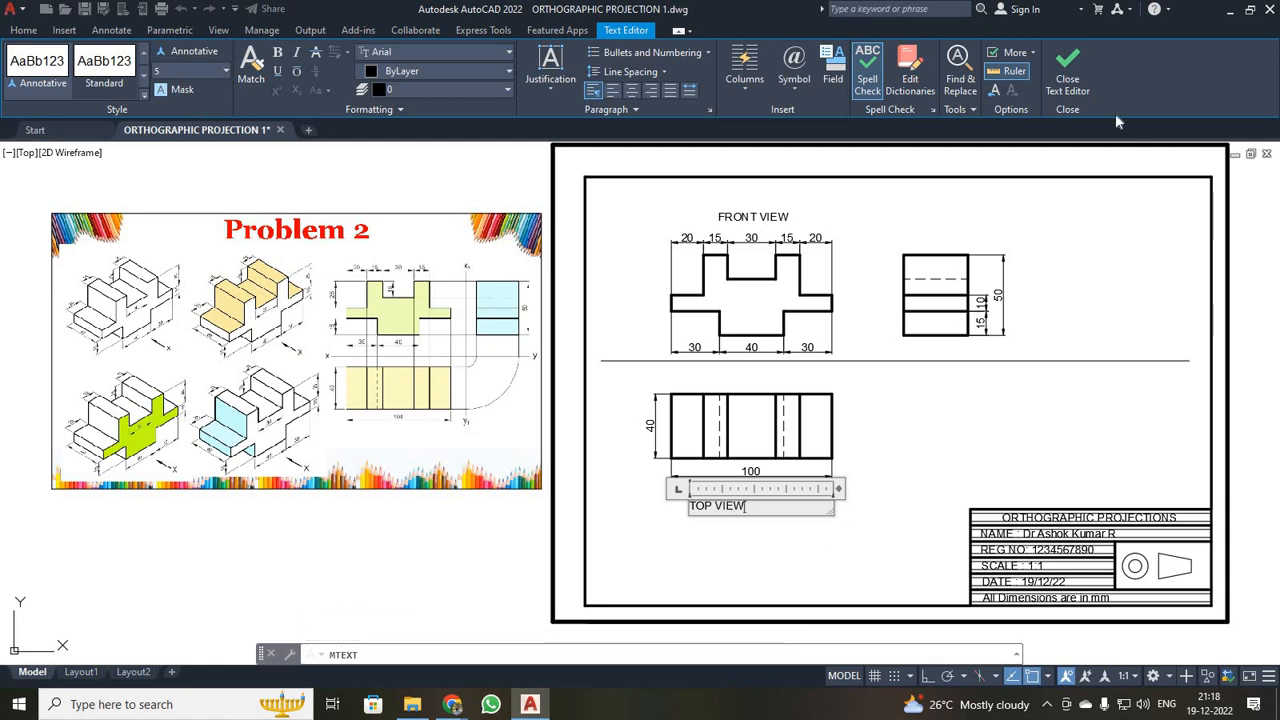
left_click(1068, 66)
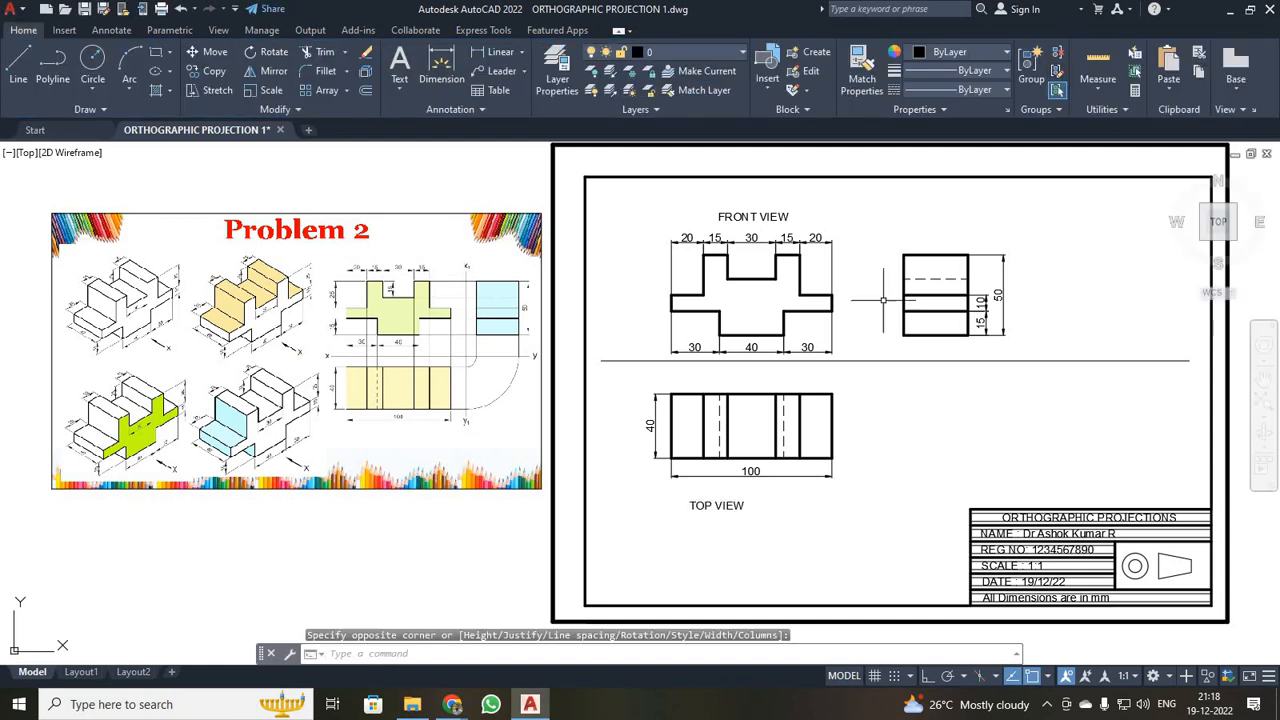
- Move the "TOP VIEW" label horizontally so it is centred beneath the top view
left_click(691, 505)
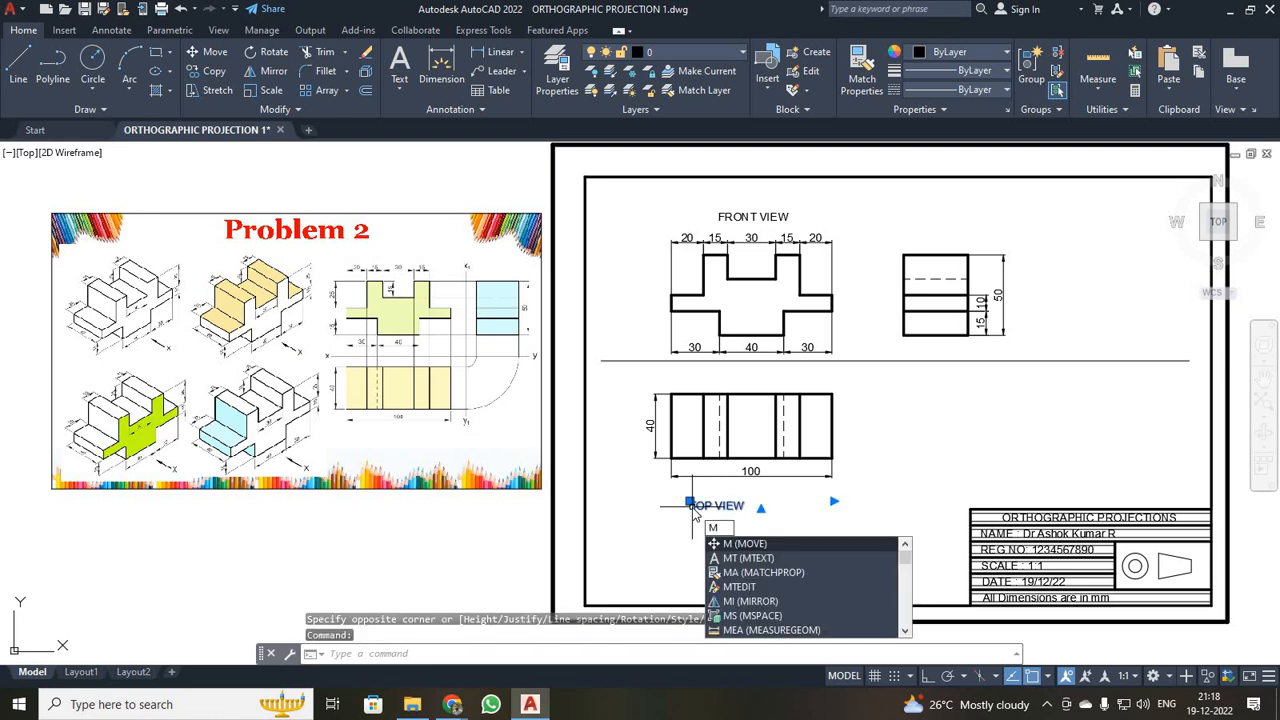
key("Return")
left_click(690, 505)
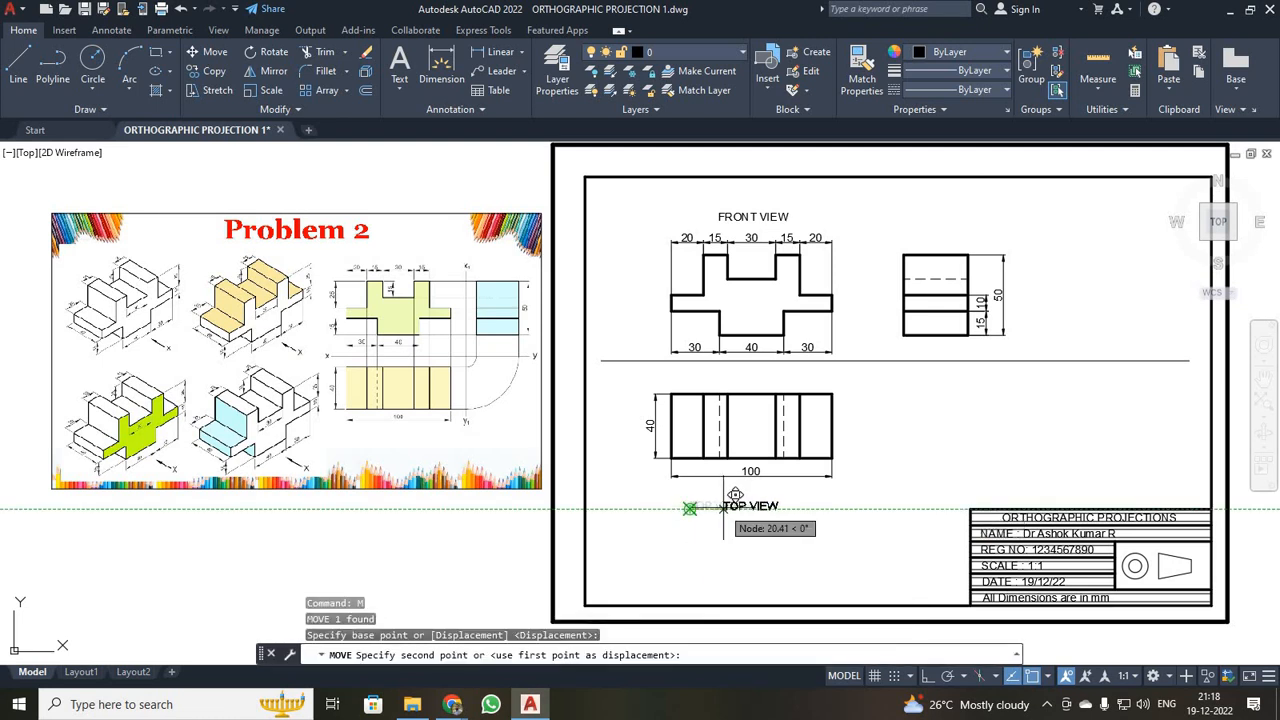
left_click(723, 508)
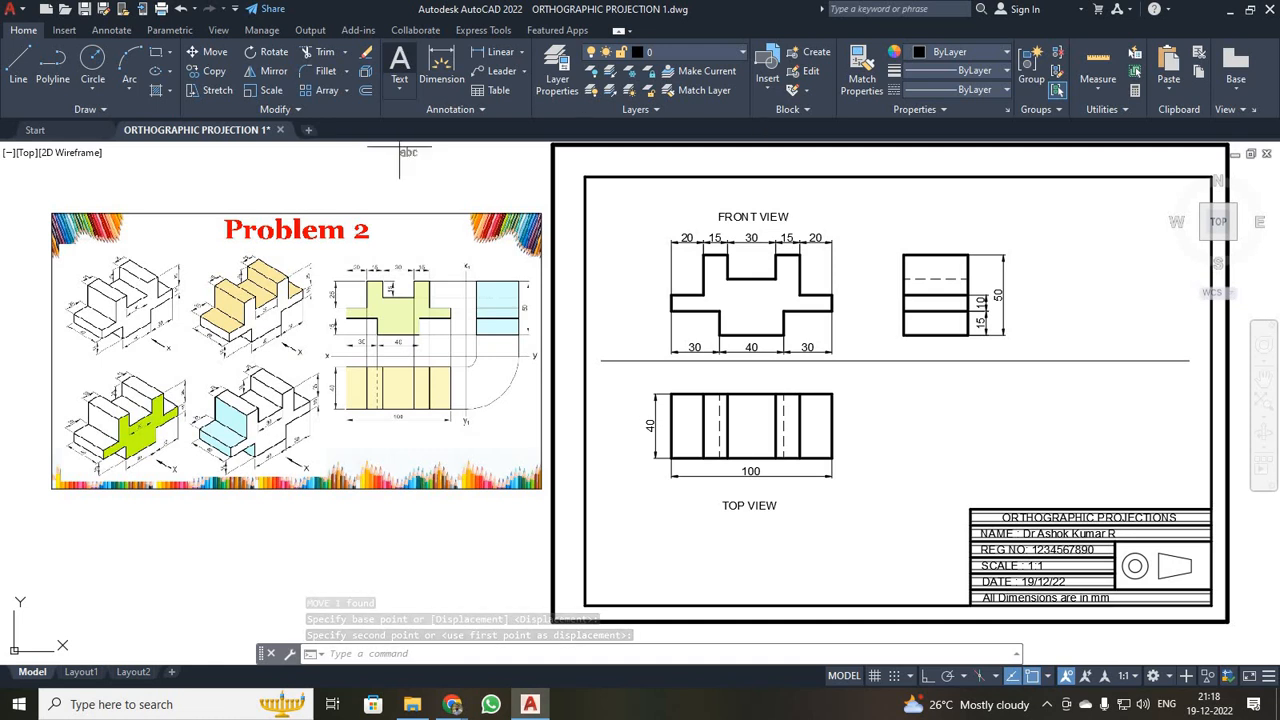
- Add the multiline text "LEFT SIDE VIEW" above the side view
left_click(399, 65)
left_click(903, 204)
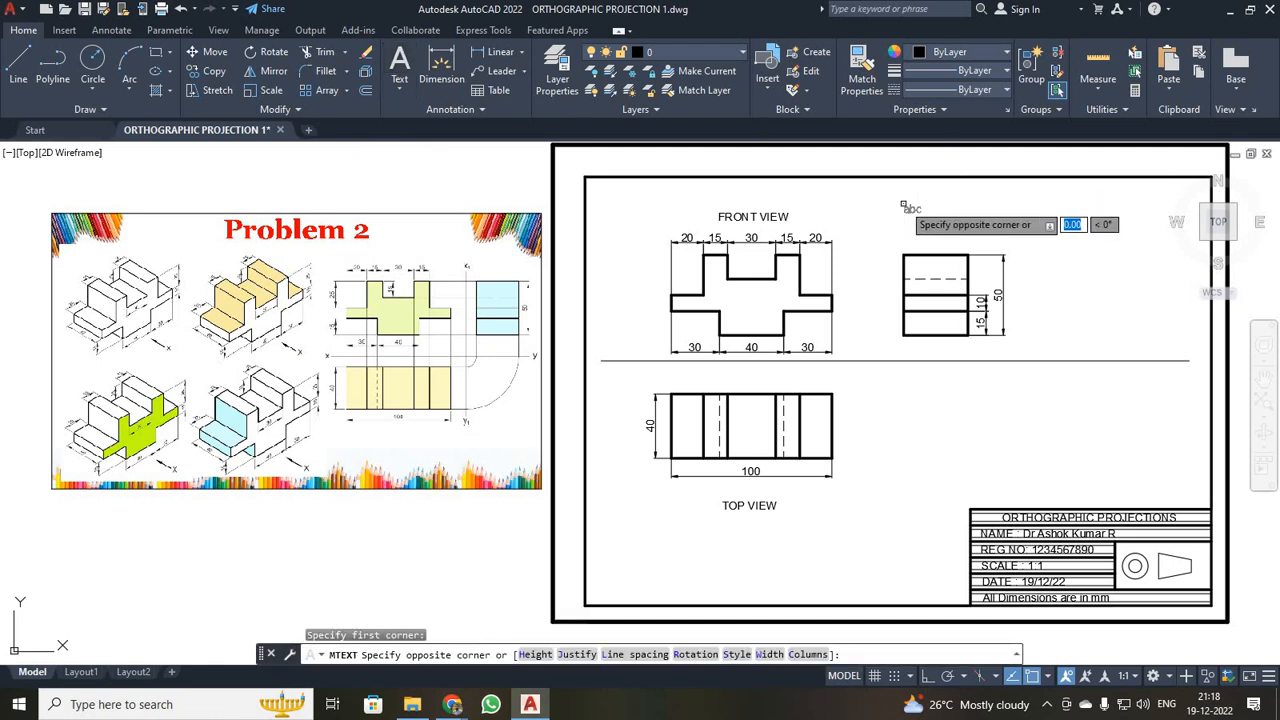
left_click(1140, 240)
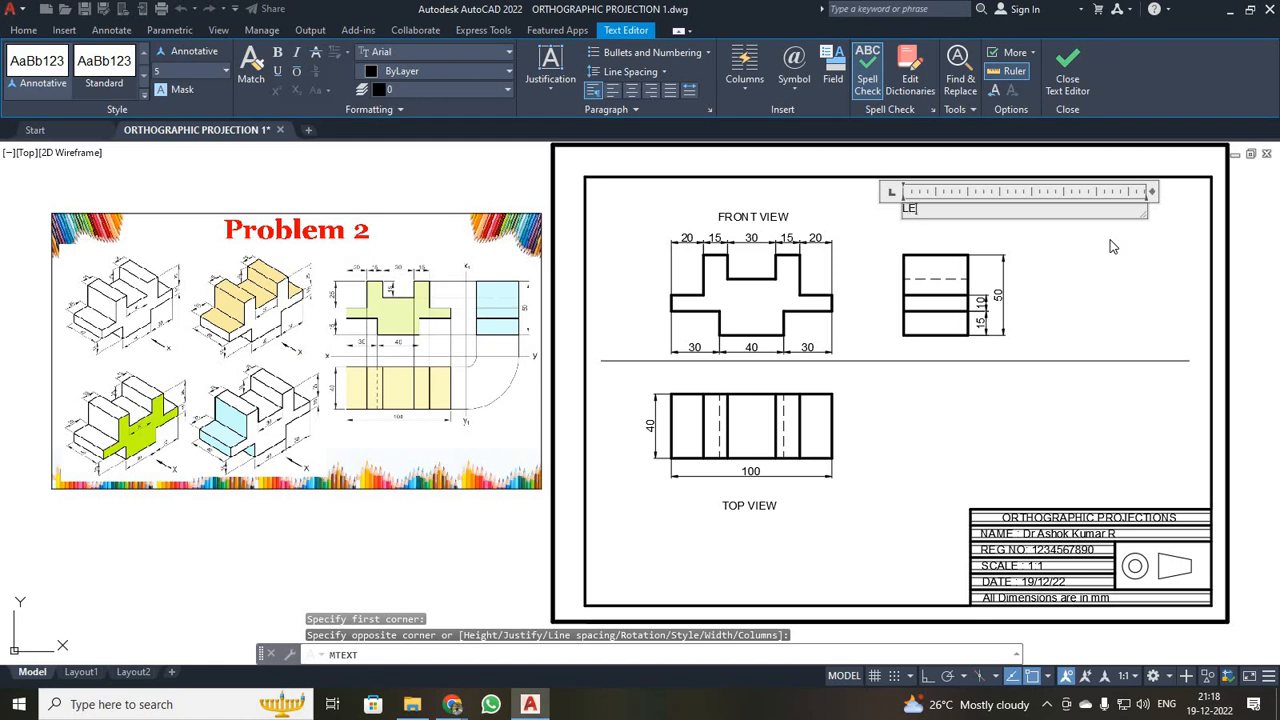
type("LEFT")
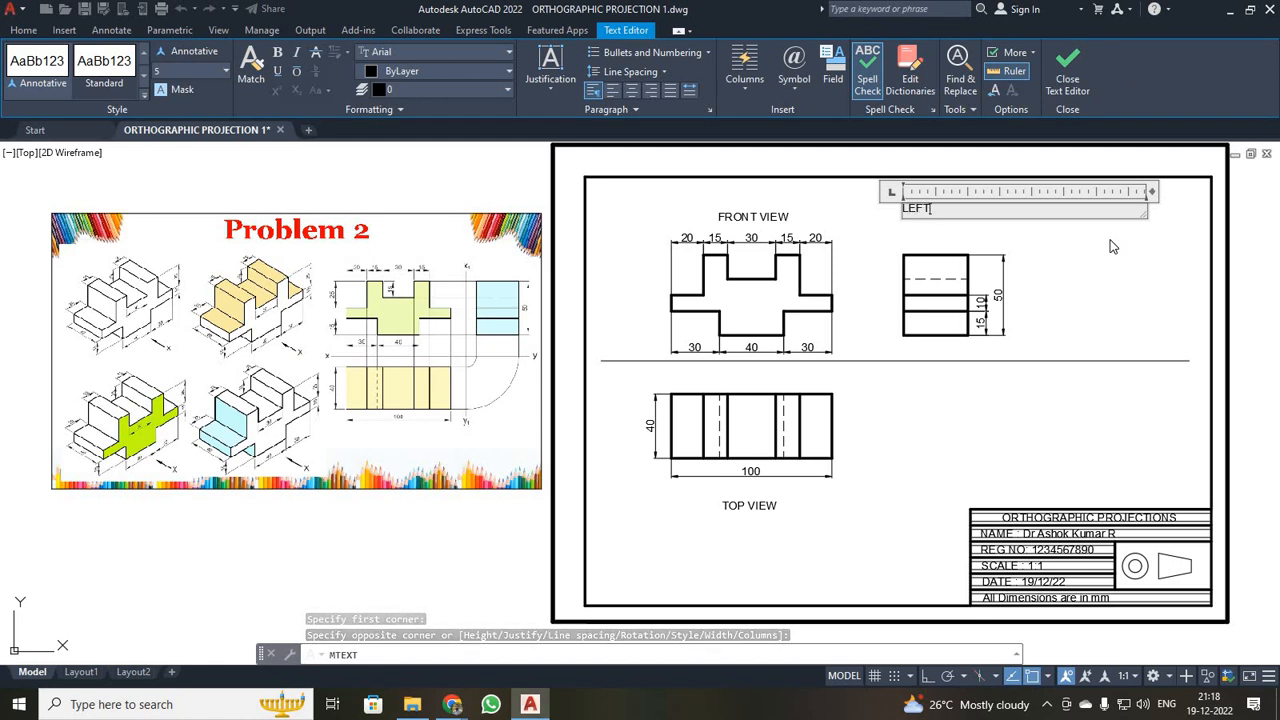
type(" SIDE VIEW")
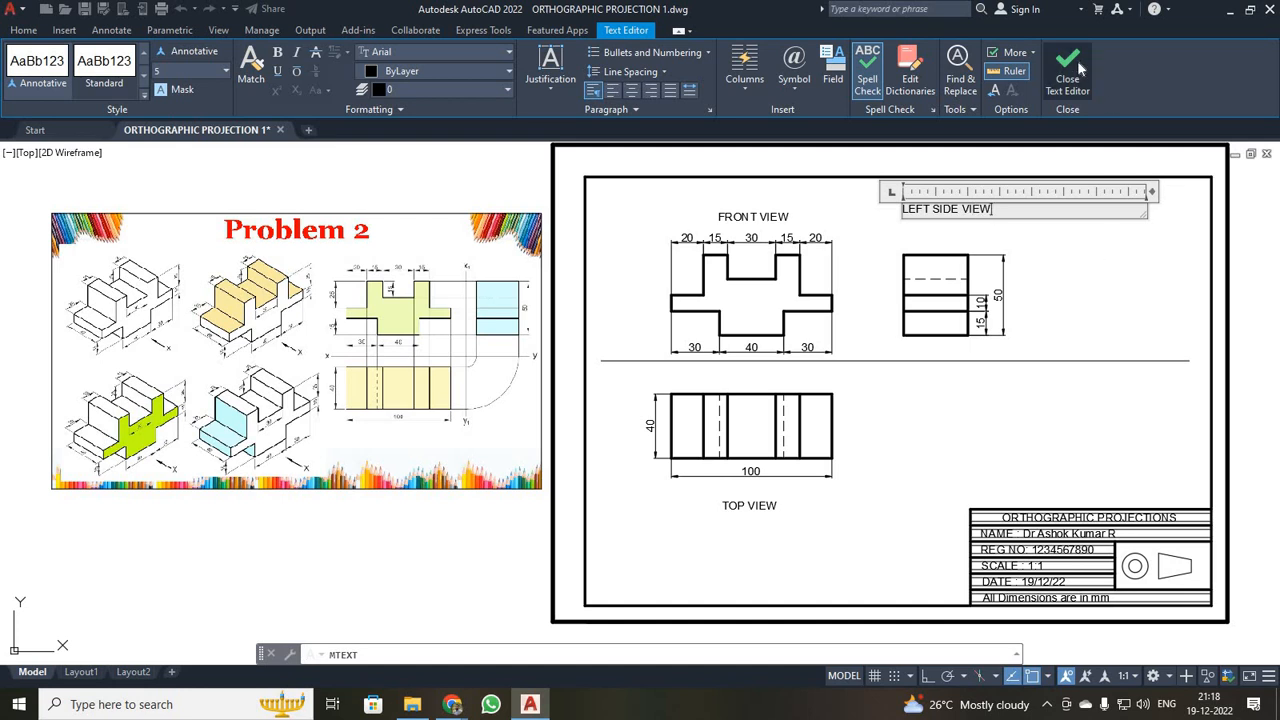
left_click(1077, 60)
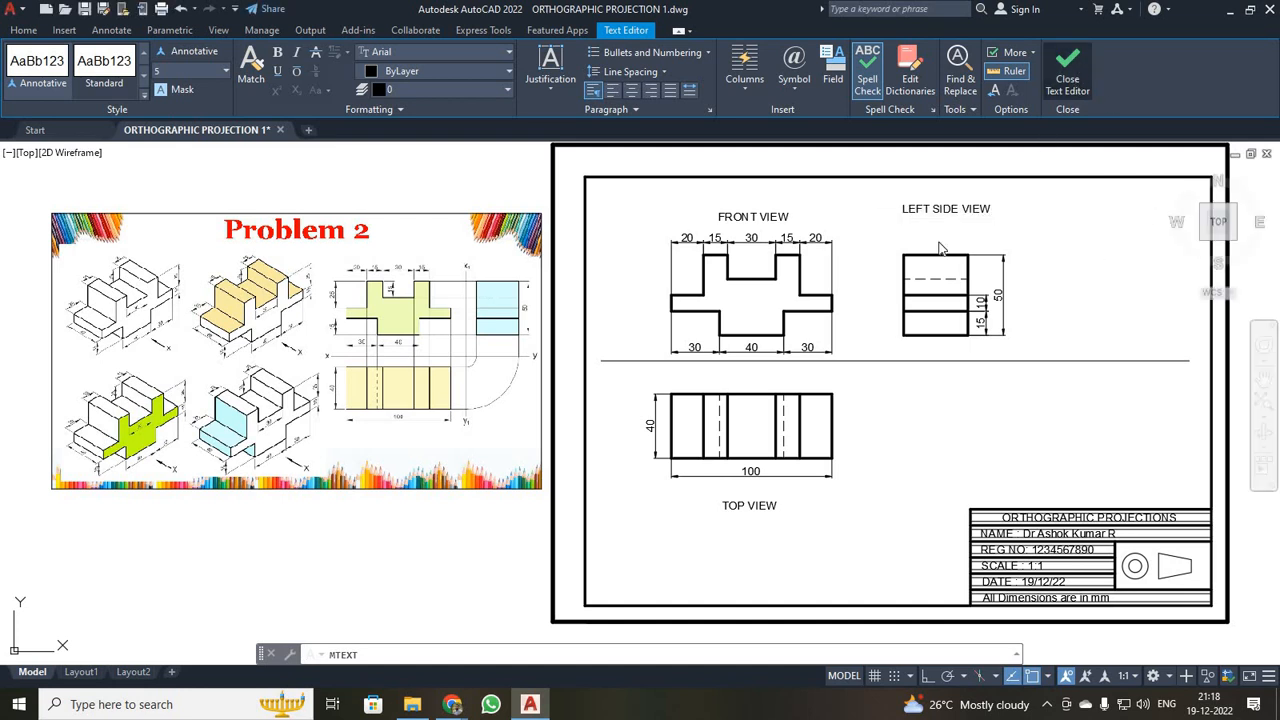
left_click(1097, 70)
key("Escape")
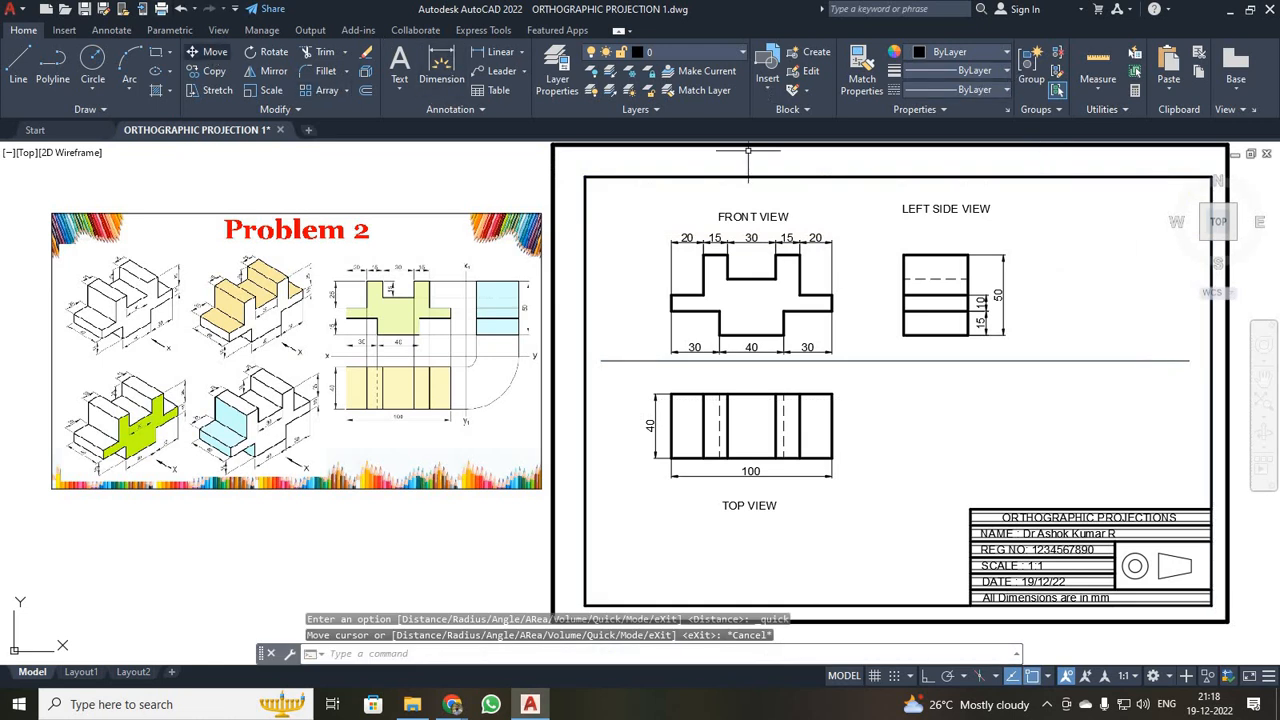
left_click(214, 51)
left_click(907, 208)
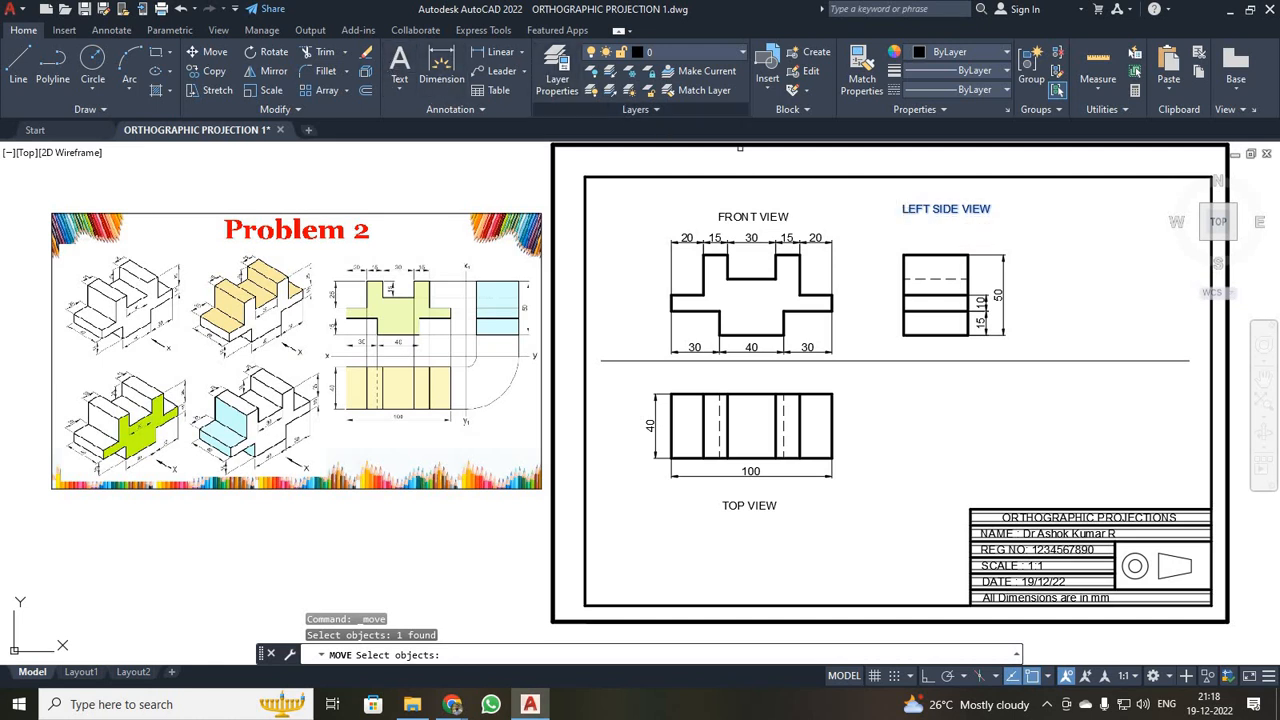
left_click(921, 207)
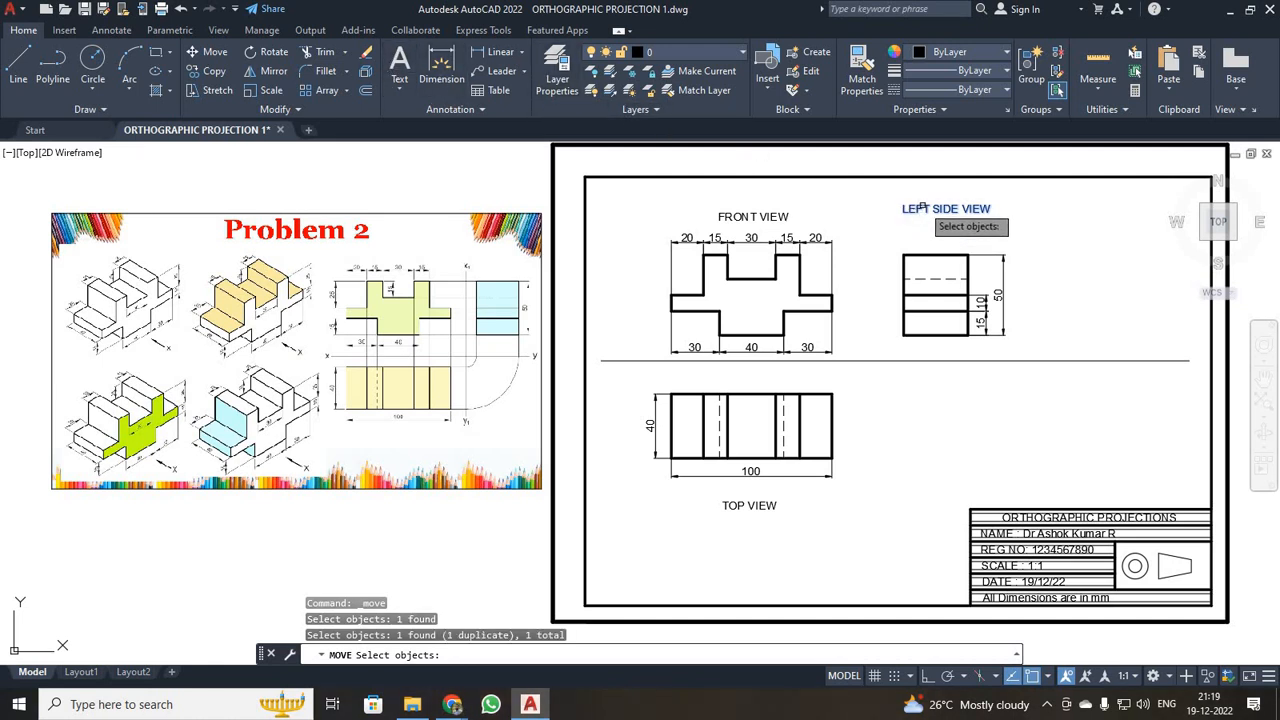
scroll(905, 215, "up", 2)
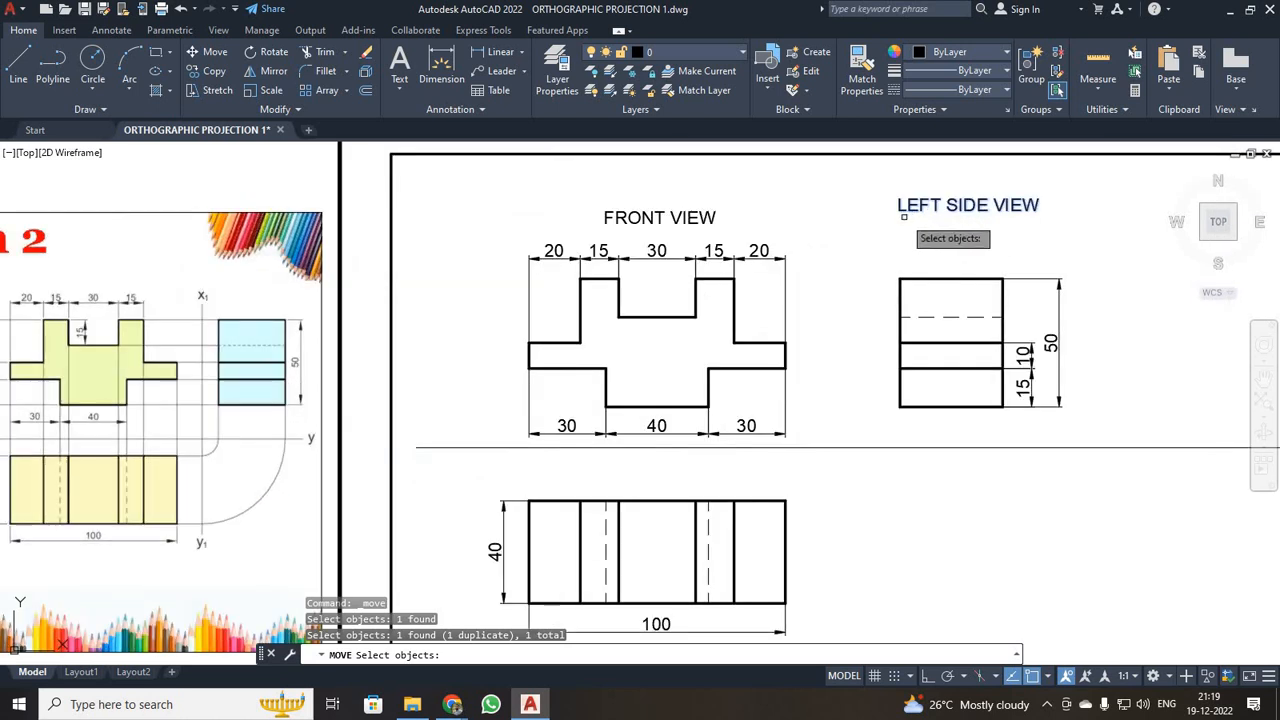
type("M")
key("Return")
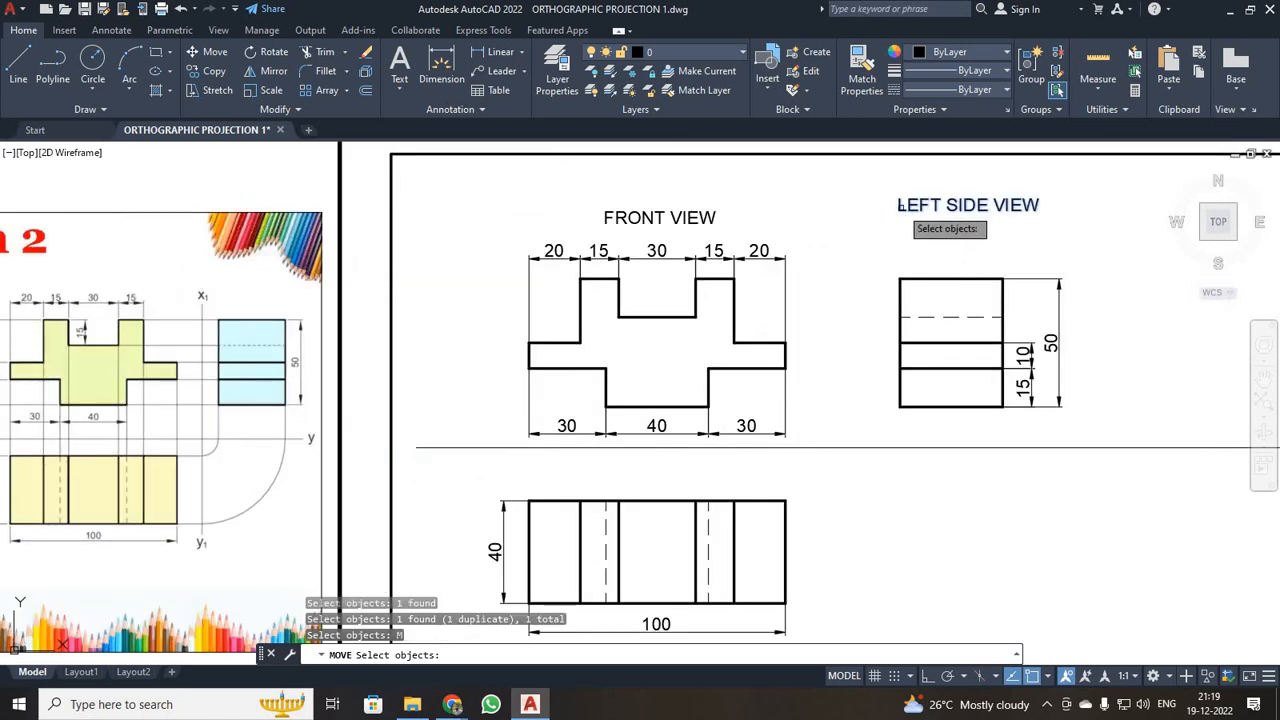
left_click(902, 204)
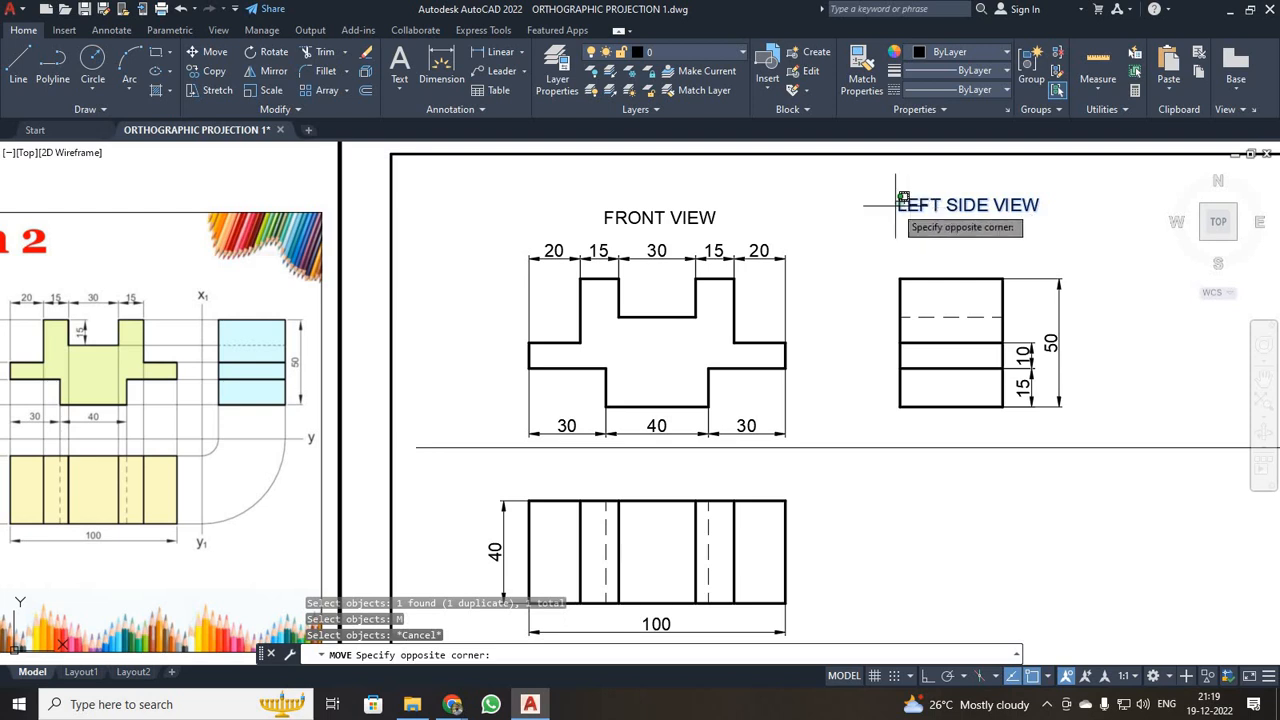
key("Escape")
key("Escape")
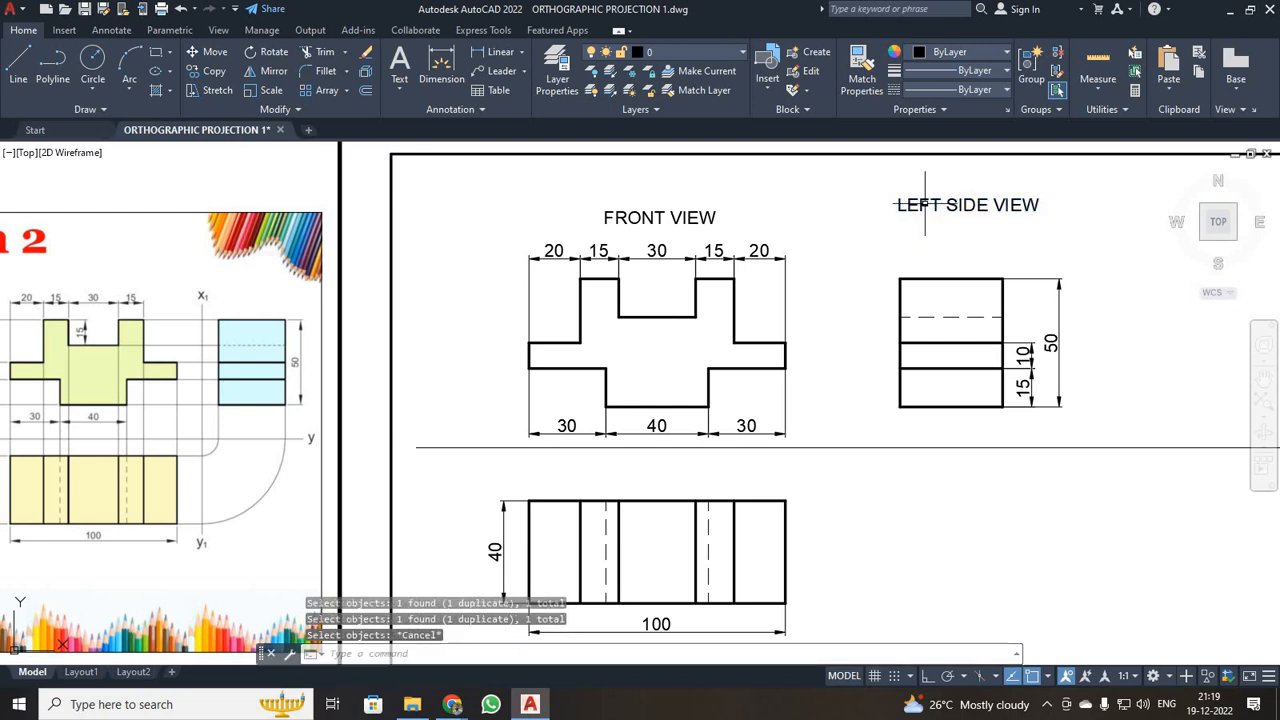
- Move the "LEFT SIDE VIEW" label straight down so it is level with the "FRONT VIEW" label
left_click(911, 205)
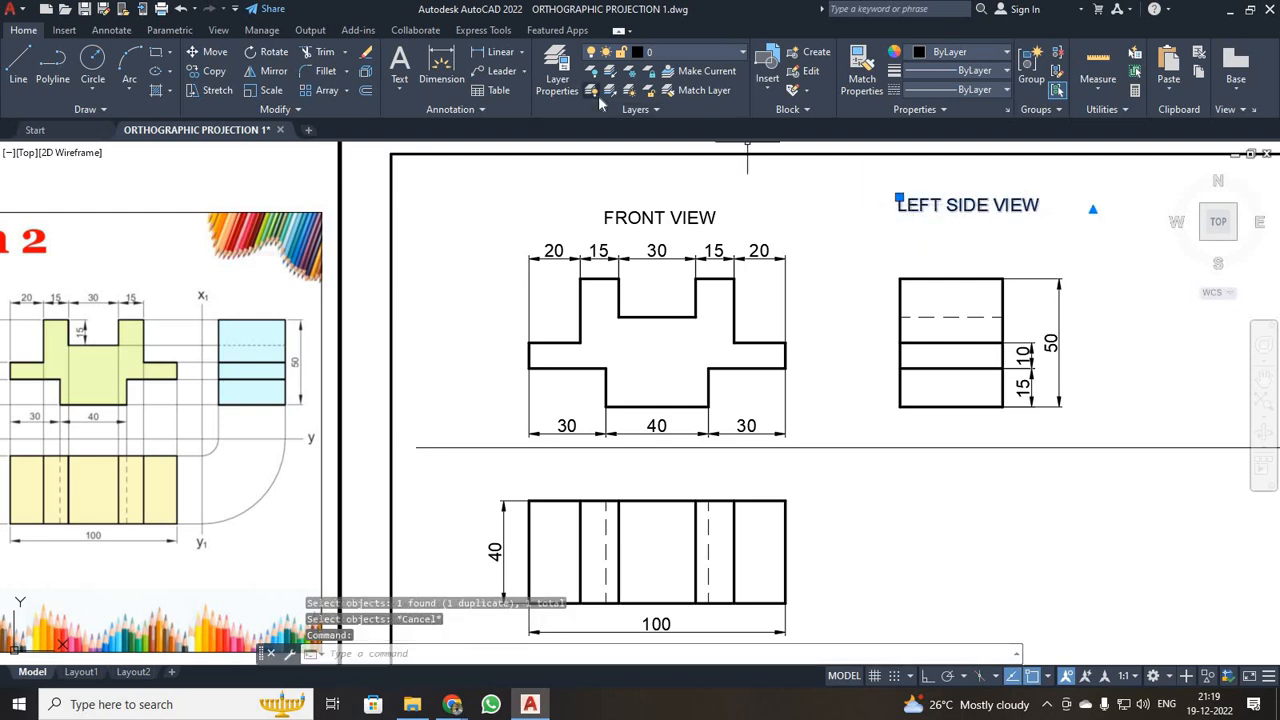
type("m")
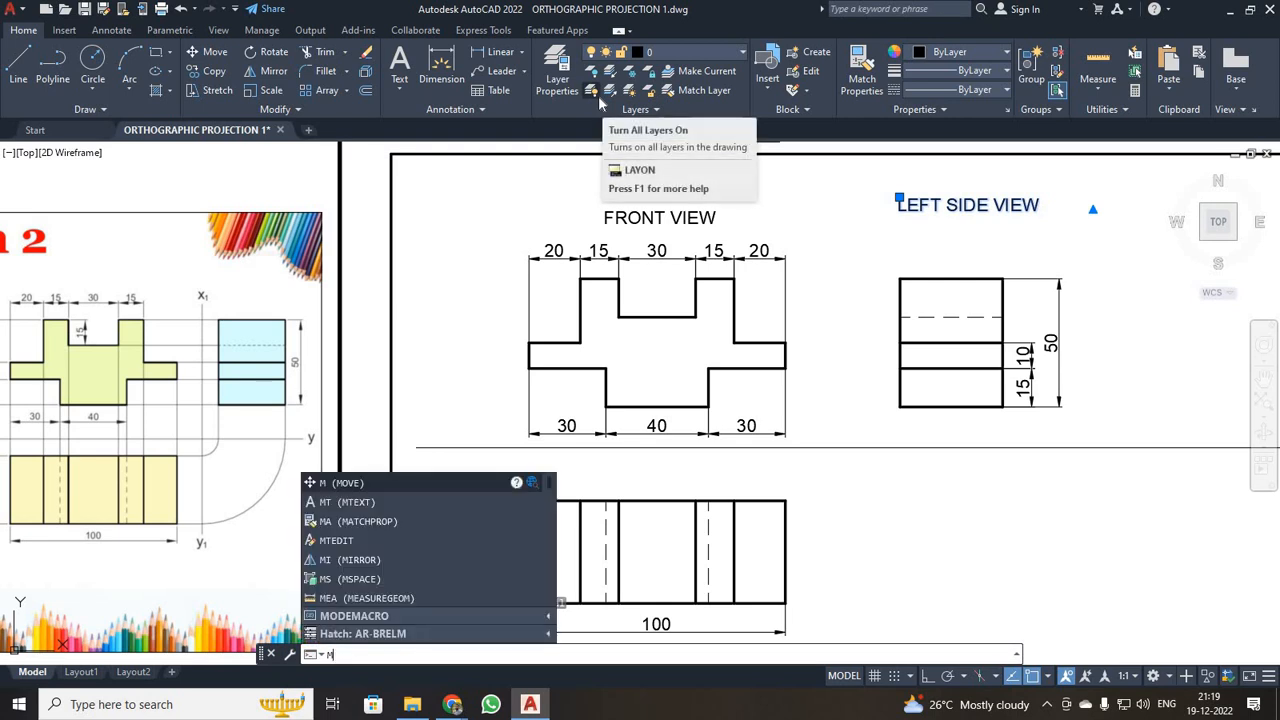
key("Return")
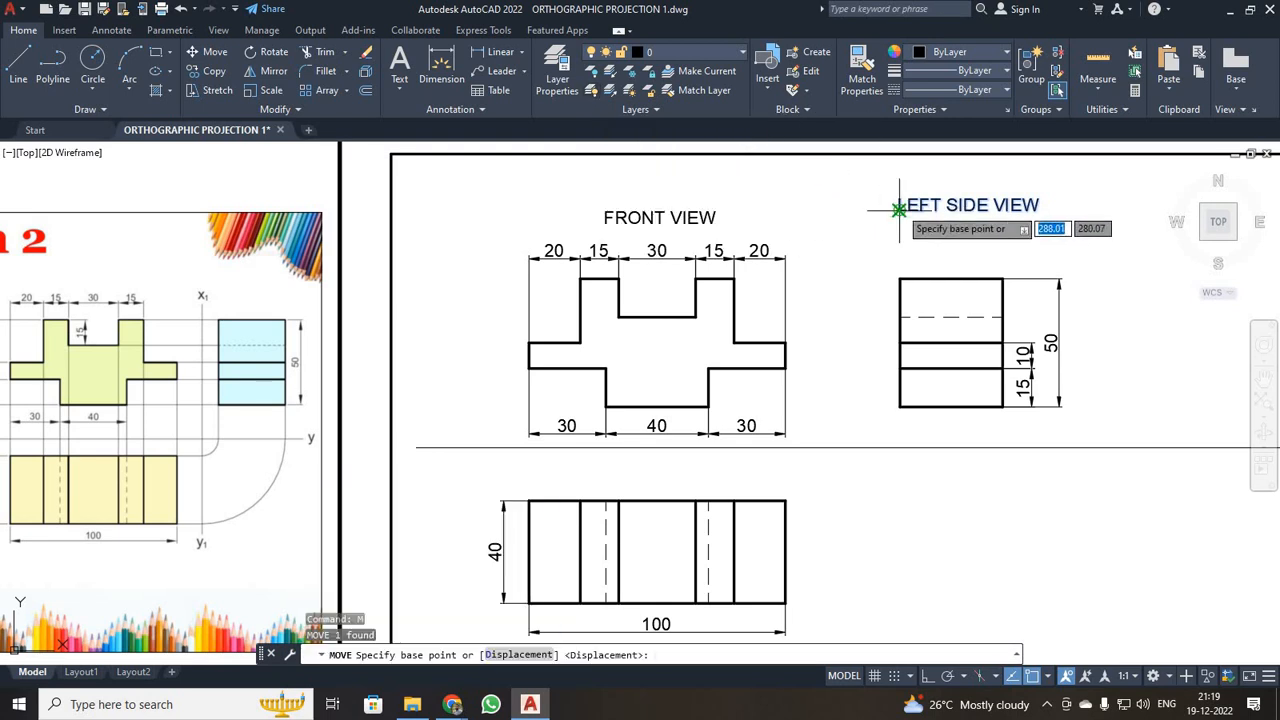
left_click(899, 209)
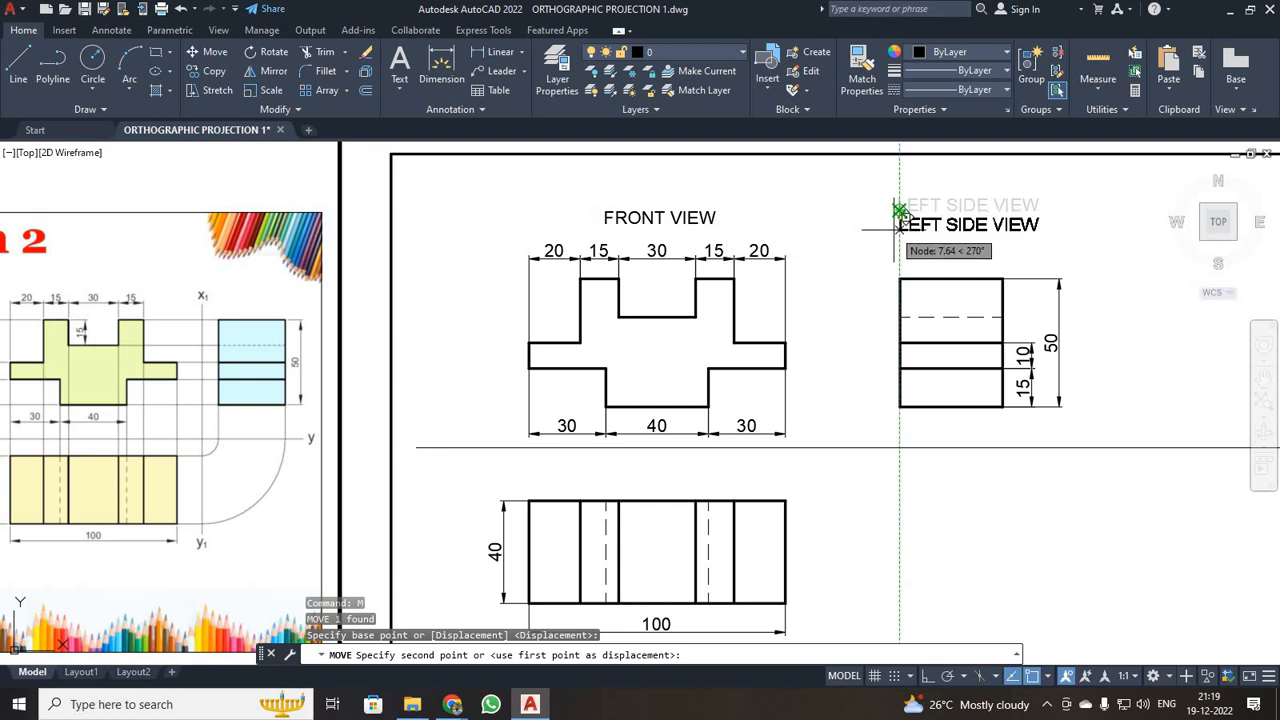
left_click(900, 221)
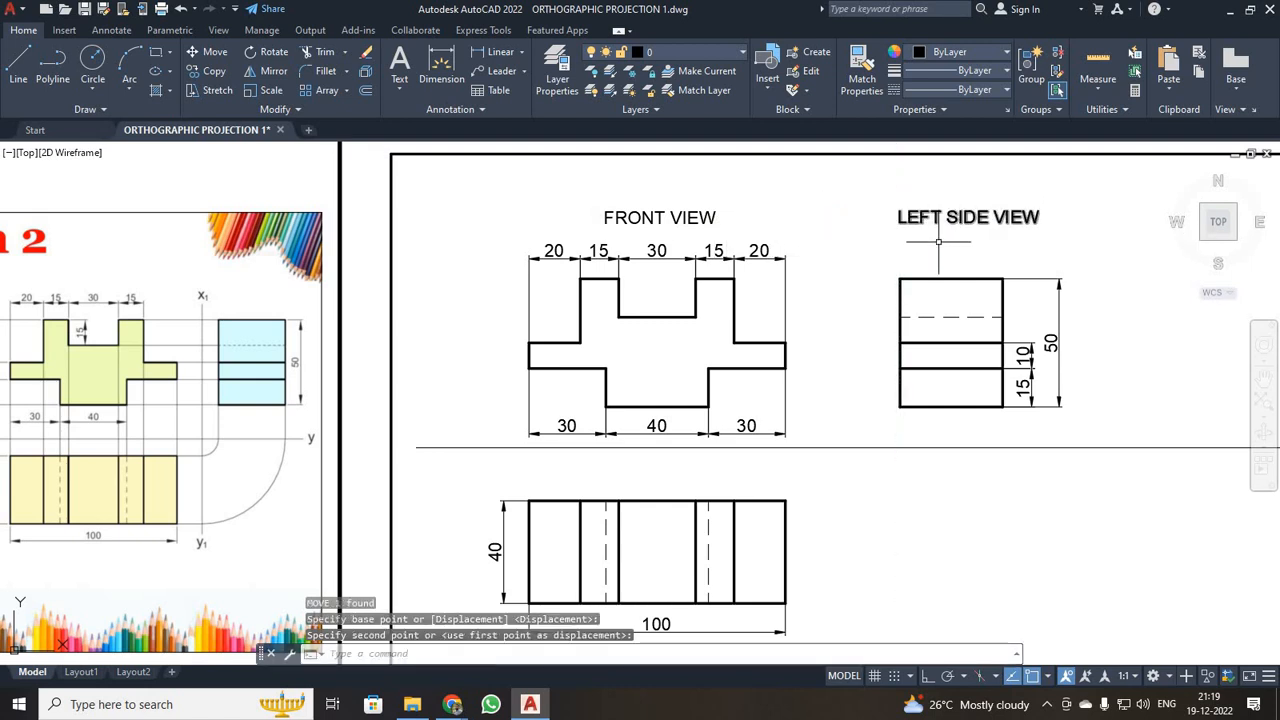
- Zoom with the All option to view the reference image and the complete title-block sheet together
scroll(884, 344, "down", 2)
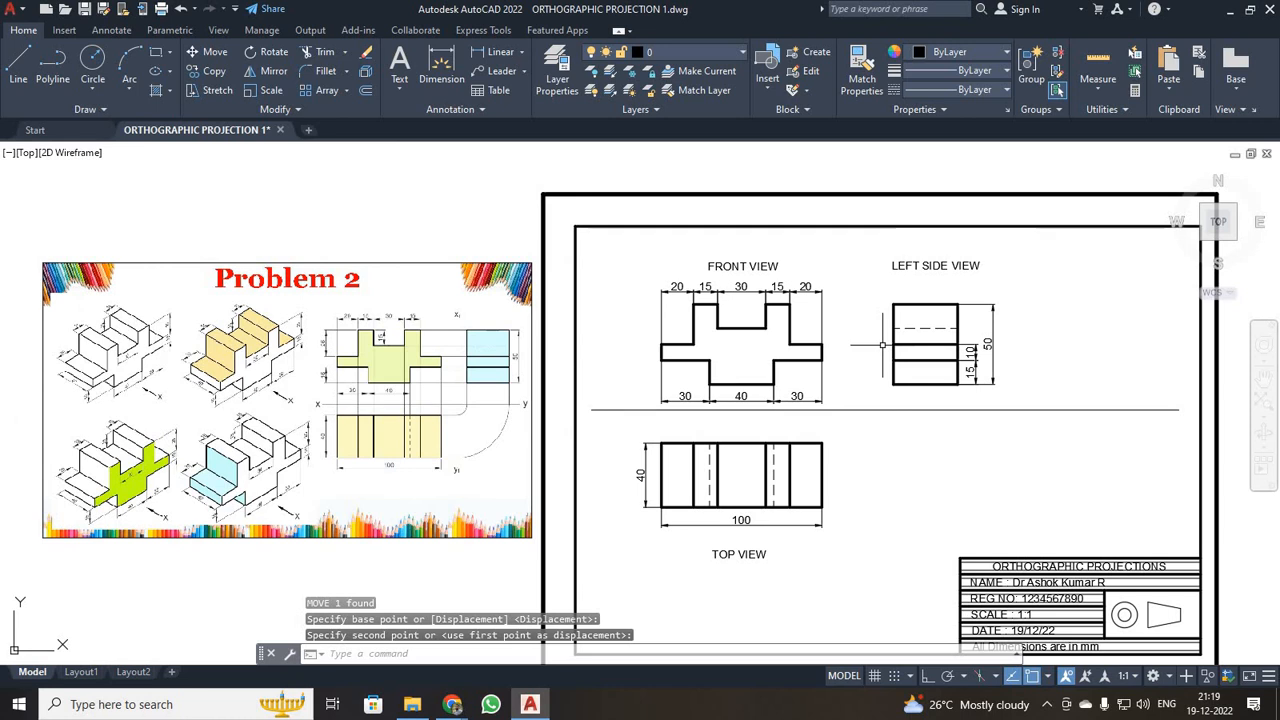
scroll(883, 344, "down", 4)
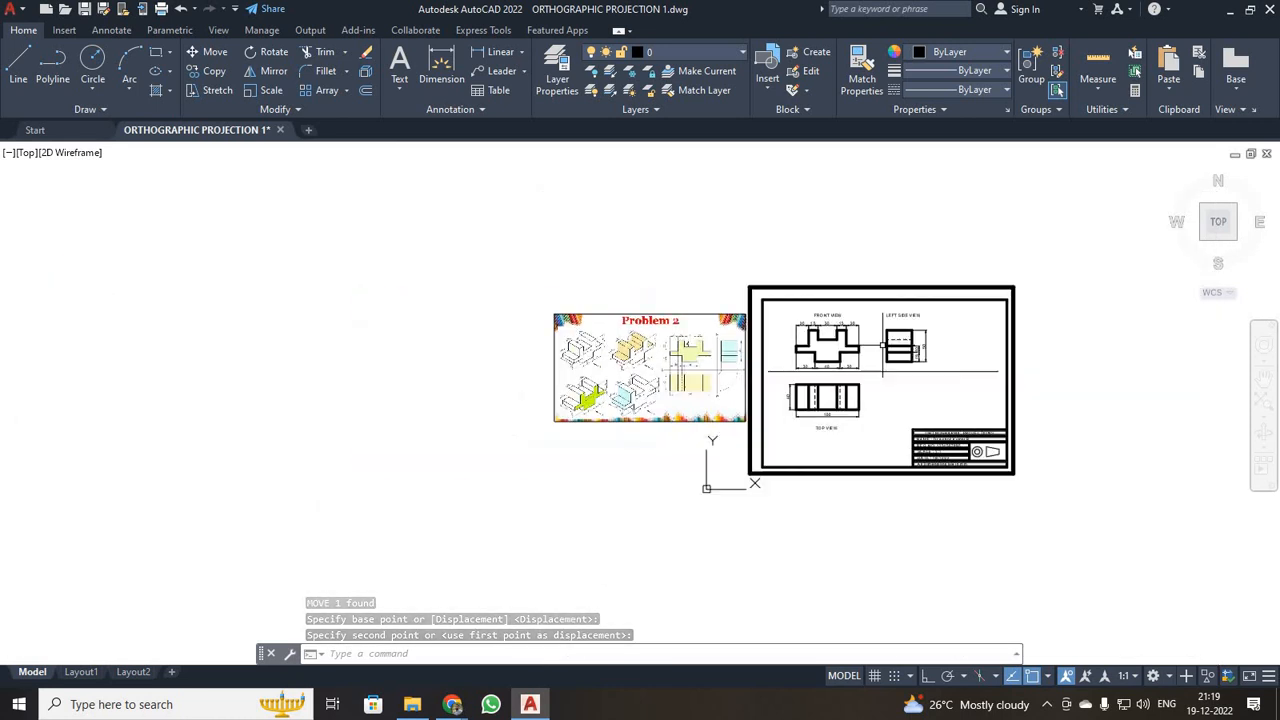
scroll(883, 344, "up", 2)
type("z")
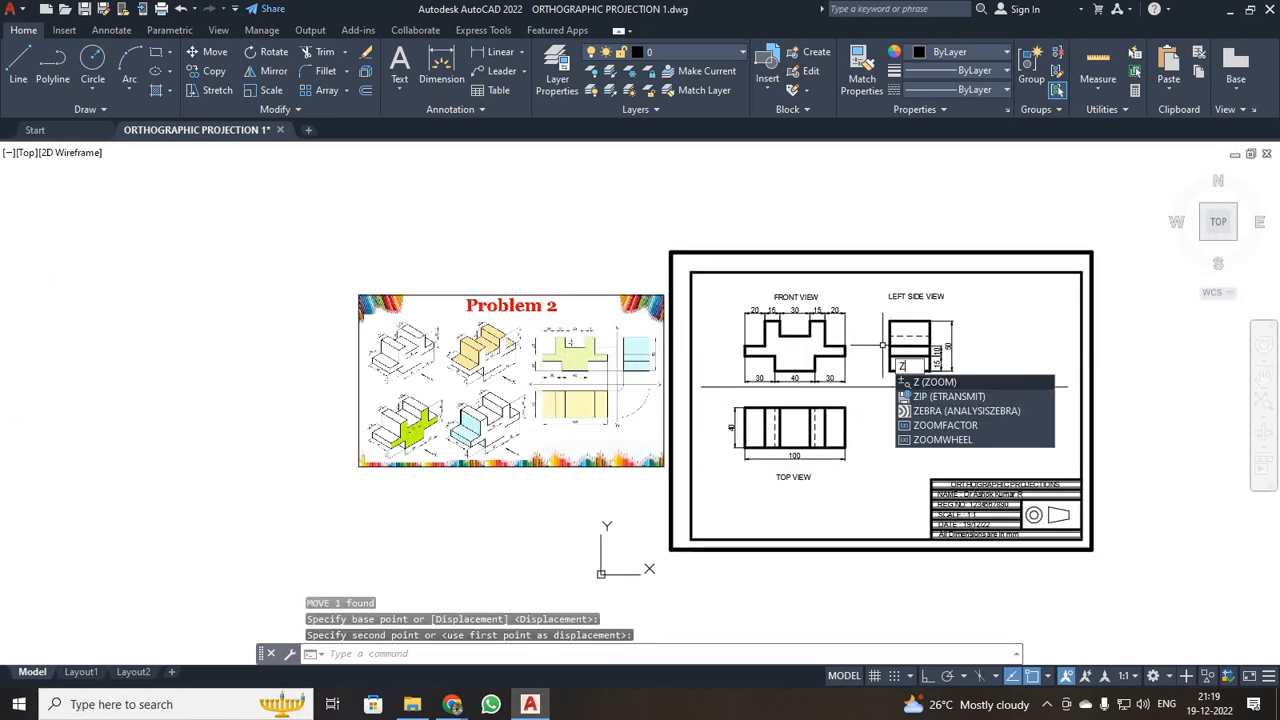
key("Return")
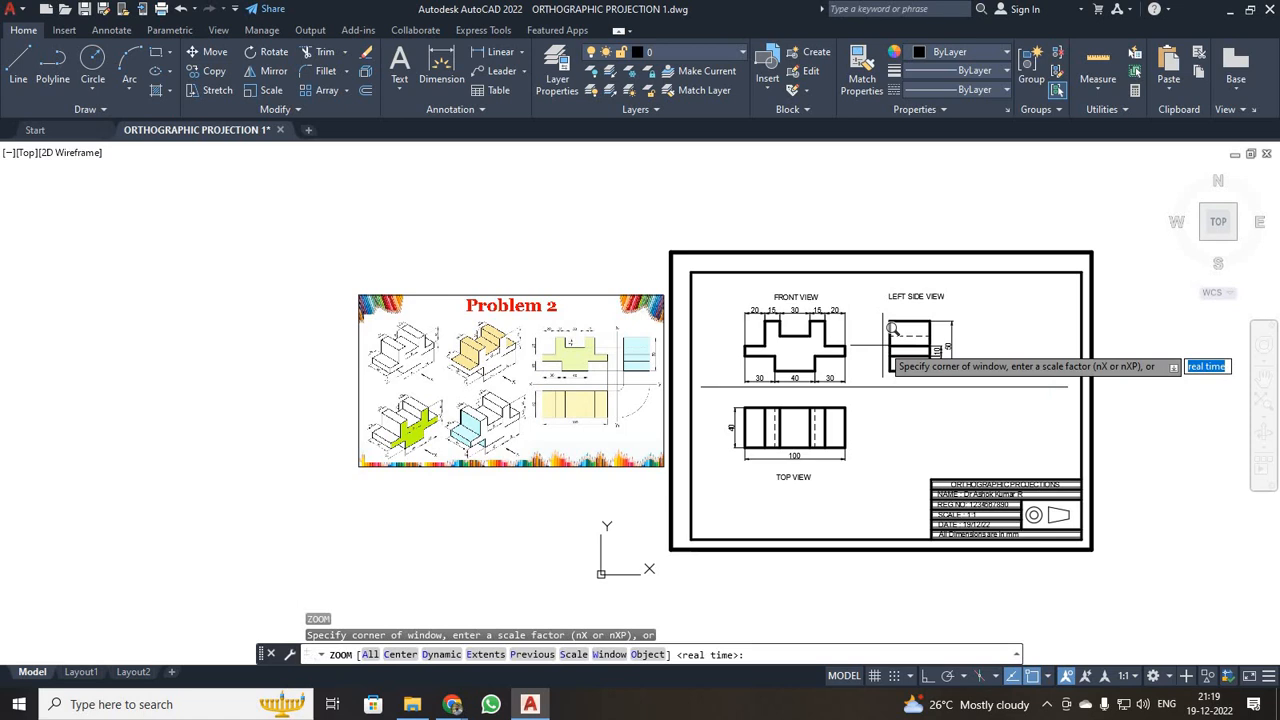
type("a")
key("Return")
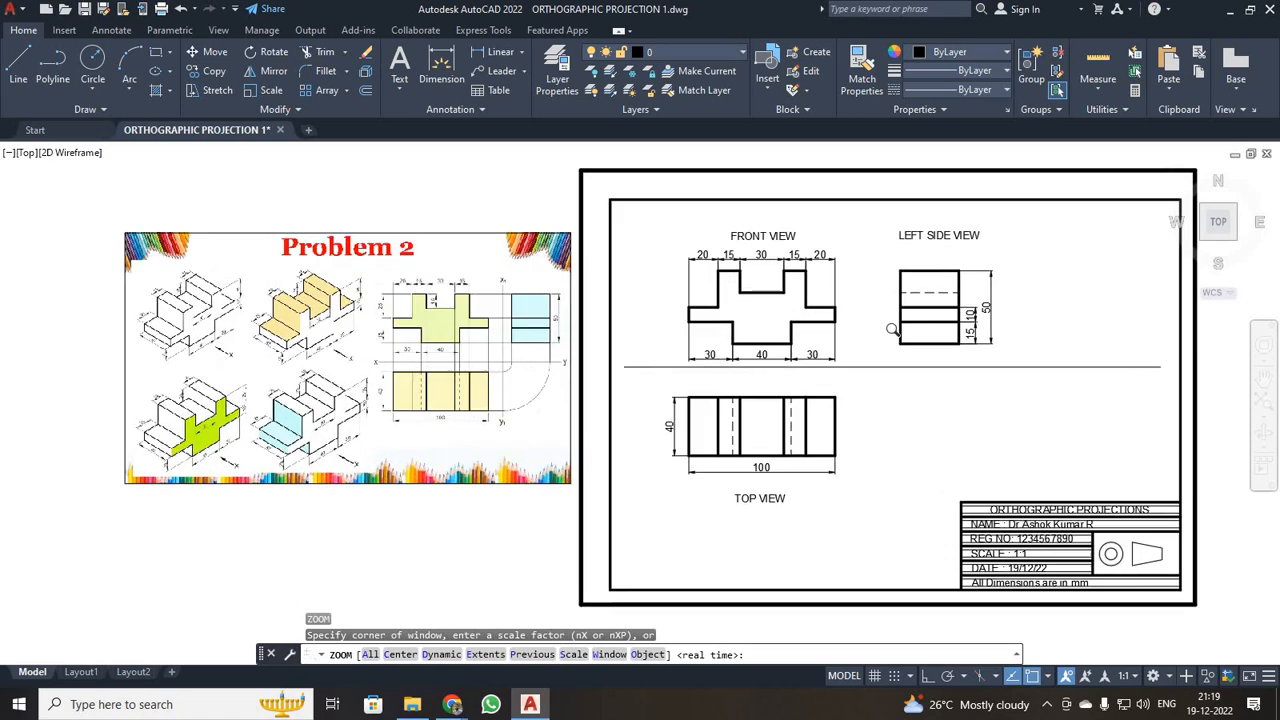